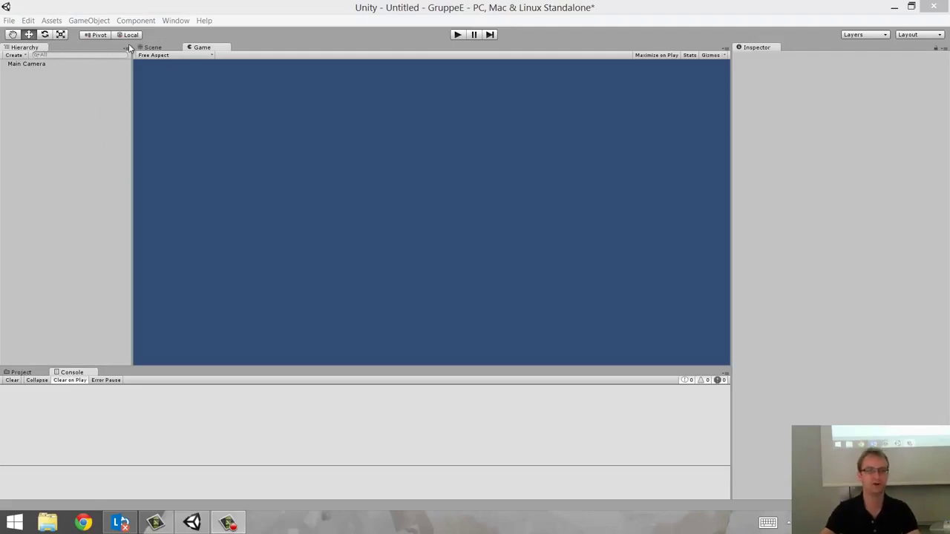
# Step: Move the Hierarchy panel down into the bottom dock area
pyautogui.click(177, 21)
pyautogui.moveTo(156, 63)
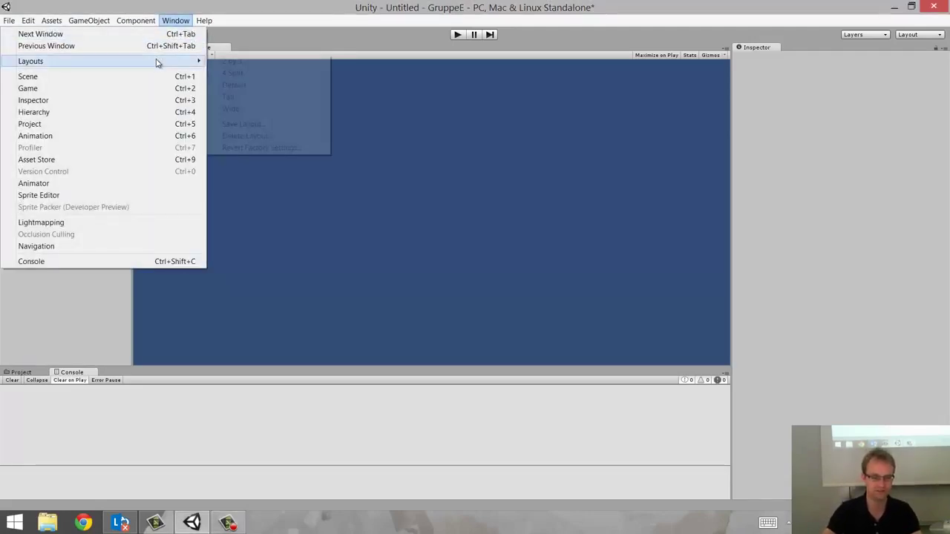
pyautogui.click(275, 17)
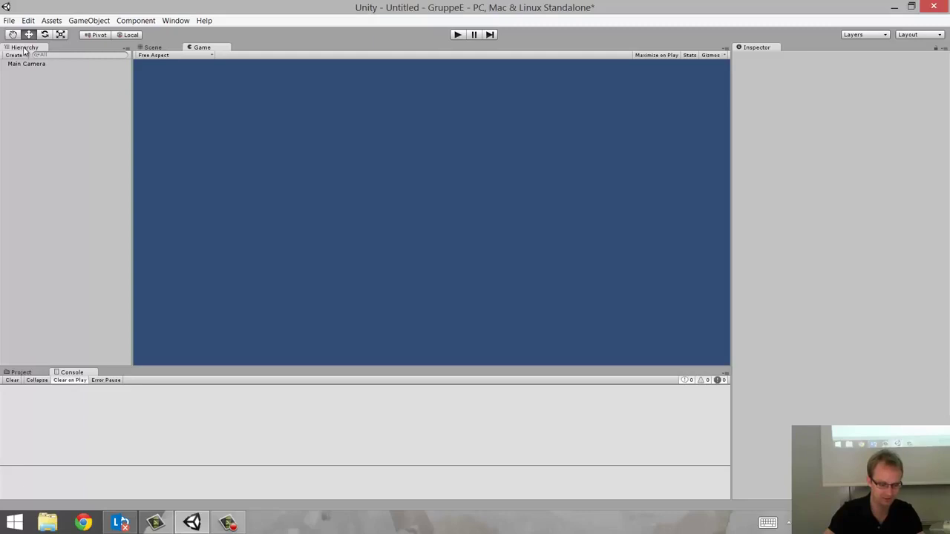
pyautogui.moveTo(25, 49)
pyautogui.mouseDown()
pyautogui.moveTo(28, 457)
pyautogui.moveTo(27, 421)
pyautogui.mouseUp()
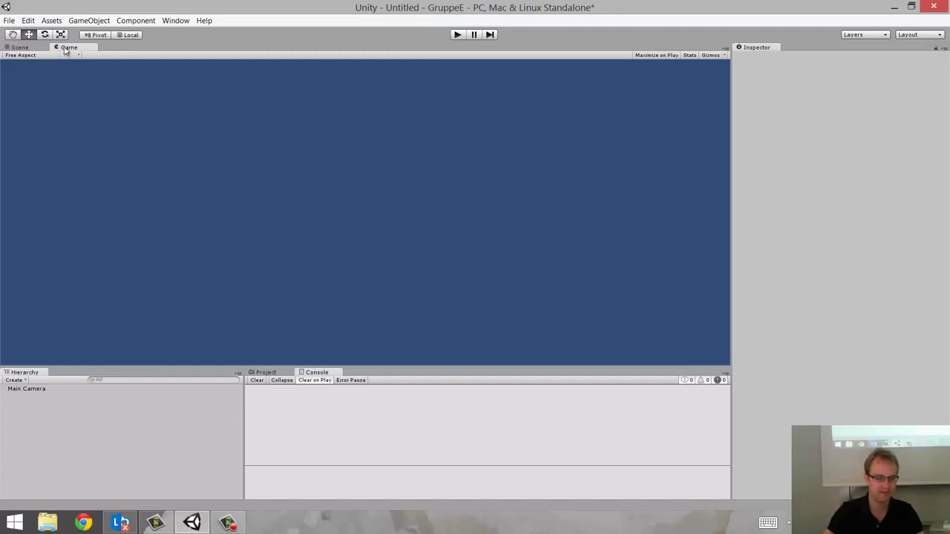
# Step: Place the Game view beside the Scene view and adjust the divider between them
pyautogui.moveTo(67, 47); pyautogui.dragTo(726, 96)
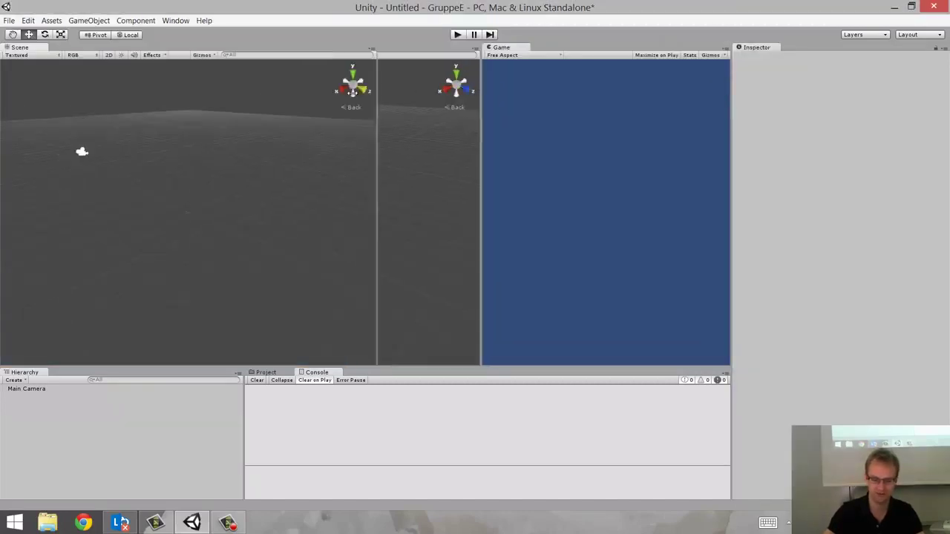
pyautogui.moveTo(490, 93)
pyautogui.mouseDown()
pyautogui.moveTo(365, 93)
pyautogui.moveTo(387, 93)
pyautogui.mouseUp()
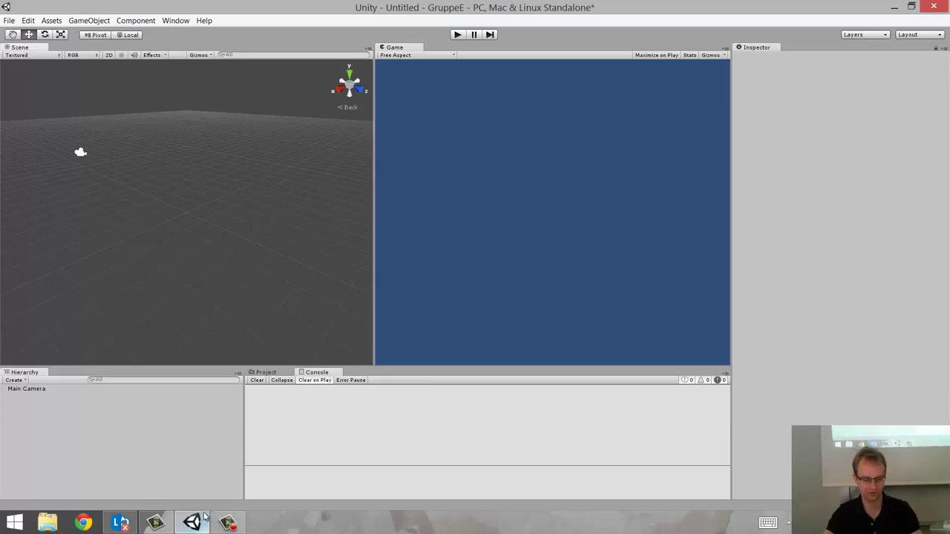
pyautogui.click(229, 522)
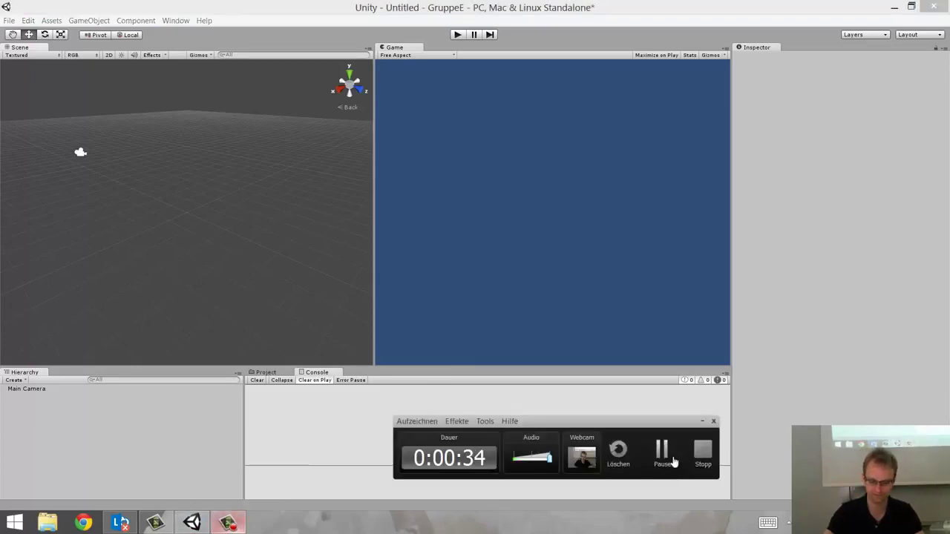
pyautogui.click(675, 462)
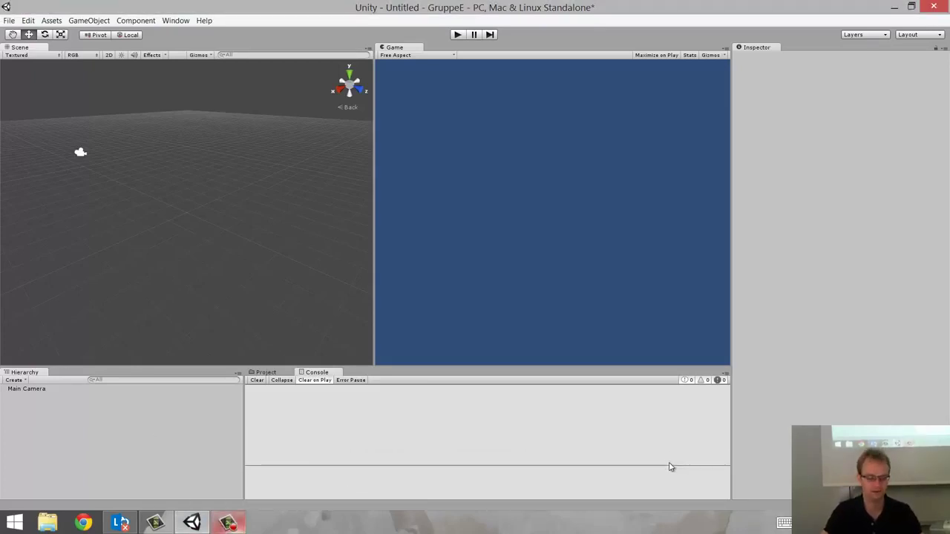
pyautogui.click(229, 523)
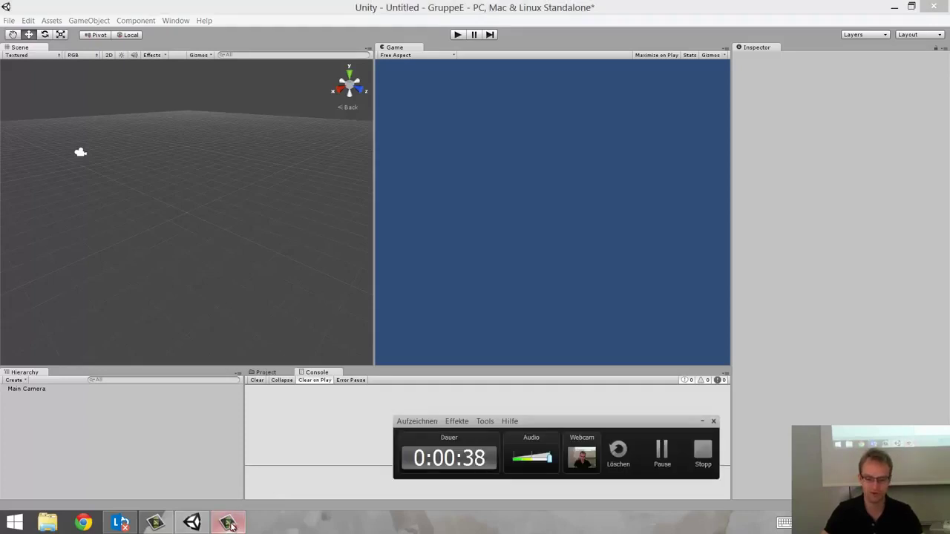
pyautogui.click(409, 6)
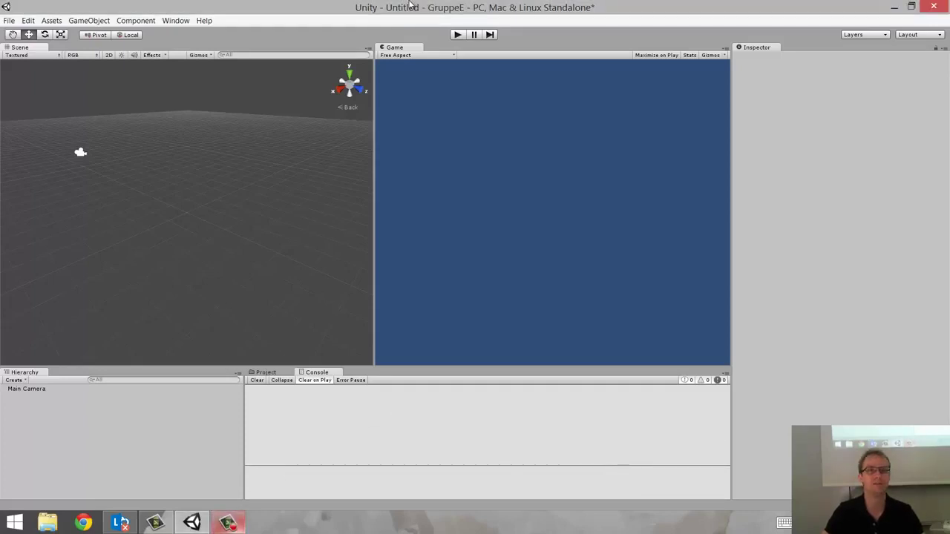
pyautogui.click(95, 22)
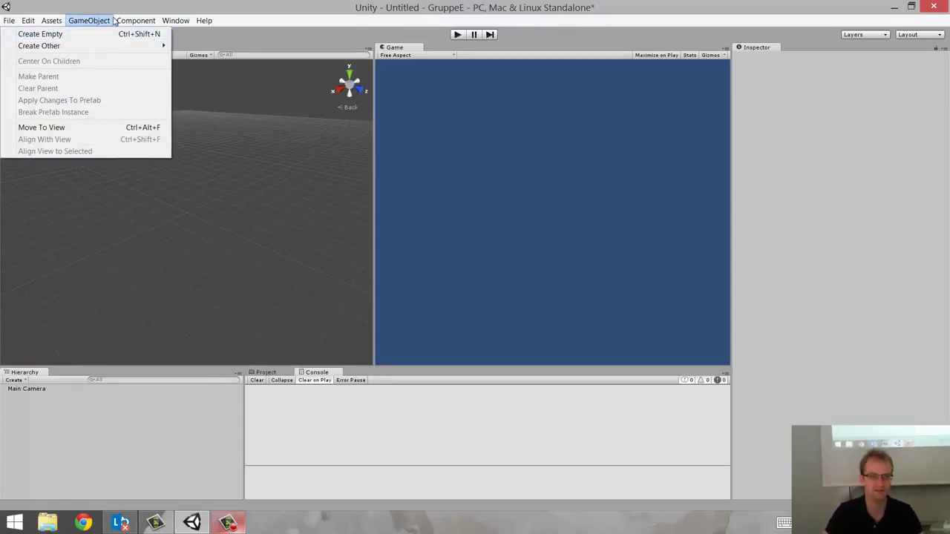
# Step: Add a default Cube object to the scene next to the Main Camera
pyautogui.moveTo(141, 50)
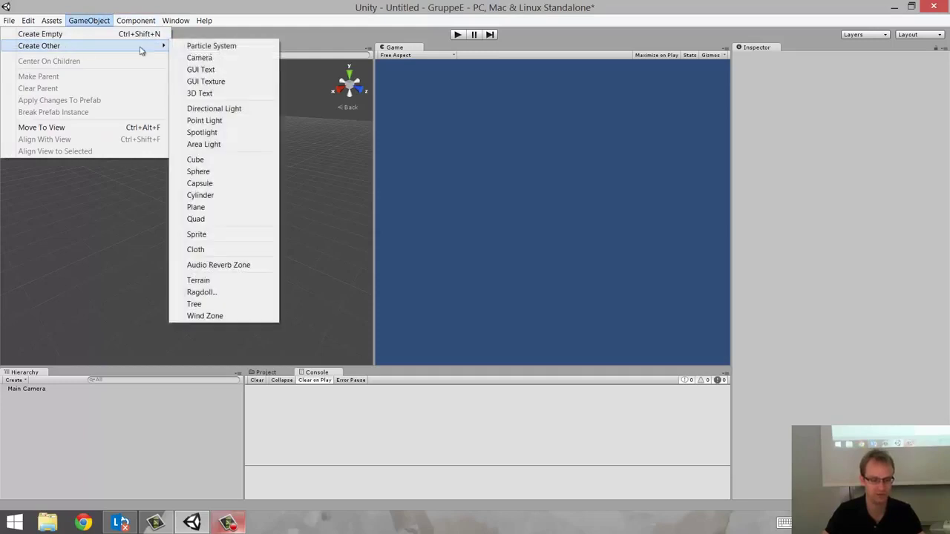
pyautogui.click(250, 163)
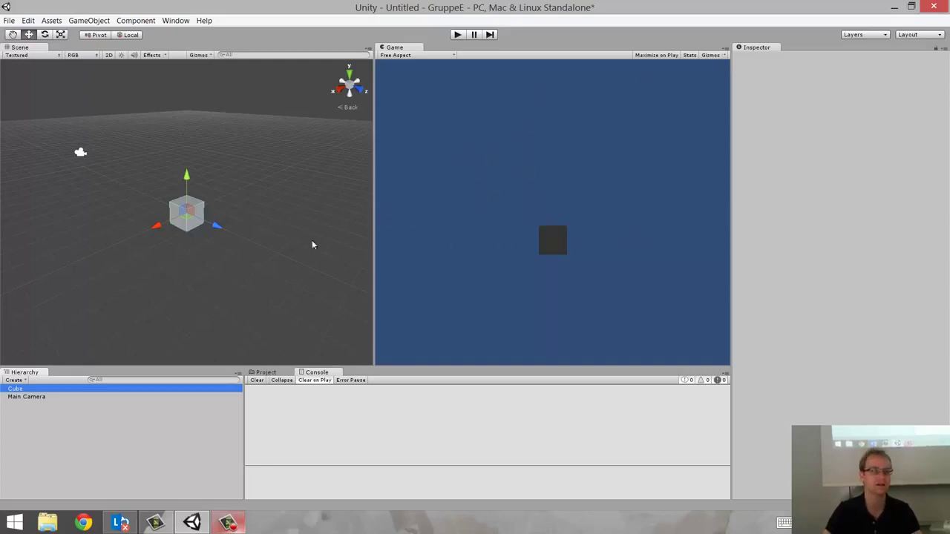
# Step: Zoom and orbit the Scene view into perspective while inspecting the Main Camera, then reselect the Cube
pyautogui.click(30, 398)
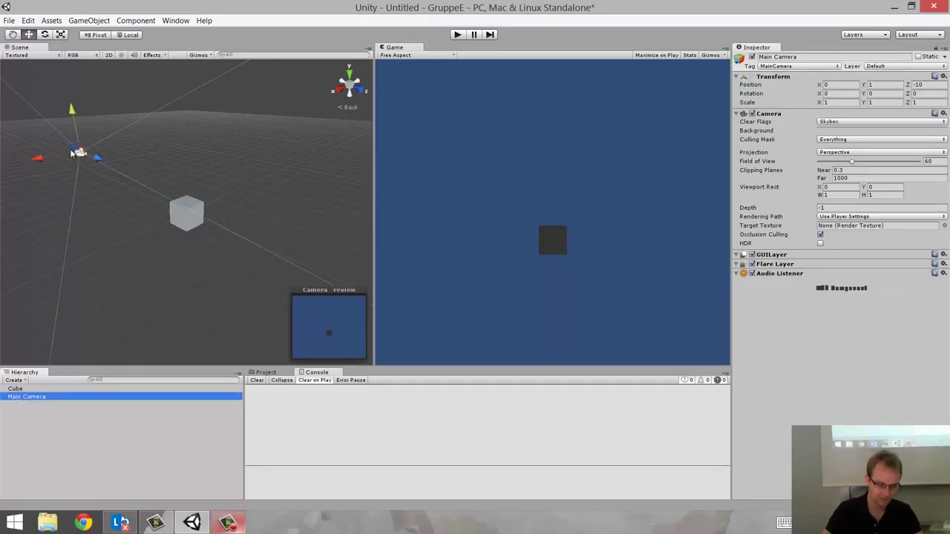
pyautogui.scroll(-2, 127, 191)
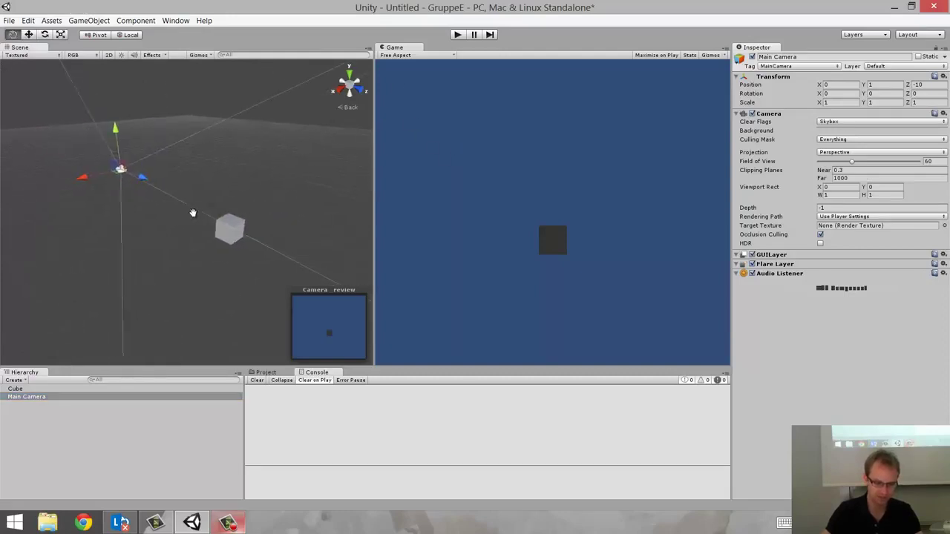
pyautogui.moveTo(191, 189)
pyautogui.keyDown('alt'); pyautogui.mouseDown()
pyautogui.moveTo(49, 234)
pyautogui.moveTo(63, 174)
pyautogui.mouseUp(); pyautogui.keyUp('alt')
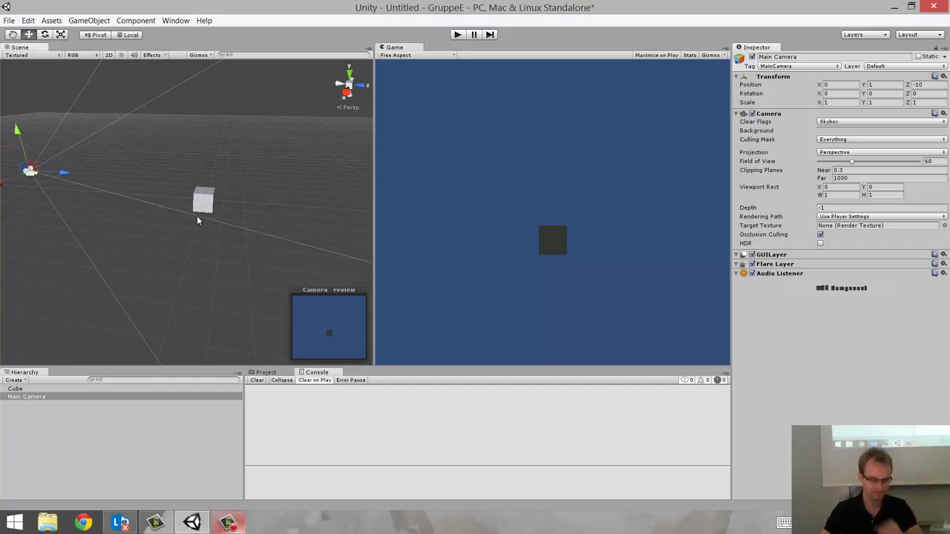
pyautogui.click(15, 389)
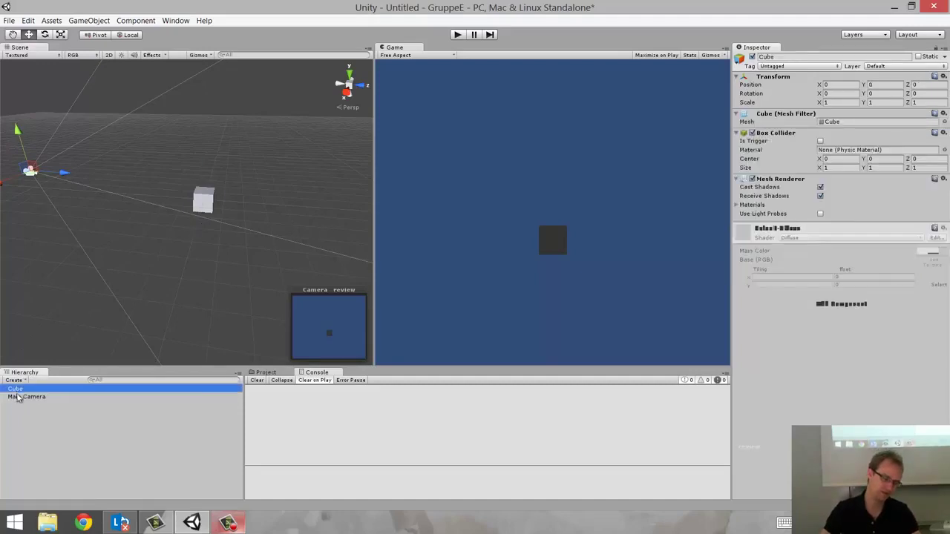
pyautogui.click(23, 397)
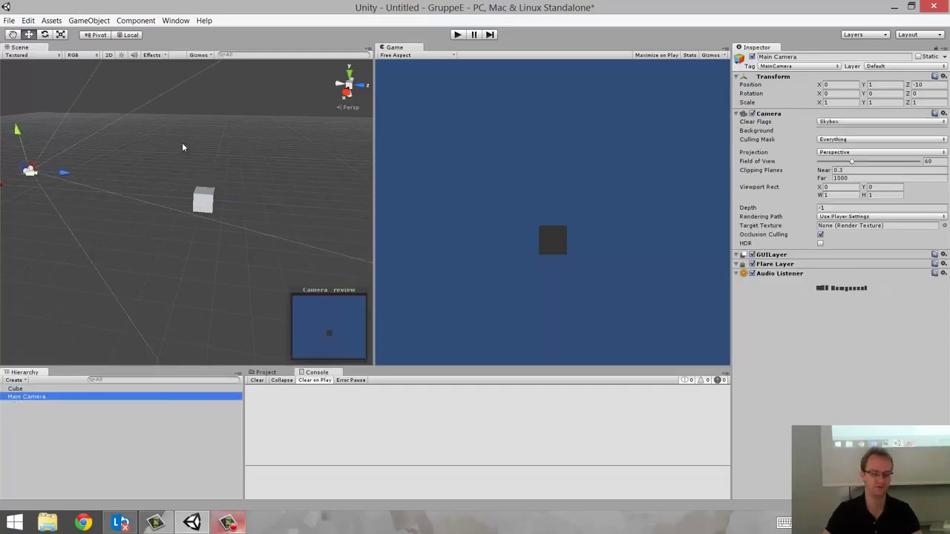
pyautogui.click(202, 202)
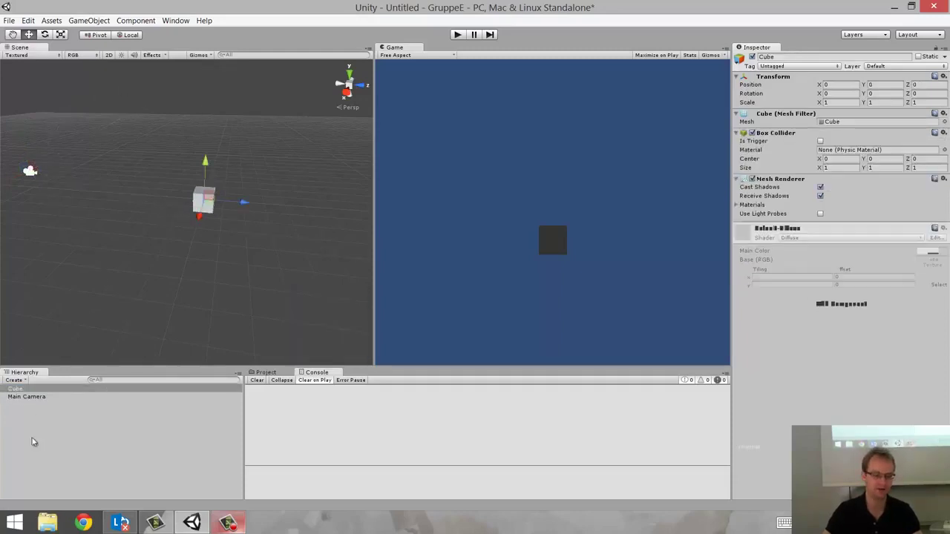
pyautogui.click(26, 398)
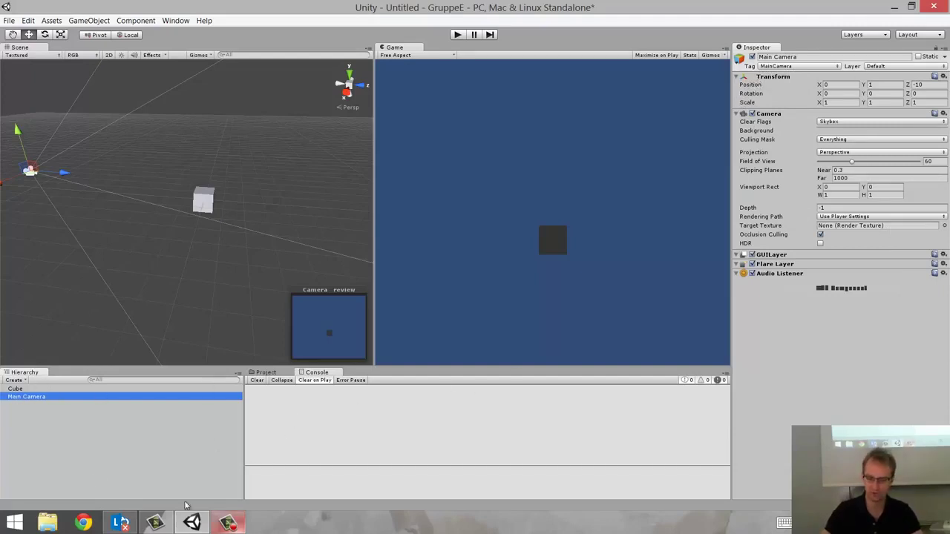
pyautogui.click(16, 390)
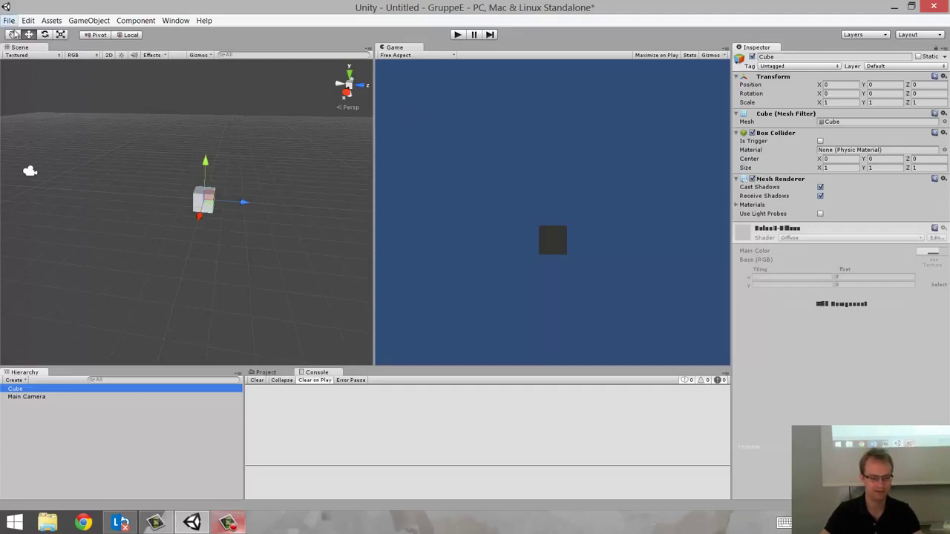
# Step: Cycle through the Hand, Move, Rotate and Scale tools (Q, W, E, R) on the selected cube
pyautogui.click(15, 34)
pyautogui.click(28, 34)
pyautogui.click(44, 35)
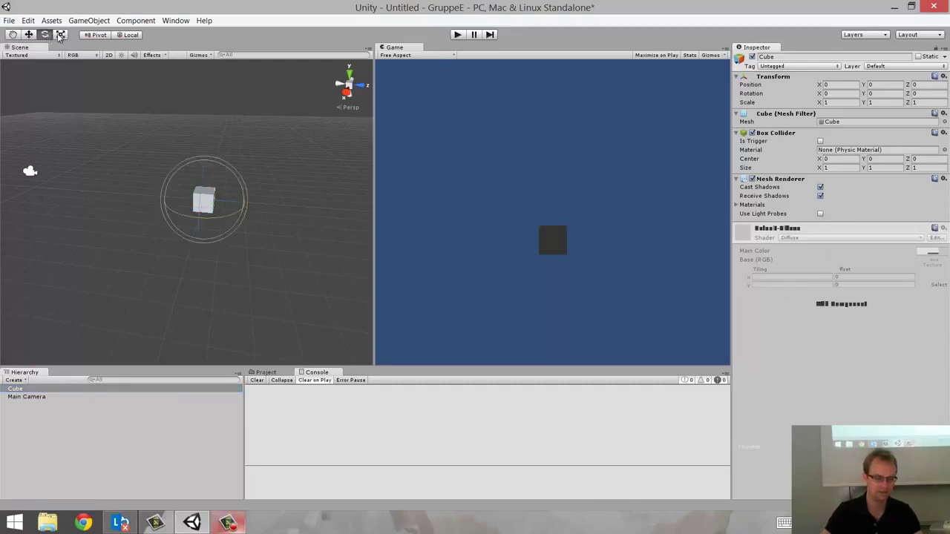
pyautogui.click(60, 34)
pyautogui.click(29, 35)
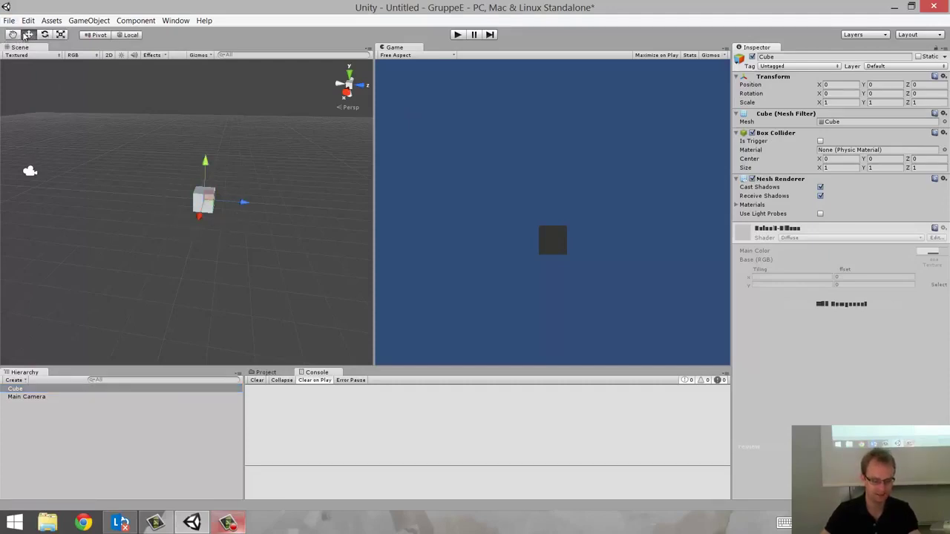
pyautogui.click(13, 35)
pyautogui.click(28, 35)
pyautogui.press('e')
pyautogui.press('w')
pyautogui.press('q')
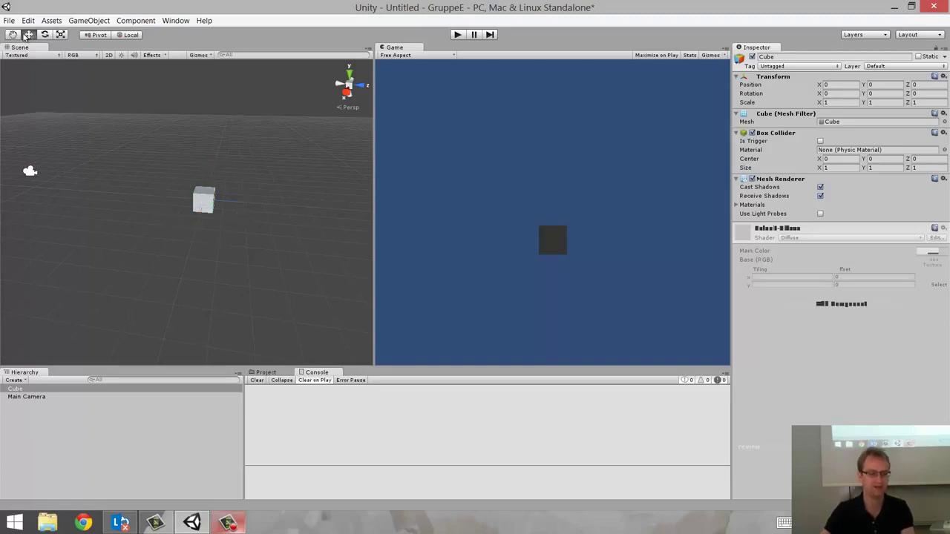
pyautogui.press('e')
pyautogui.press('q')
pyautogui.press('e')
pyautogui.press('w')
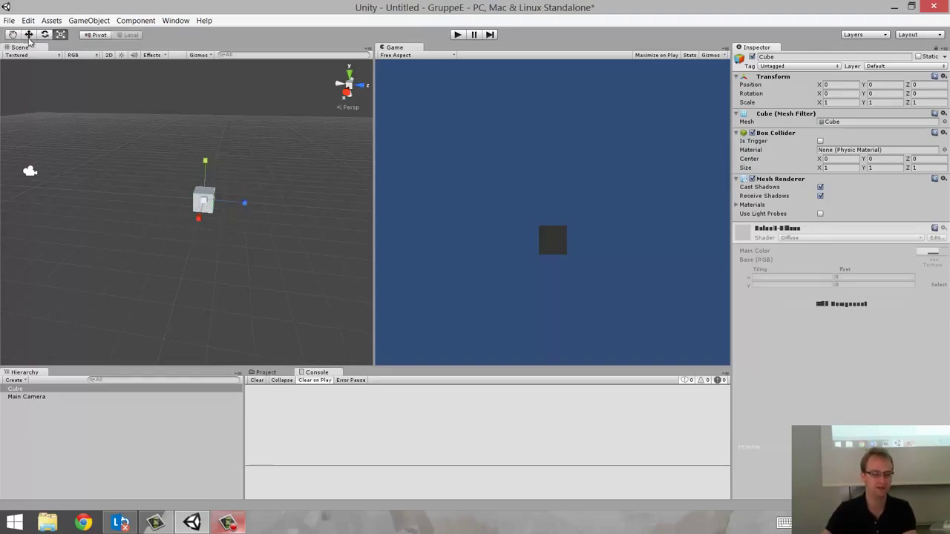
pyautogui.press('q')
pyautogui.press('e')
pyautogui.press('q')
pyautogui.press('w')
pyautogui.press('e')
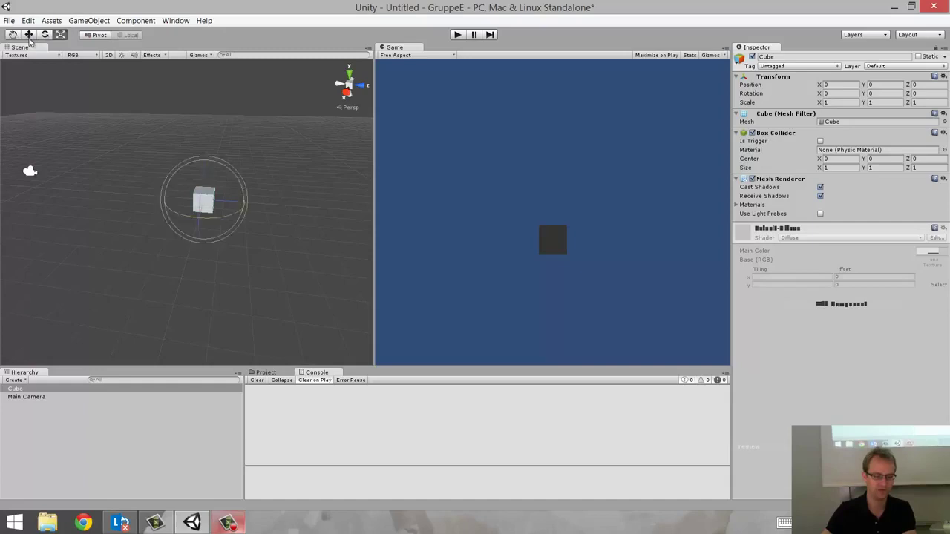
pyautogui.press('w')
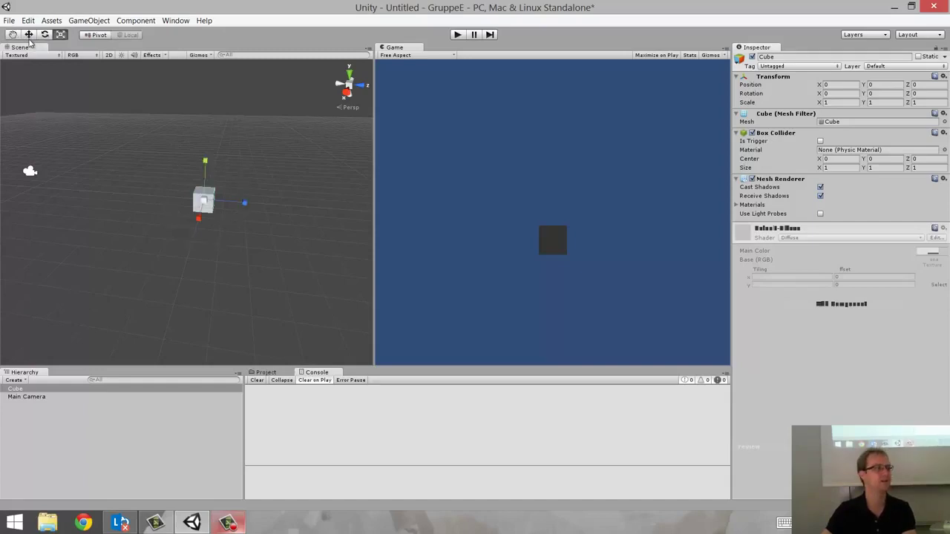
pyautogui.press('e')
pyautogui.press('q')
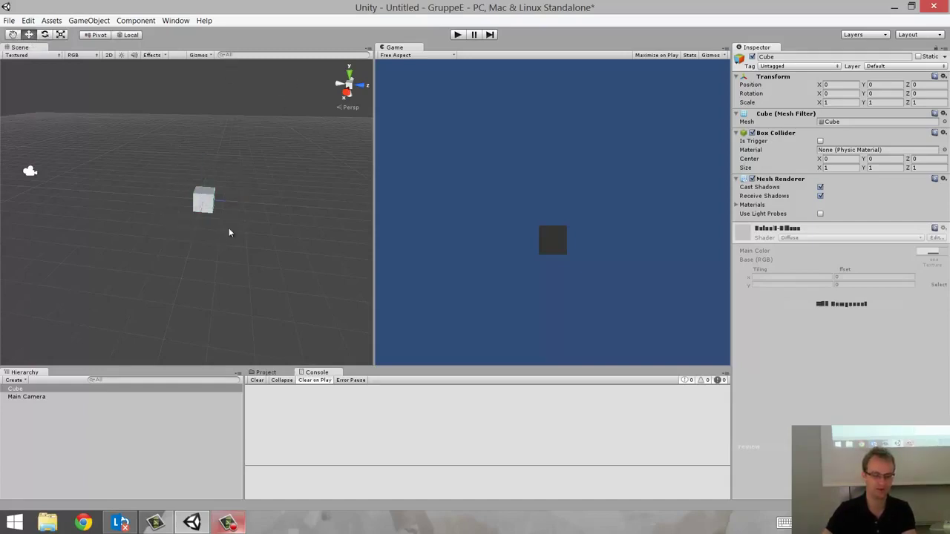
pyautogui.press('w')
pyautogui.press('e')
pyautogui.press('w')
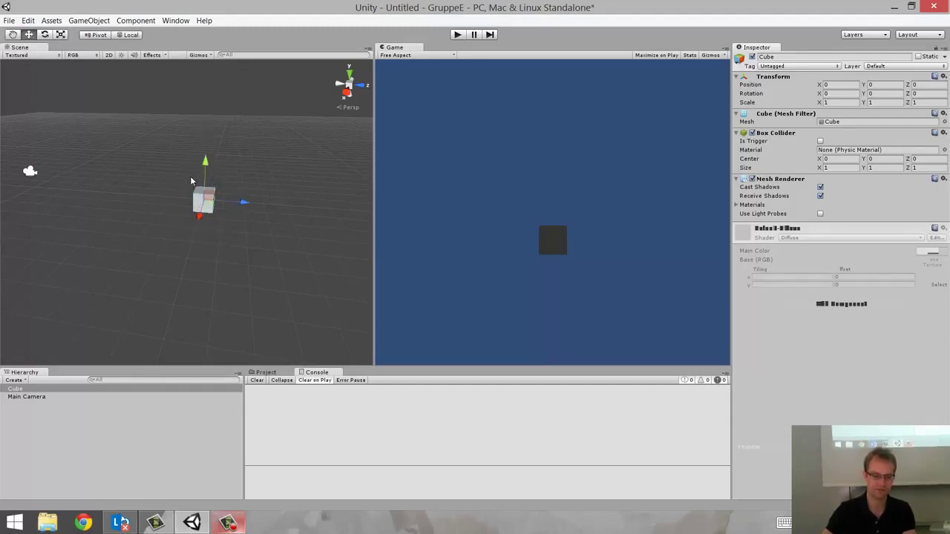
# Step: Try raising the cube along Y, undo it, and switch to the Scale tool
pyautogui.moveTo(205, 178)
pyautogui.mouseDown()
pyautogui.moveTo(206, 166)
pyautogui.moveTo(237, 237)
pyautogui.moveTo(206, 215)
pyautogui.moveTo(224, 228)
pyautogui.mouseUp()
pyautogui.hotkey('ctrl', 'z')
pyautogui.press('e')
pyautogui.press('r')
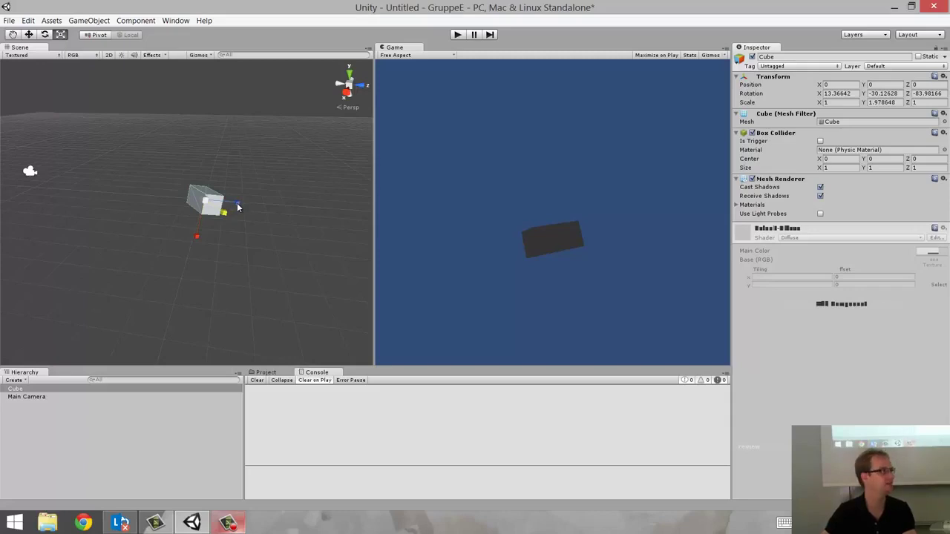
# Step: Nudge the cube's position slightly, then delete the cube from the scene
pyautogui.press('e')
pyautogui.press('w')
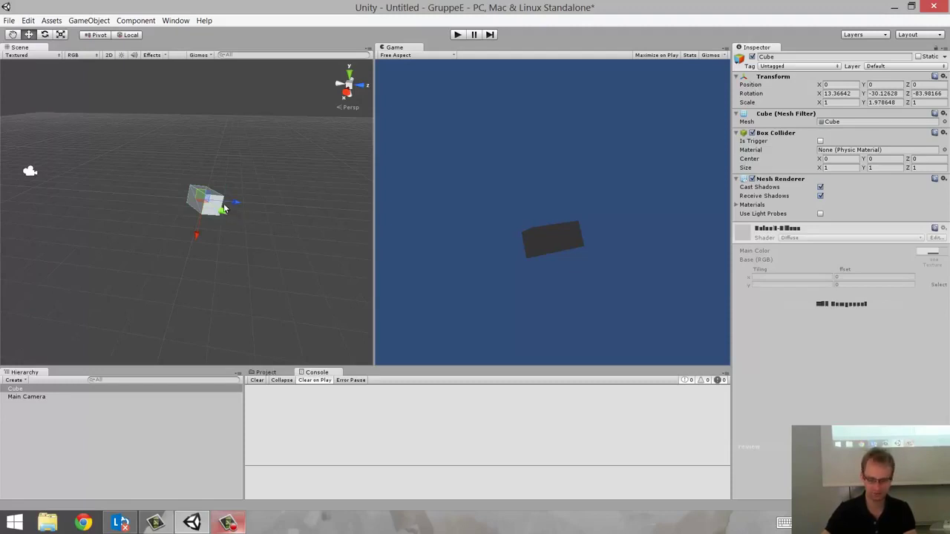
pyautogui.moveTo(227, 213)
pyautogui.mouseDown()
pyautogui.moveTo(194, 230)
pyautogui.moveTo(212, 204)
pyautogui.moveTo(277, 196)
pyautogui.moveTo(239, 222)
pyautogui.mouseUp()
pyautogui.press('e')
pyautogui.press('r')
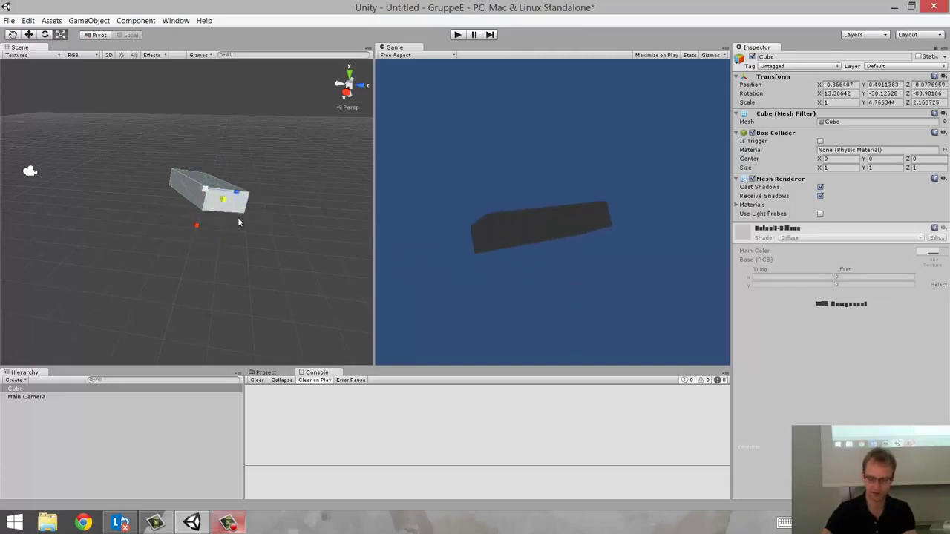
pyautogui.press('Delete')
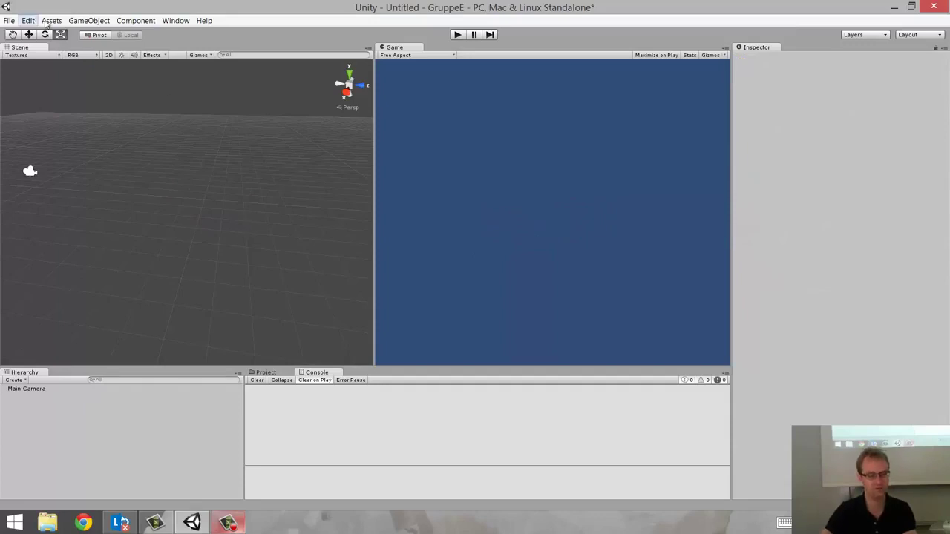
# Step: Create a new cube and scale it into a flat wide bar, about 3.129 × 0.317 × 1
pyautogui.click(48, 21)
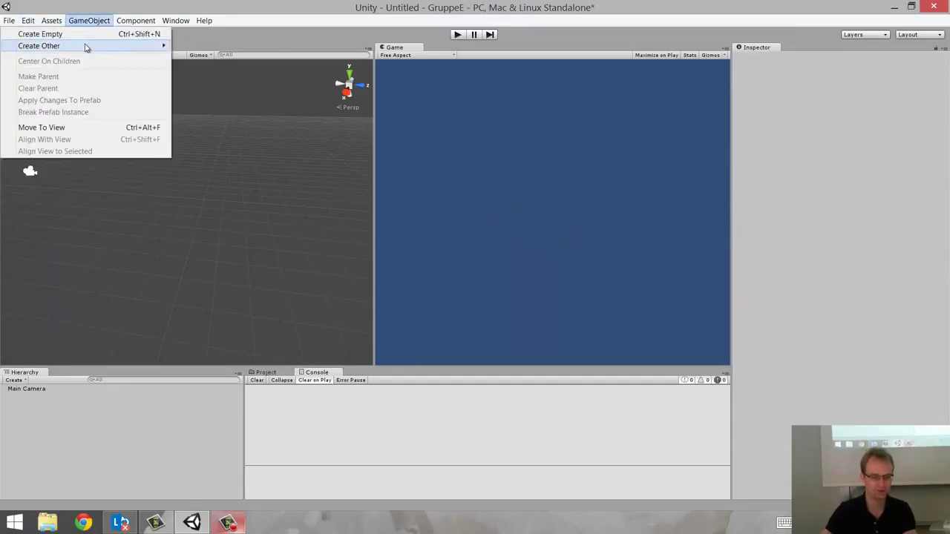
pyautogui.moveTo(84, 48)
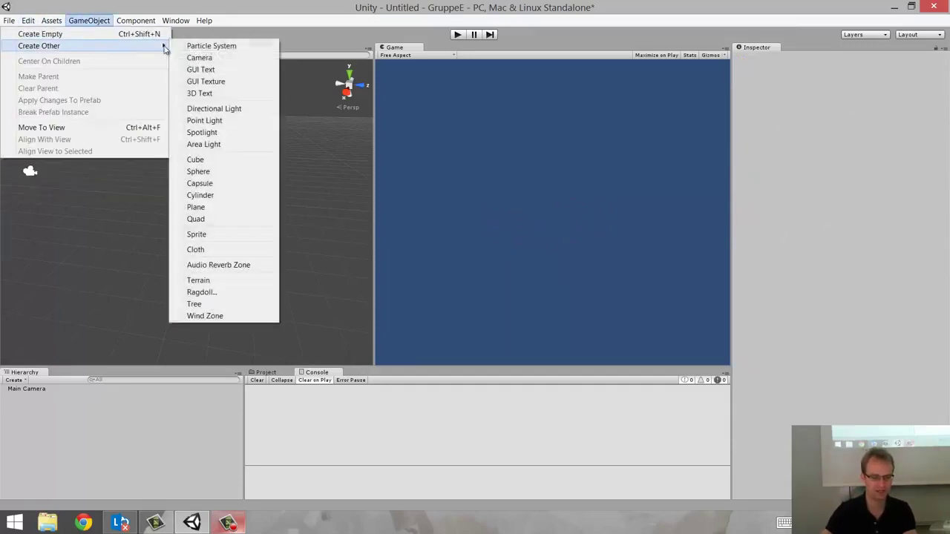
pyautogui.click(230, 160)
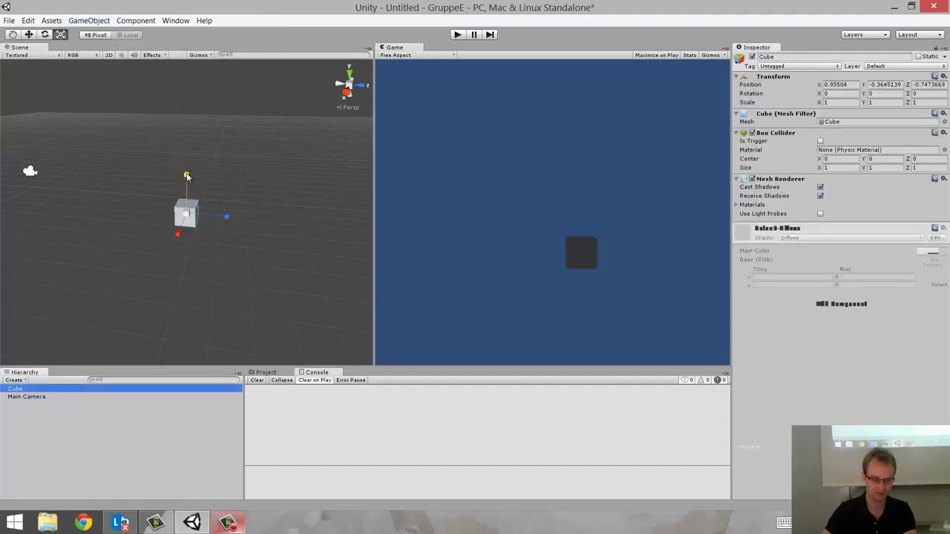
pyautogui.moveTo(186, 173); pyautogui.dragTo(188, 196)
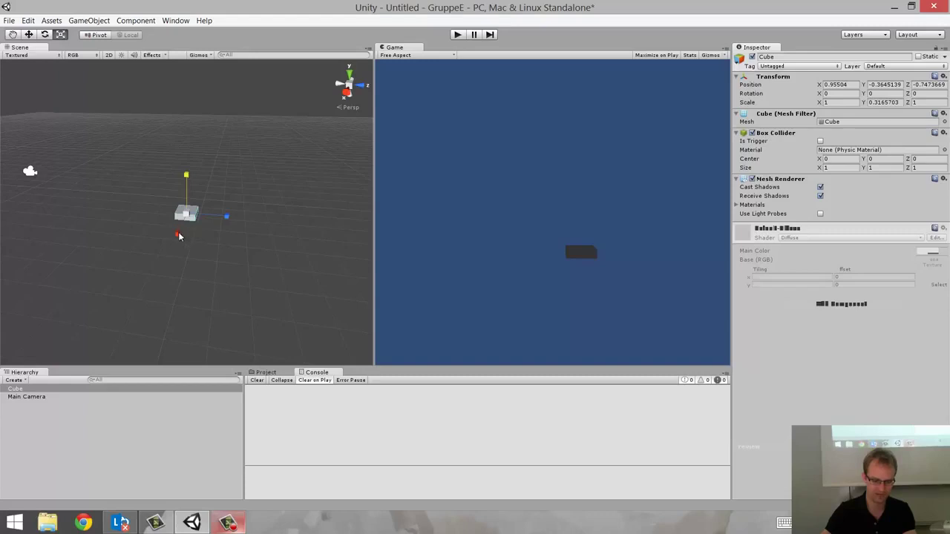
pyautogui.moveTo(179, 236); pyautogui.dragTo(147, 316)
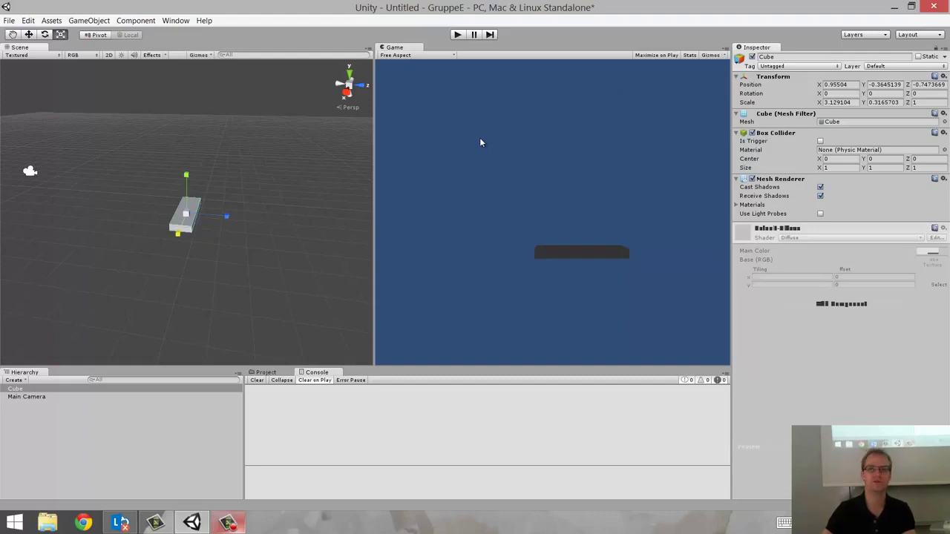
# Step: Set the cube's Position X, Y and Z to 0 in the Inspector
pyautogui.click(838, 85)
pyautogui.write('0')
pyautogui.click(878, 84)
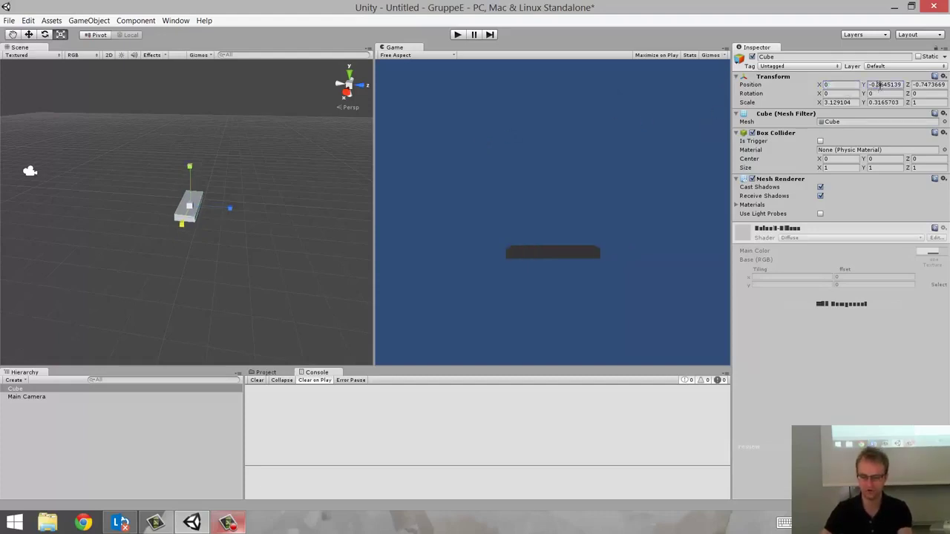
pyautogui.write('0')
pyautogui.click(925, 85)
pyautogui.write('0')
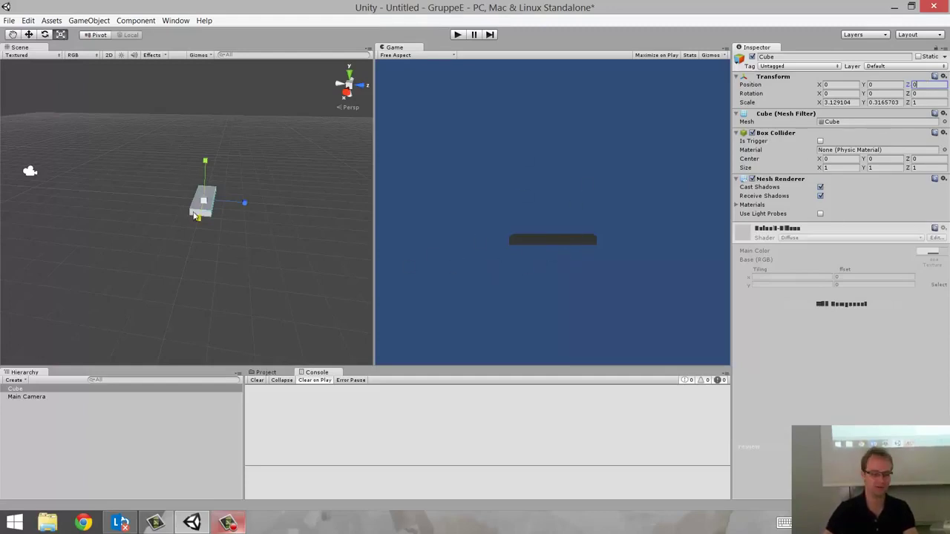
# Step: Try the Top, Back, Front and Right gizmo views, ending on the Back view
pyautogui.click(44, 35)
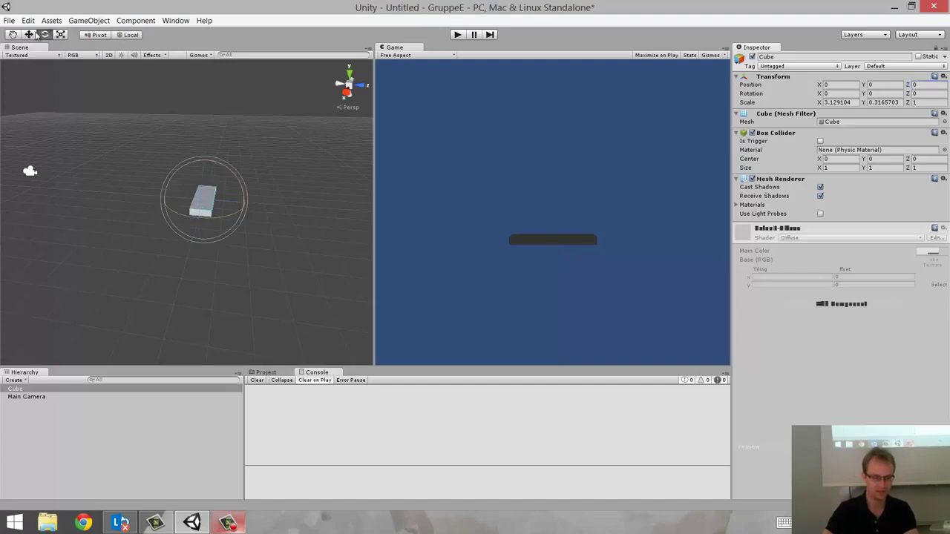
pyautogui.click(33, 37)
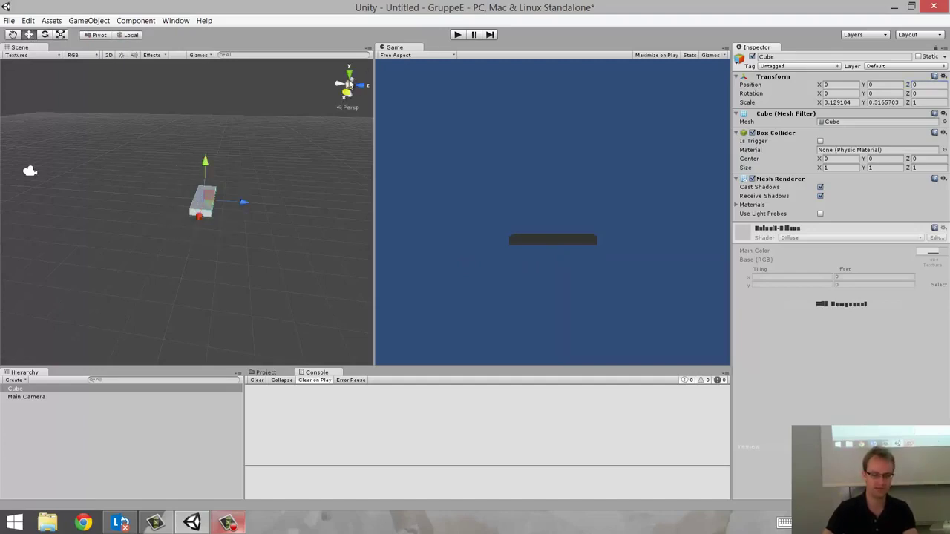
pyautogui.click(349, 72)
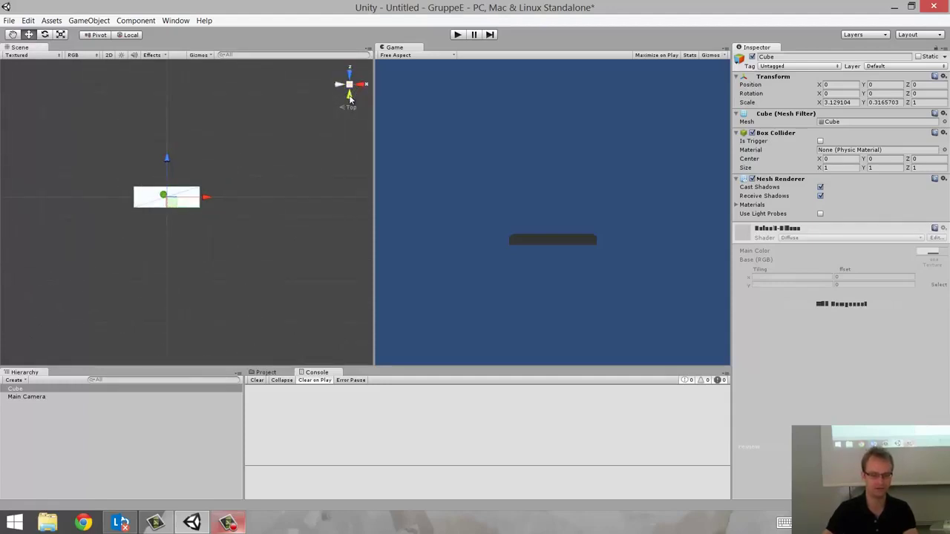
pyautogui.click(350, 97)
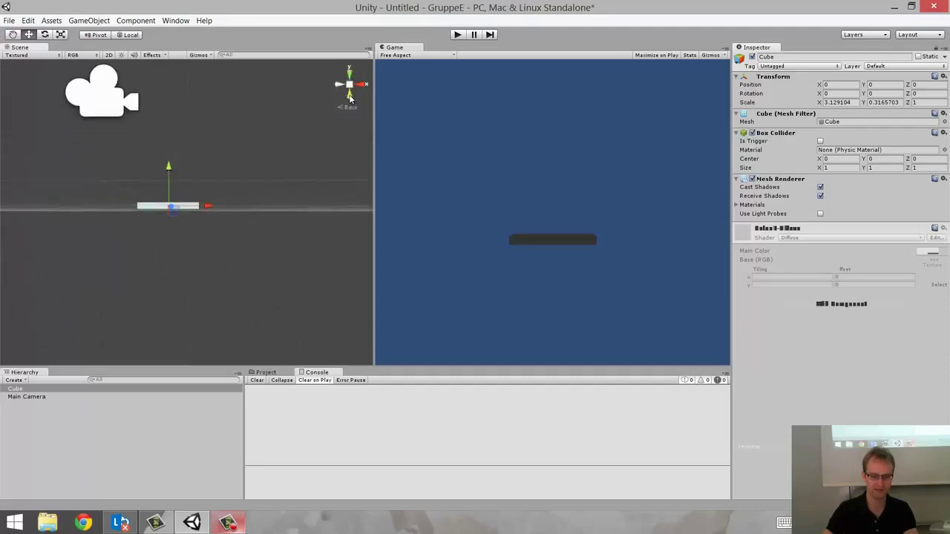
pyautogui.click(349, 85)
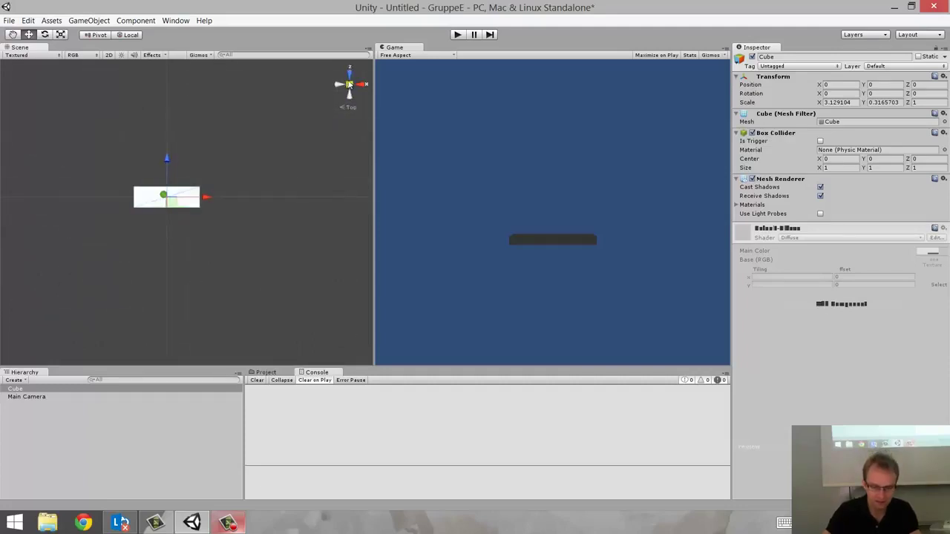
pyautogui.click(344, 88)
pyautogui.click(337, 88)
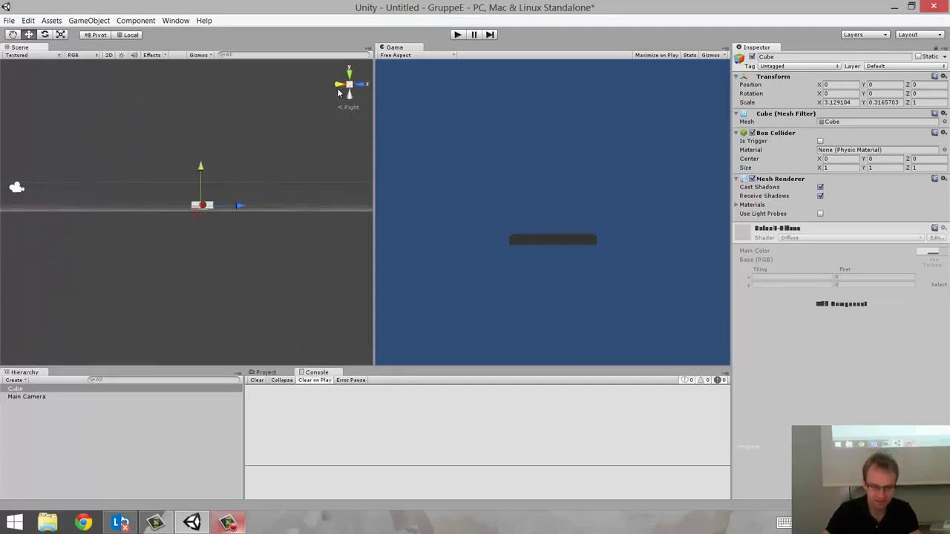
pyautogui.click(360, 84)
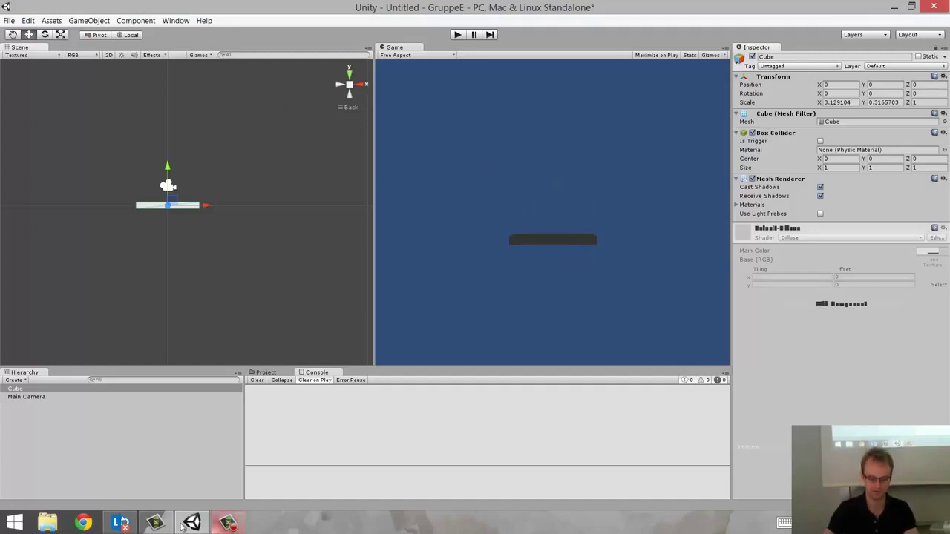
# Step: Pan and orbit the Scene view to an isometric angle around the paddle bar
pyautogui.click(228, 524)
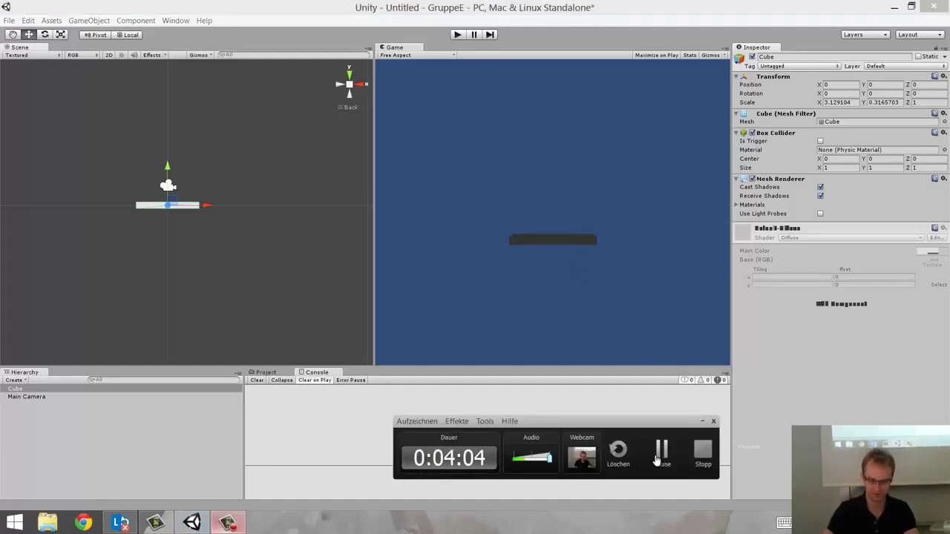
pyautogui.click(662, 454)
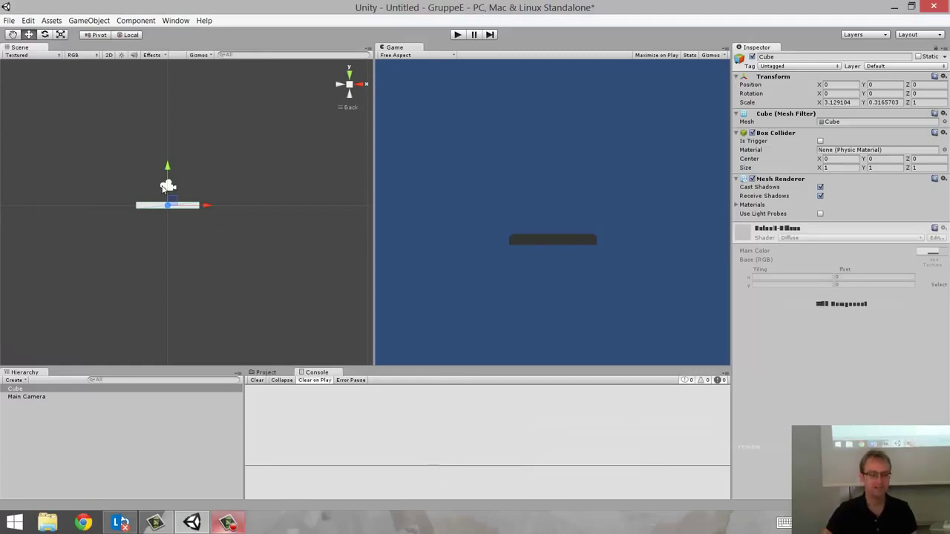
pyautogui.moveTo(161, 203); pyautogui.dragTo(164, 190, button='middle')
pyautogui.moveTo(197, 170)
pyautogui.keyDown('alt'); pyautogui.mouseDown()
pyautogui.moveTo(83, 285)
pyautogui.moveTo(277, 314)
pyautogui.mouseUp(); pyautogui.keyUp('alt')
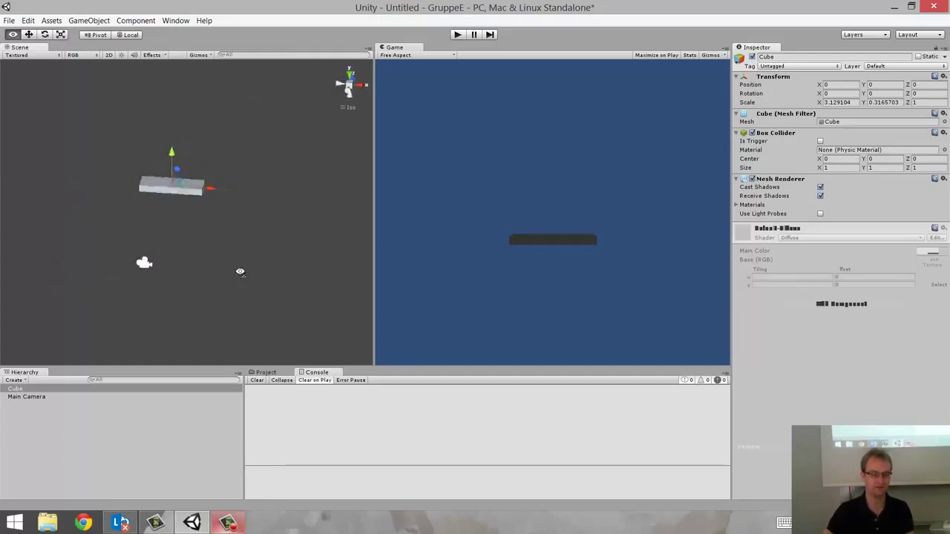
pyautogui.keyDown('alt'); pyautogui.moveTo(277, 314); pyautogui.dragTo(178, 193); pyautogui.keyUp('alt')
pyautogui.click(205, 220)
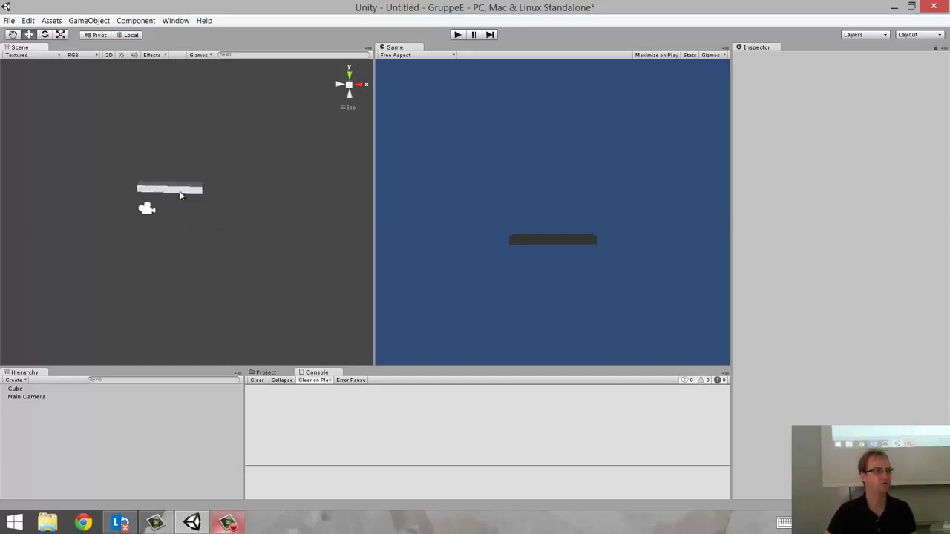
pyautogui.scroll(-2, 177, 191)
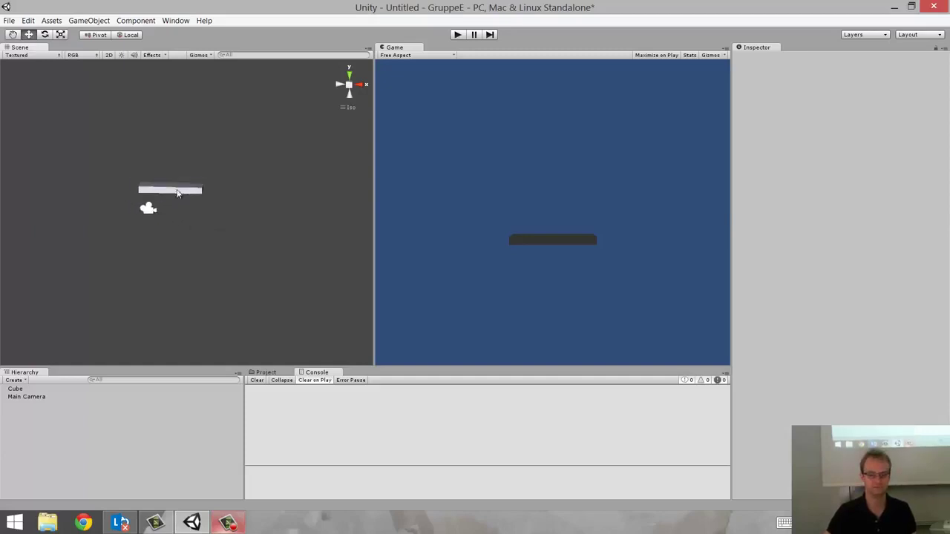
pyautogui.scroll(-2, 179, 191)
# Step: Return the Scene view to the Back orientation using the gizmo
pyautogui.click(349, 84)
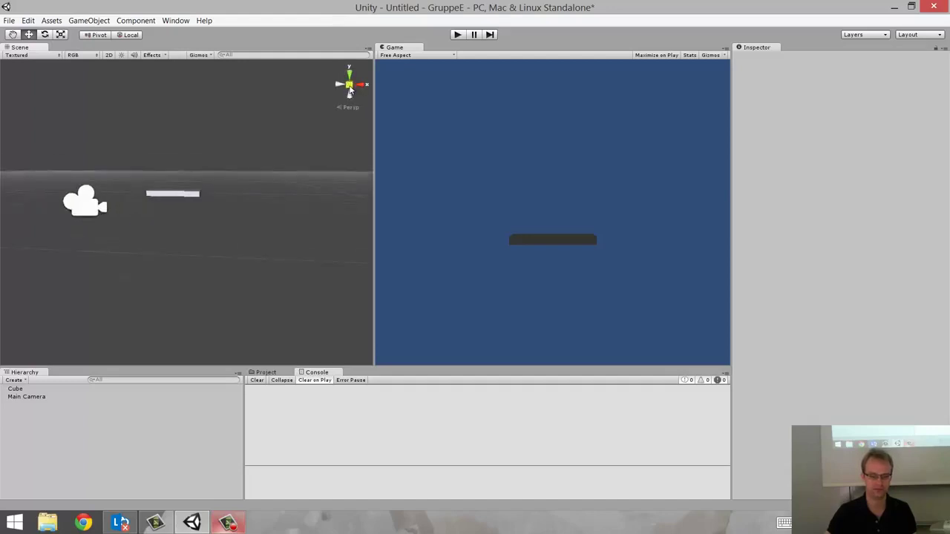
pyautogui.click(352, 96)
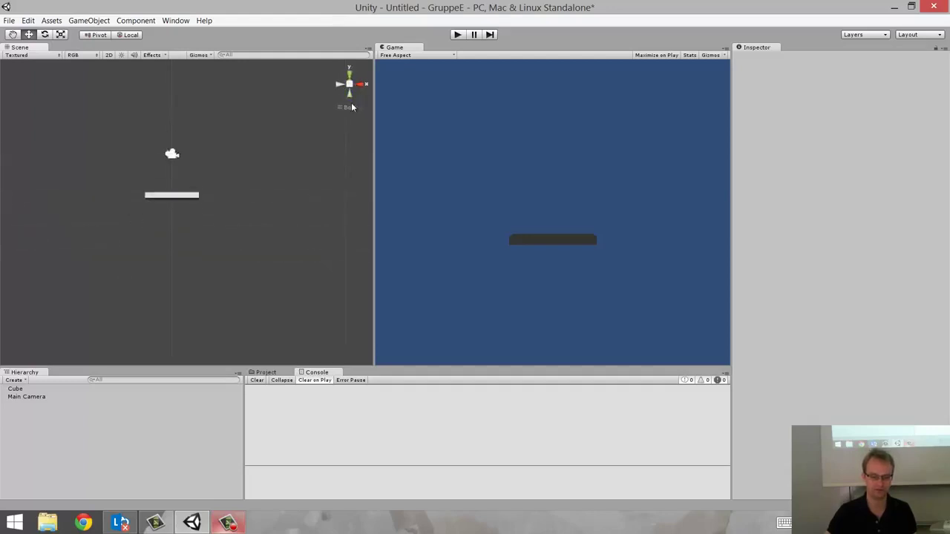
pyautogui.click(229, 523)
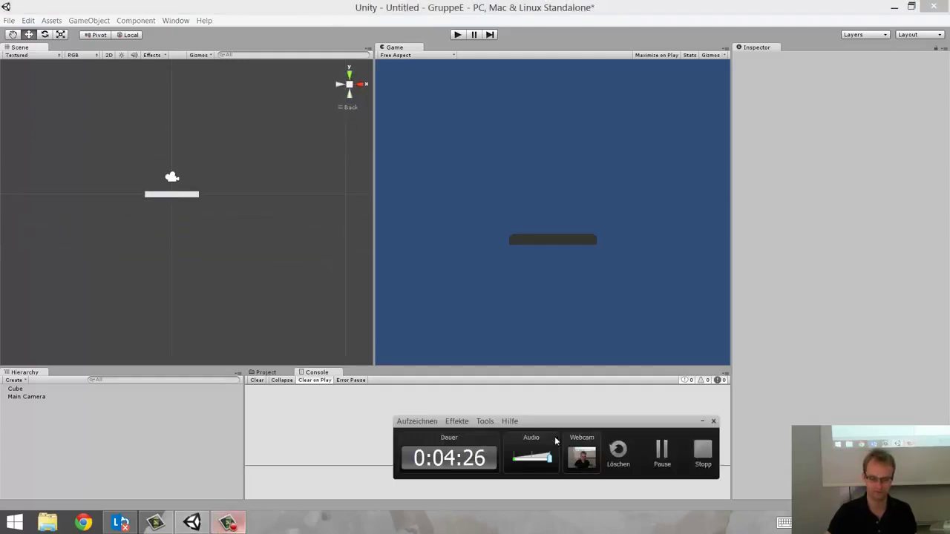
pyautogui.click(663, 450)
pyautogui.click(664, 451)
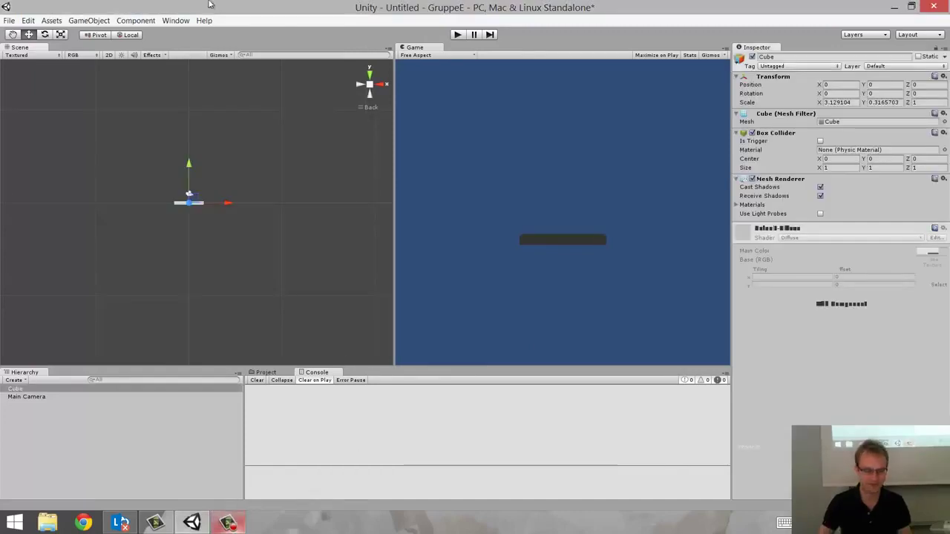
# Step: Create a Sphere object to serve as the ball
pyautogui.click(89, 21)
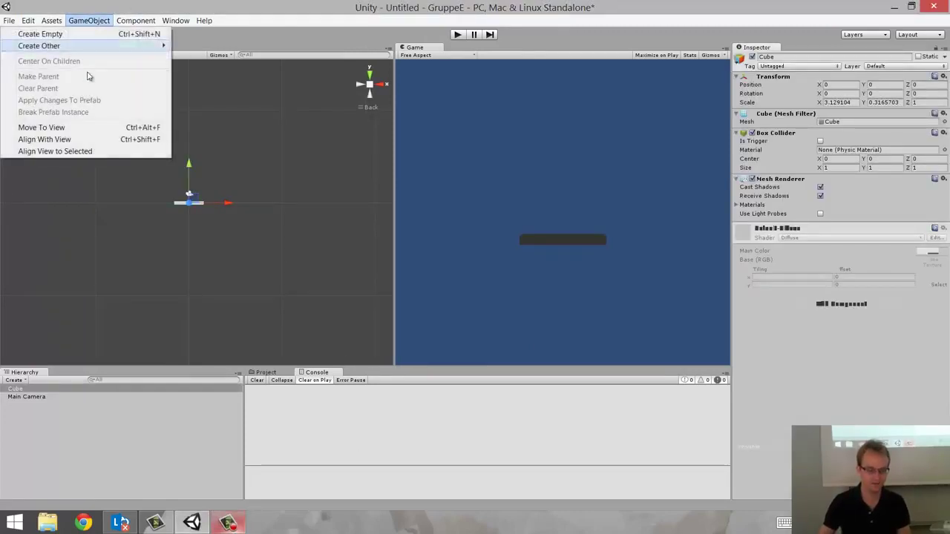
pyautogui.moveTo(72, 49)
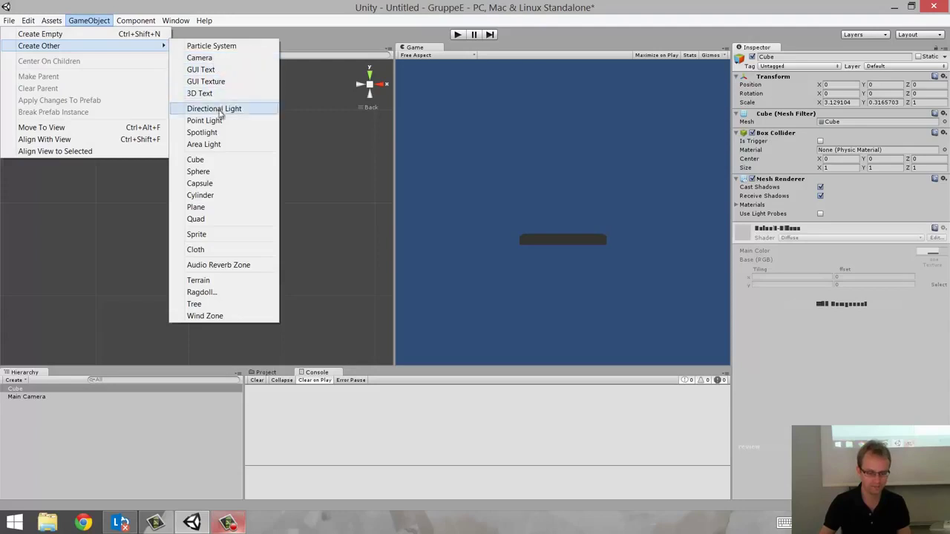
pyautogui.click(217, 175)
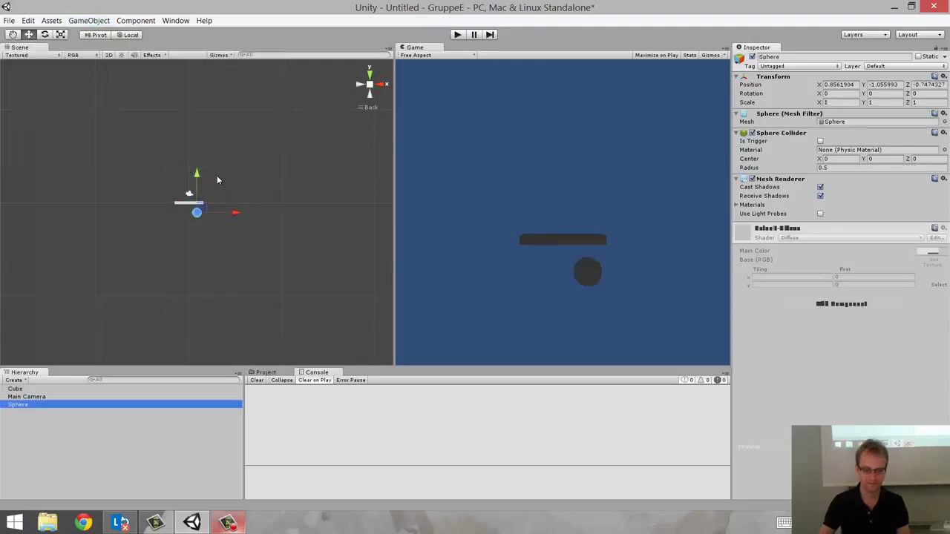
# Step: Position the sphere at 0, 0, 0, then raise it to Y 4.69 above the paddle
pyautogui.click(848, 86)
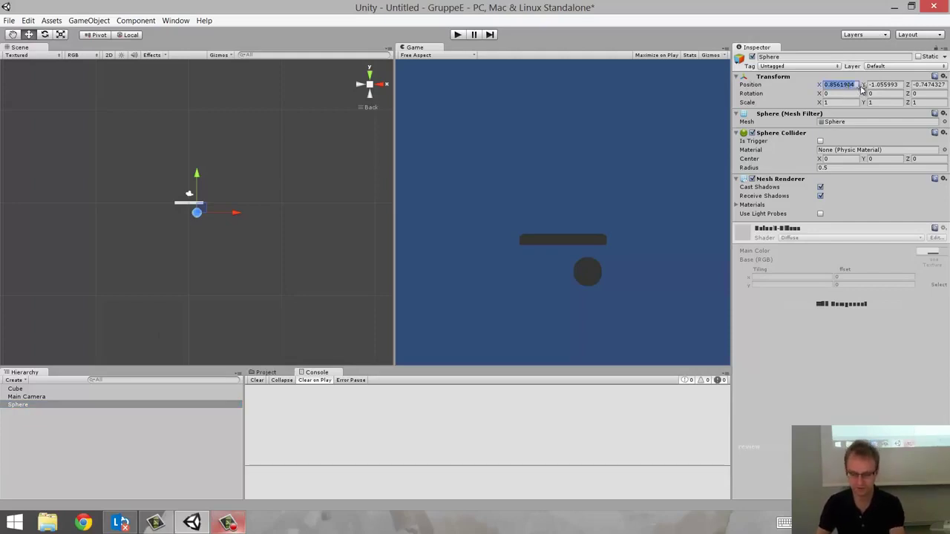
pyautogui.write('0')
pyautogui.press('Tab')
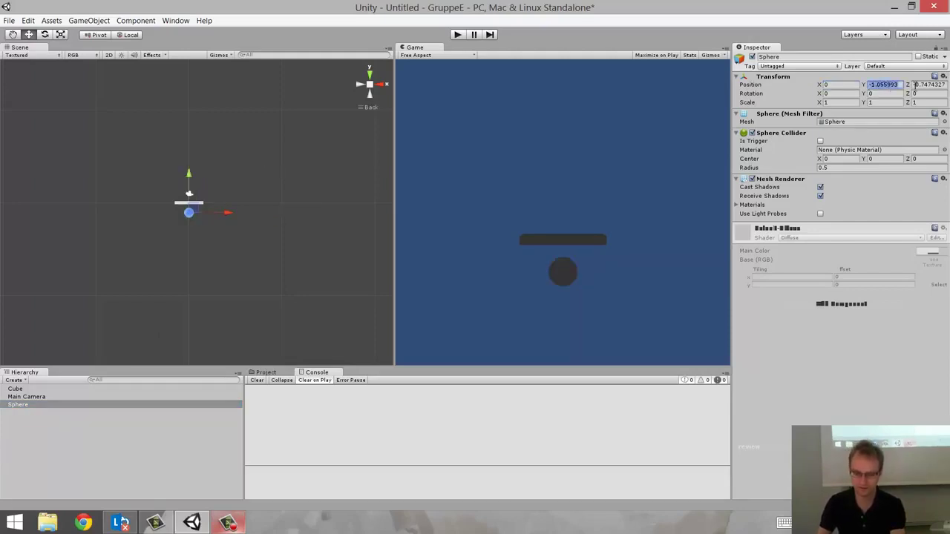
pyautogui.write('0')
pyautogui.press('Tab')
pyautogui.write('0')
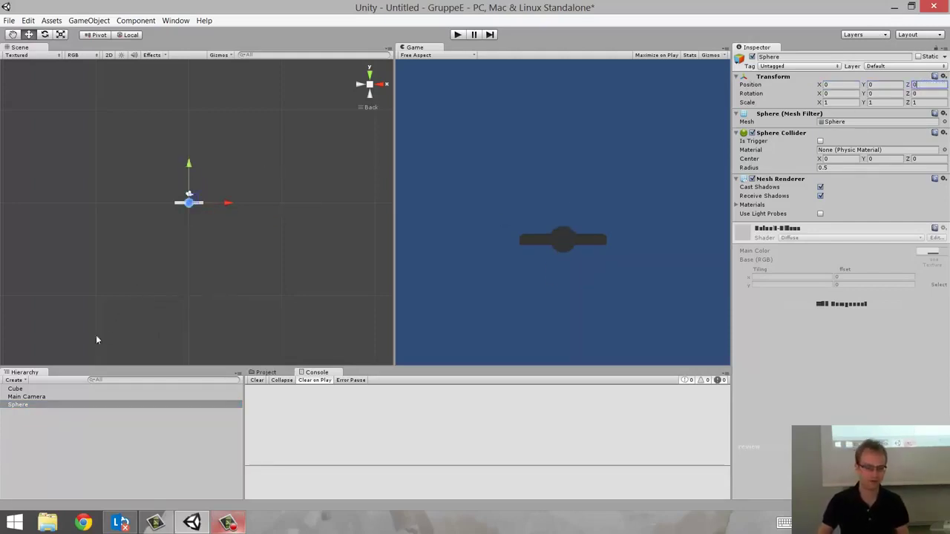
pyautogui.moveTo(188, 166)
pyautogui.mouseDown()
pyautogui.moveTo(189, 120)
pyautogui.moveTo(189, 128)
pyautogui.mouseUp()
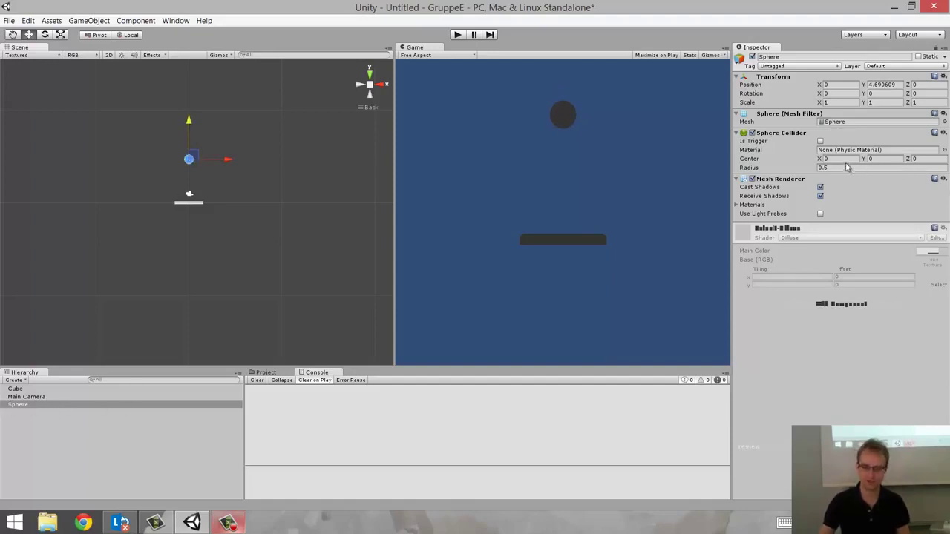
# Step: Select the sphere and type 'Ball' into its name field
pyautogui.click(30, 389)
pyautogui.click(39, 406)
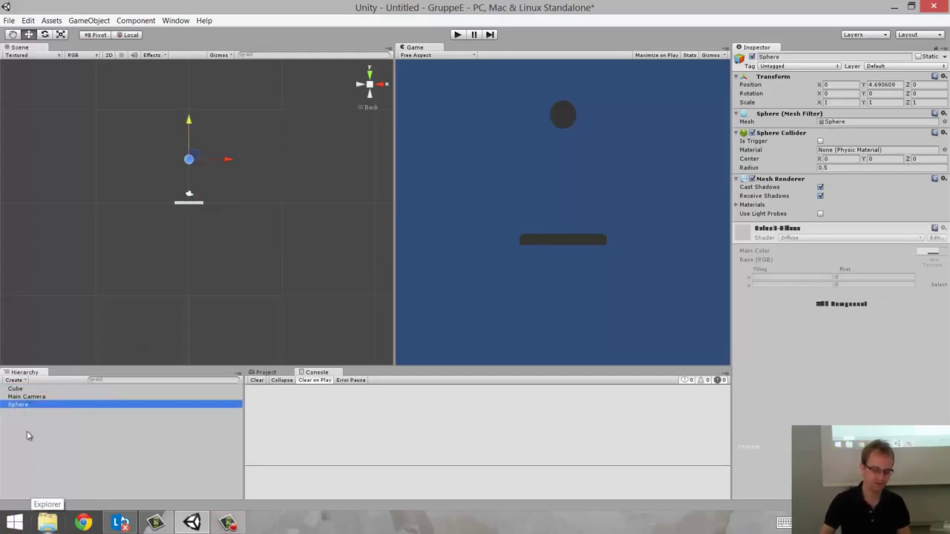
pyautogui.click(28, 435)
pyautogui.click(26, 406)
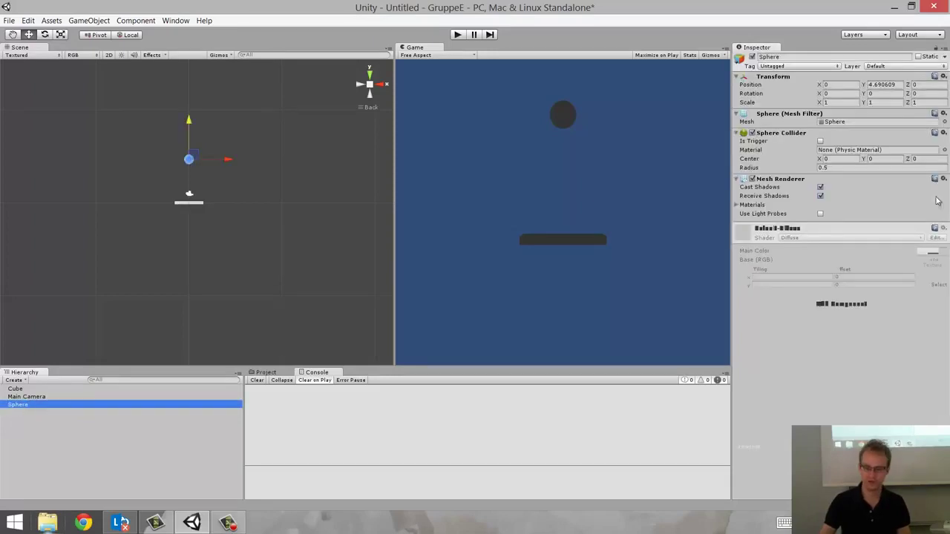
pyautogui.click(774, 59)
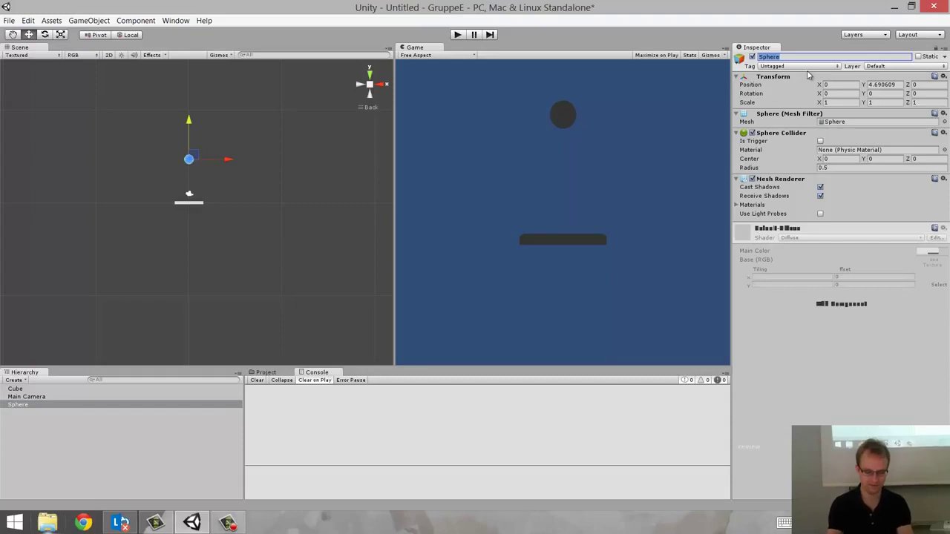
pyautogui.write('Ball')
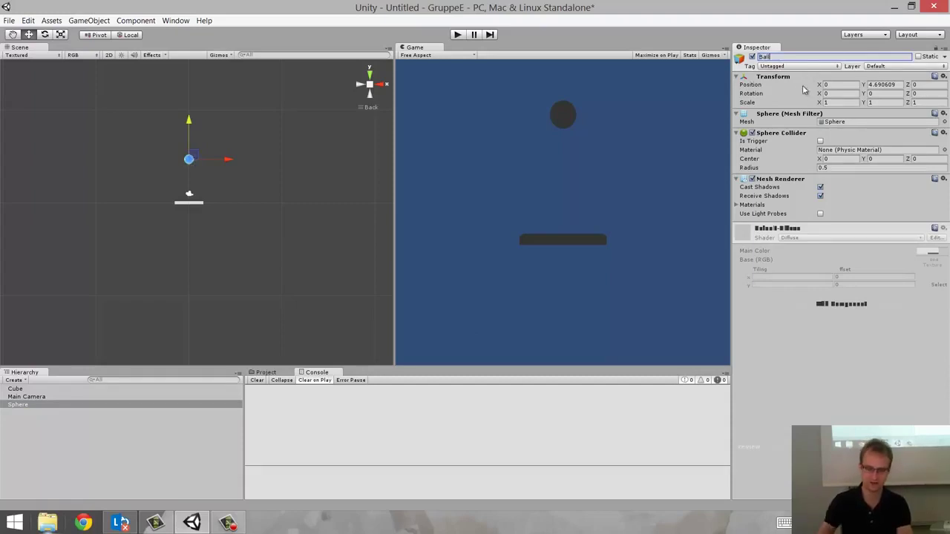
# Step: Replace the Cube's name with 'Paddle' in the Inspector
pyautogui.click(15, 390)
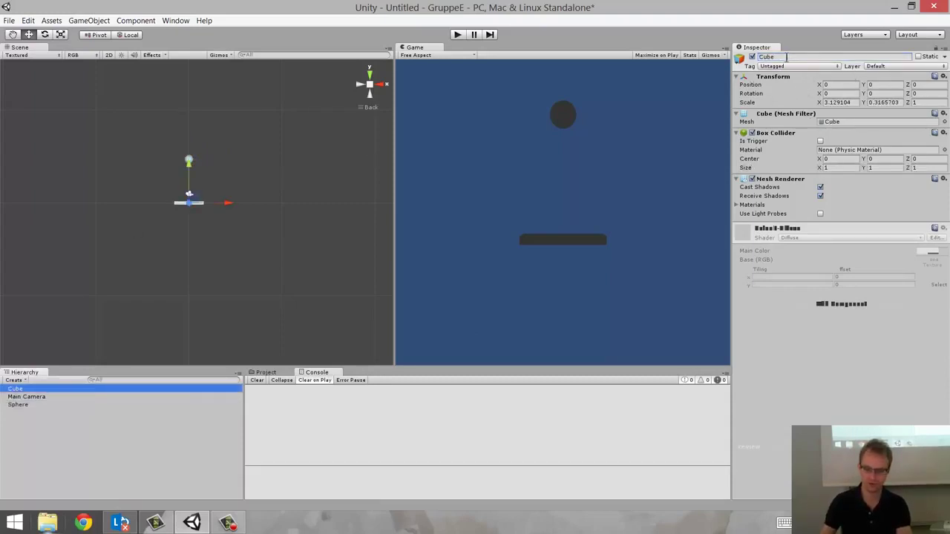
pyautogui.click(785, 57)
pyautogui.hotkey('ctrl', 'a')
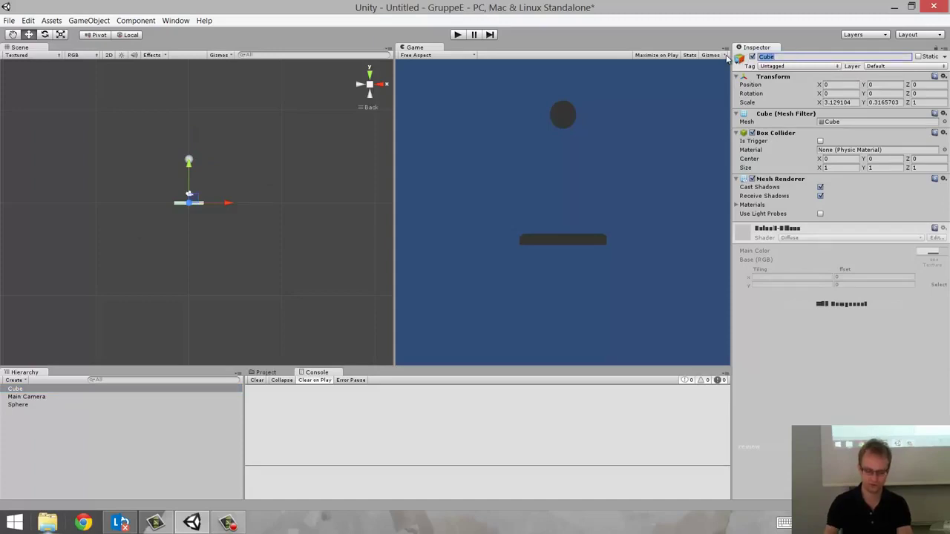
pyautogui.write('Paddle')
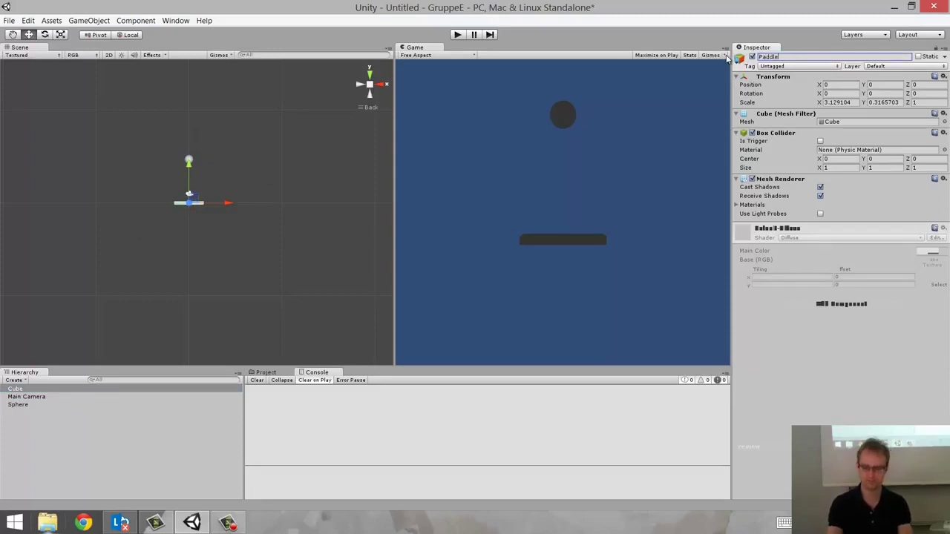
pyautogui.press('Return')
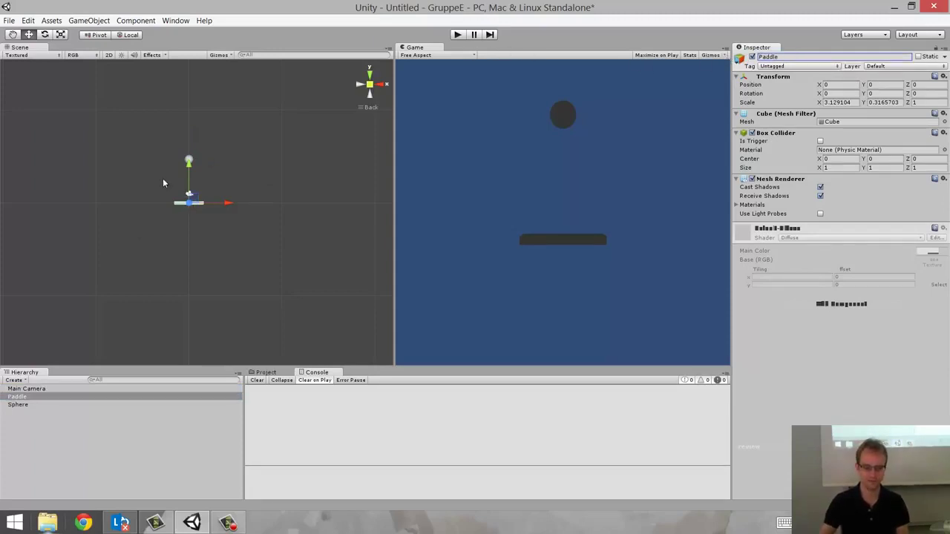
# Step: Zoom and pan the Scene view to centre the ball and paddle
pyautogui.click(85, 21)
pyautogui.moveTo(80, 46)
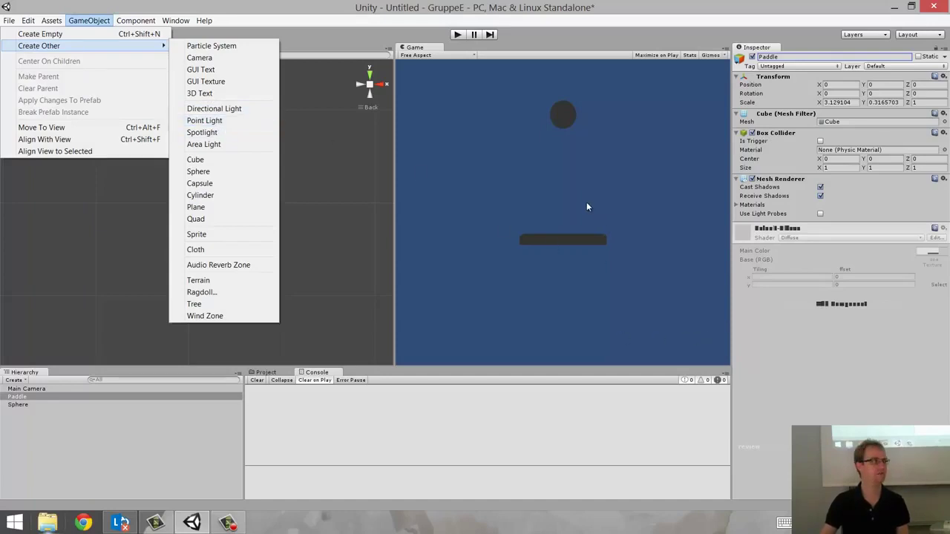
pyautogui.click(356, 257)
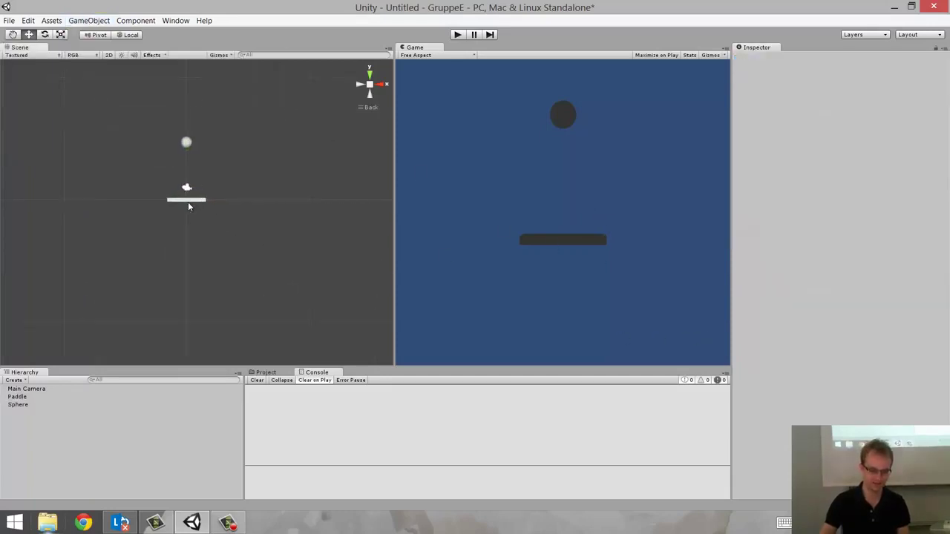
pyautogui.scroll(3, 188, 202)
pyautogui.moveTo(187, 202)
pyautogui.mouseDown(button='middle')
pyautogui.moveTo(187, 260)
pyautogui.moveTo(197, 236)
pyautogui.mouseUp(button='middle')
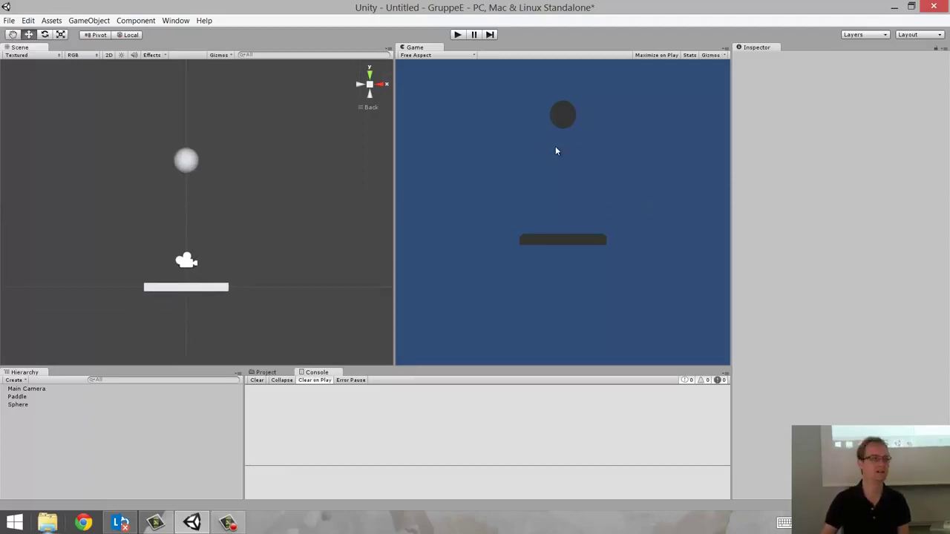
# Step: Add a Point Light and move it in Top view to about 0.17, 2.76, -3.45
pyautogui.click(81, 21)
pyautogui.moveTo(84, 47)
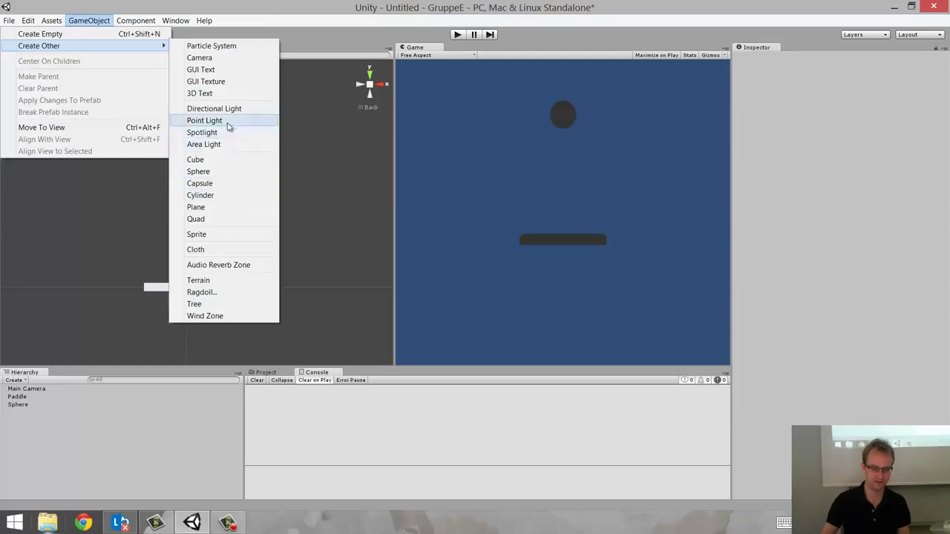
pyautogui.click(229, 122)
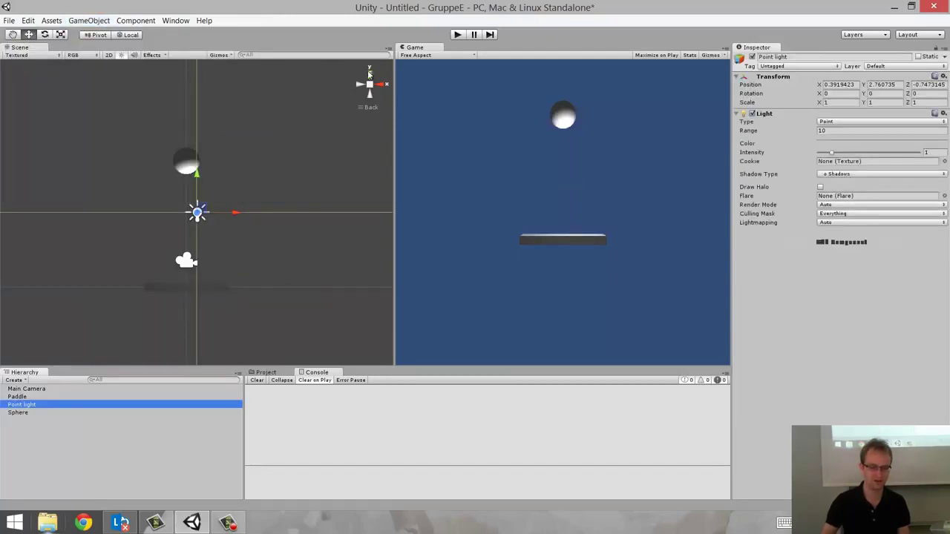
pyautogui.click(370, 74)
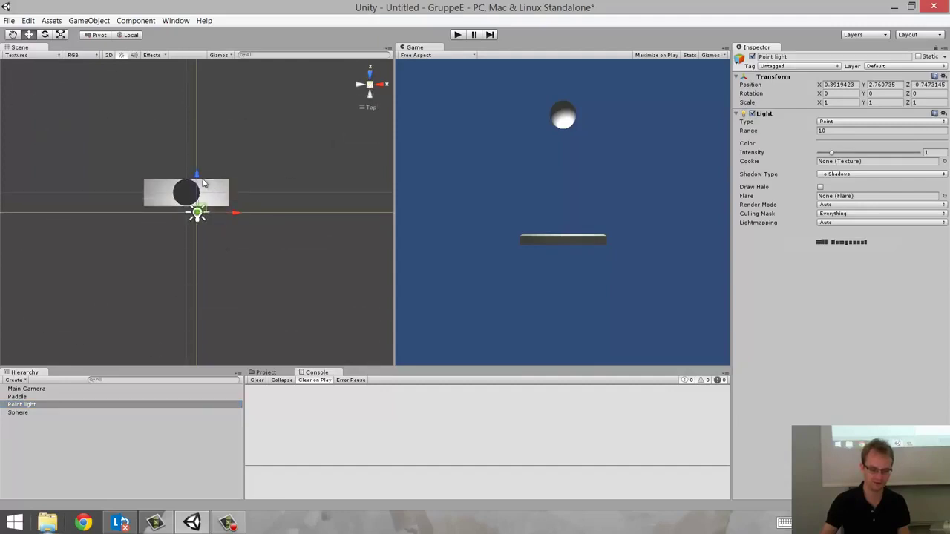
pyautogui.moveTo(204, 182); pyautogui.dragTo(245, 215)
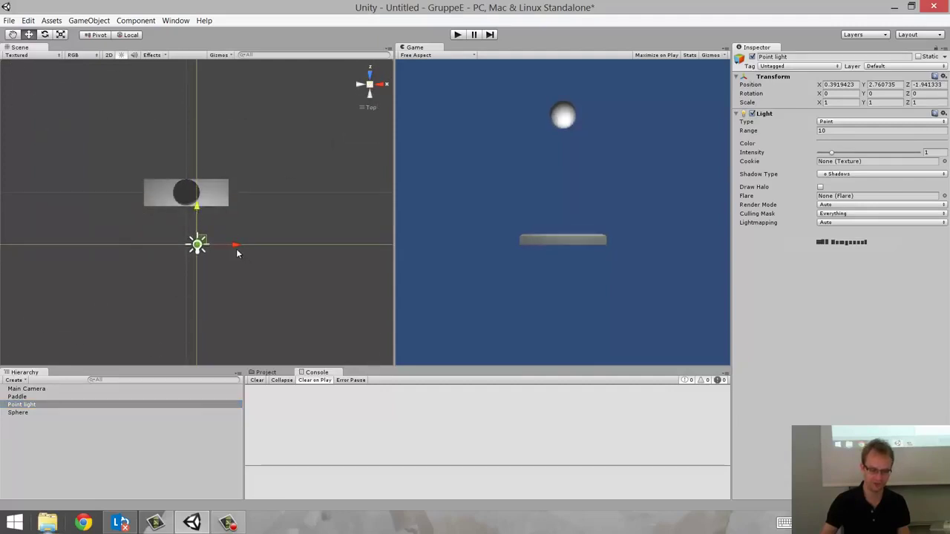
pyautogui.moveTo(236, 254)
pyautogui.mouseDown()
pyautogui.moveTo(98, 260)
pyautogui.moveTo(225, 264)
pyautogui.mouseUp()
pyautogui.moveTo(193, 217); pyautogui.dragTo(193, 257)
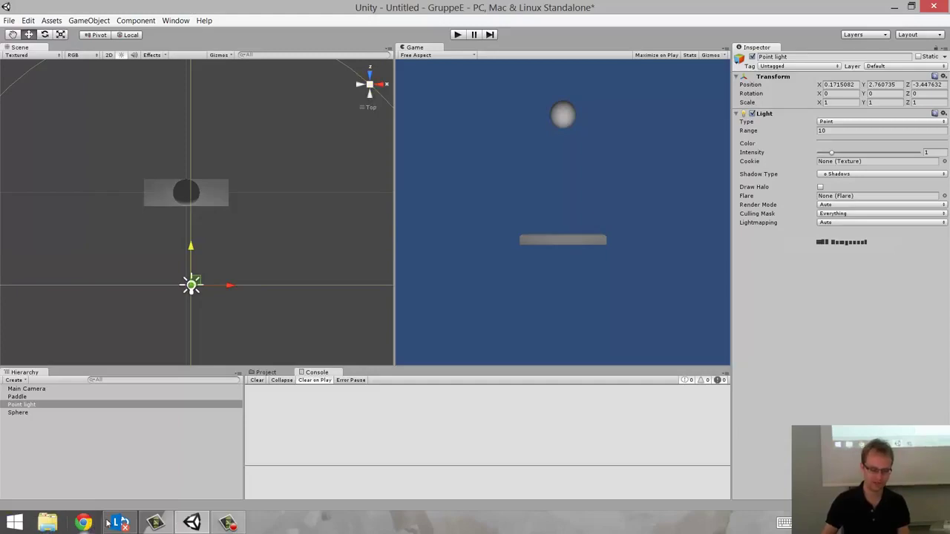
pyautogui.click(192, 523)
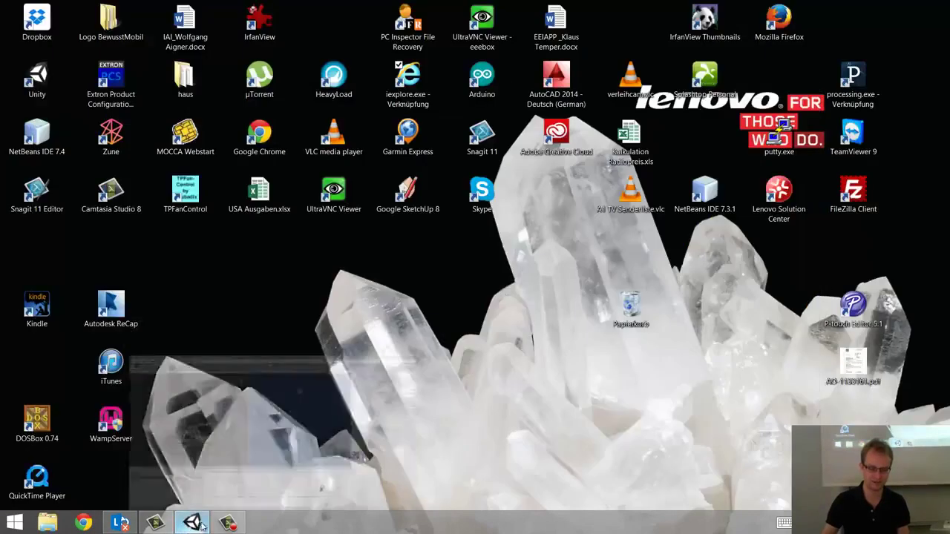
pyautogui.click(191, 524)
pyautogui.click(228, 523)
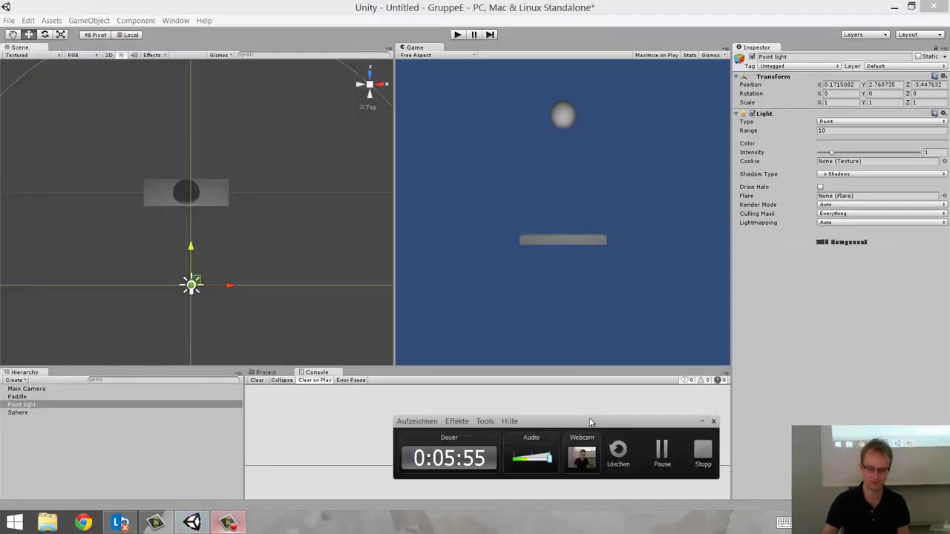
pyautogui.click(662, 452)
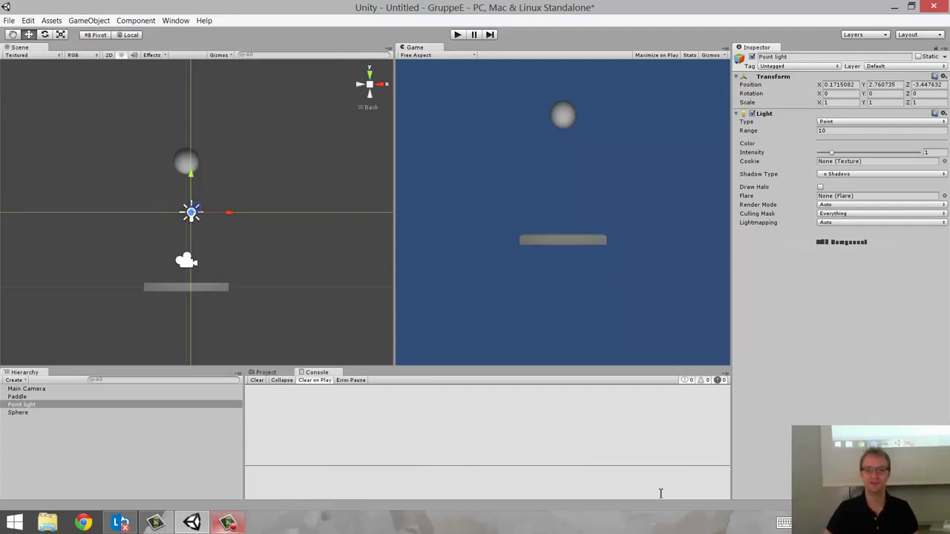
pyautogui.click(458, 34)
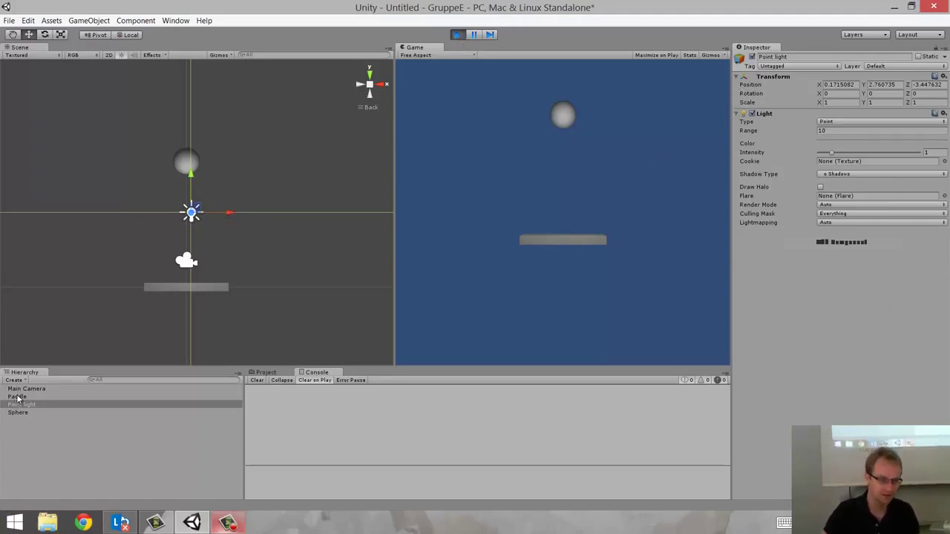
pyautogui.click(214, 288)
pyautogui.moveTo(225, 289); pyautogui.dragTo(110, 289)
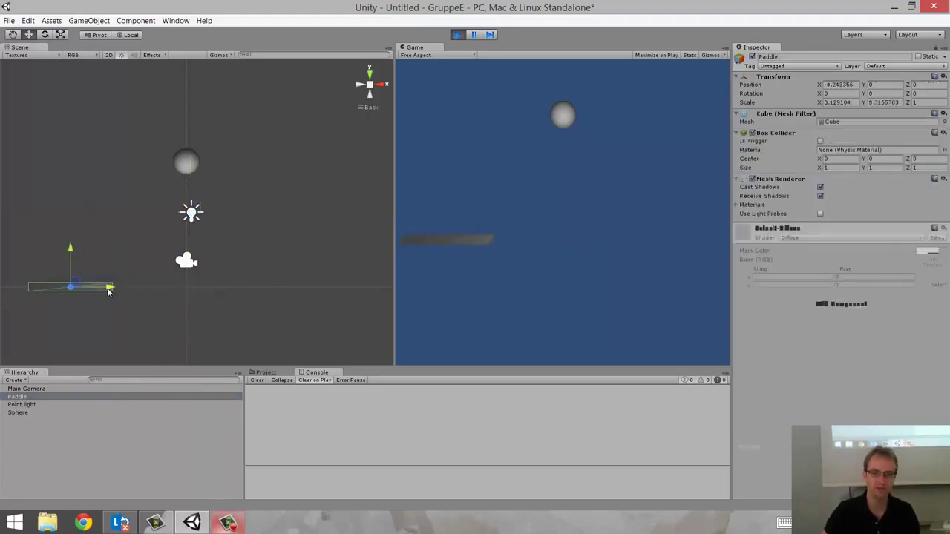
pyautogui.press('Right')
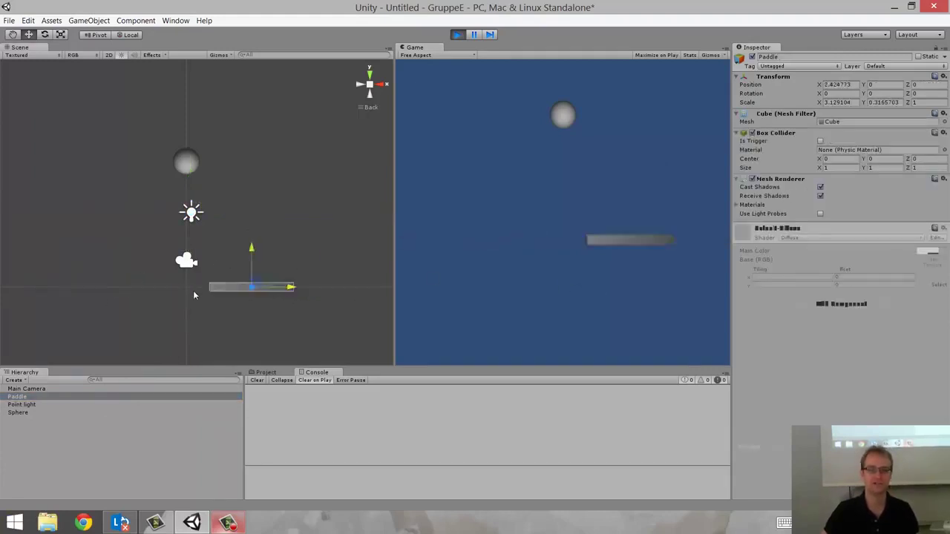
pyautogui.press('Left')
pyautogui.click(461, 34)
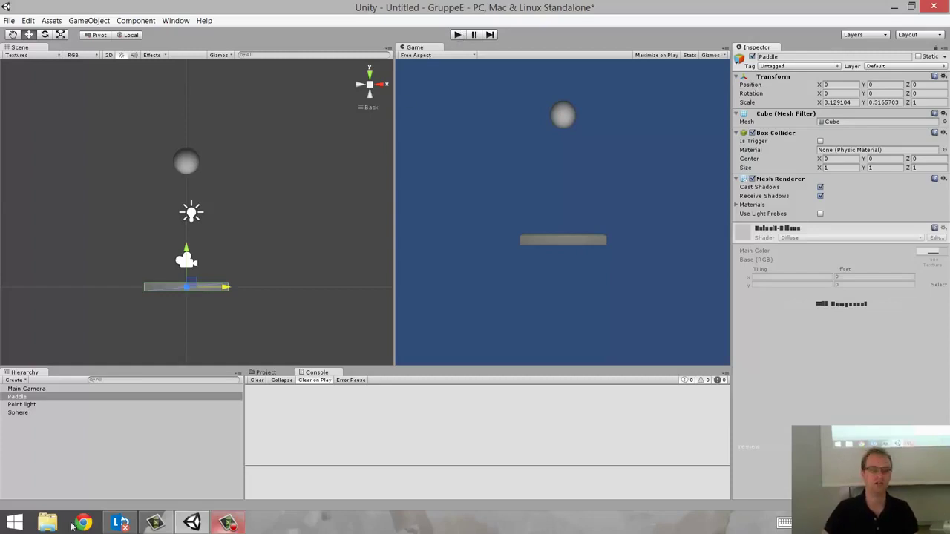
pyautogui.click(17, 412)
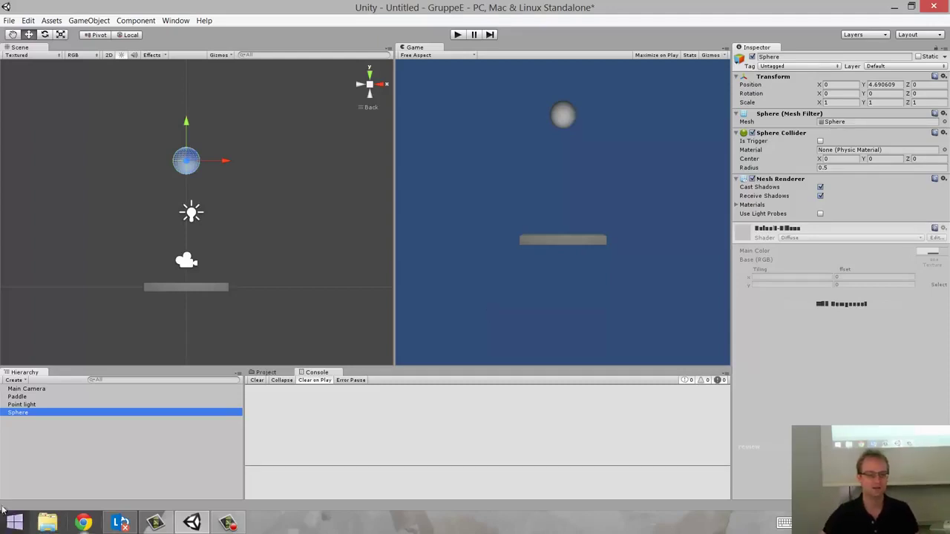
# Step: Add a Physics > Rigidbody component (mass 1, gravity on) to the Sphere
pyautogui.click(26, 413)
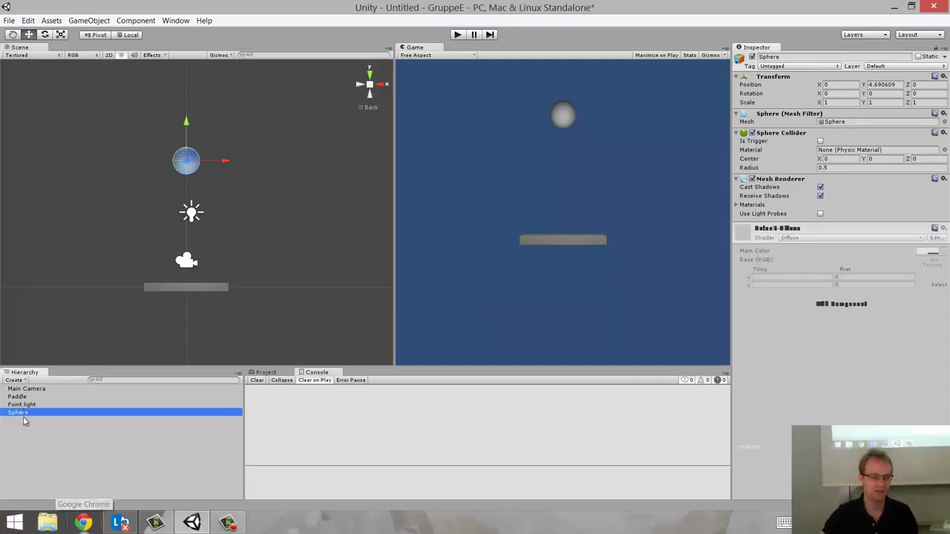
pyautogui.click(835, 305)
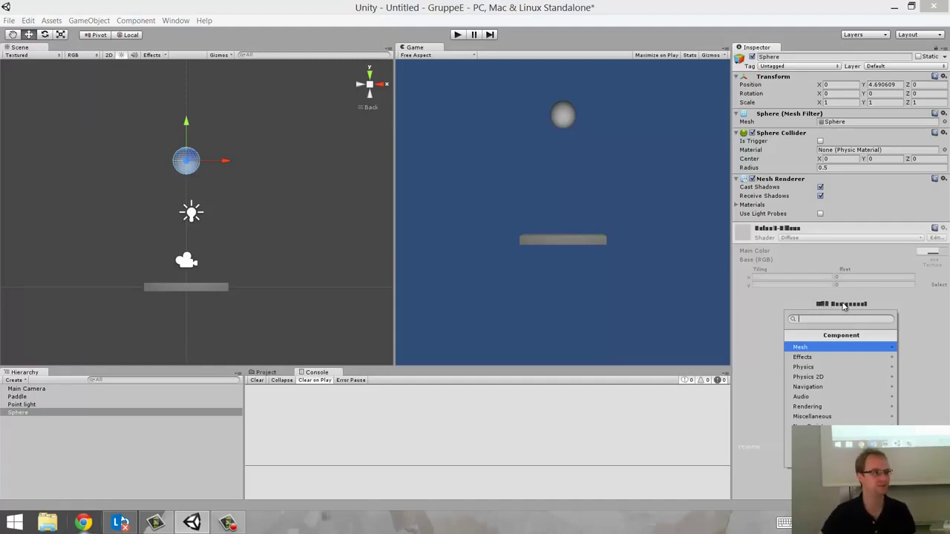
pyautogui.click(813, 369)
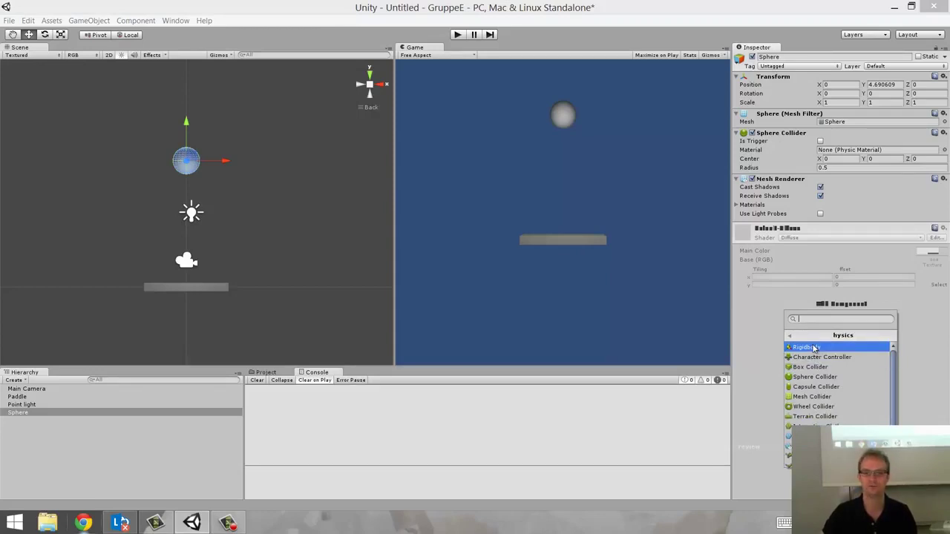
pyautogui.click(814, 349)
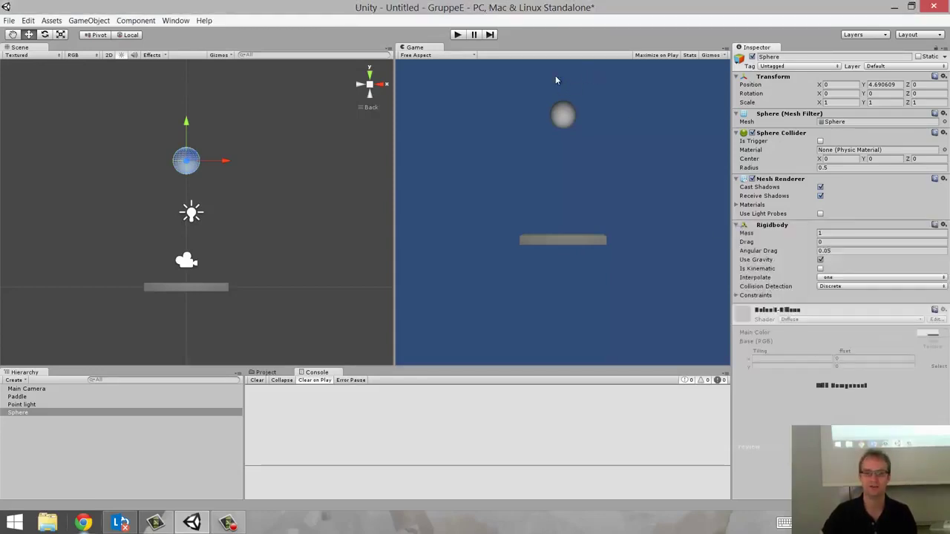
# Step: Play the scene to watch the ball drop onto the paddle, nudging the paddle left, then stop
pyautogui.click(458, 34)
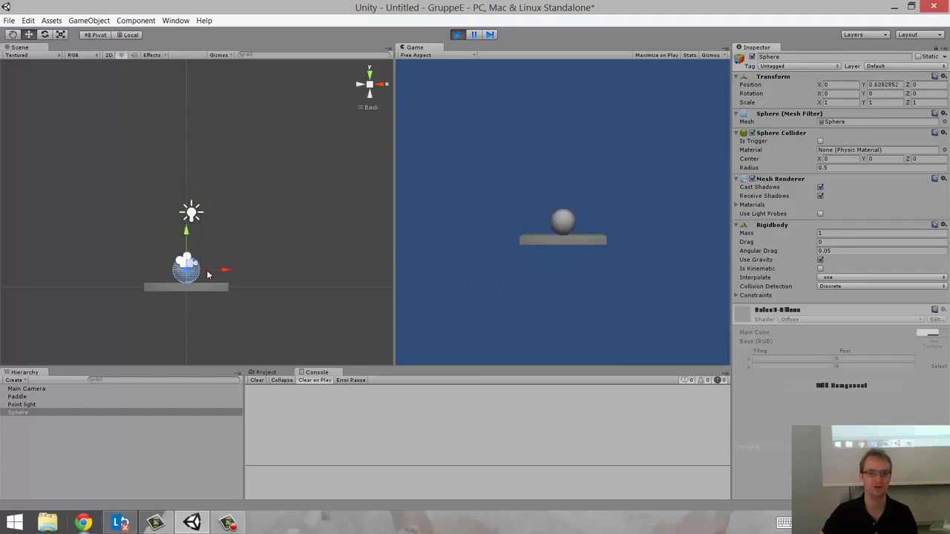
pyautogui.click(16, 396)
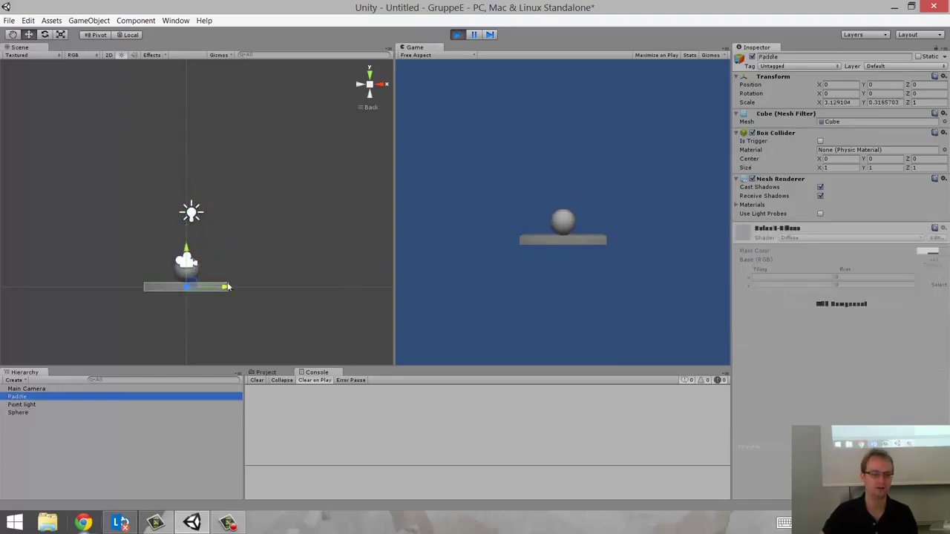
pyautogui.moveTo(225, 287)
pyautogui.mouseDown()
pyautogui.moveTo(174, 287)
pyautogui.moveTo(187, 287)
pyautogui.mouseUp()
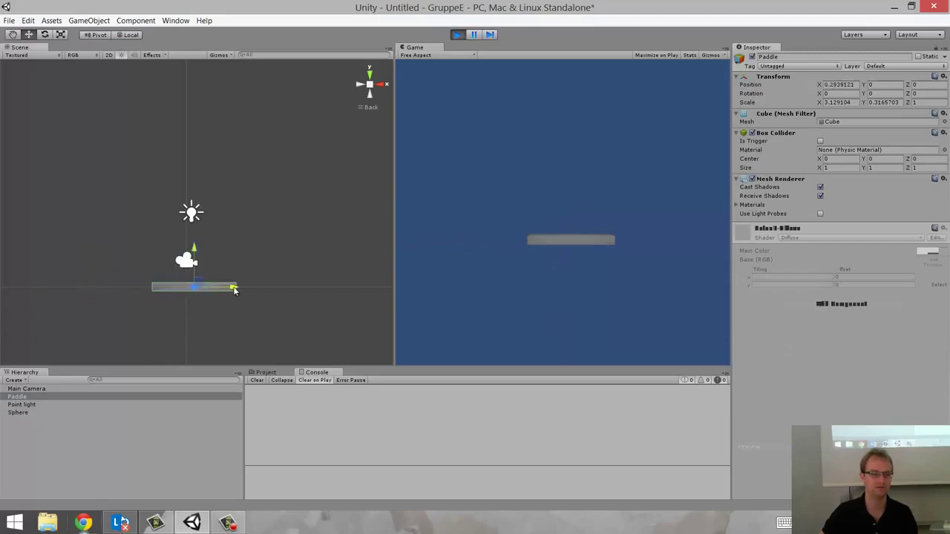
pyautogui.click(458, 35)
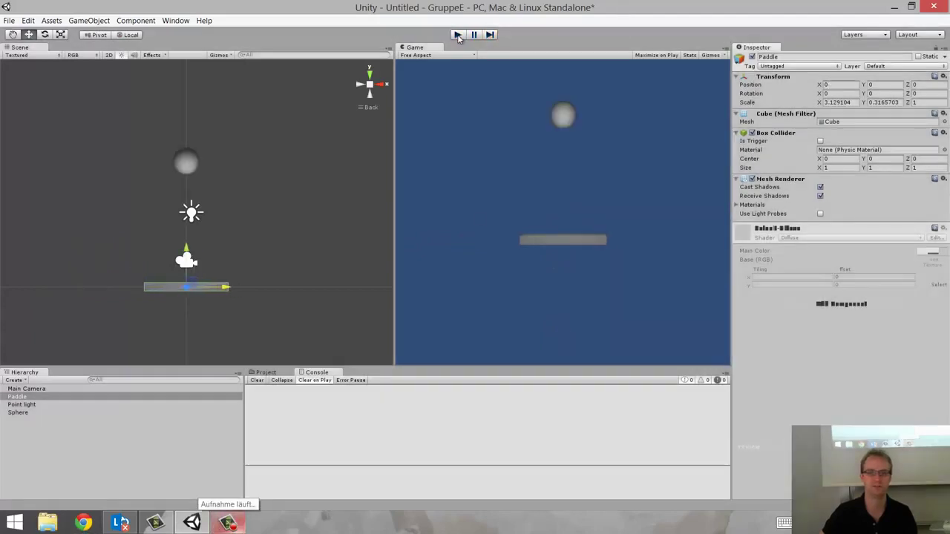
# Step: Rename the Sphere to Ball and select the Paddle
pyautogui.click(228, 522)
pyautogui.click(661, 451)
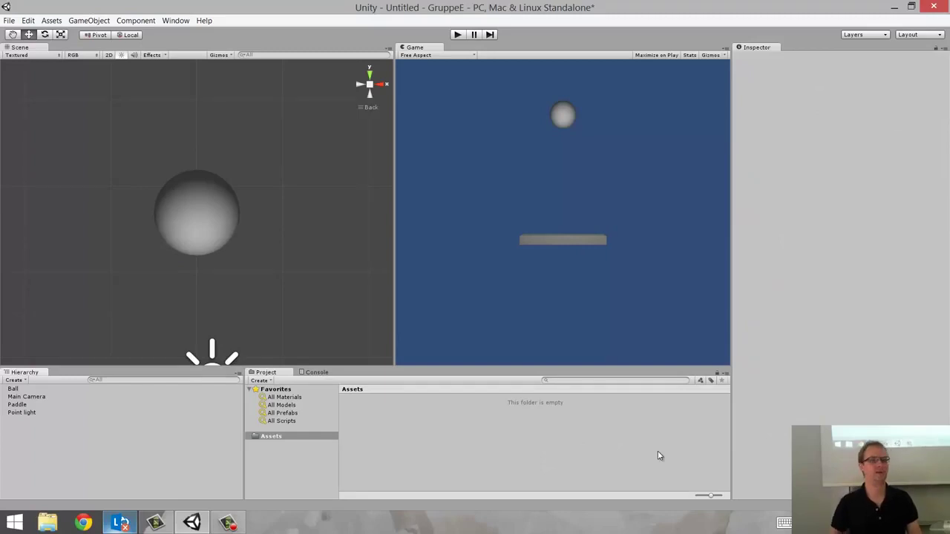
pyautogui.click(26, 406)
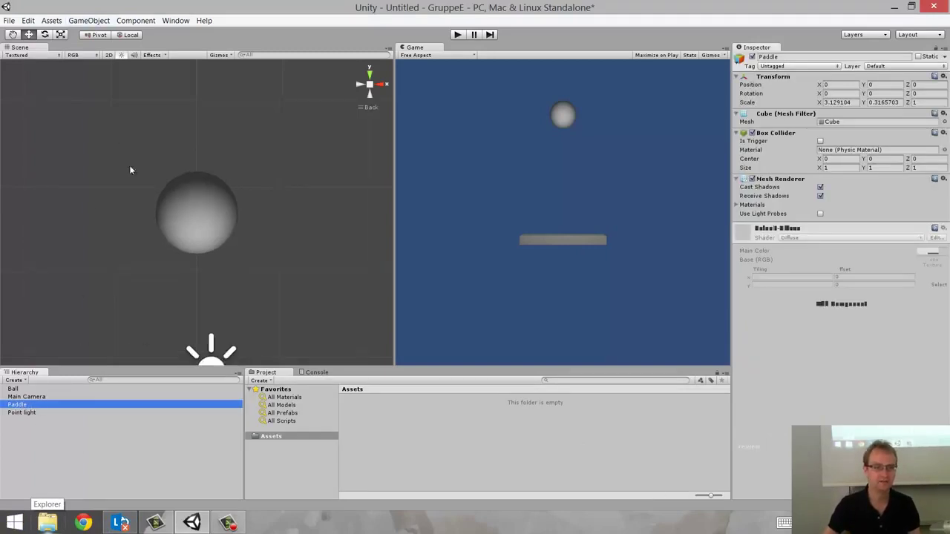
# Step: Drag the Paddle along its X axis so it sits left of centre at about -2.28
pyautogui.scroll(-2, 129, 165)
pyautogui.scroll(-2, 125, 297)
pyautogui.scroll(-2, 125, 297)
pyautogui.scroll(-1, 125, 294)
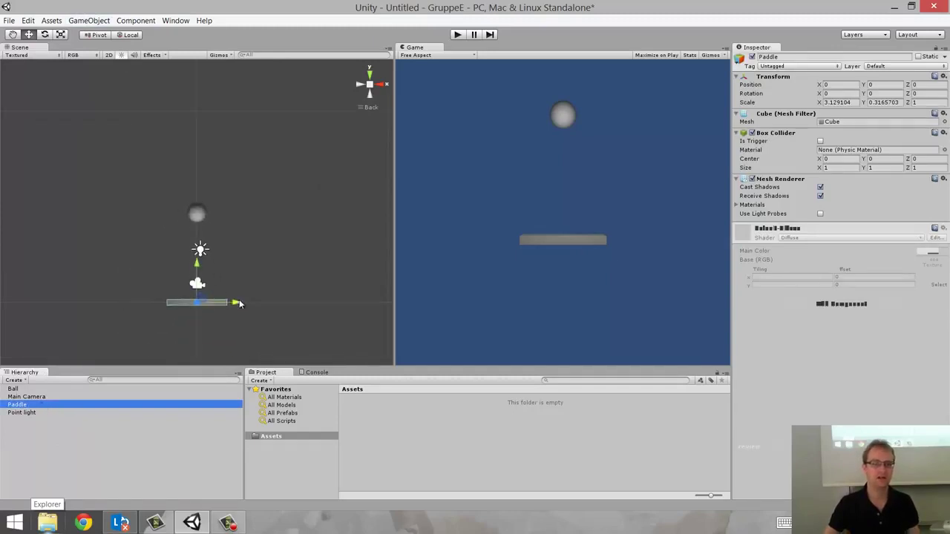
pyautogui.moveTo(233, 303)
pyautogui.mouseDown()
pyautogui.moveTo(204, 305)
pyautogui.moveTo(267, 305)
pyautogui.mouseUp()
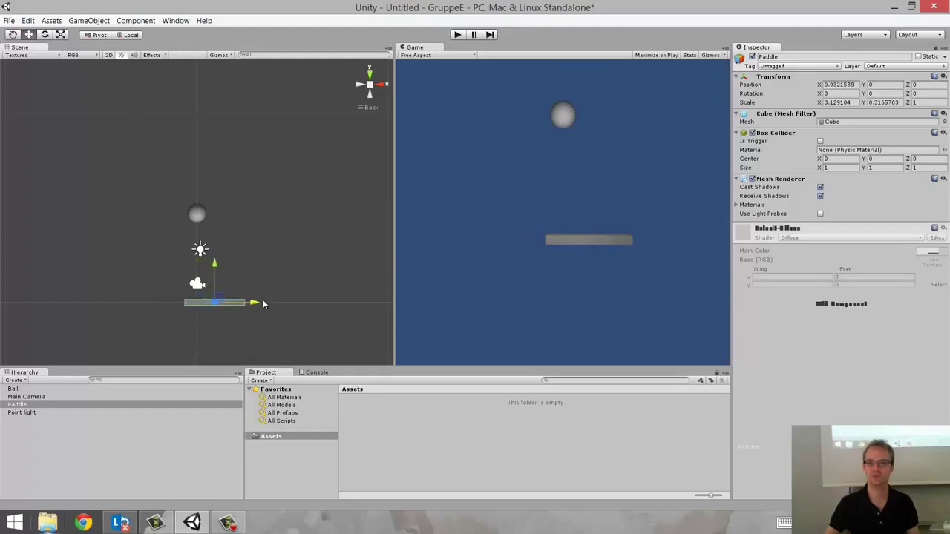
pyautogui.moveTo(267, 305); pyautogui.dragTo(192, 303)
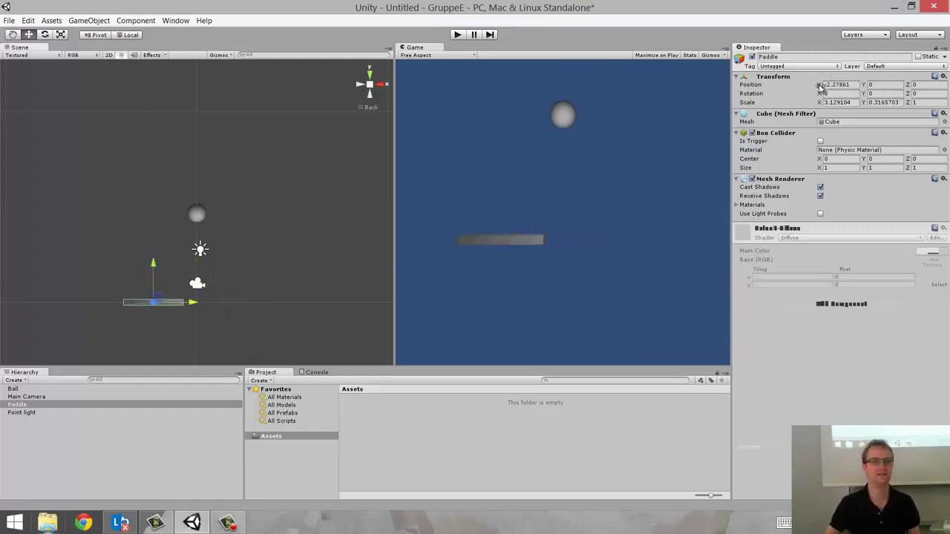
pyautogui.click(282, 438)
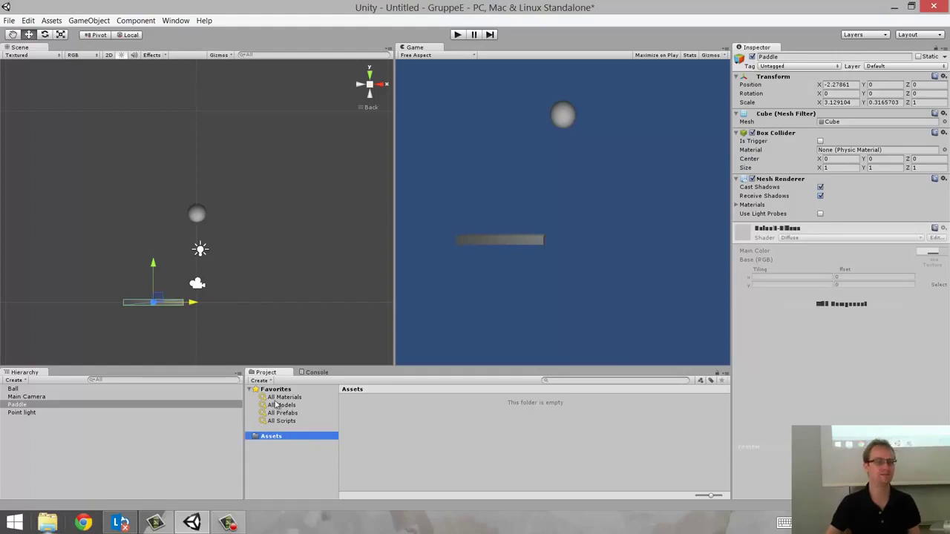
# Step: Create a folder named Scripts in Assets and open it
pyautogui.rightClick(378, 417)
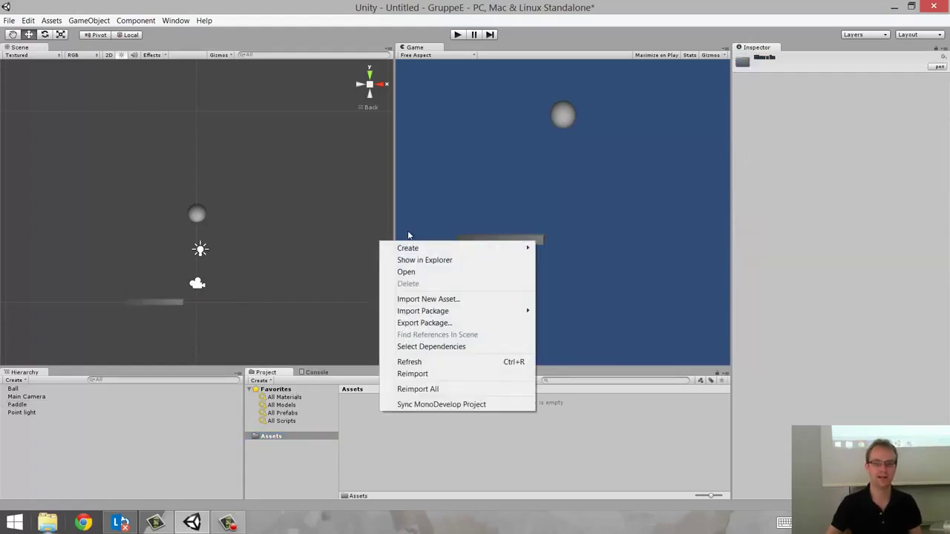
pyautogui.moveTo(394, 248)
pyautogui.click(267, 248)
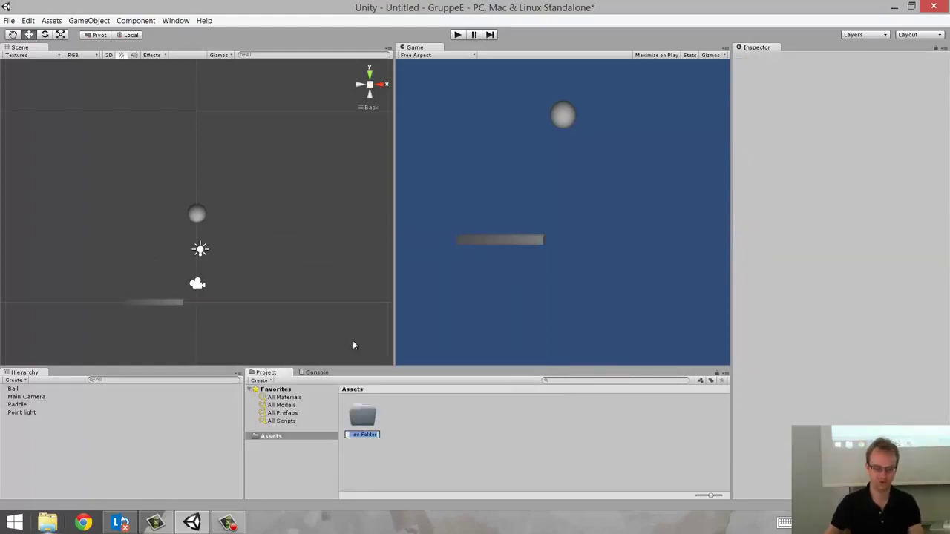
pyautogui.write('Seripts')
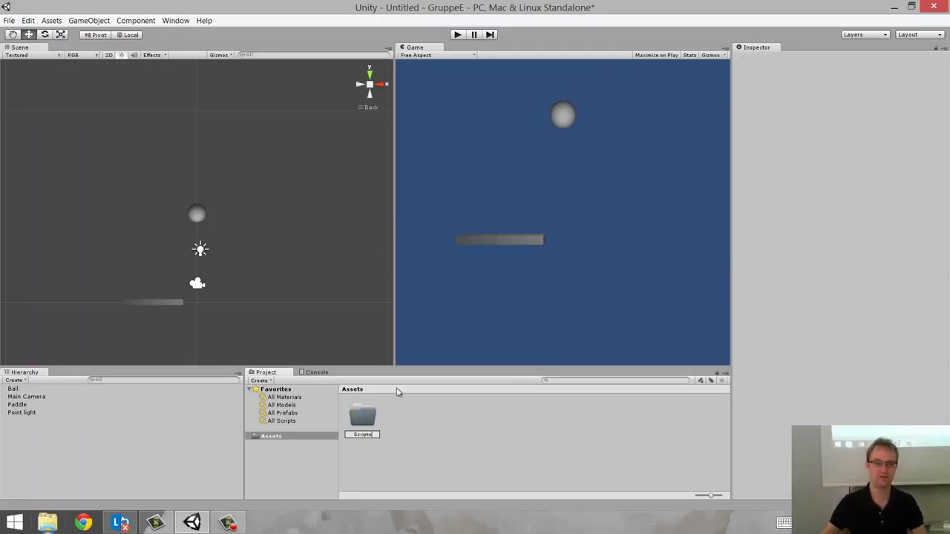
pyautogui.click(365, 421)
pyautogui.doubleClick(365, 420)
pyautogui.rightClick(365, 415)
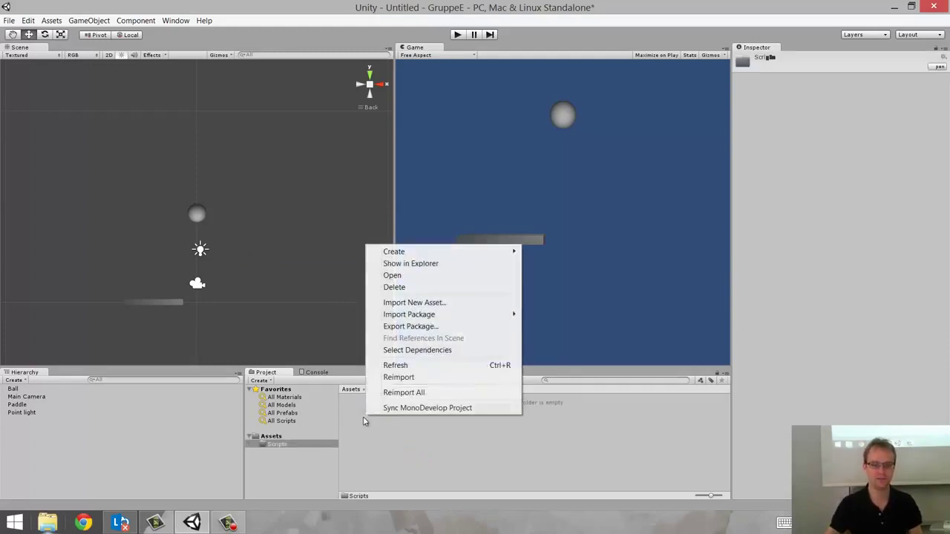
pyautogui.moveTo(415, 253)
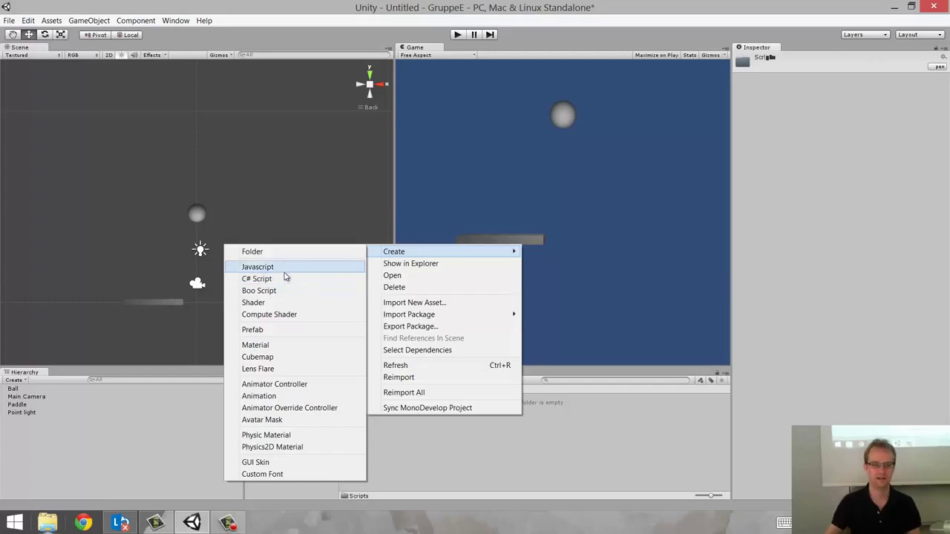
# Step: Create a new JavaScript asset named Paddle in the Scripts folder
pyautogui.click(284, 272)
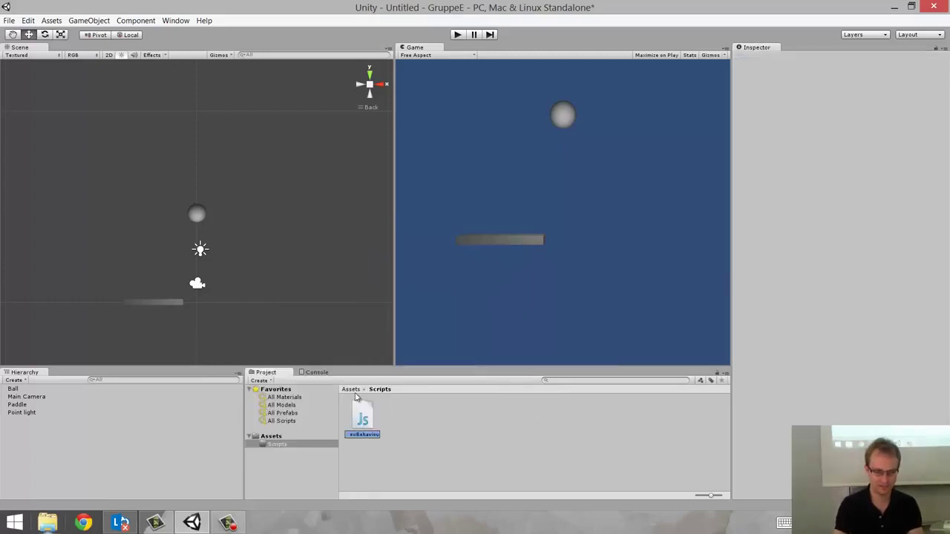
pyautogui.write('Padd')
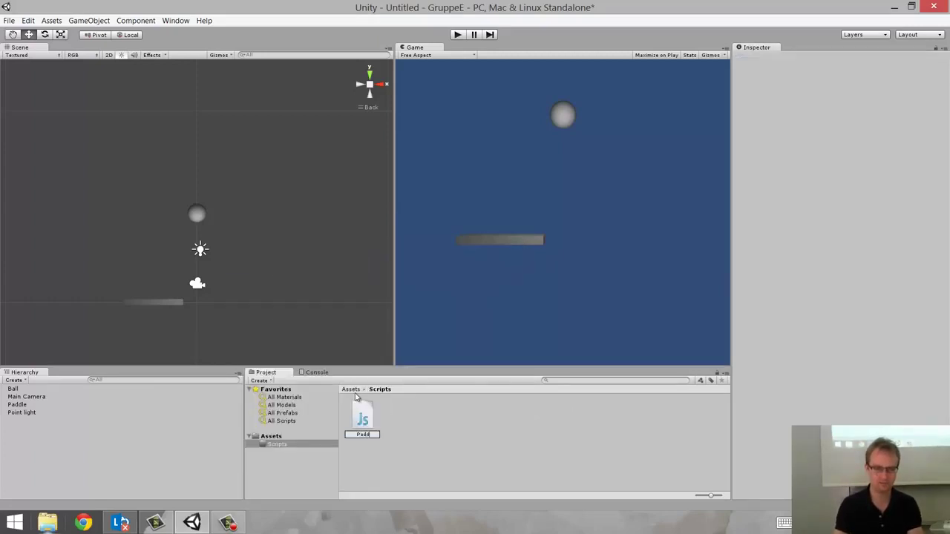
pyautogui.write('le')
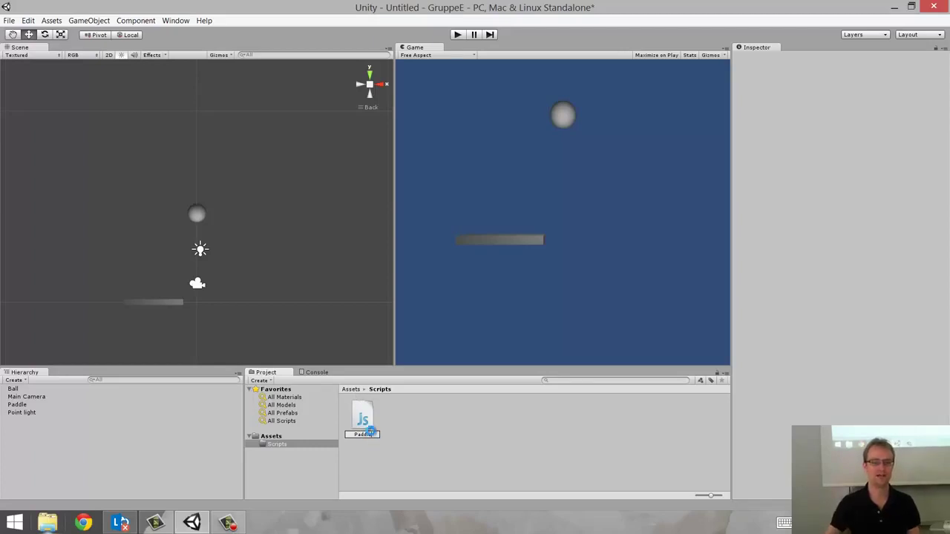
pyautogui.press('Return')
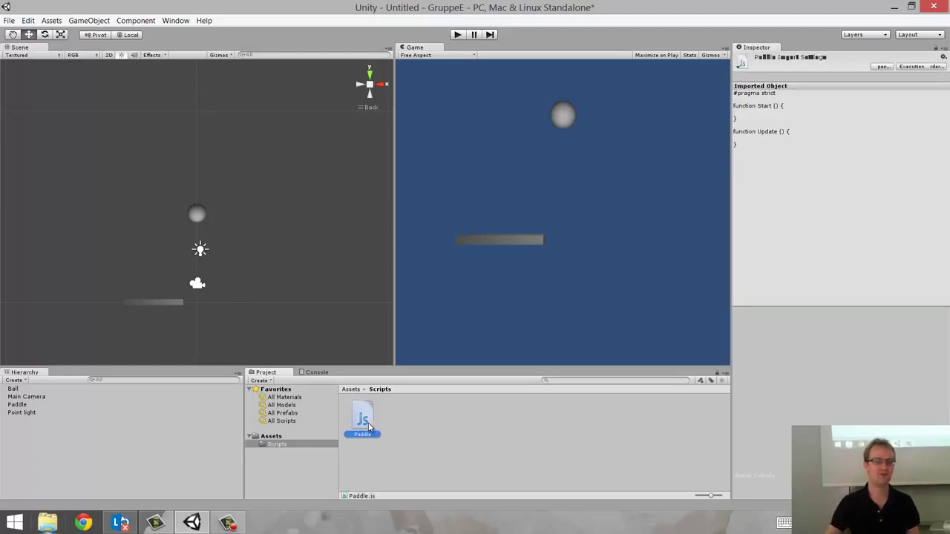
# Step: Attach Paddle.js to the Paddle object in the Hierarchy and reselect the script asset
pyautogui.moveTo(369, 425)
pyautogui.mouseDown()
pyautogui.moveTo(16, 409)
pyautogui.moveTo(23, 413)
pyautogui.mouseUp()
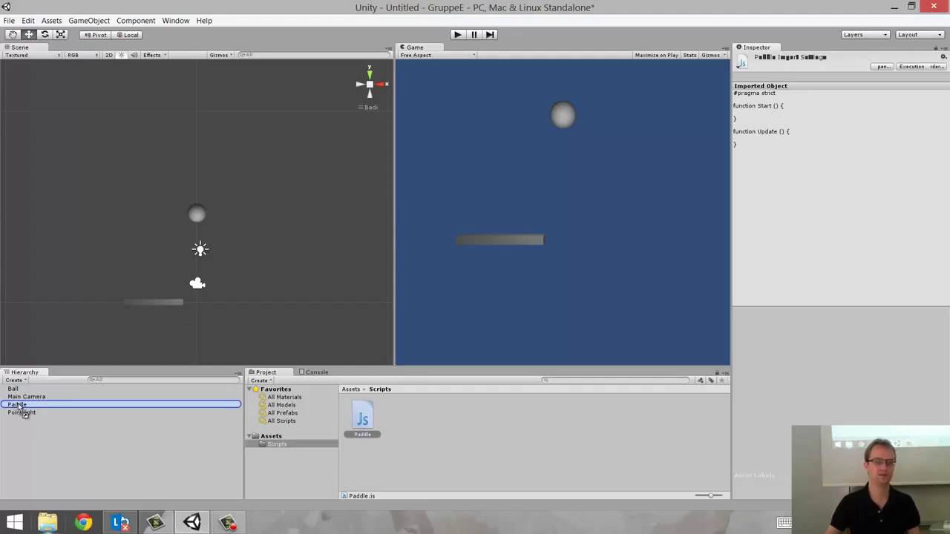
pyautogui.moveTo(19, 404)
pyautogui.mouseDown()
pyautogui.moveTo(71, 394)
pyautogui.moveTo(39, 410)
pyautogui.mouseUp()
pyautogui.click(25, 407)
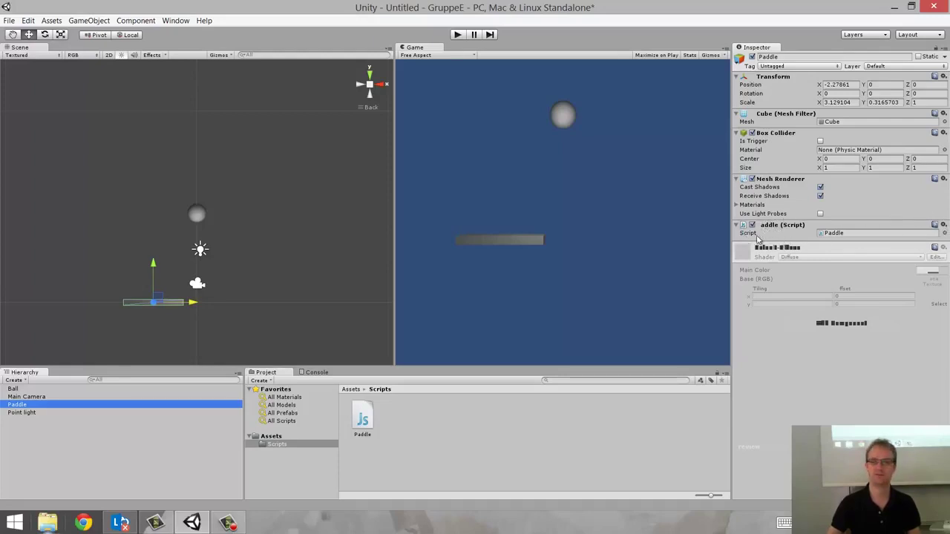
pyautogui.click(395, 430)
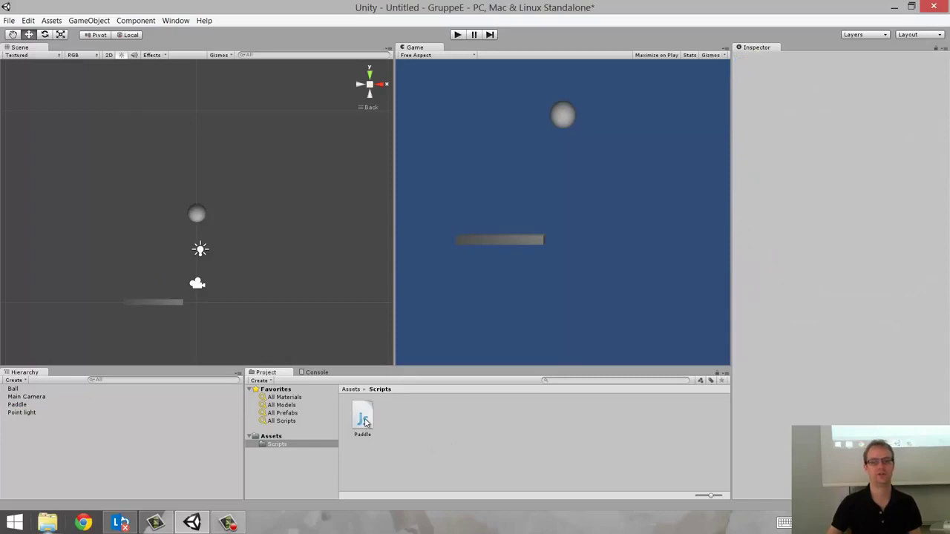
pyautogui.click(365, 423)
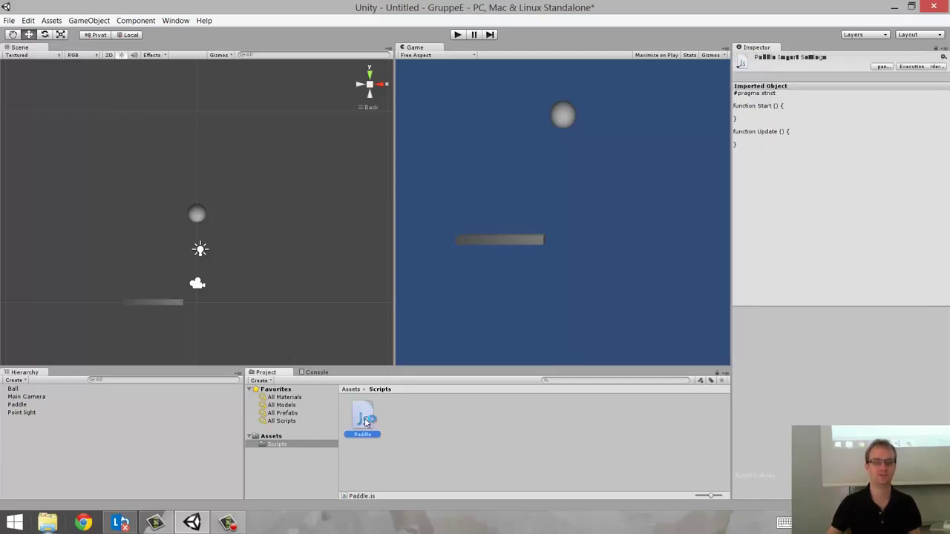
# Step: Open Paddle.js in MonoDevelop
pyautogui.doubleClick(366, 422)
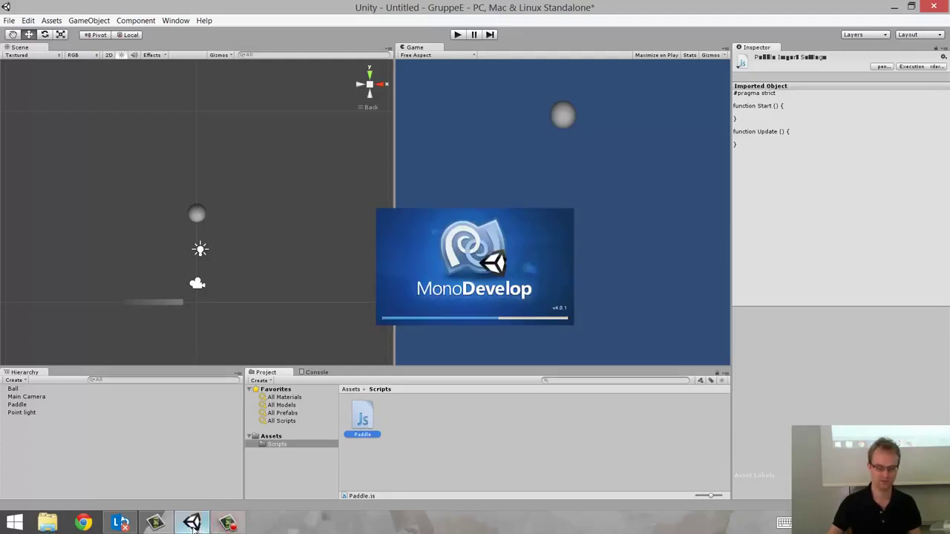
pyautogui.click(229, 524)
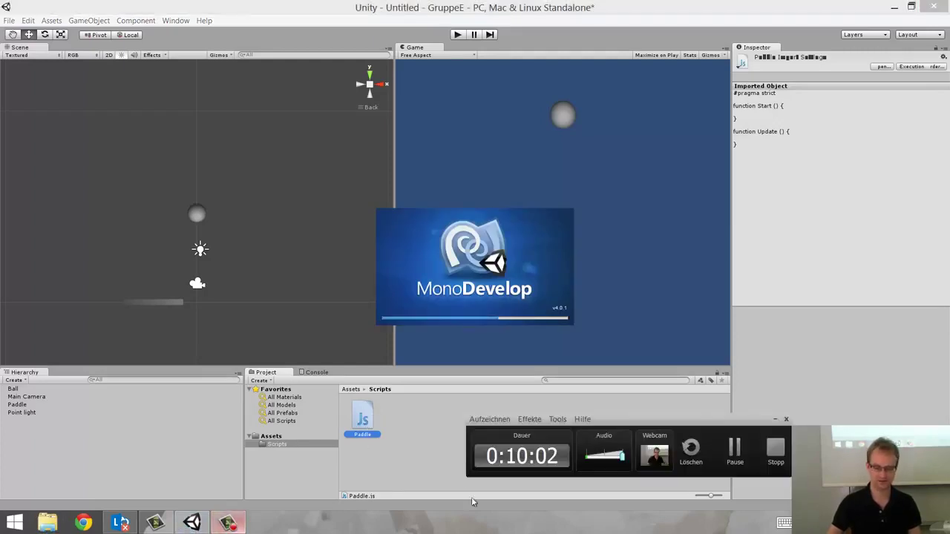
pyautogui.click(735, 452)
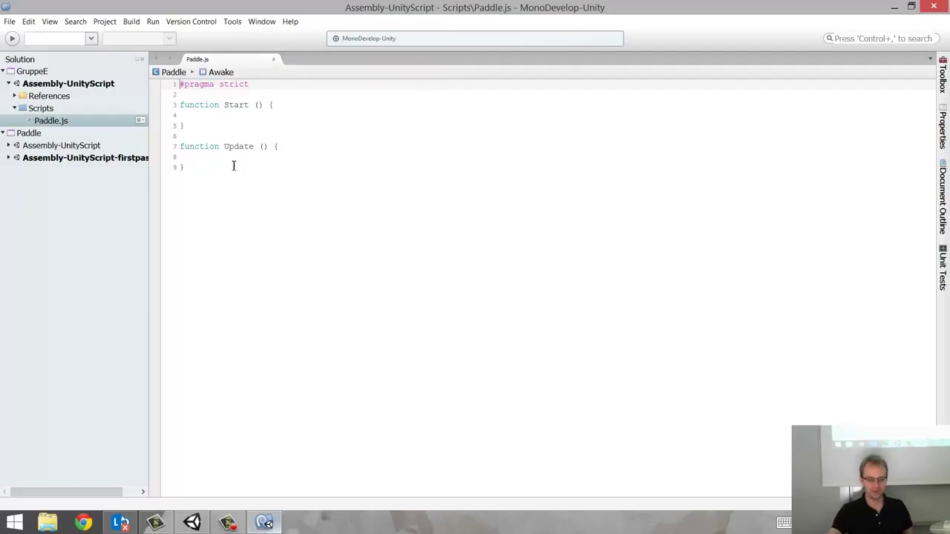
# Step: Insert blank lines below #pragma strict
pyautogui.click(230, 167)
pyautogui.click(210, 98)
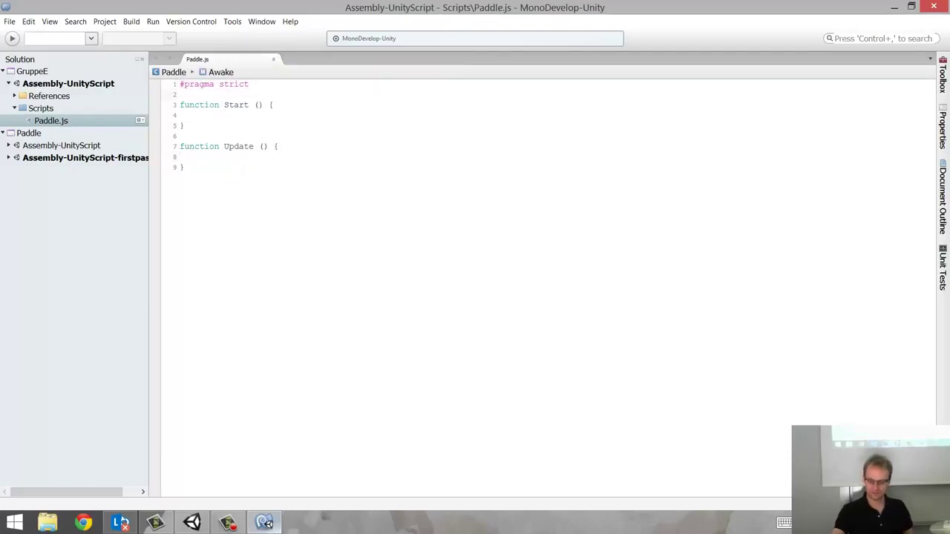
pyautogui.press('Return')
pyautogui.press('Return')
pyautogui.press('Up')
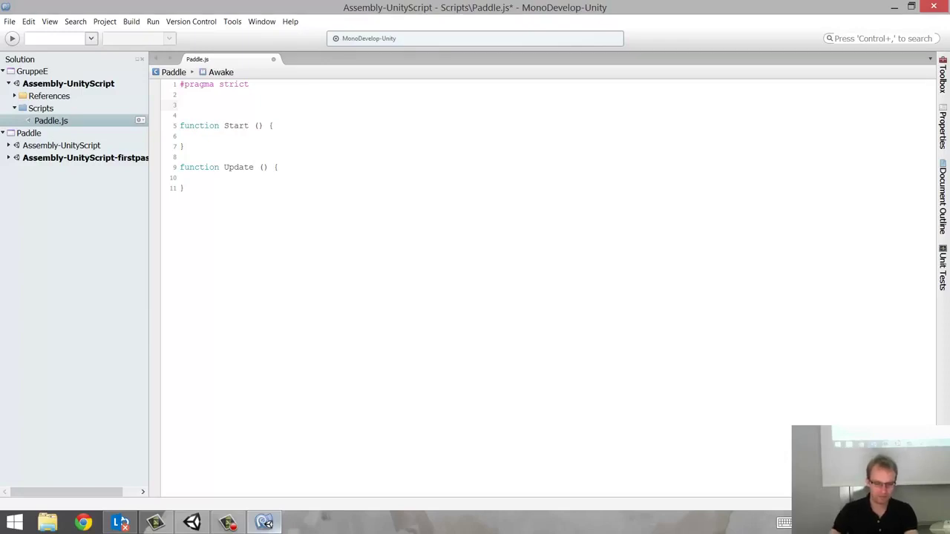
# Step: Add a blank line inside Update and start typing 'this.' there
pyautogui.write('var')
pyautogui.click(178, 187)
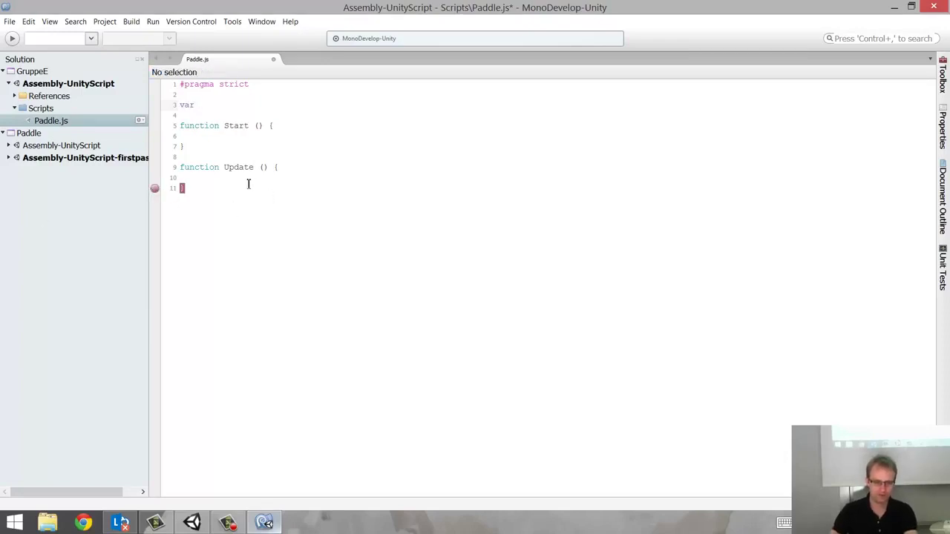
pyautogui.press('Return')
pyautogui.press('Return')
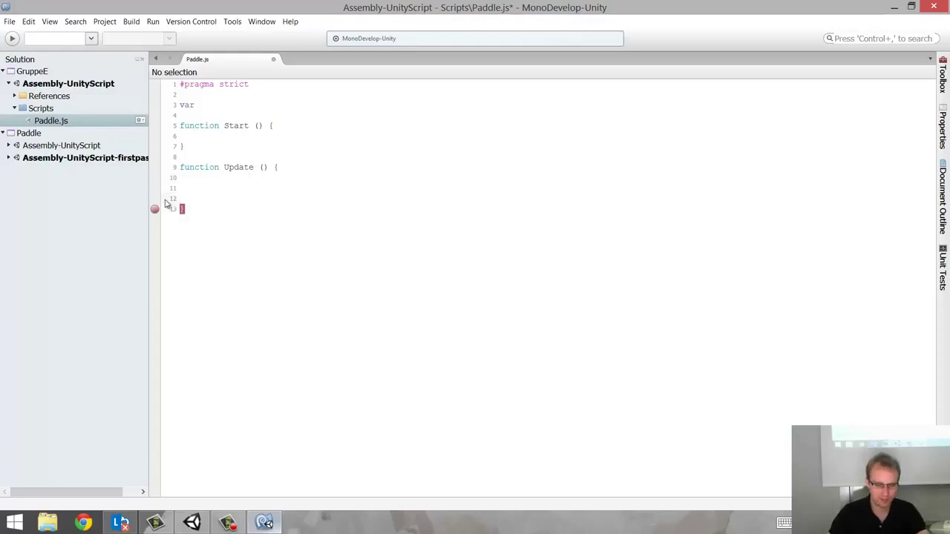
pyautogui.press('Up')
pyautogui.press('Up')
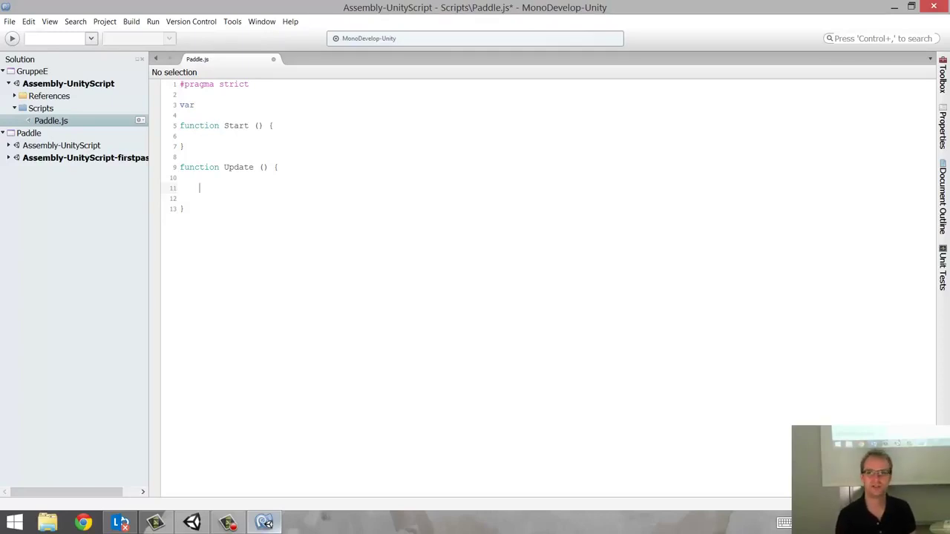
pyautogui.write('this')
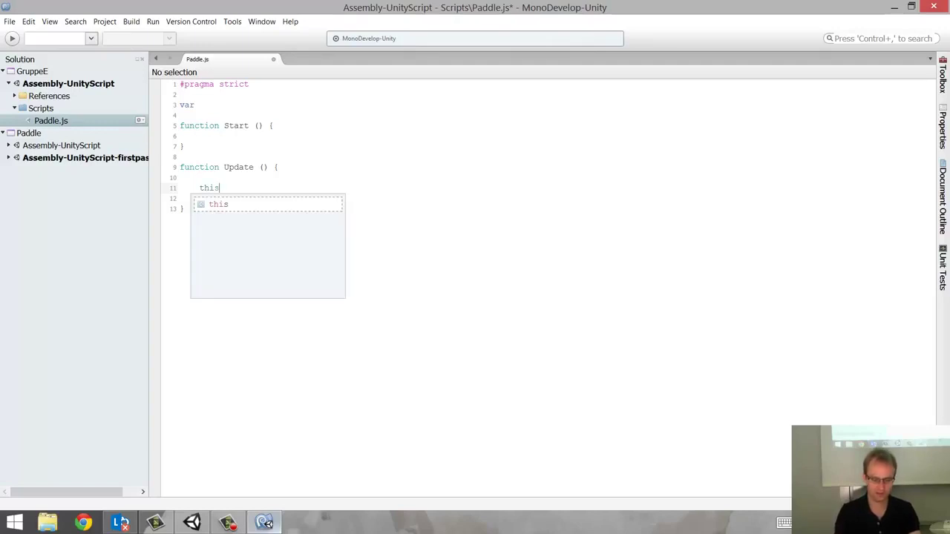
pyautogui.write('.')
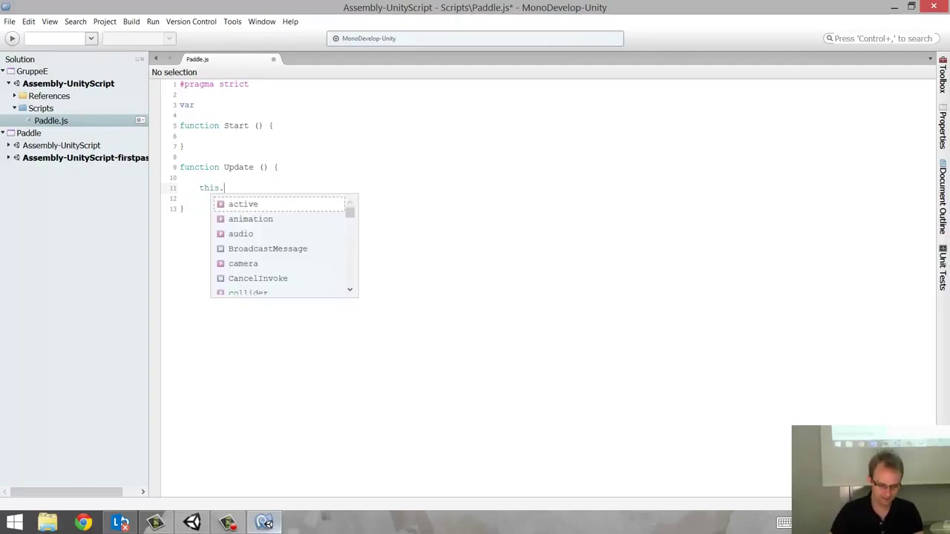
pyautogui.click(191, 524)
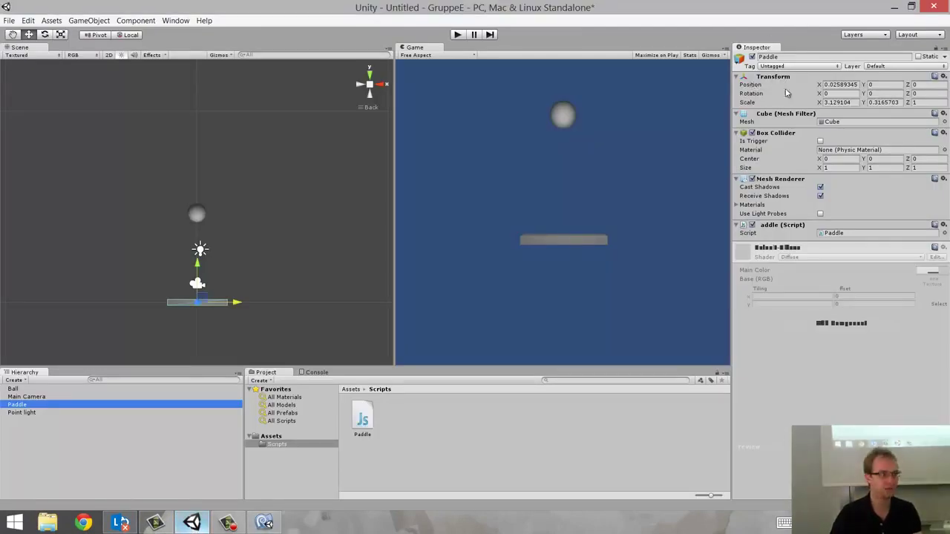
pyautogui.click(264, 523)
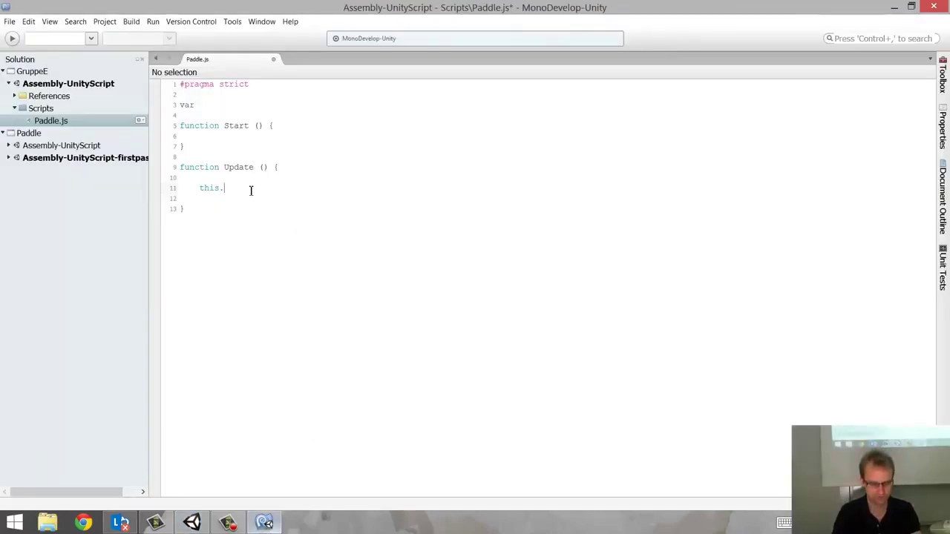
# Step: Complete the line as 'this.transform.position.x -= 0.1;' using autocomplete for transform and position
pyautogui.write('tr')
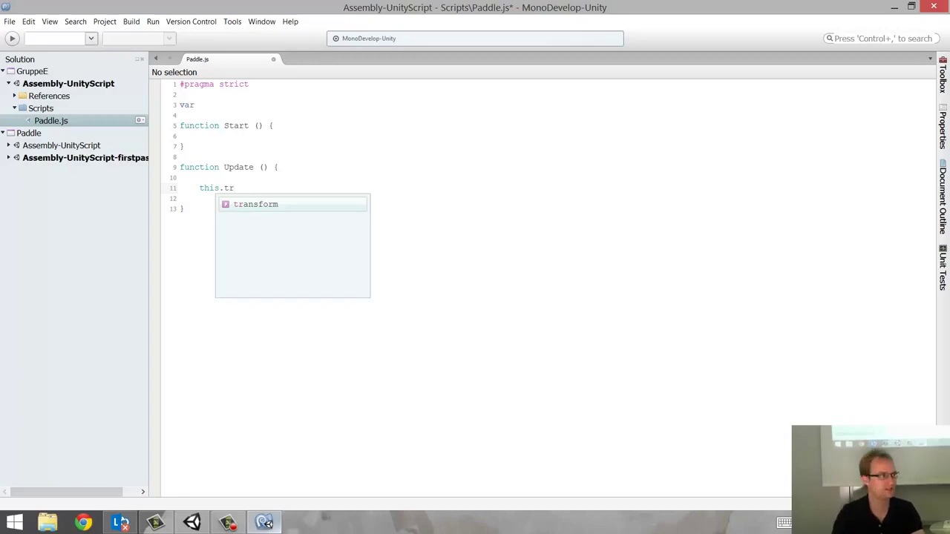
pyautogui.press('BackSpace')
pyautogui.press('BackSpace')
pyautogui.press('BackSpace')
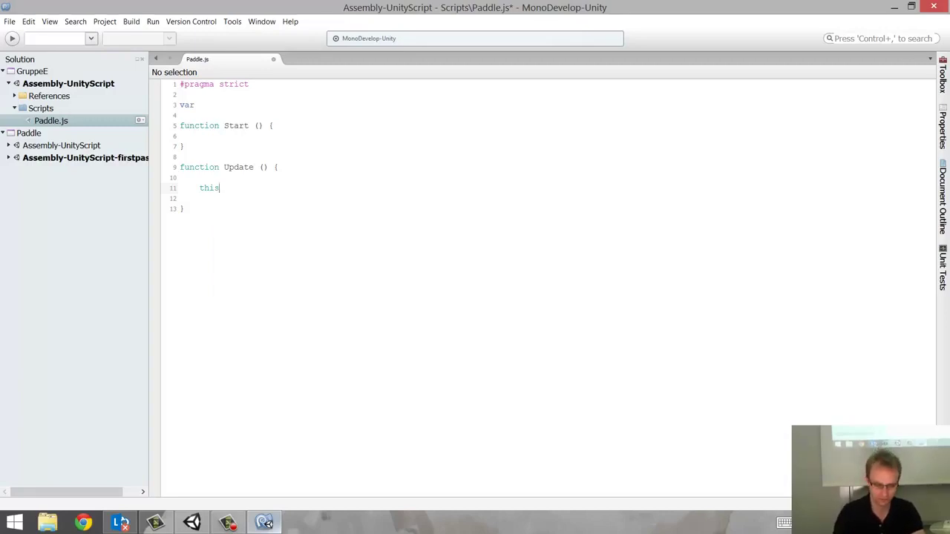
pyautogui.write('.')
pyautogui.scroll(-2, 257, 242)
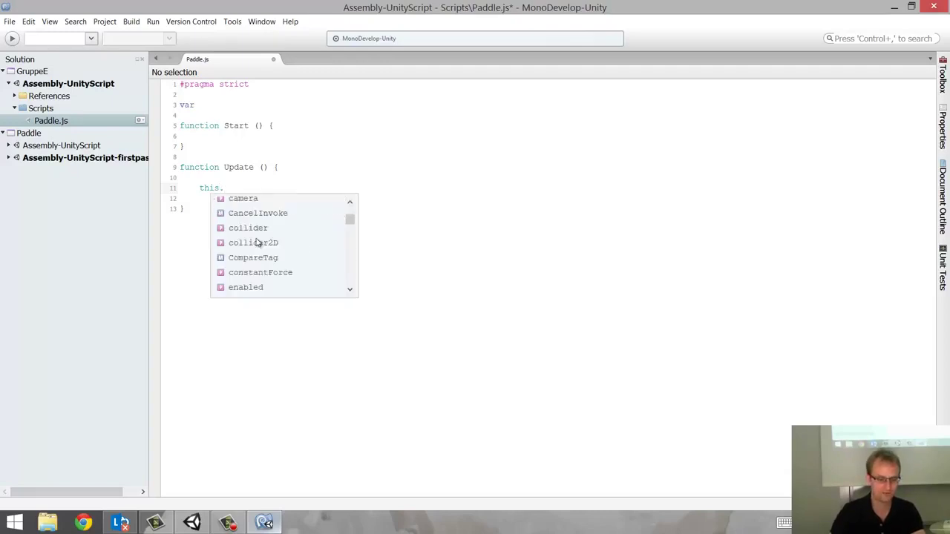
pyautogui.scroll(-3, 260, 239)
pyautogui.scroll(-2, 260, 240)
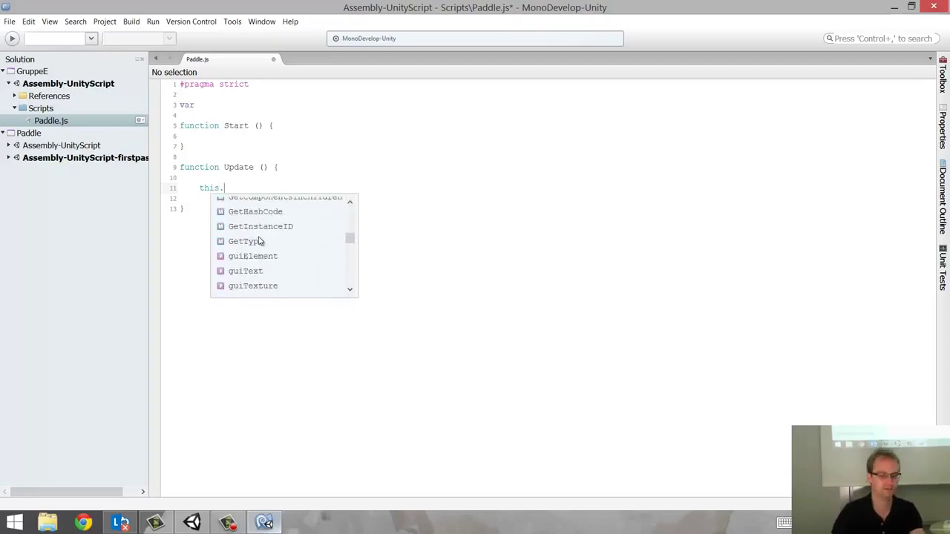
pyautogui.write('tra')
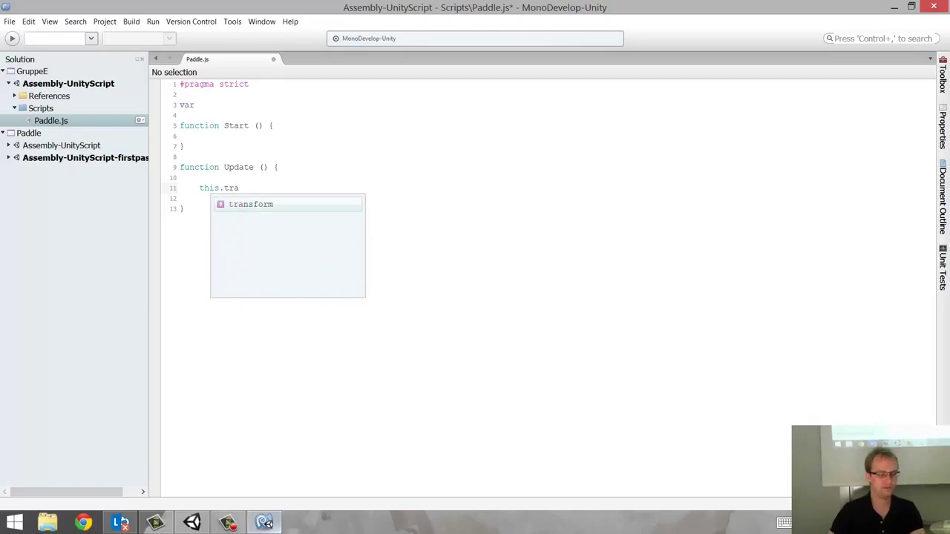
pyautogui.press('Return')
pyautogui.write('.')
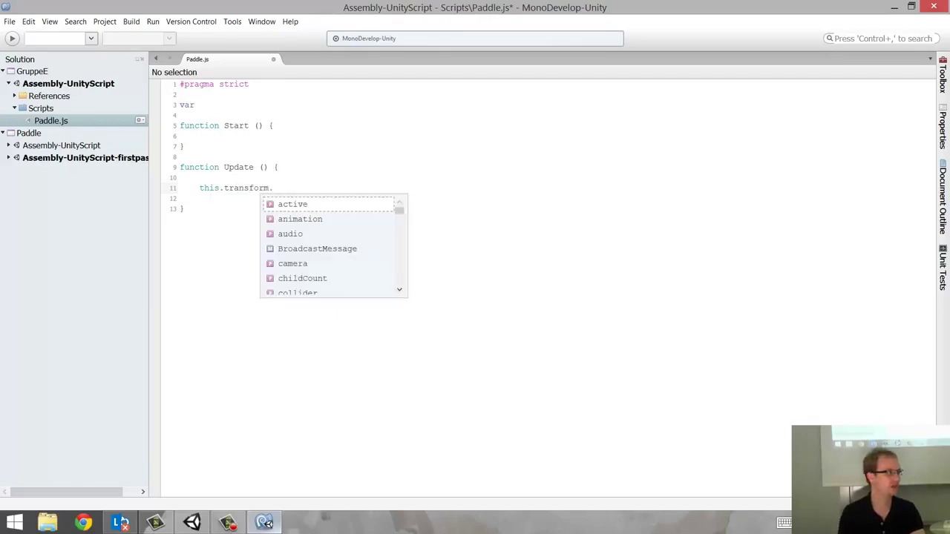
pyautogui.write('po')
pyautogui.press('Return')
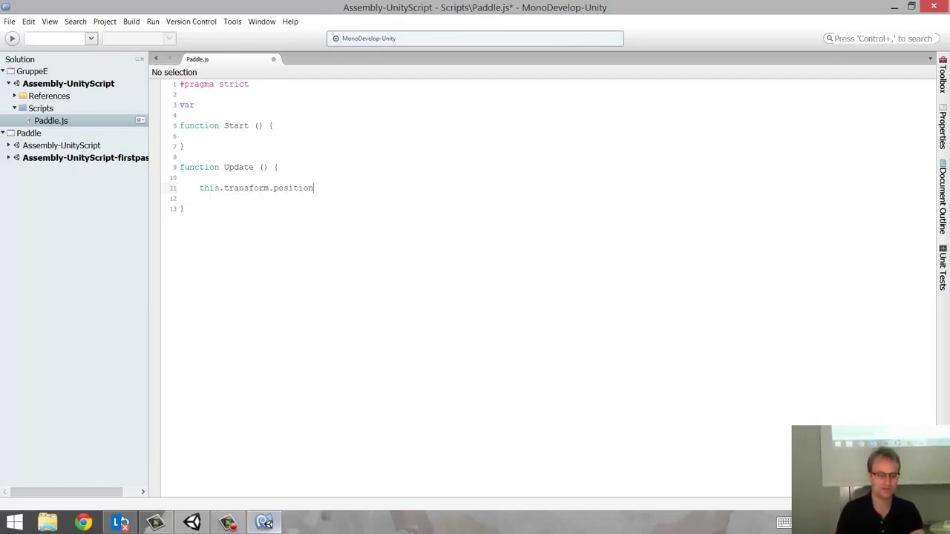
pyautogui.write('.x')
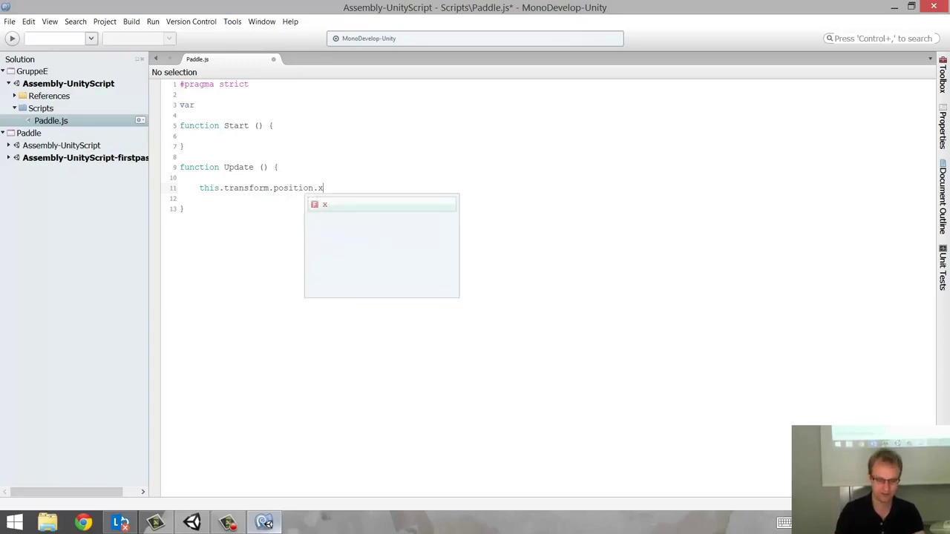
pyautogui.write(' -')
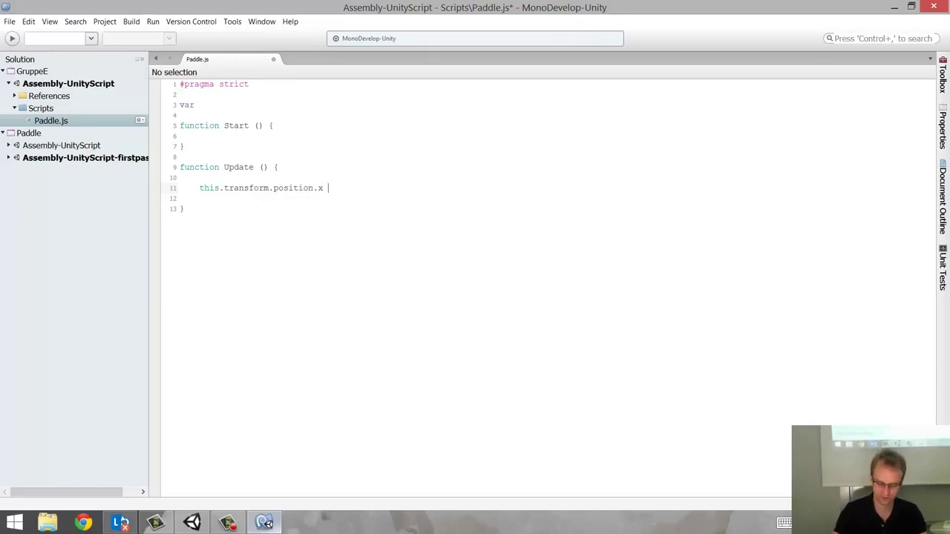
pyautogui.write('= 0.1;')
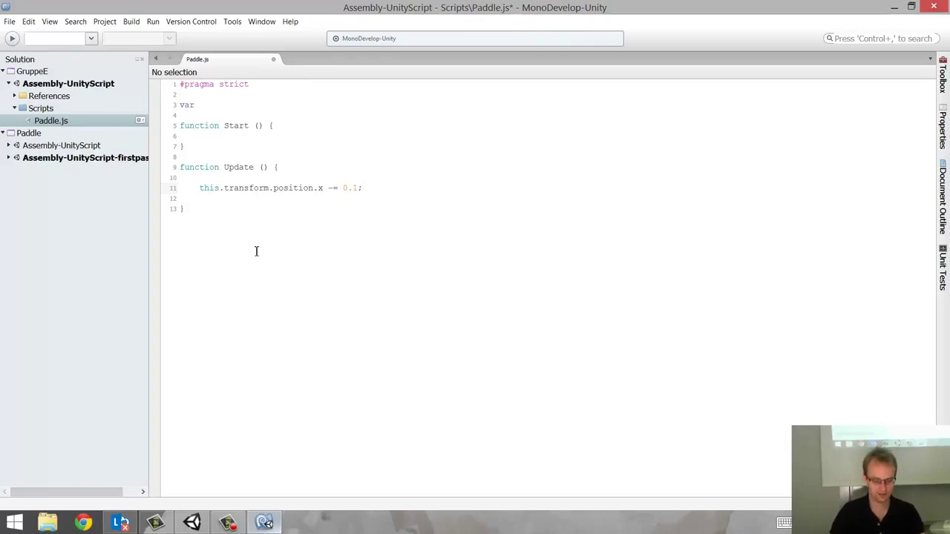
# Step: Start Play, then delete the stray 'var' on line 3 and save Paddle.js
pyautogui.click(193, 523)
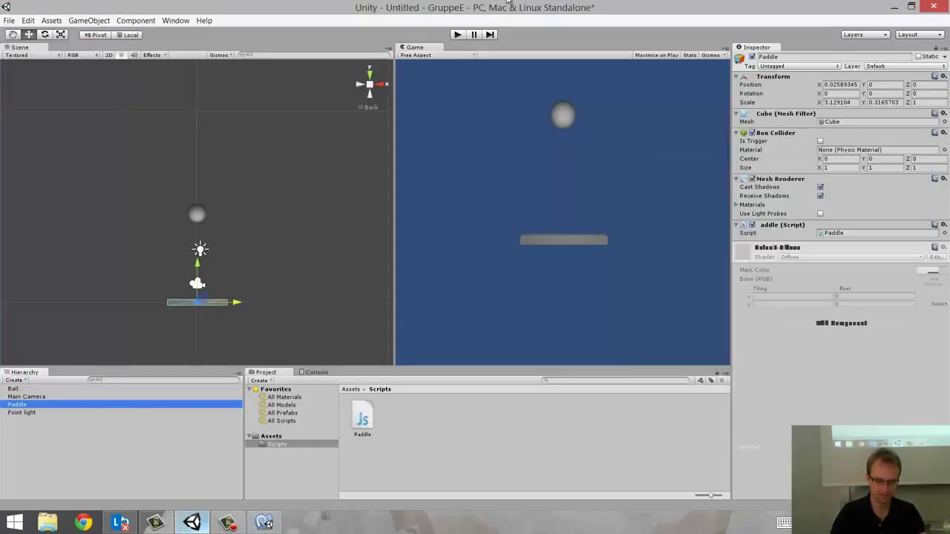
pyautogui.click(460, 35)
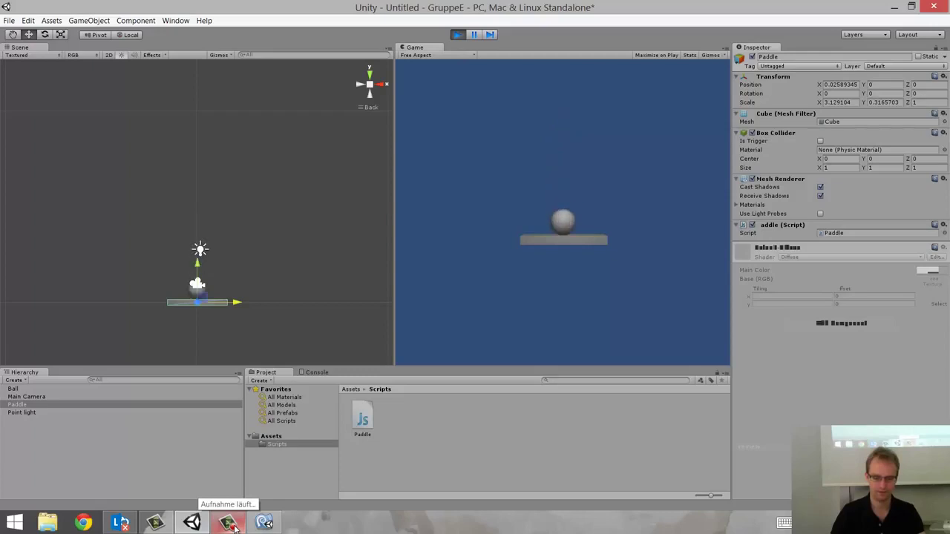
pyautogui.click(257, 521)
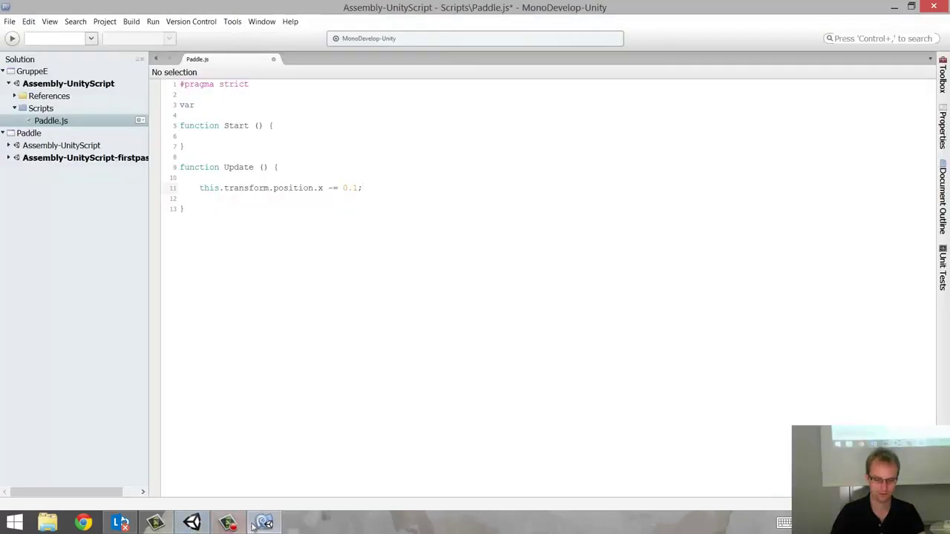
pyautogui.click(213, 104)
pyautogui.press('BackSpace')
pyautogui.press('BackSpace')
pyautogui.press('BackSpace')
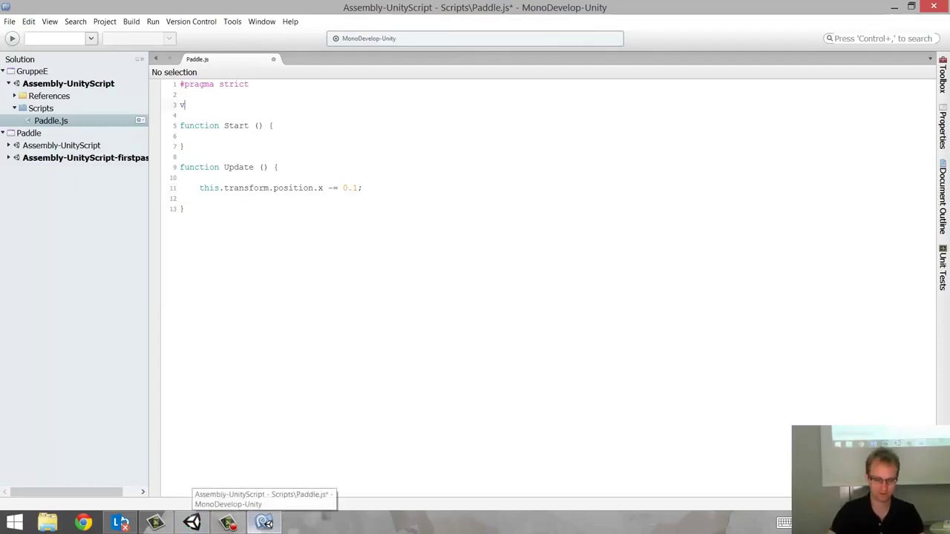
pyautogui.hotkey('ctrl', 's')
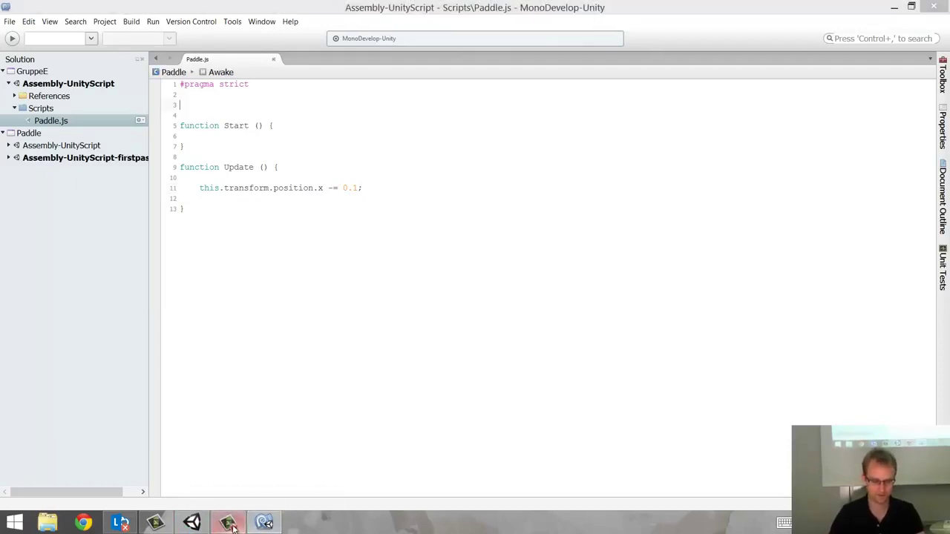
# Step: Replay the game to watch the paddle drift left, then stop it
pyautogui.click(228, 522)
pyautogui.click(192, 522)
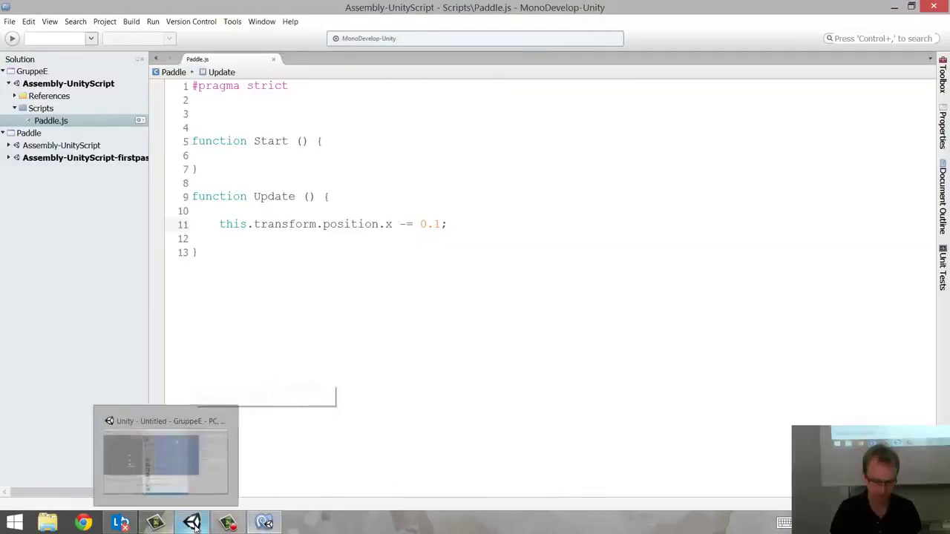
pyautogui.click(457, 34)
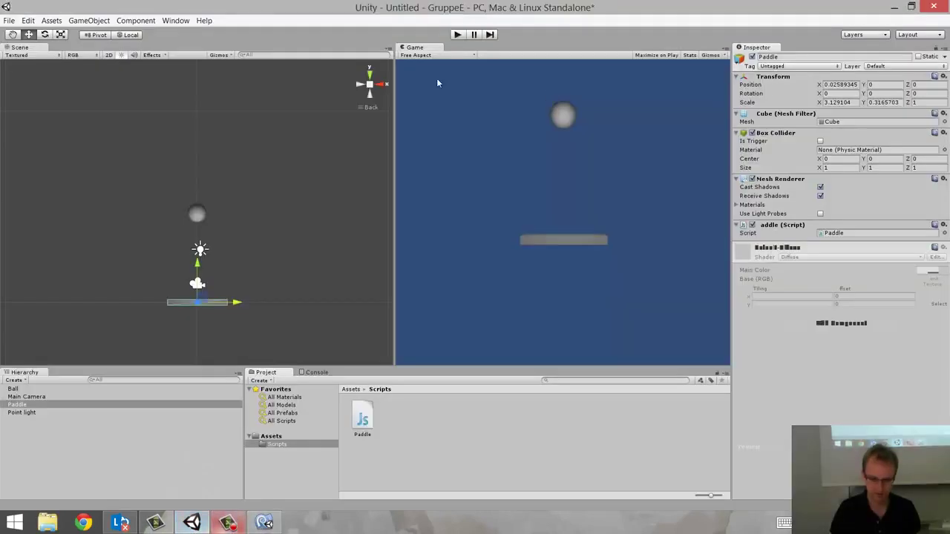
pyautogui.click(457, 35)
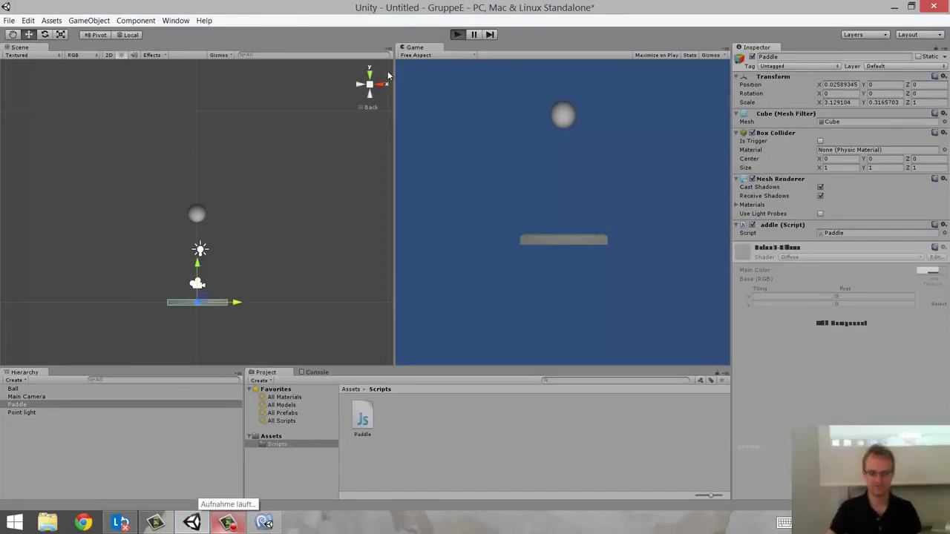
pyautogui.click(459, 35)
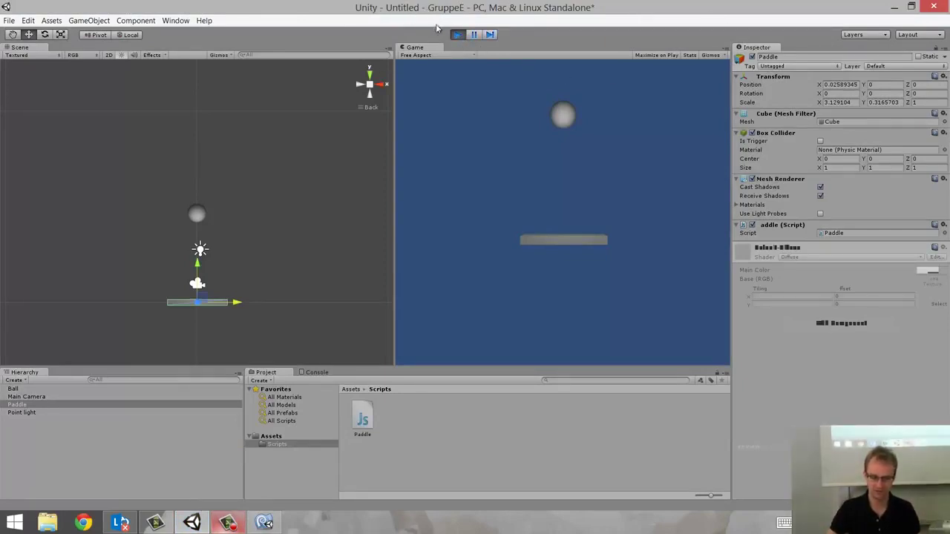
pyautogui.click(457, 34)
pyautogui.press('Left')
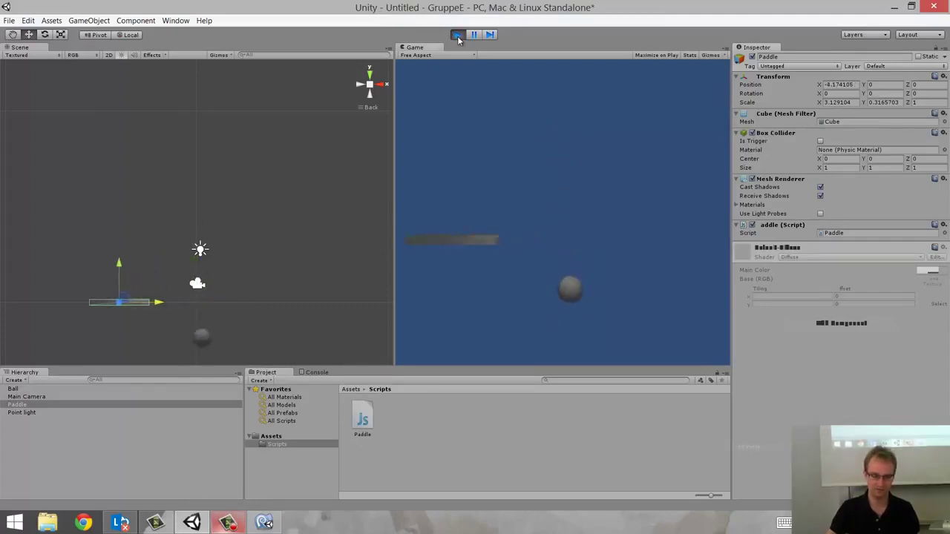
pyautogui.click(458, 35)
# Step: Declare 'var speed' on line 3 of Paddle.js
pyautogui.click(264, 523)
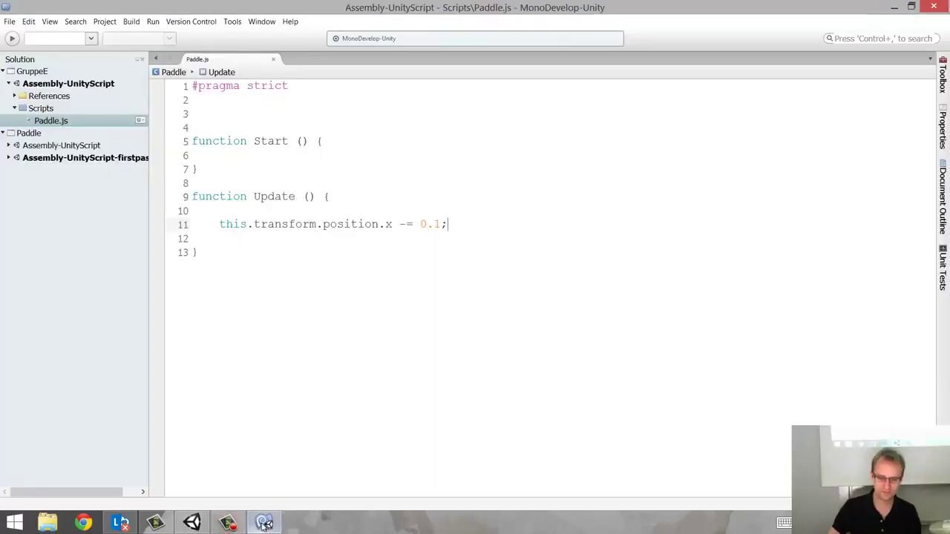
pyautogui.click(212, 113)
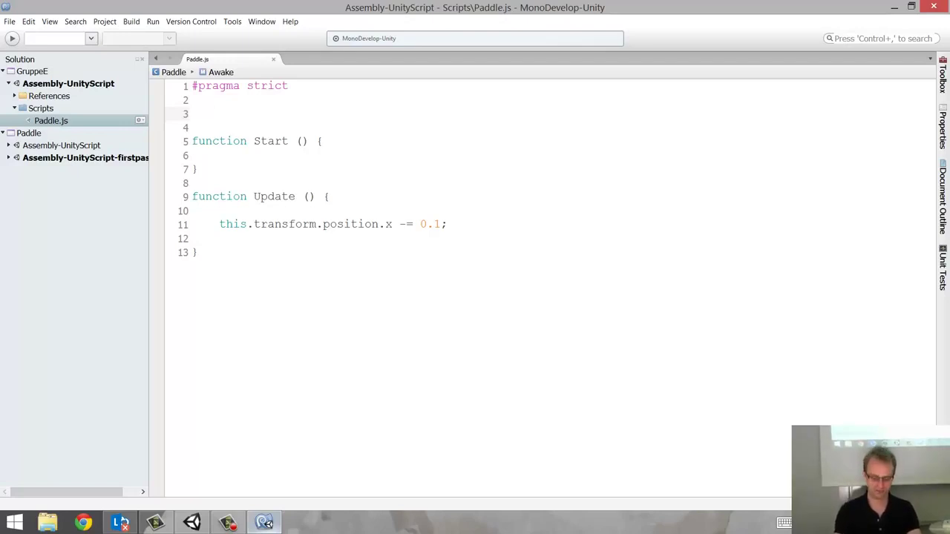
pyautogui.write('var spe')
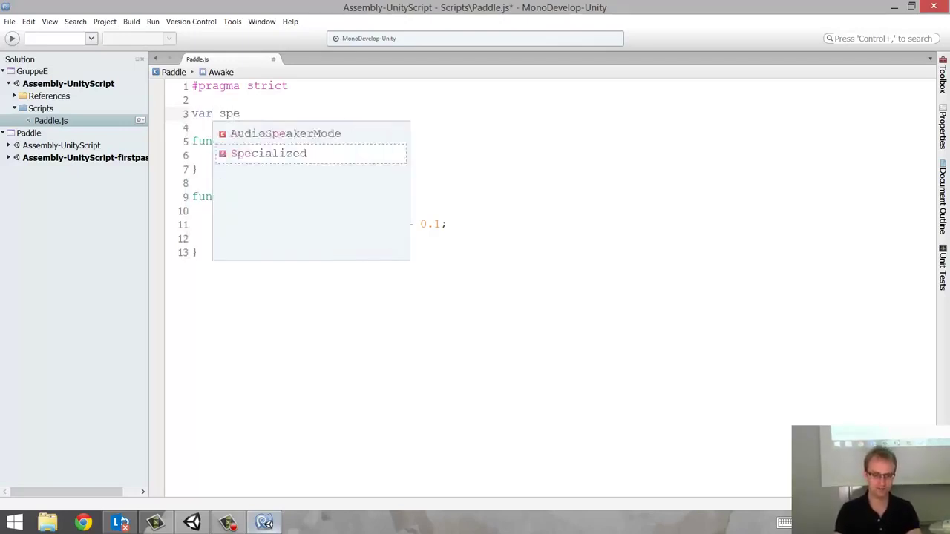
pyautogui.write('ed')
pyautogui.press('Escape')
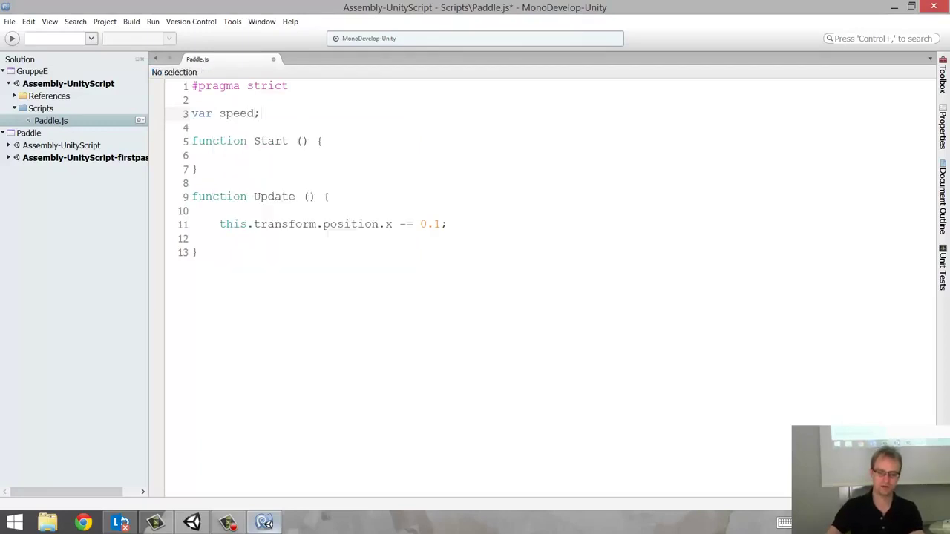
pyautogui.doubleClick(236, 116)
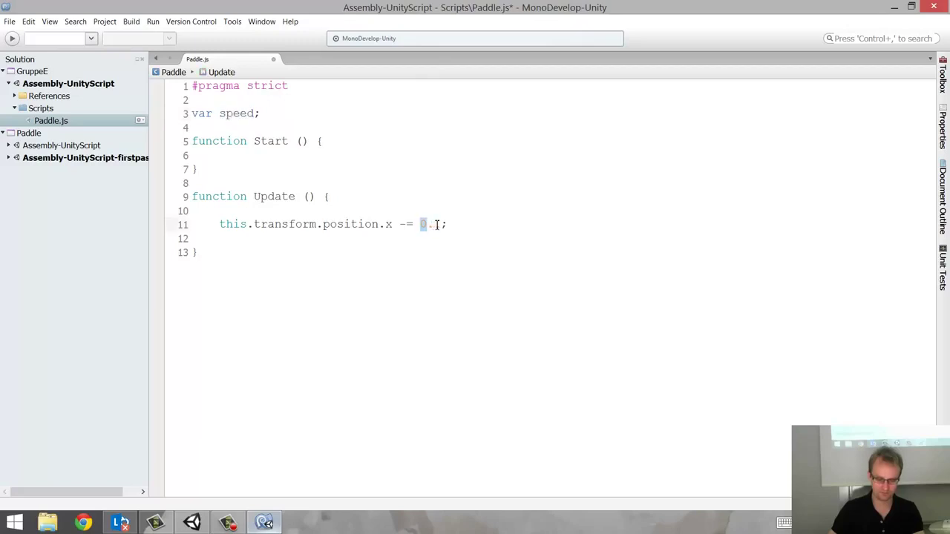
# Step: Replace 0.1 on line 11 with speed, save, and return to Unity
pyautogui.moveTo(421, 223); pyautogui.dragTo(443, 224)
pyautogui.write('speed')
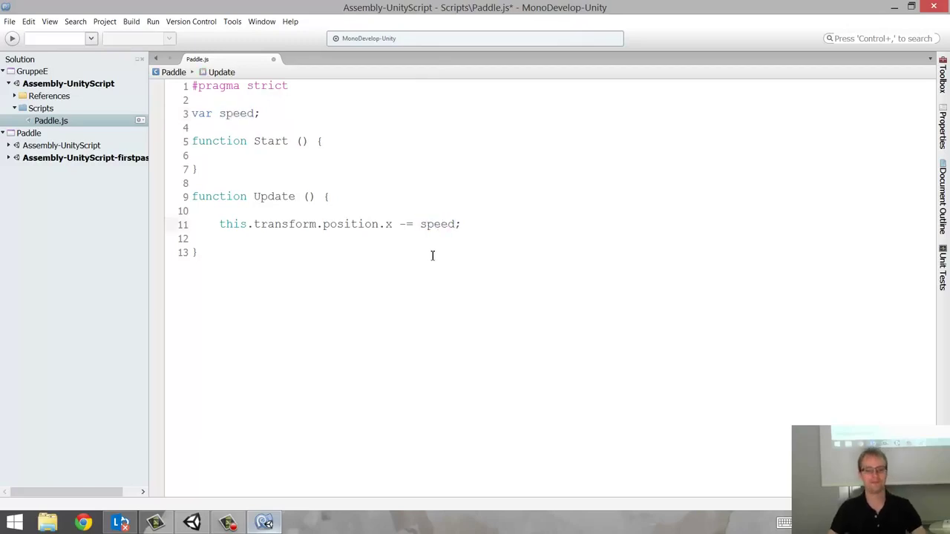
pyautogui.hotkey('ctrl', 's')
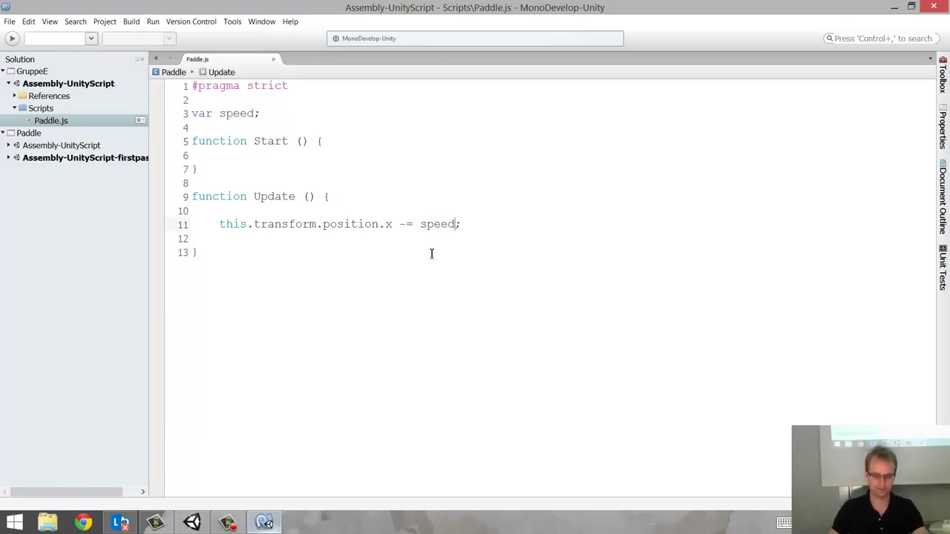
pyautogui.click(228, 523)
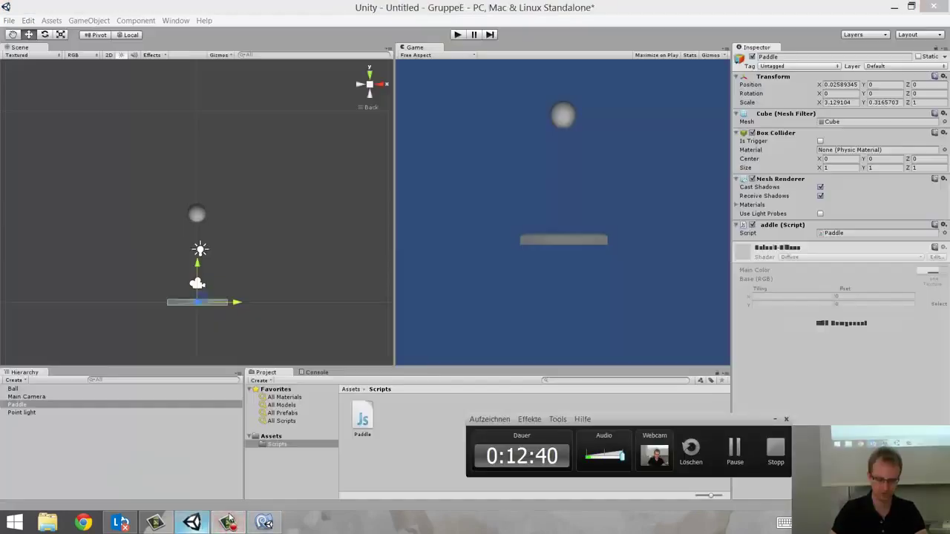
# Step: Play the game and read Console error BCE0051 on line 11: float minus Object
pyautogui.click(191, 522)
pyautogui.click(459, 34)
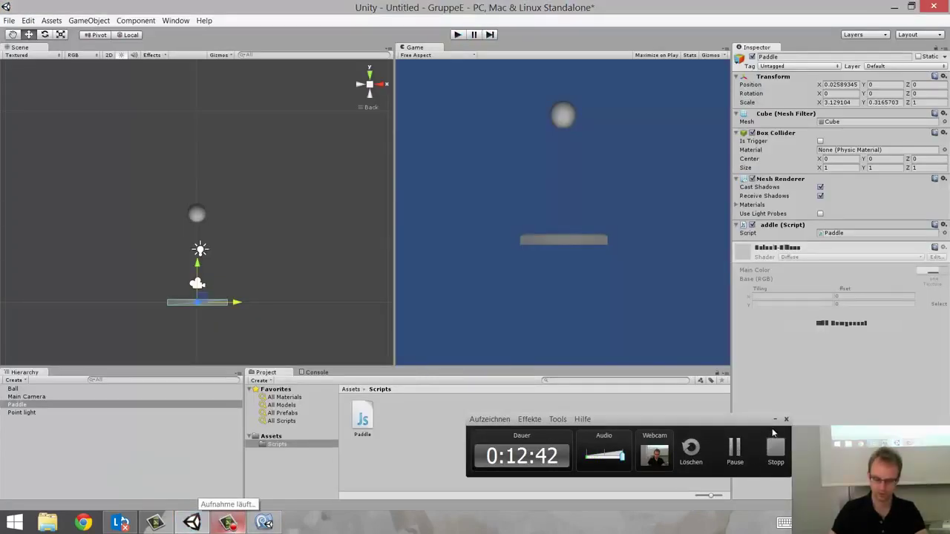
pyautogui.click(450, 34)
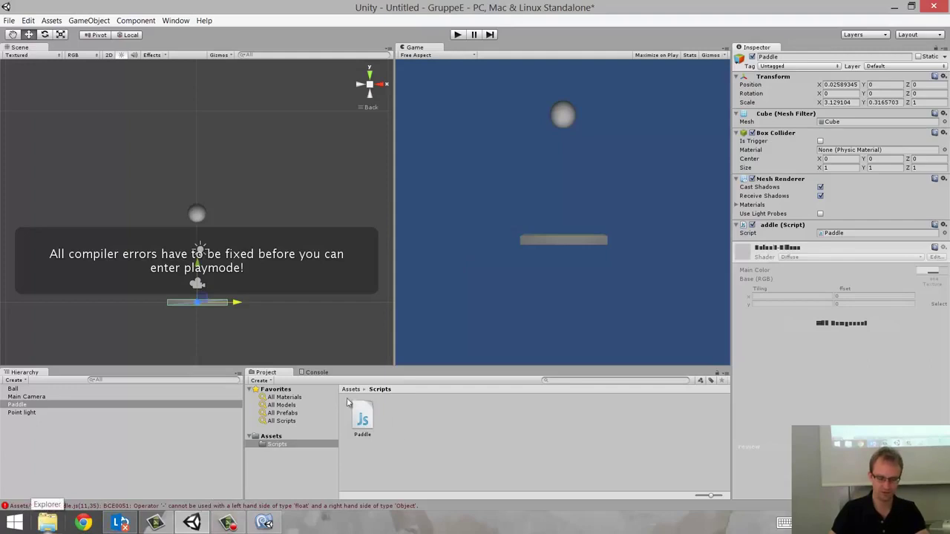
pyautogui.click(319, 373)
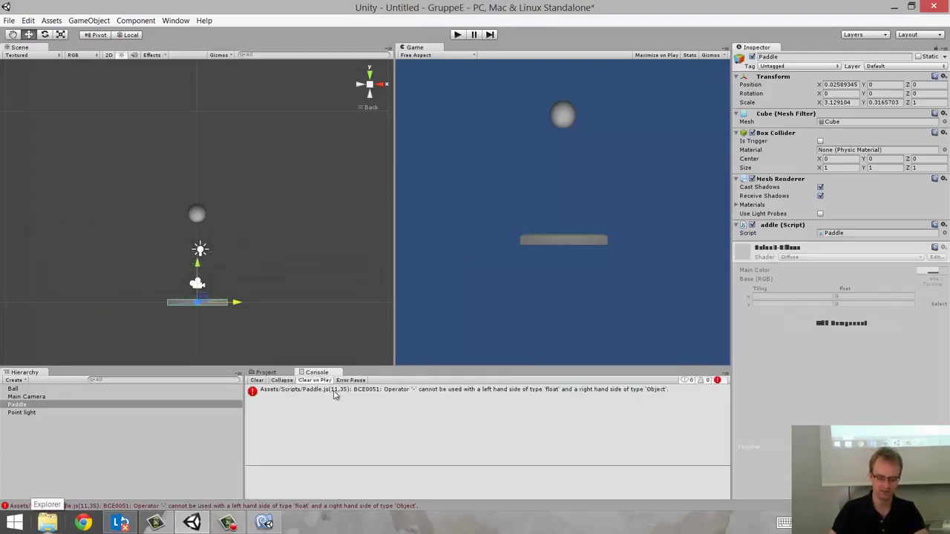
pyautogui.click(410, 392)
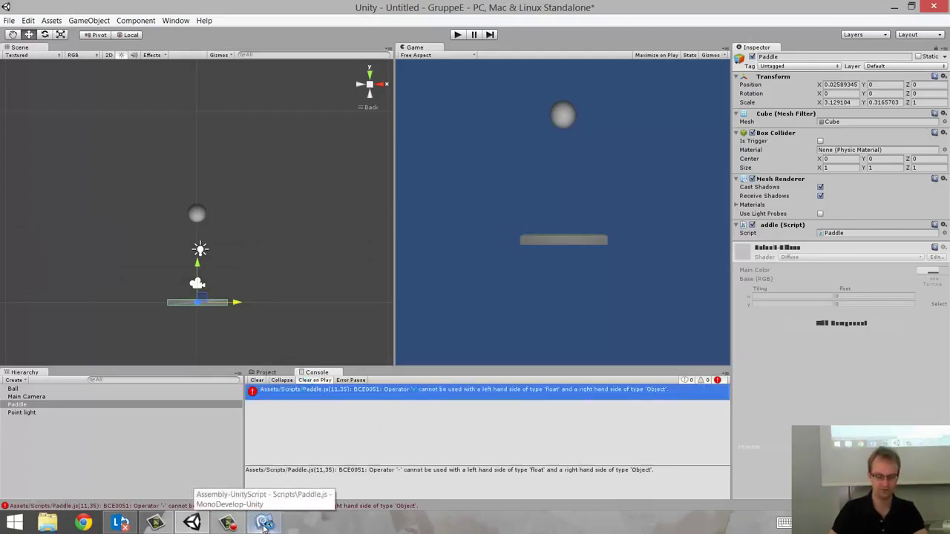
pyautogui.click(265, 524)
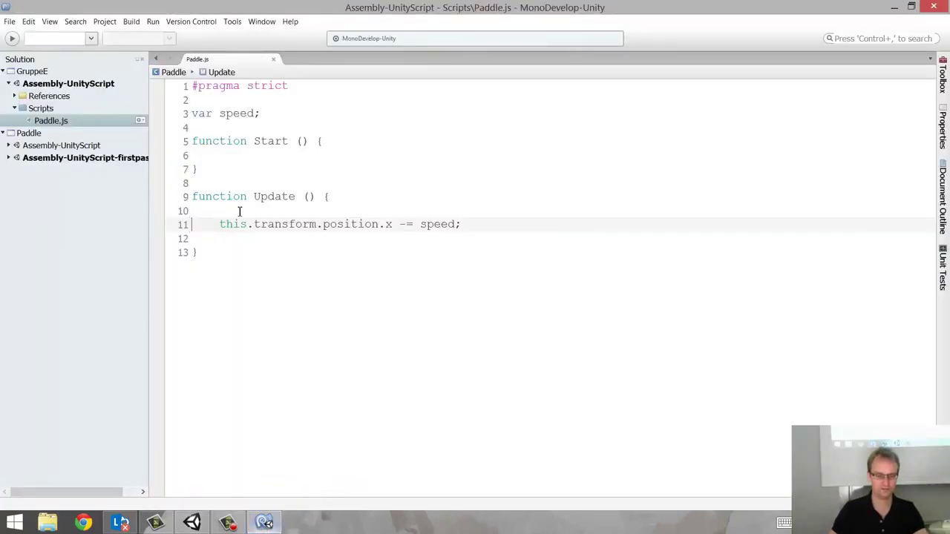
# Step: Declare speed as a float on line 3 and save Paddle.js
pyautogui.click(551, 227)
pyautogui.click(261, 524)
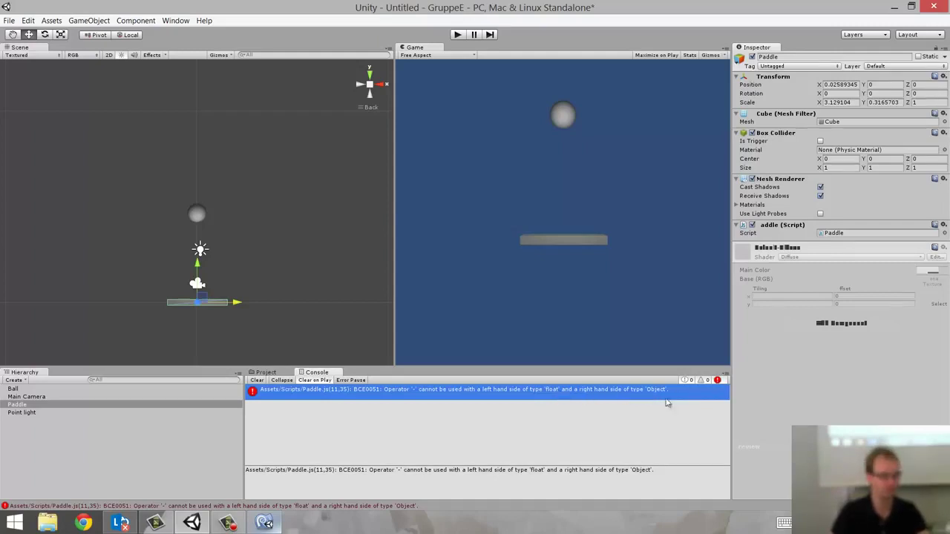
pyautogui.click(274, 521)
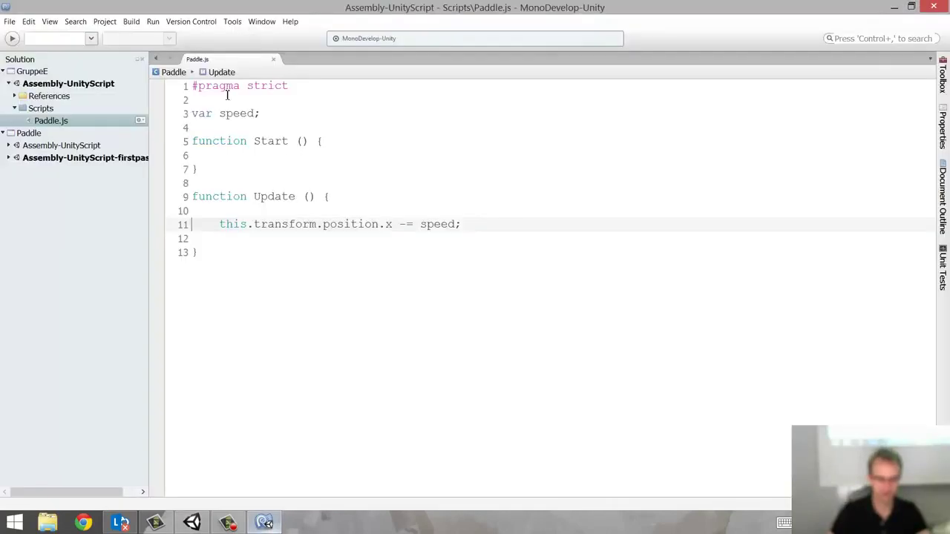
pyautogui.click(255, 114)
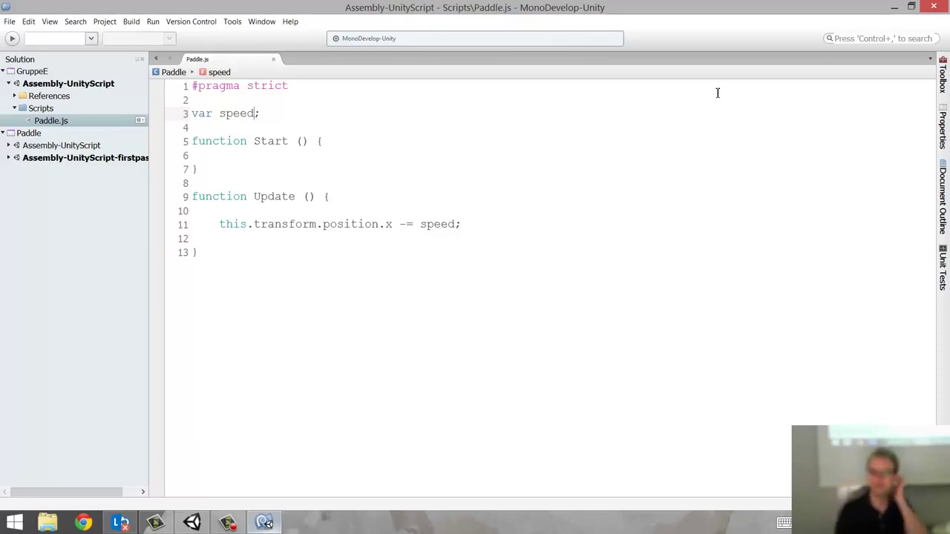
pyautogui.write(':')
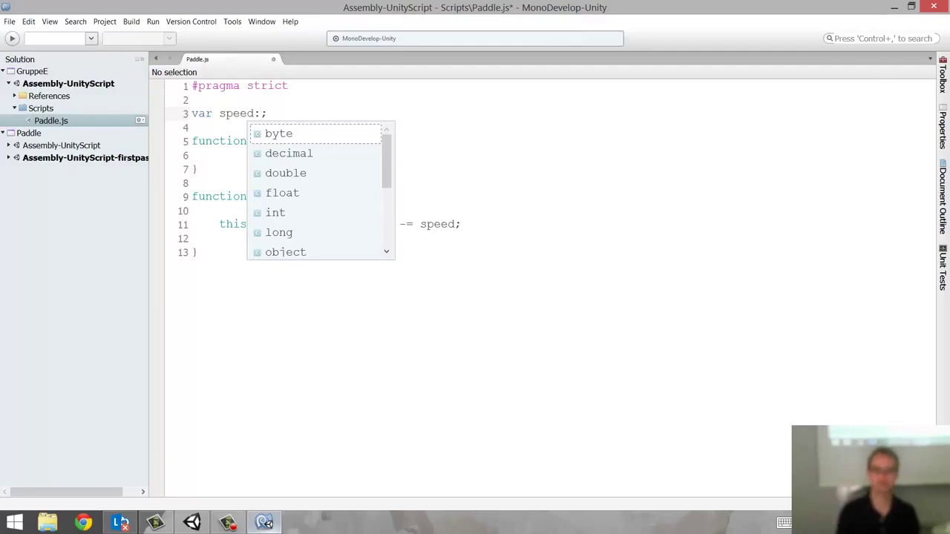
pyautogui.write('f')
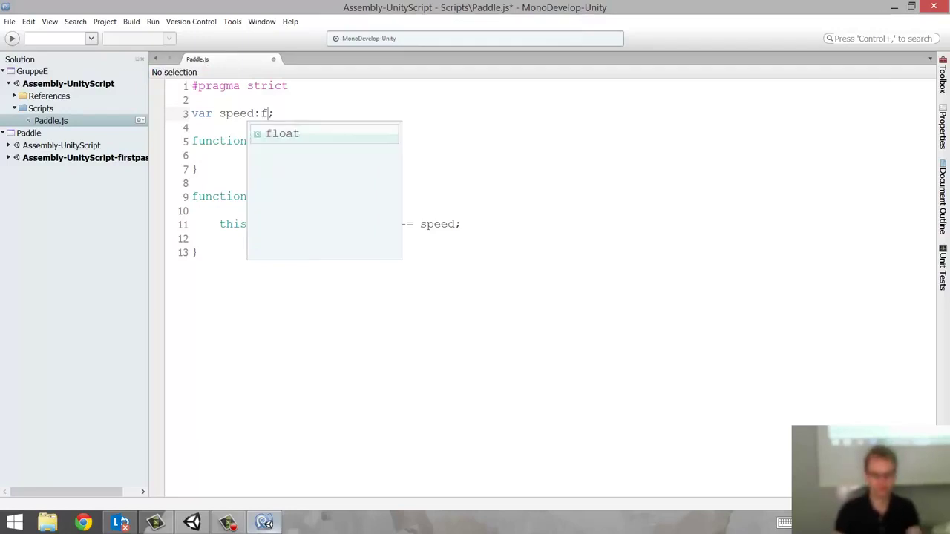
pyautogui.write('loat')
pyautogui.press('Escape')
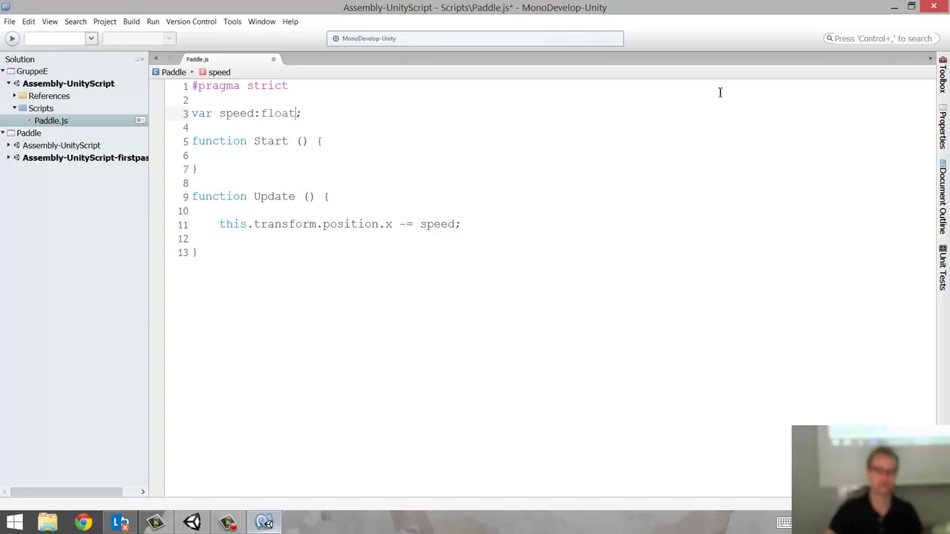
pyautogui.doubleClick(247, 113)
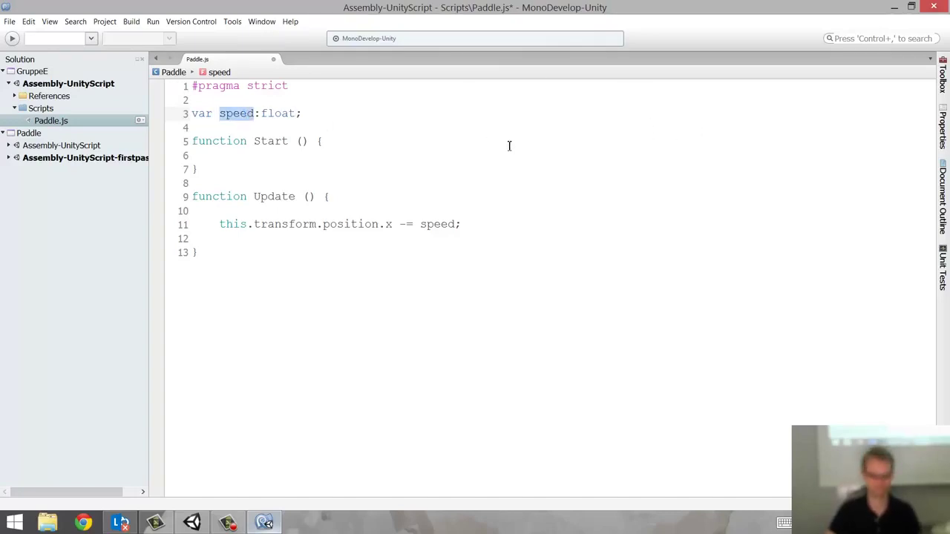
pyautogui.hotkey('ctrl', 's')
# Step: Review the speed:float declaration in the script, then go back to Unity
pyautogui.click(374, 147)
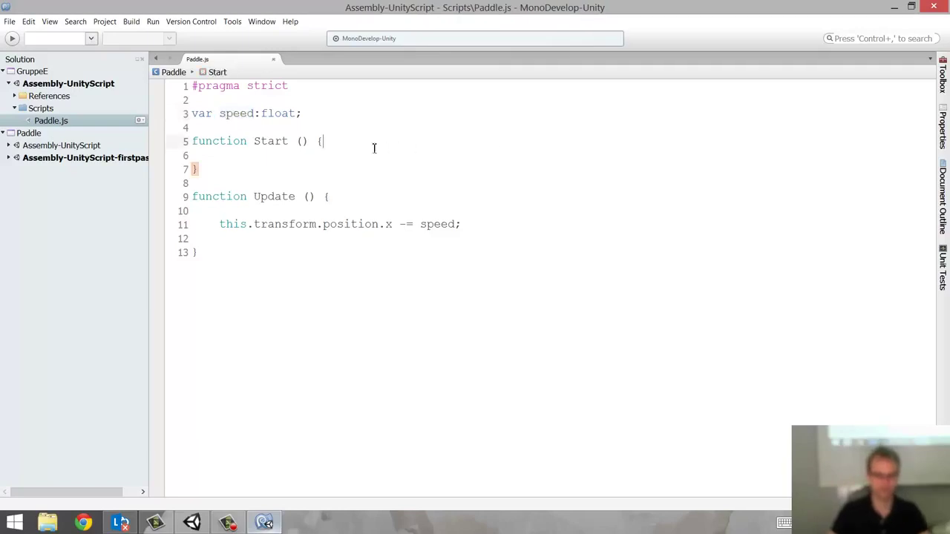
pyautogui.click(334, 151)
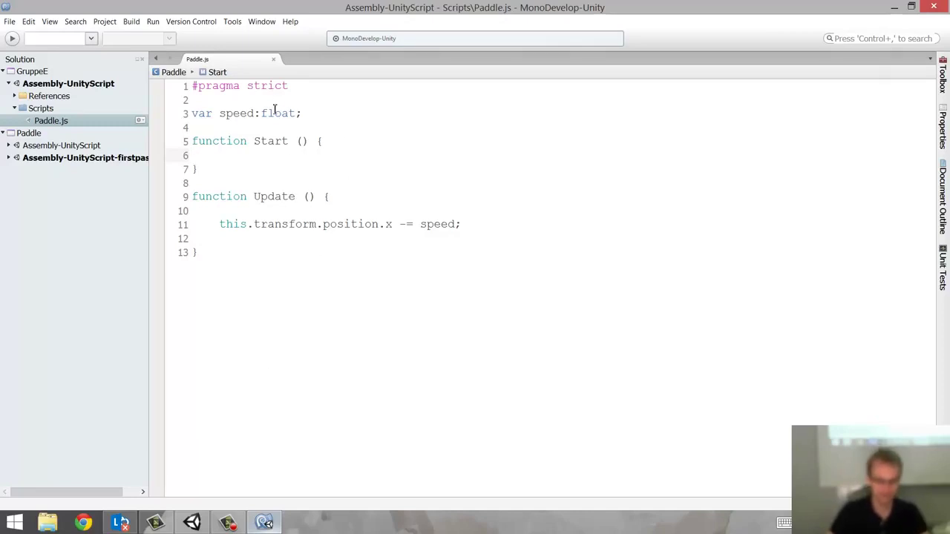
pyautogui.moveTo(225, 113); pyautogui.dragTo(334, 113)
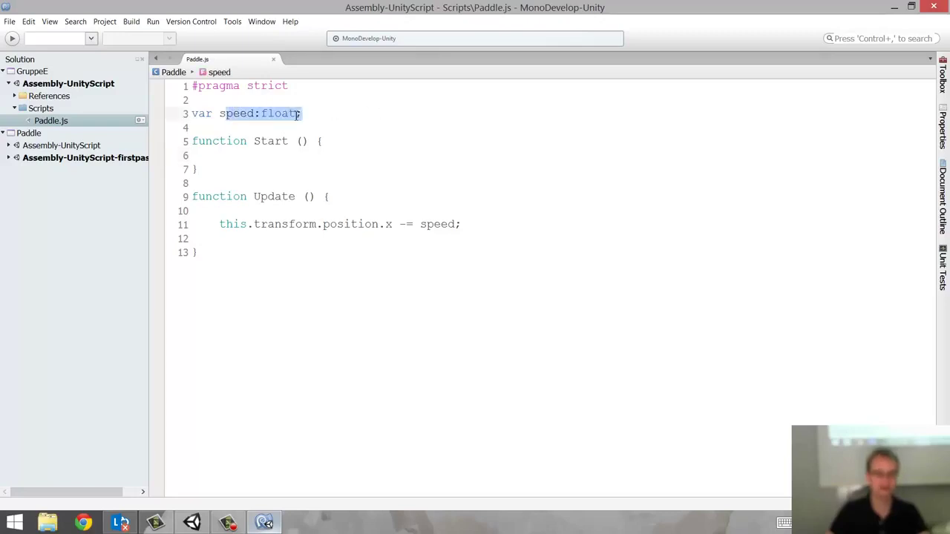
pyautogui.click(338, 117)
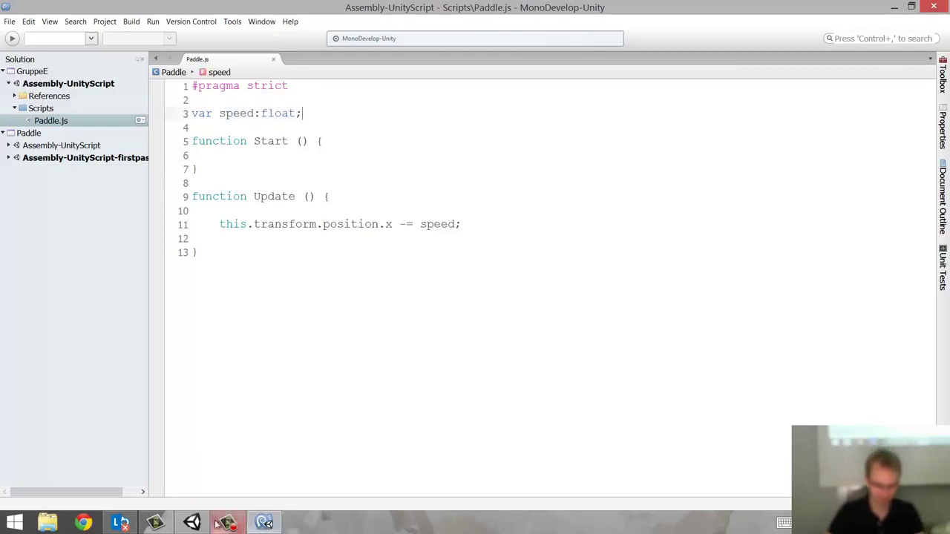
pyautogui.click(191, 522)
# Step: Select the Paddle and play-test it, raising its Speed to 0.22 while running
pyautogui.click(30, 407)
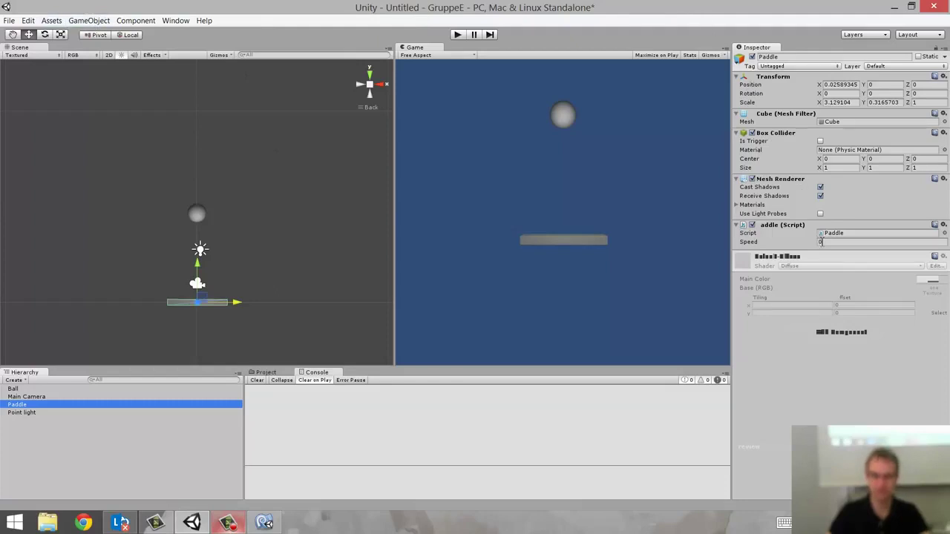
pyautogui.click(847, 243)
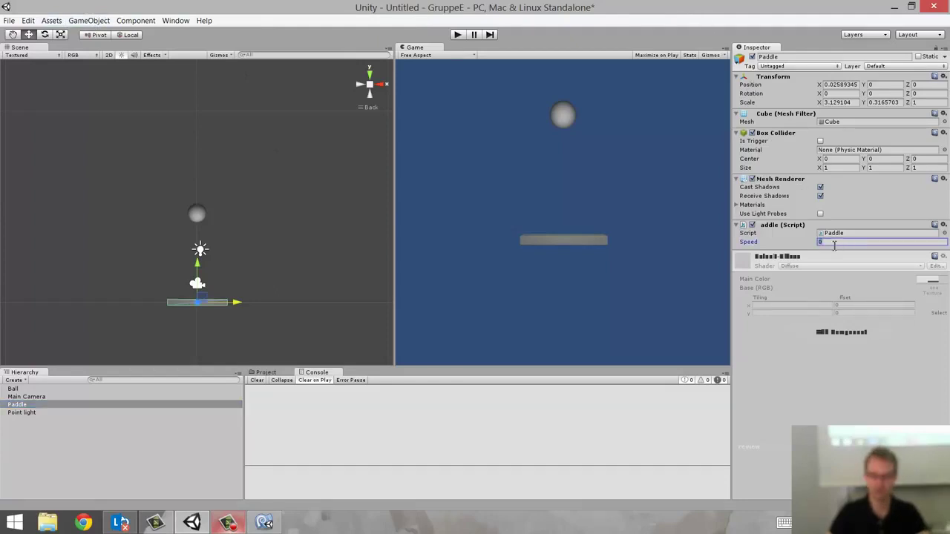
pyautogui.click(460, 35)
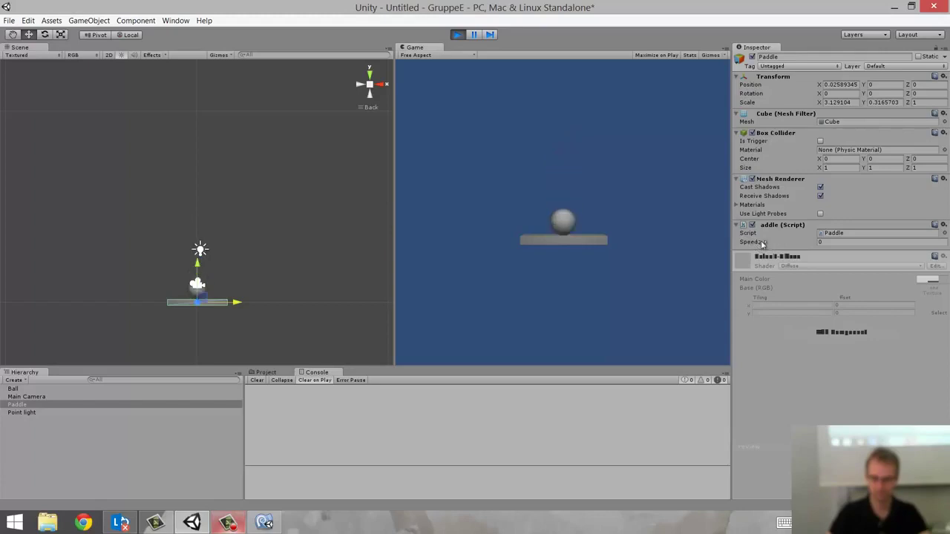
pyautogui.moveTo(769, 247); pyautogui.dragTo(780, 245)
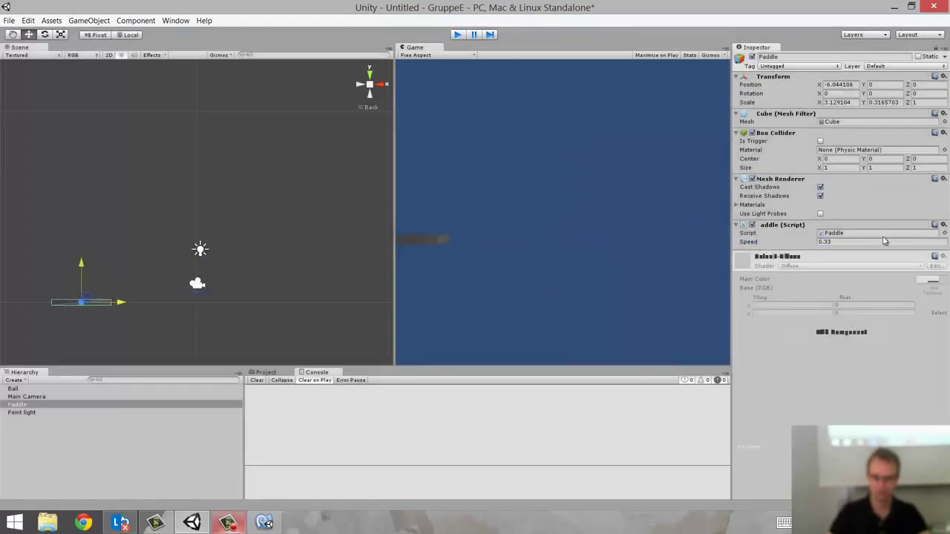
pyautogui.click(457, 34)
# Step: Set the Paddle's Speed to 0.1 and bring Paddle.js back up in MonoDevelop
pyautogui.click(833, 244)
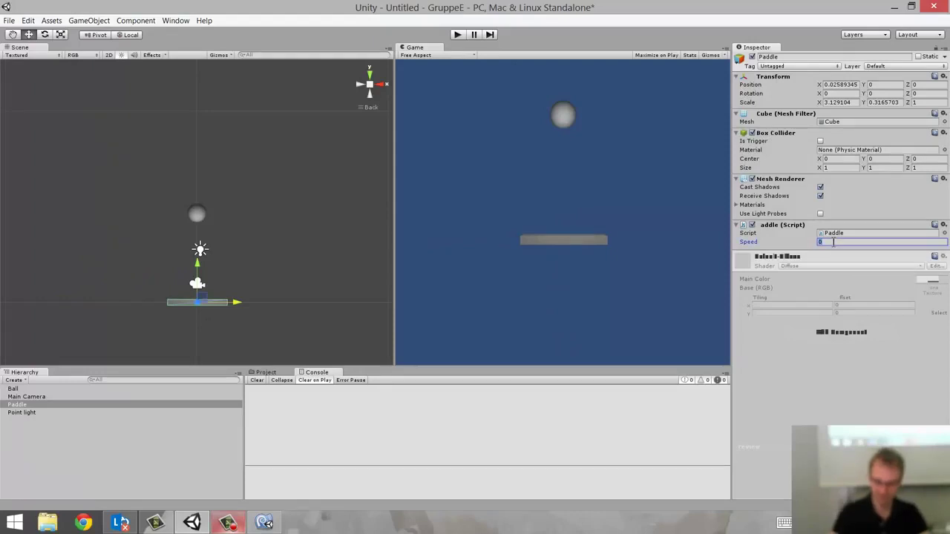
pyautogui.write('0.1')
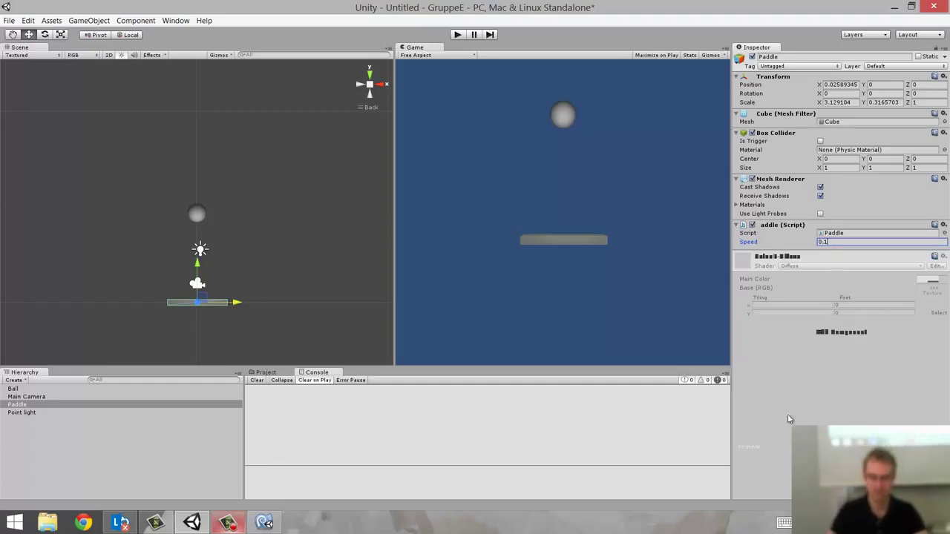
pyautogui.press('Return')
pyautogui.click(264, 523)
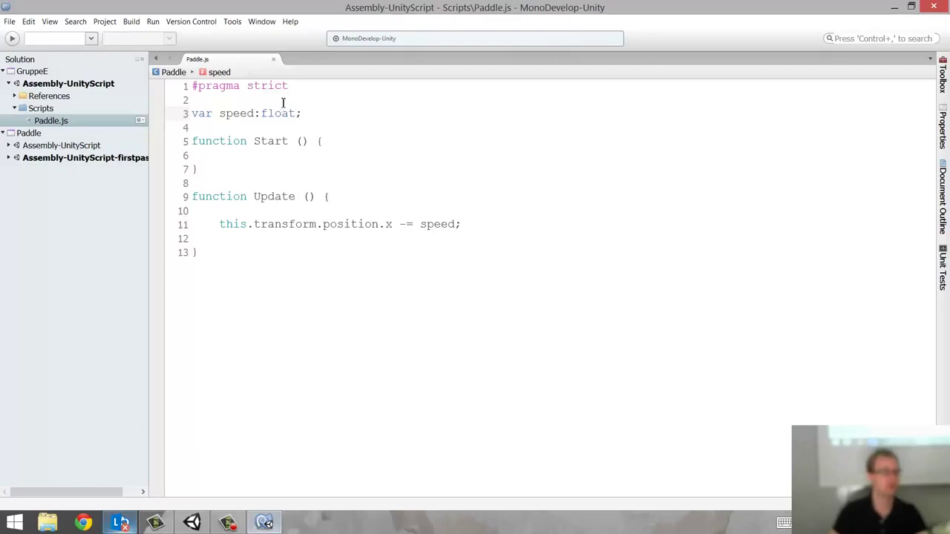
# Step: Play the scene at speed 0.1 and watch the paddle slide left off-screen to about X -21.57
pyautogui.hotkey('alt', 'Tab')
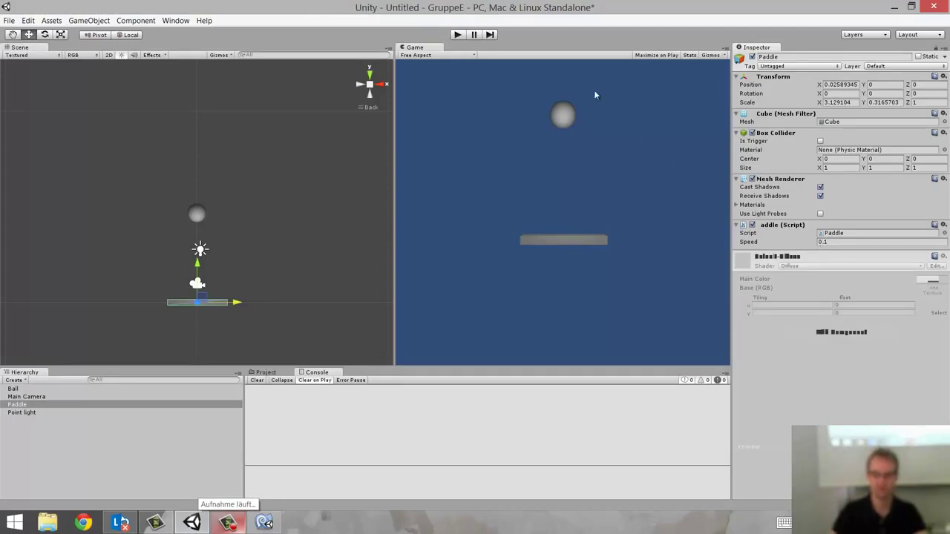
pyautogui.click(457, 36)
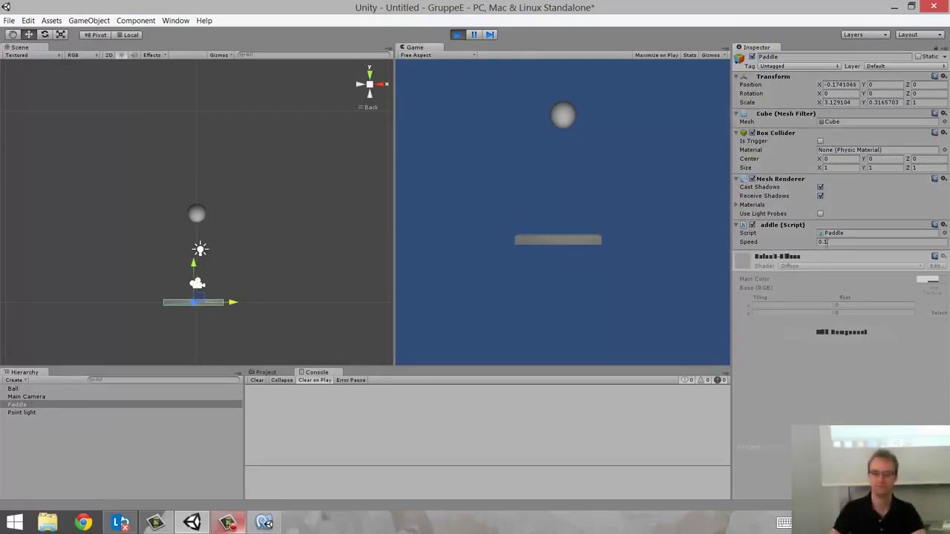
pyautogui.press('Left')
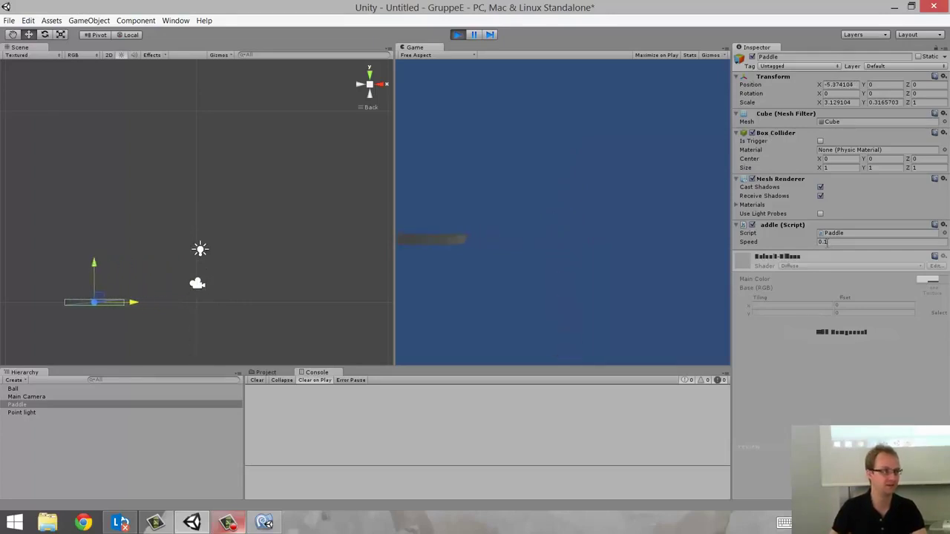
pyautogui.press('Left')
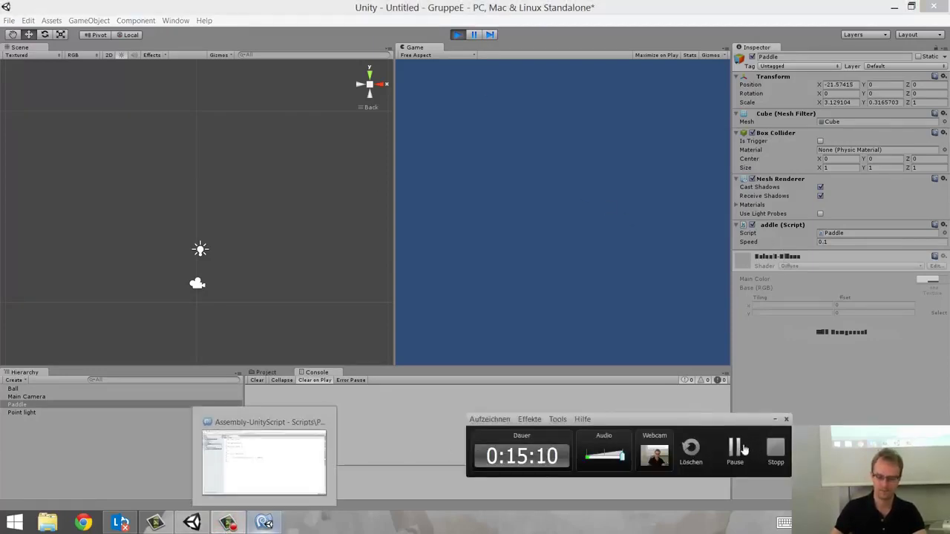
pyautogui.click(264, 523)
# Step: On line 10 of Update, write the condition if(Input.GetKey(KeyCode.LeftArrow)
pyautogui.click(316, 214)
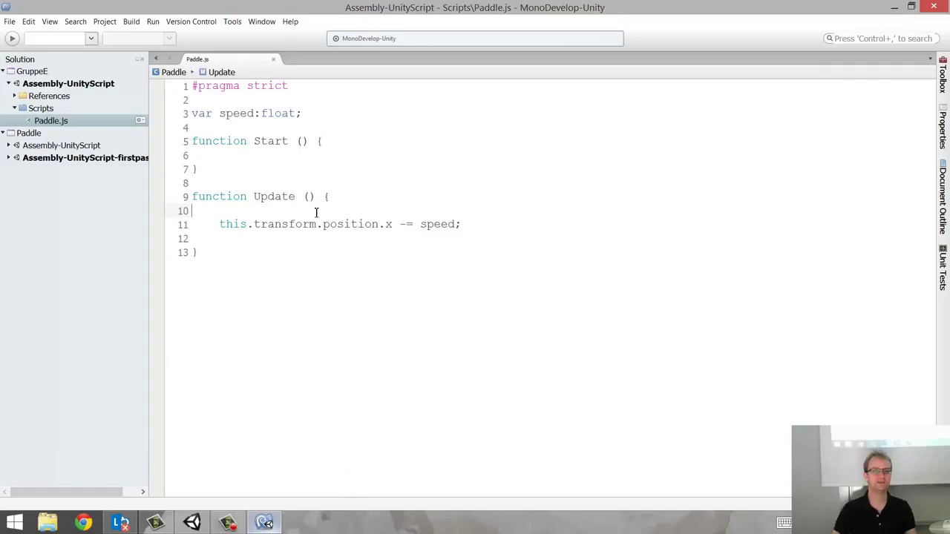
pyautogui.press('Tab')
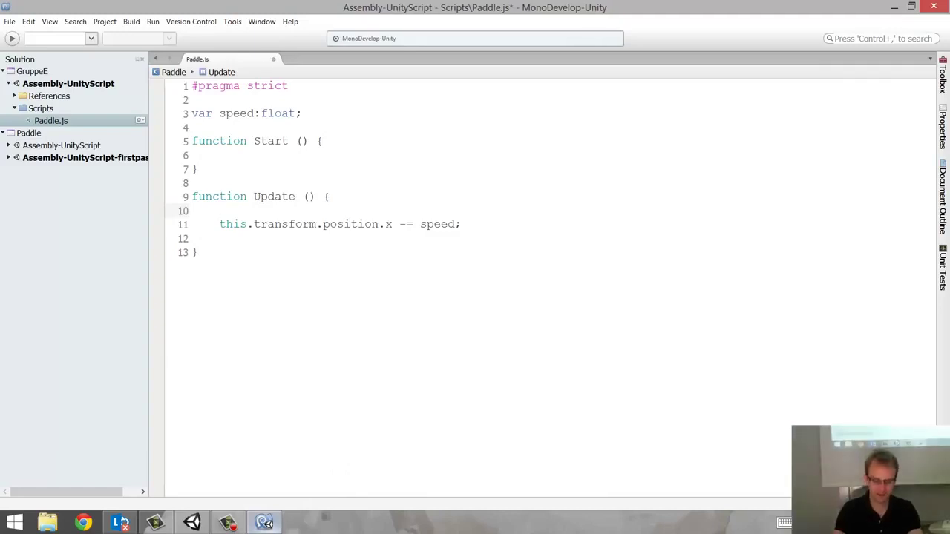
pyautogui.write('if')
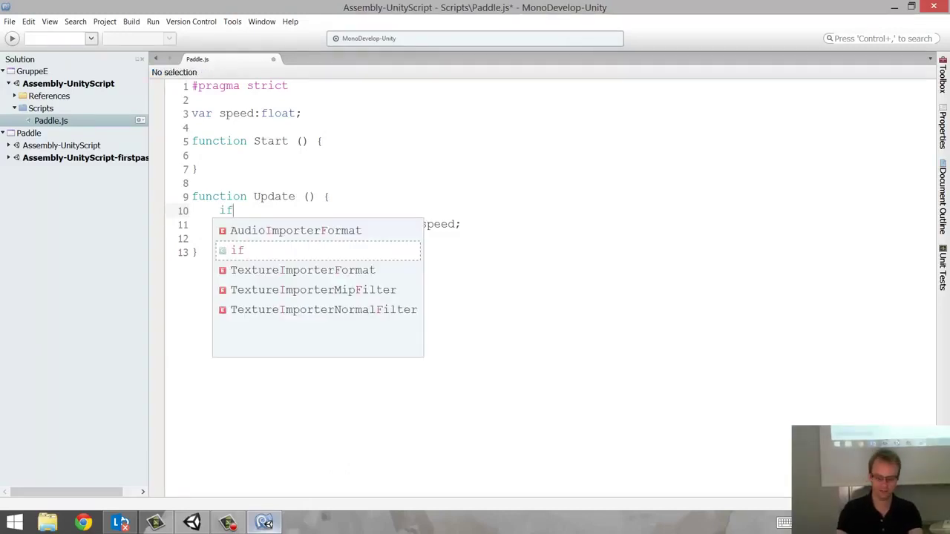
pyautogui.write('(')
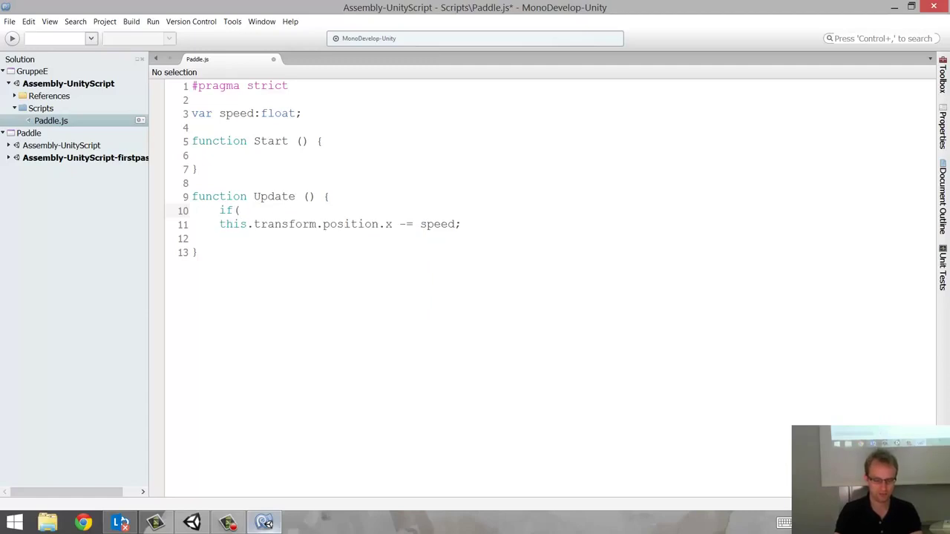
pyautogui.write('Int')
pyautogui.press('BackSpace')
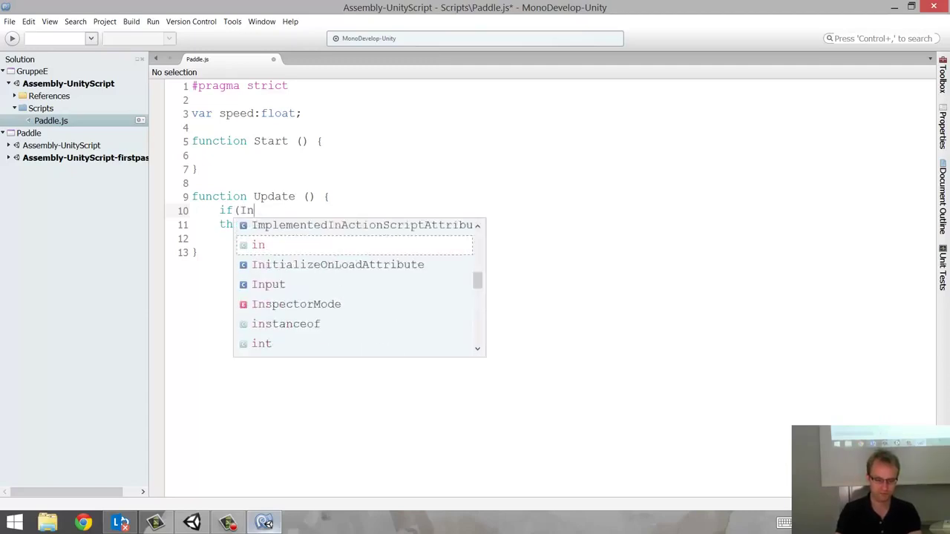
pyautogui.write('pu')
pyautogui.press('Return')
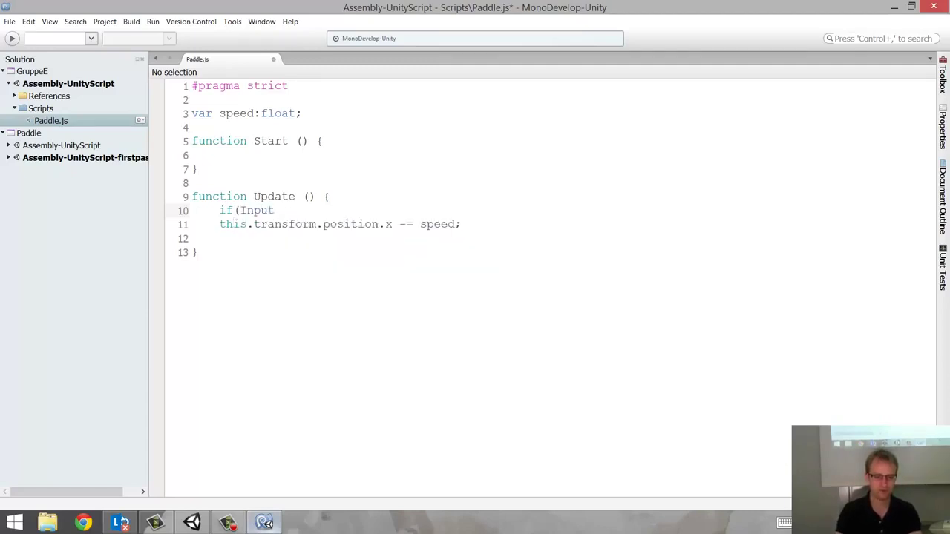
pyautogui.write('.Get')
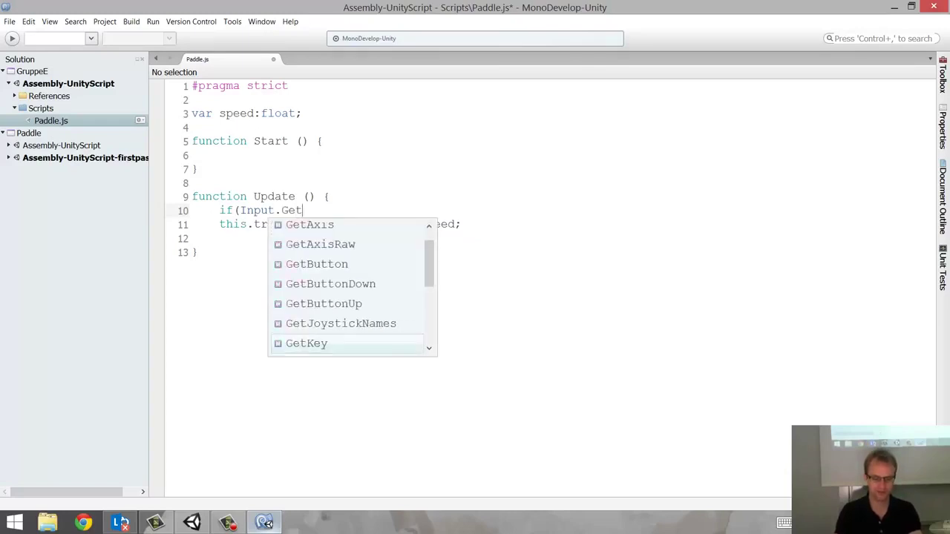
pyautogui.press('Escape')
pyautogui.write('Key')
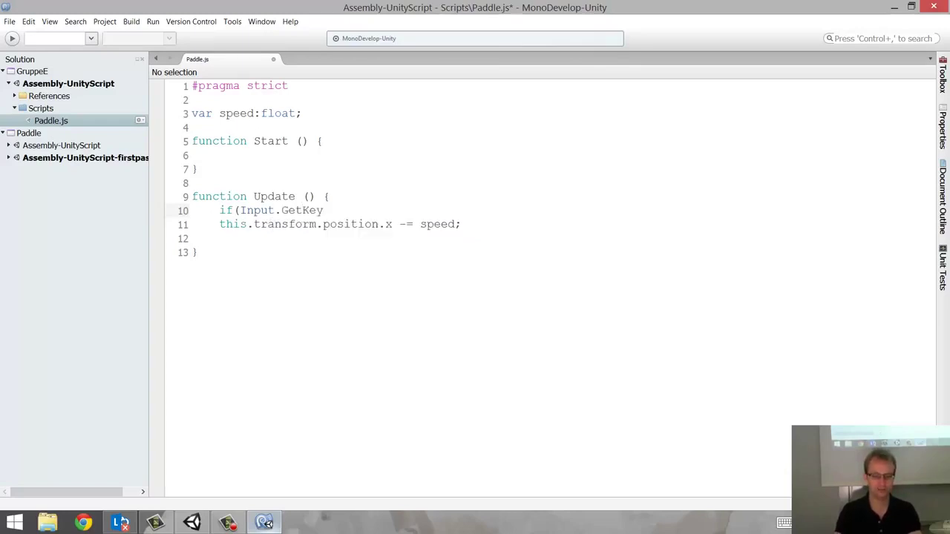
pyautogui.write('(')
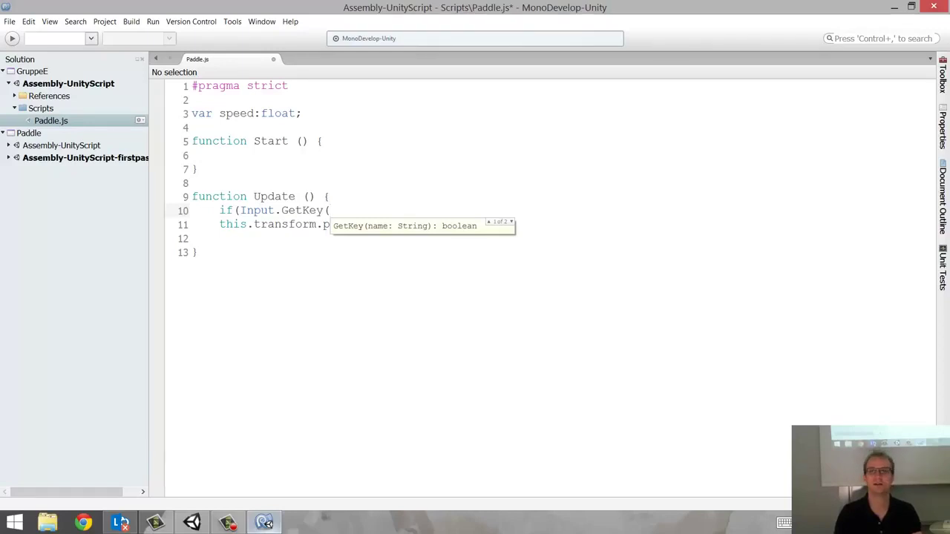
pyautogui.write('Key')
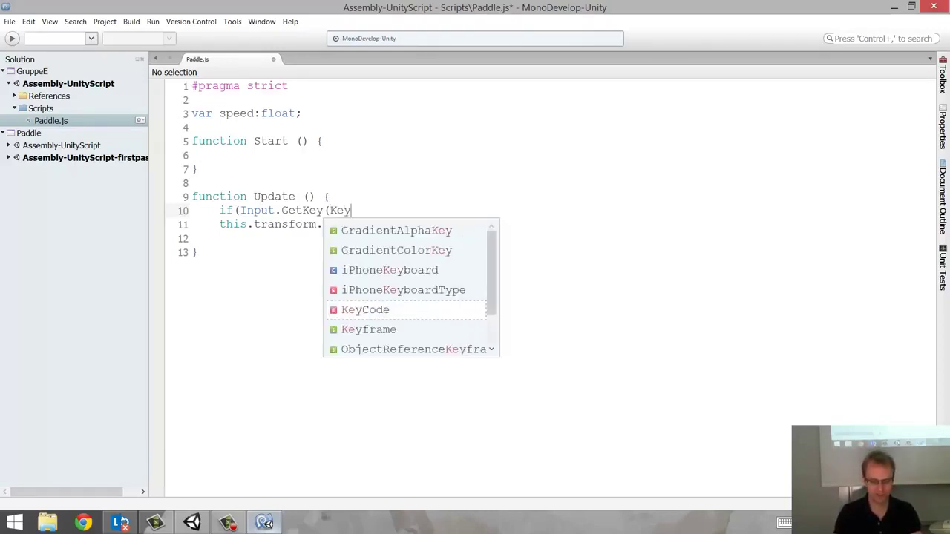
pyautogui.press('Return')
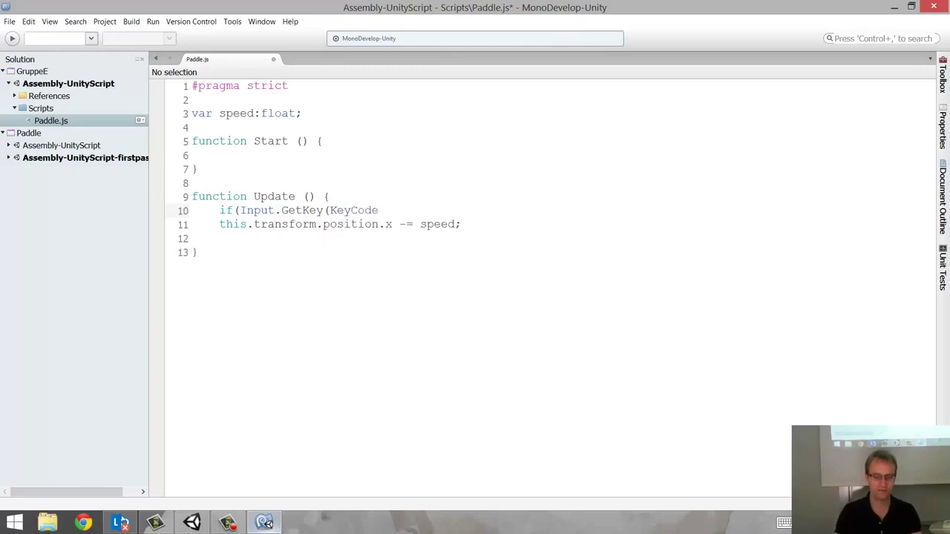
pyautogui.write('.')
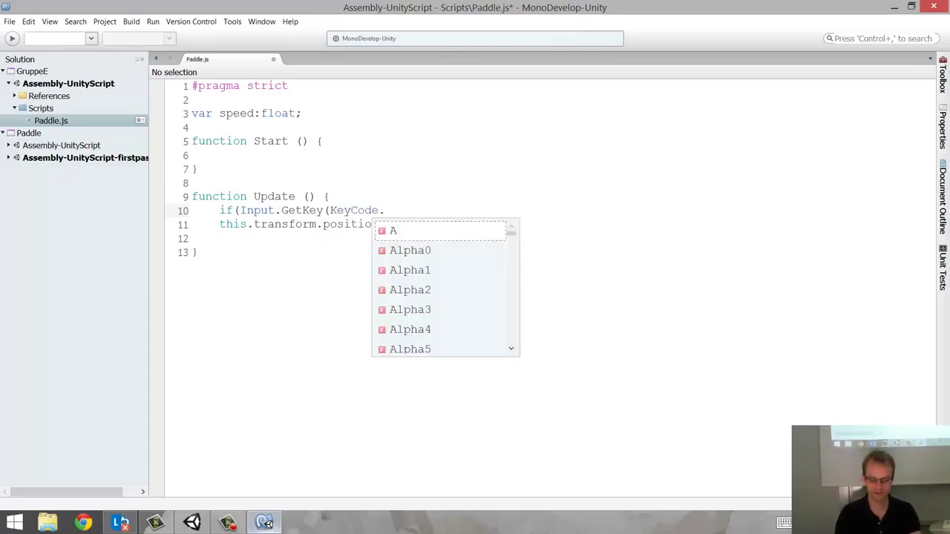
pyautogui.write('Left')
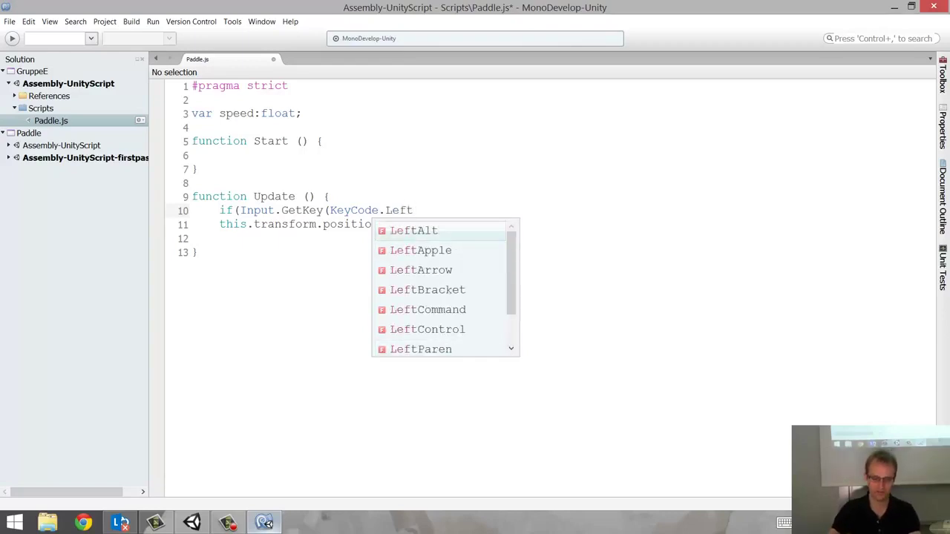
pyautogui.click(435, 275)
# Step: Close the condition with '){', add a closing '}' after the movement line, and select the block
pyautogui.write(')')
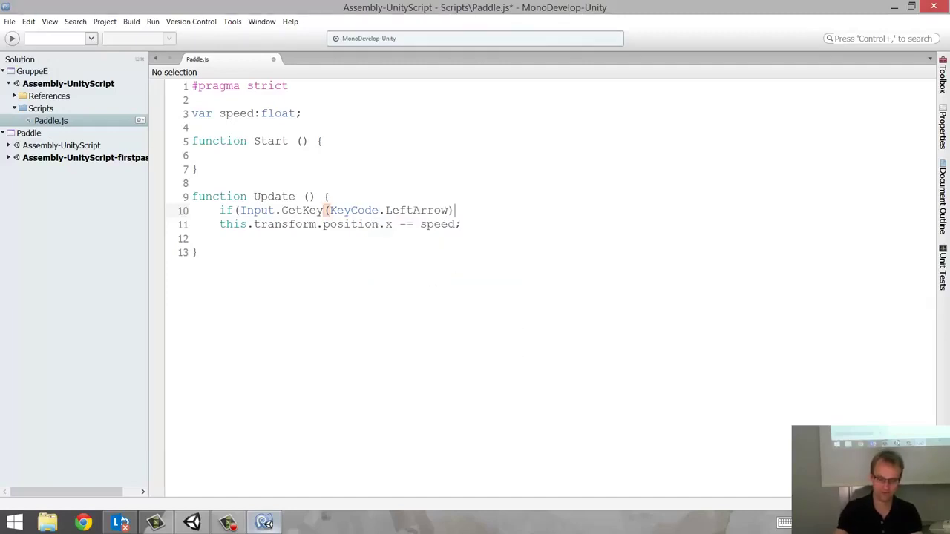
pyautogui.write(')')
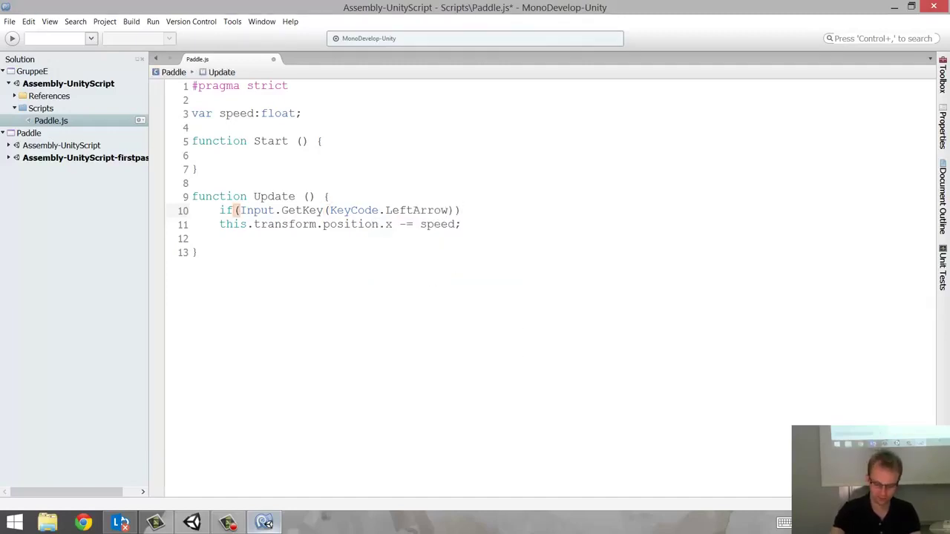
pyautogui.write('{')
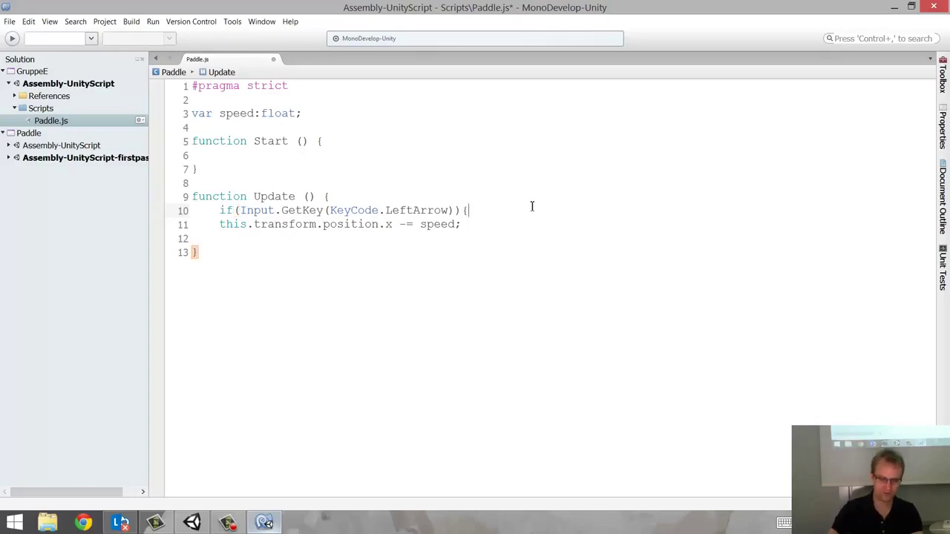
pyautogui.press('Down')
pyautogui.press('Down')
pyautogui.press('Tab')
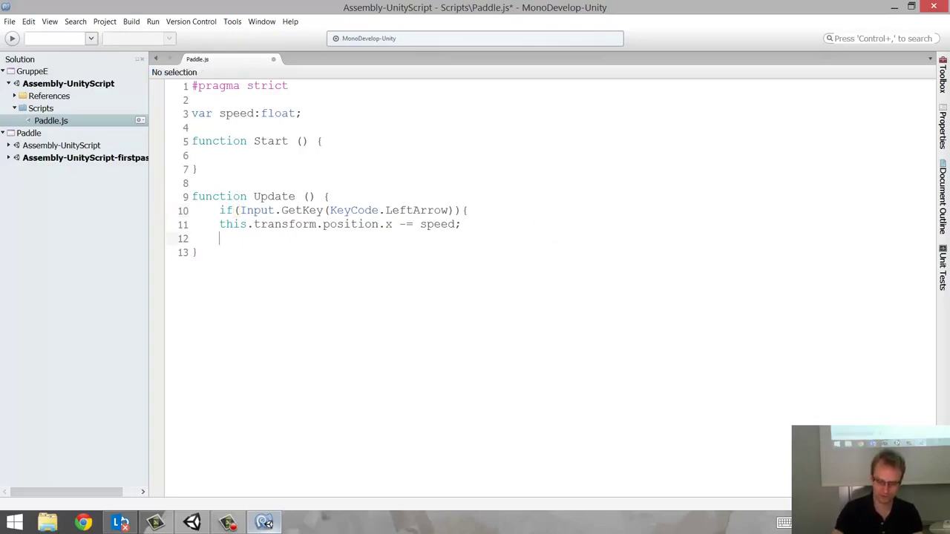
pyautogui.write('}')
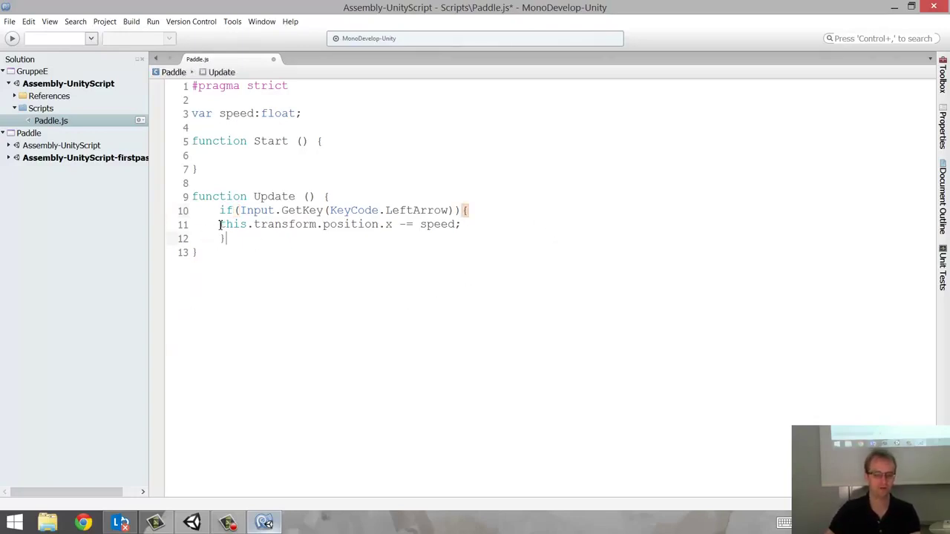
pyautogui.moveTo(225, 239); pyautogui.dragTo(221, 211)
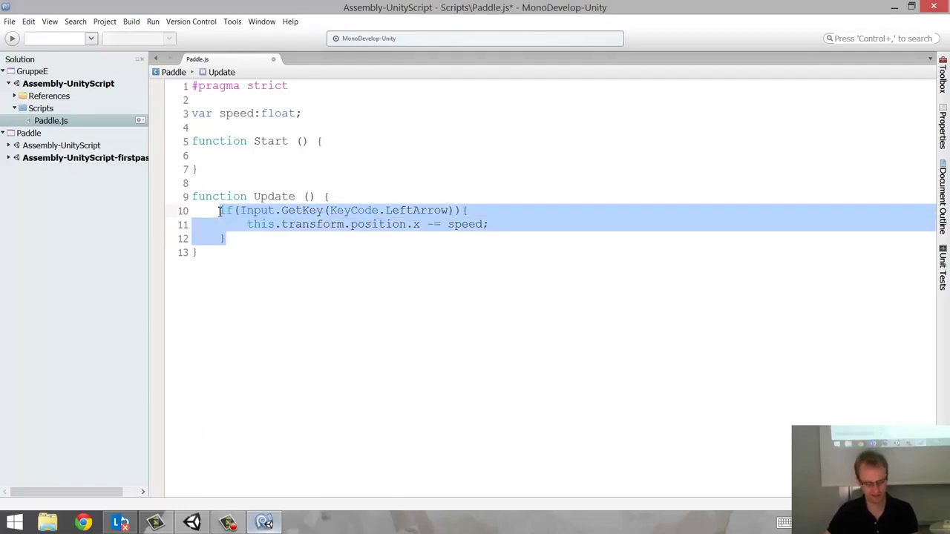
pyautogui.click(238, 241)
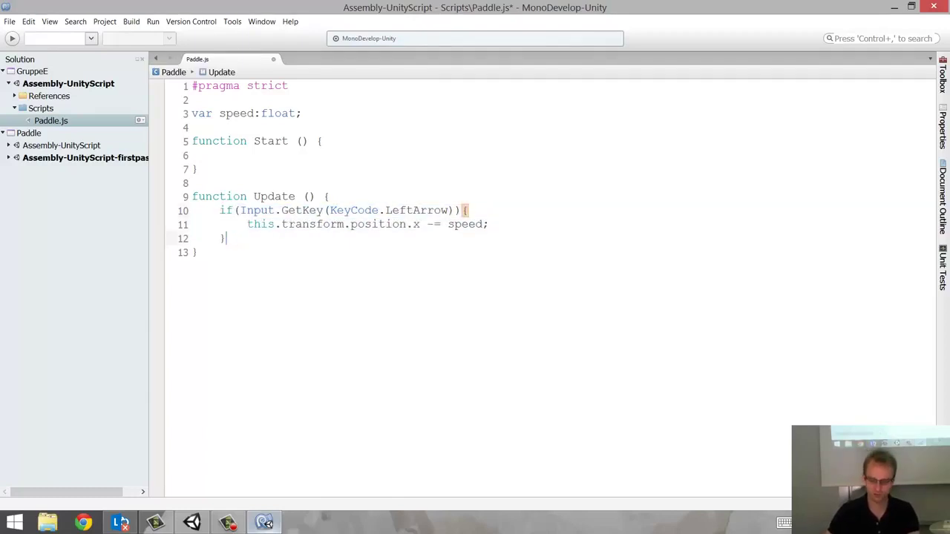
# Step: Paste a copy of the if-block, switch it to '+=' with RightArrow, and save Paddle.js
pyautogui.press('Return')
pyautogui.write('#if(Input.GetKey(KeyCode.LeftArrow)){         this.transform.position.x -= speed;     }')
pyautogui.click(228, 252)
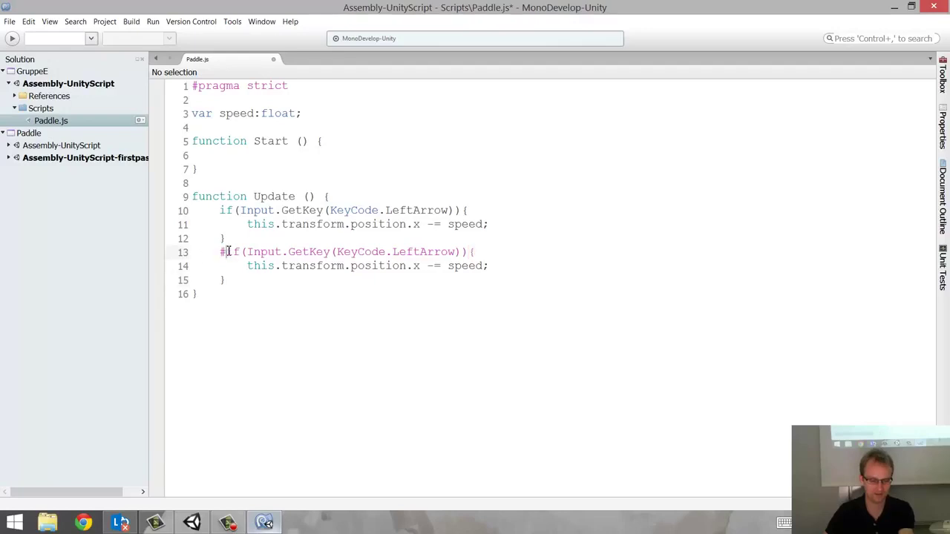
pyautogui.press('BackSpace')
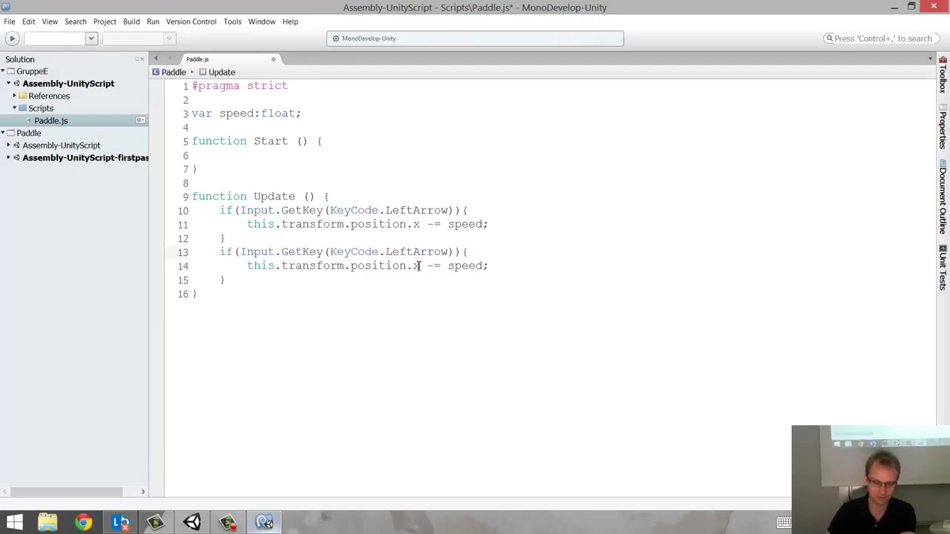
pyautogui.click(427, 265)
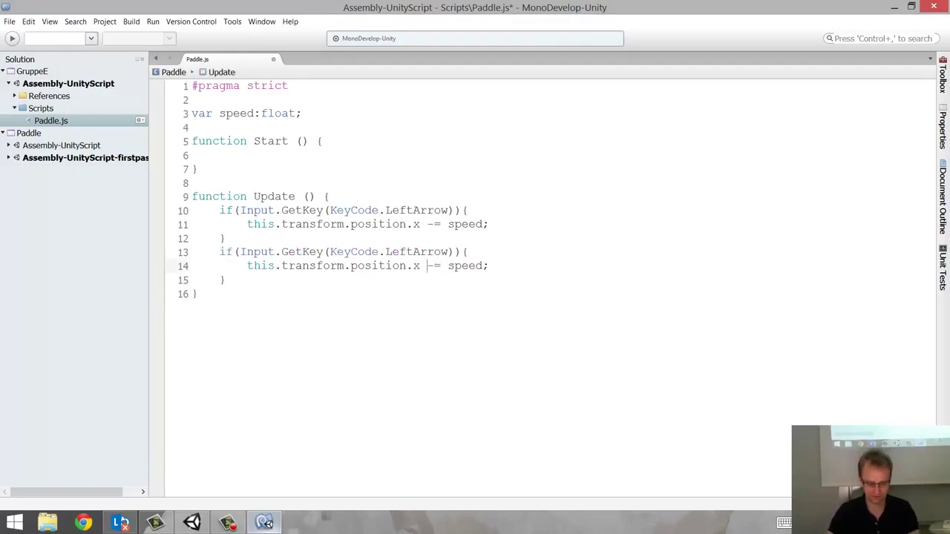
pyautogui.press('Delete')
pyautogui.write('+')
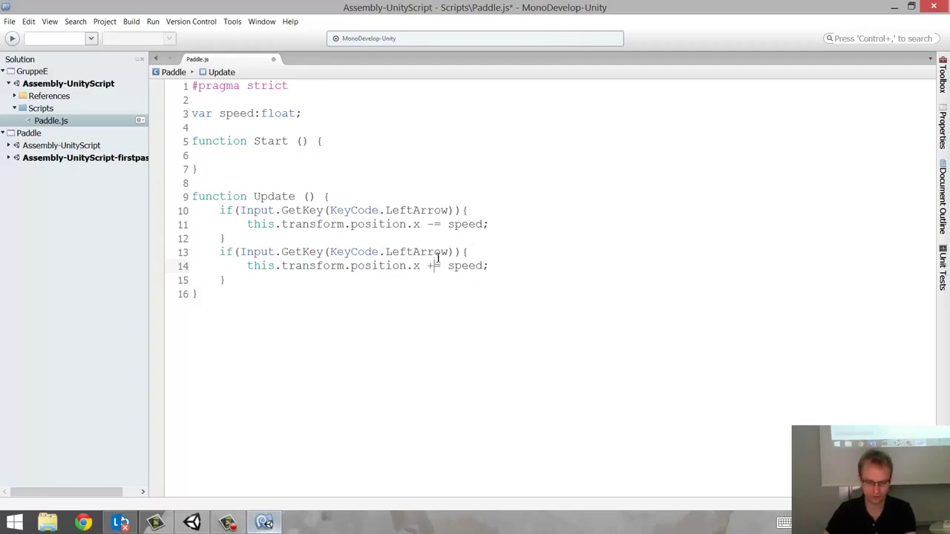
pyautogui.moveTo(386, 252); pyautogui.dragTo(413, 254)
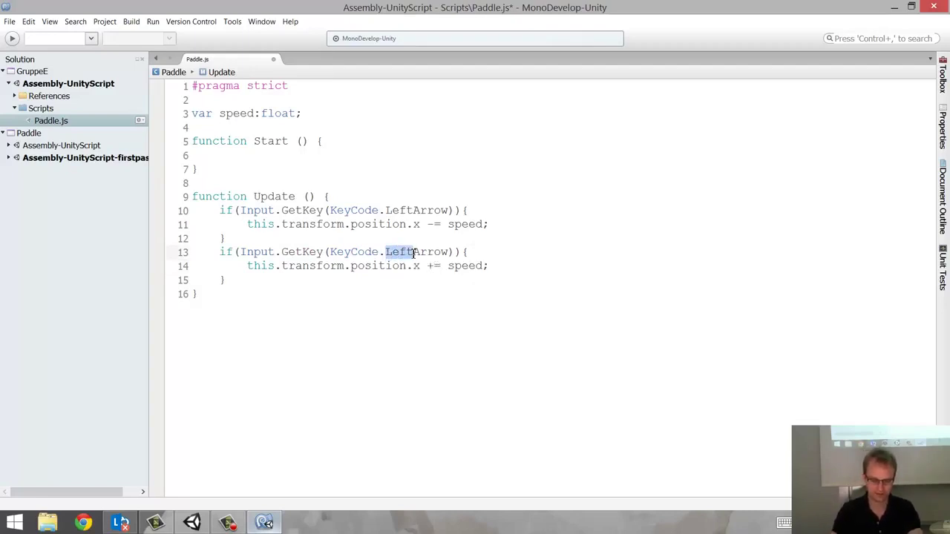
pyautogui.write('Right')
pyautogui.click(294, 252)
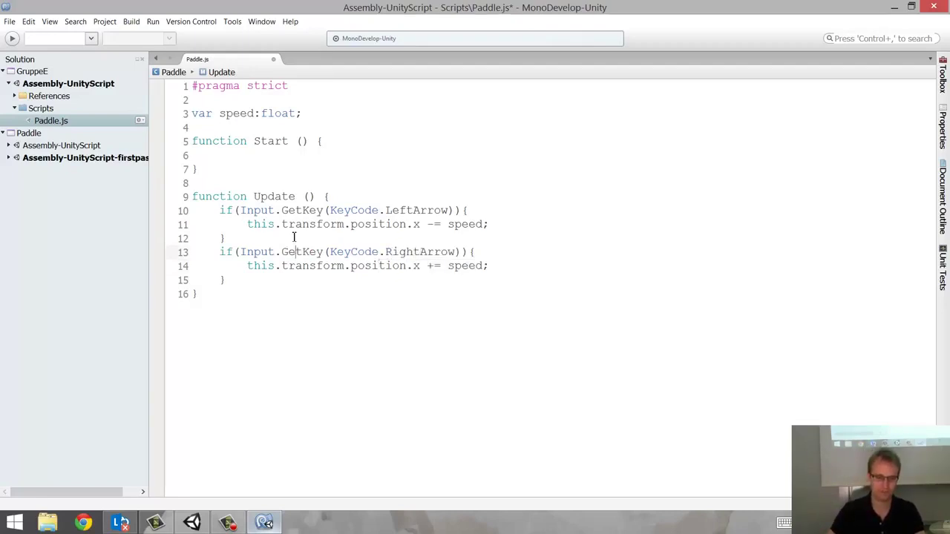
pyautogui.hotkey('ctrl', 's')
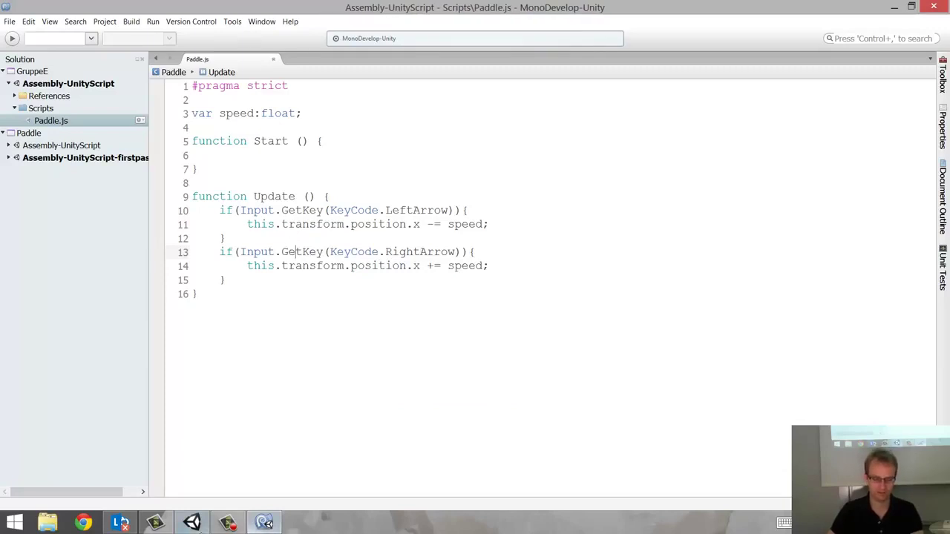
pyautogui.click(191, 522)
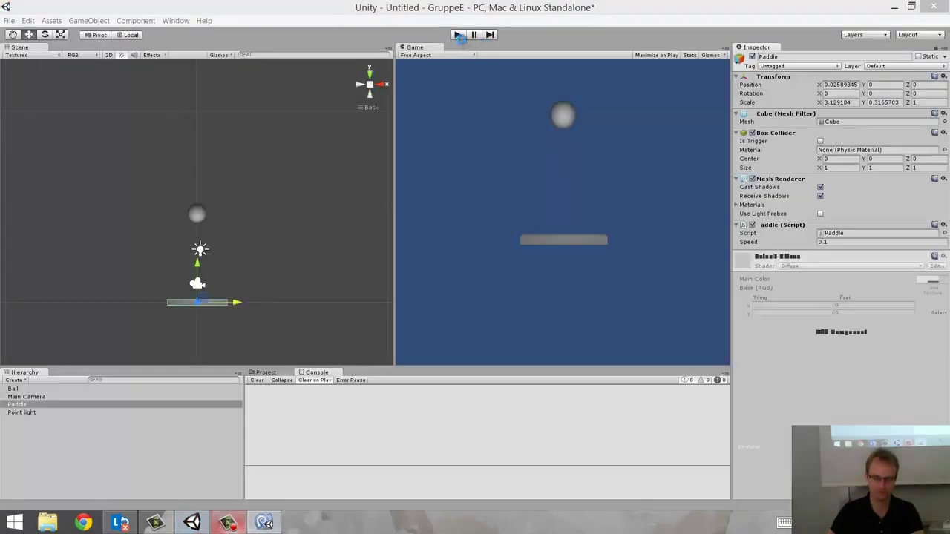
pyautogui.click(499, 202)
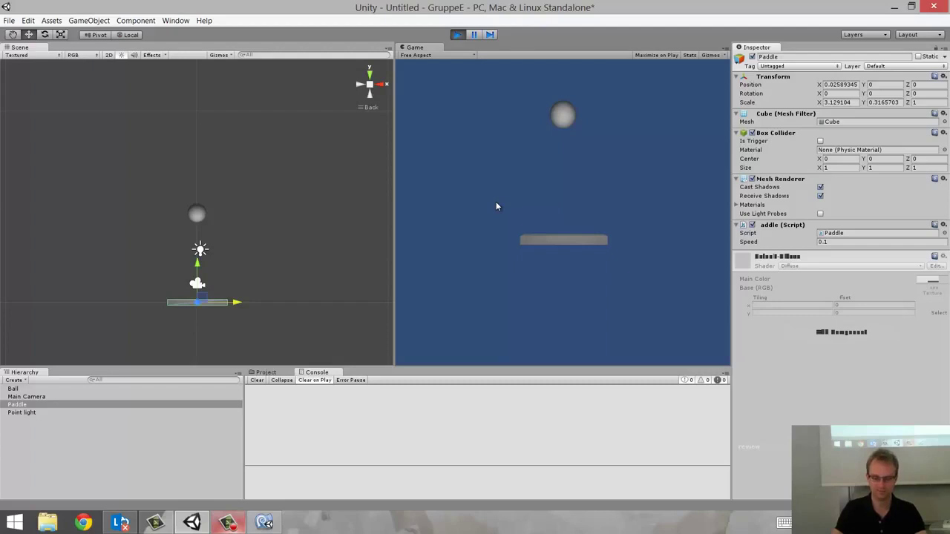
pyautogui.press('Left')
pyautogui.press('Right')
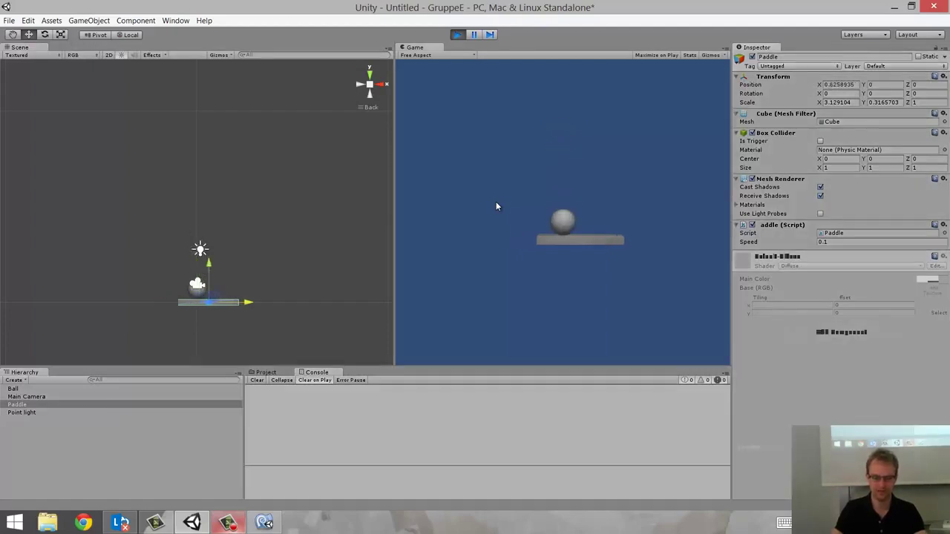
pyautogui.press('Left')
pyautogui.press('Right')
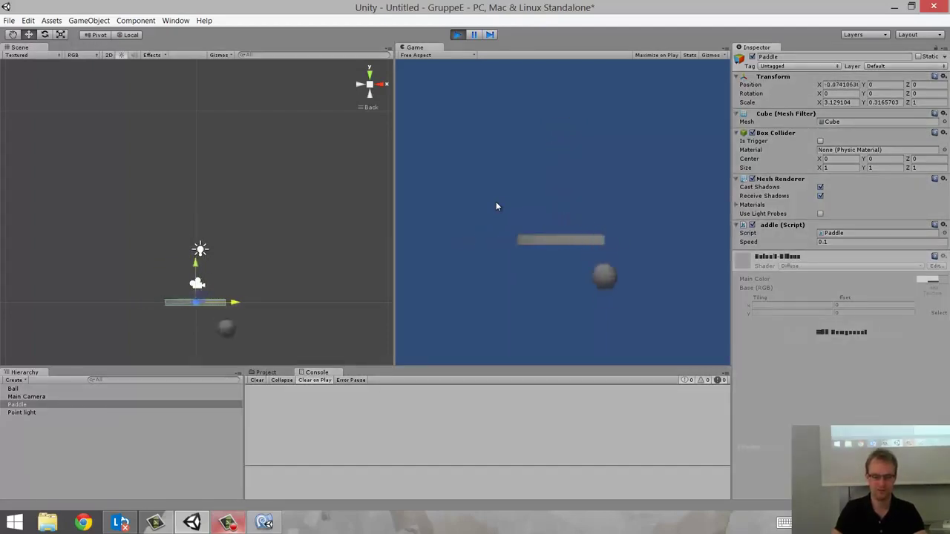
pyautogui.press('Right')
pyautogui.press('Left')
pyautogui.press('Right')
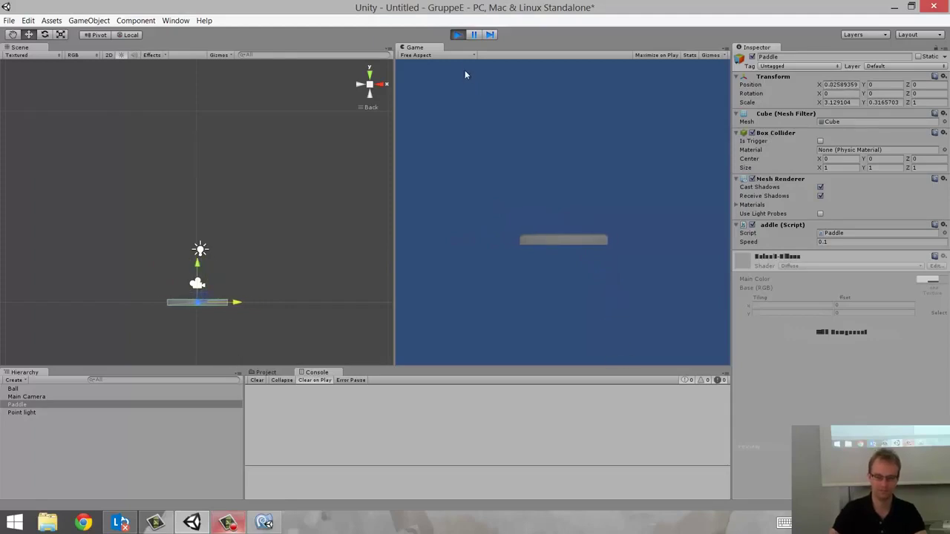
pyautogui.click(458, 34)
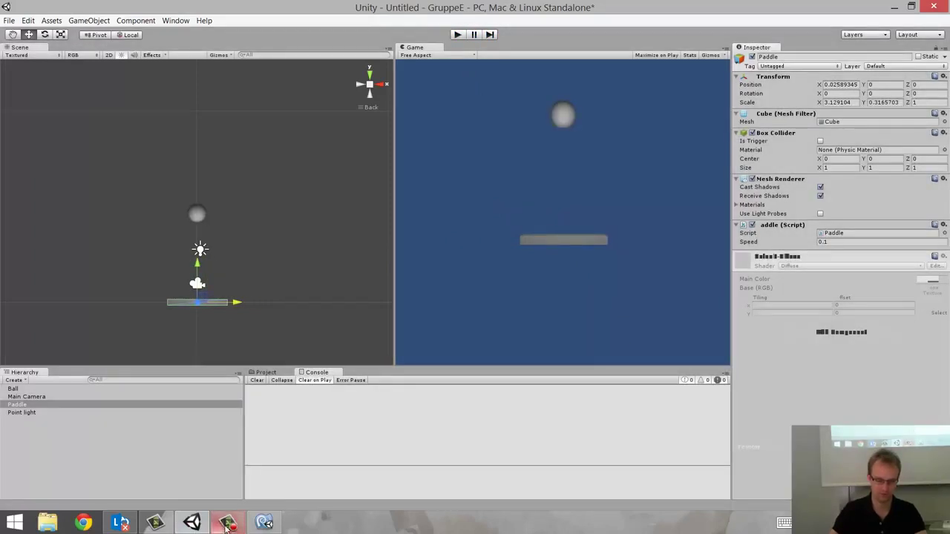
pyautogui.click(228, 525)
pyautogui.click(553, 475)
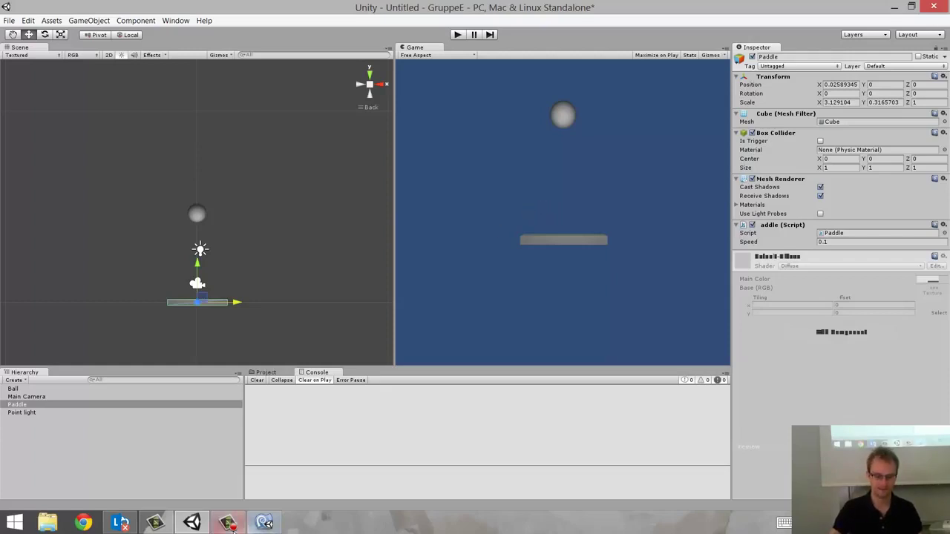
pyautogui.click(238, 526)
# Step: Import the Physic Materials standard package from Assets > Import Package, keeping all items ticked
pyautogui.click(239, 527)
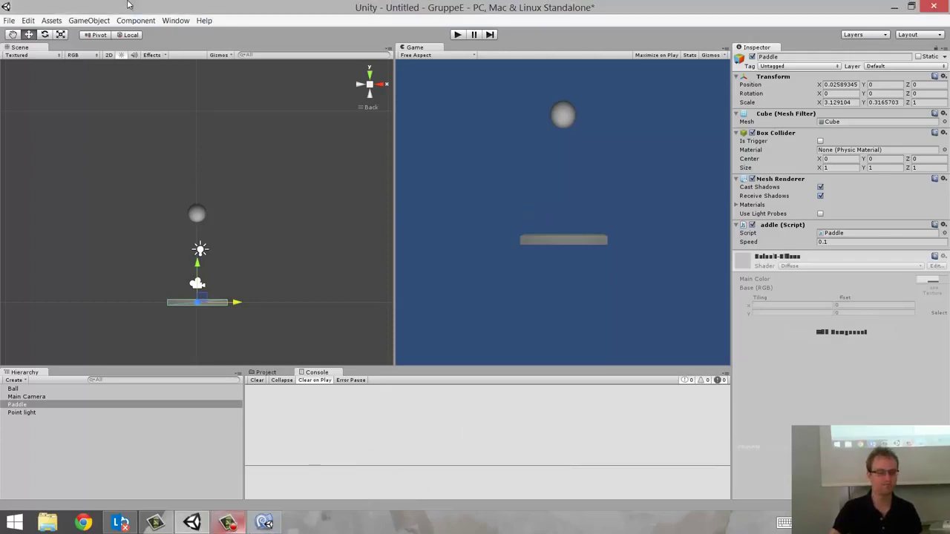
pyautogui.click(26, 20)
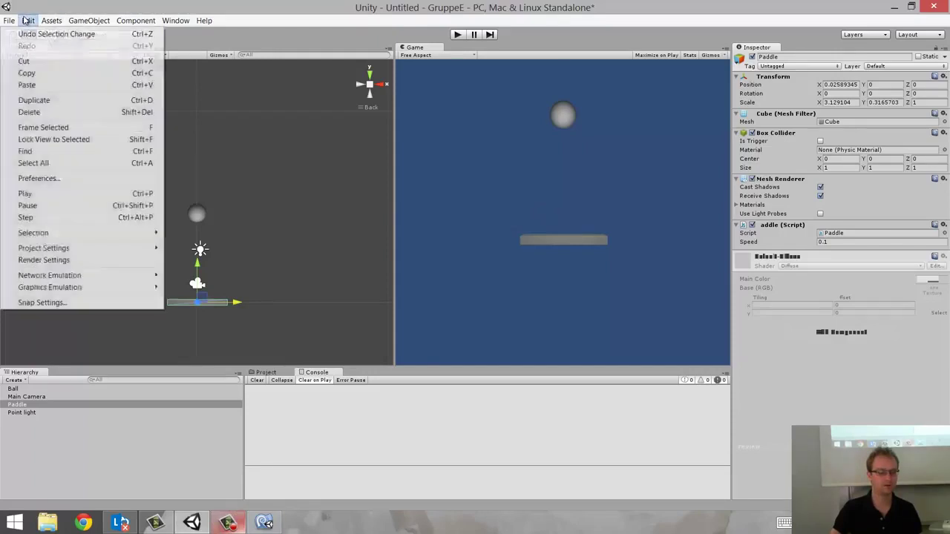
pyautogui.moveTo(52, 21)
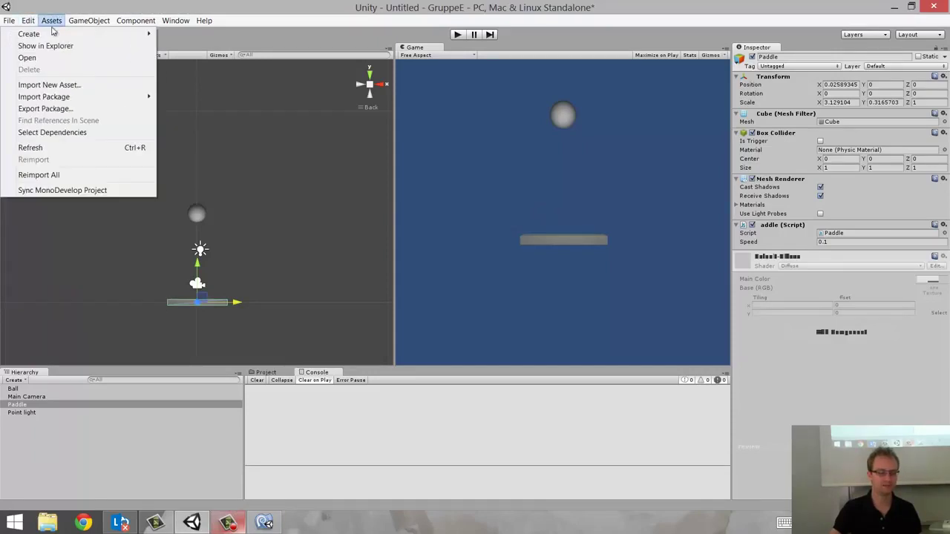
pyautogui.moveTo(61, 101)
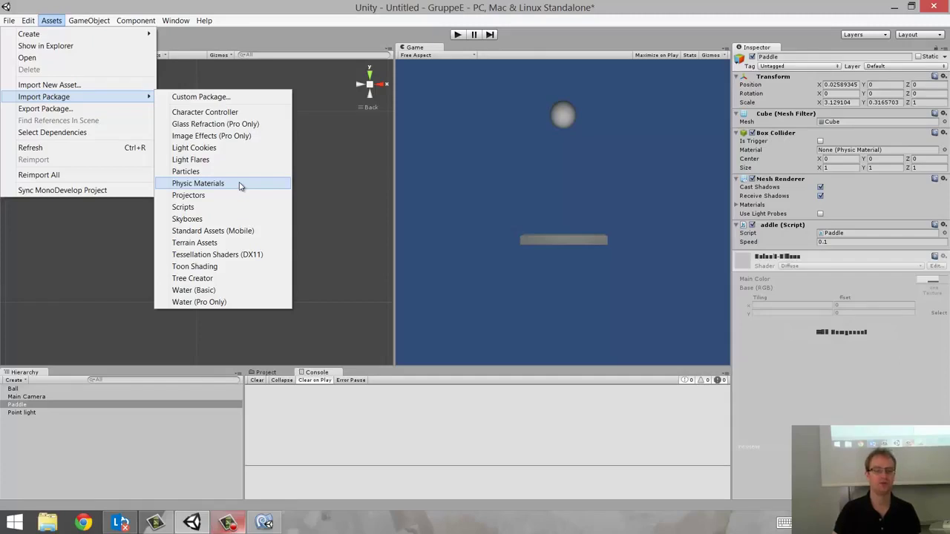
pyautogui.click(239, 185)
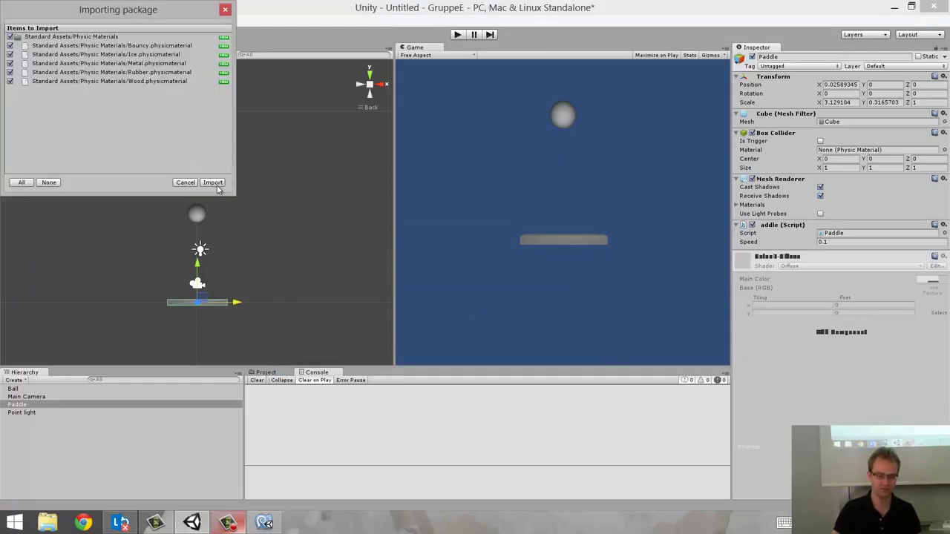
pyautogui.click(213, 183)
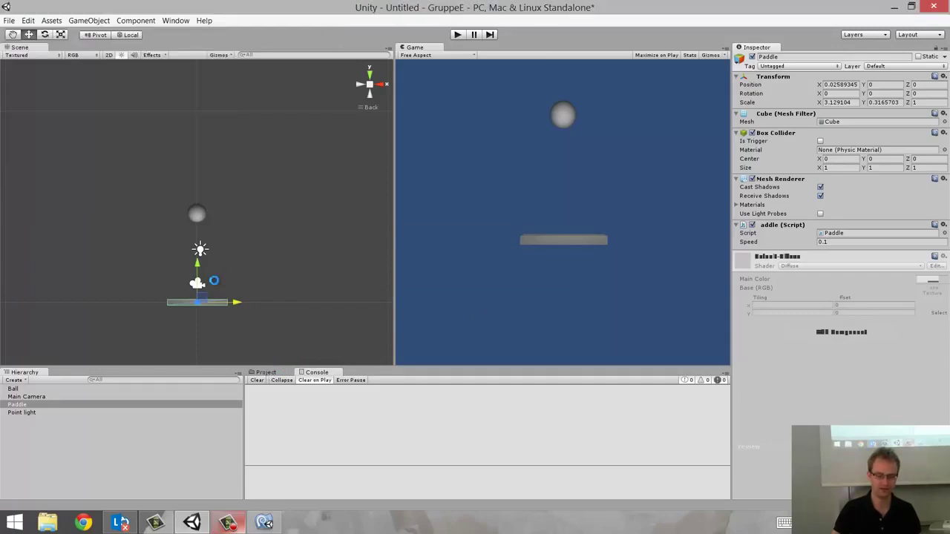
# Step: Open Standard Assets > Physic Materials in the Project panel and select the Bouncy material
pyautogui.click(265, 373)
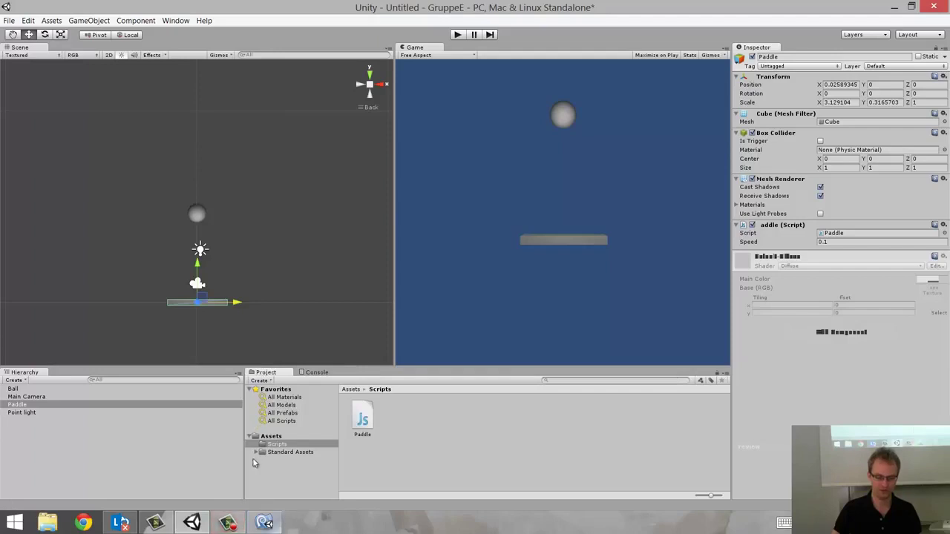
pyautogui.click(257, 452)
pyautogui.click(331, 461)
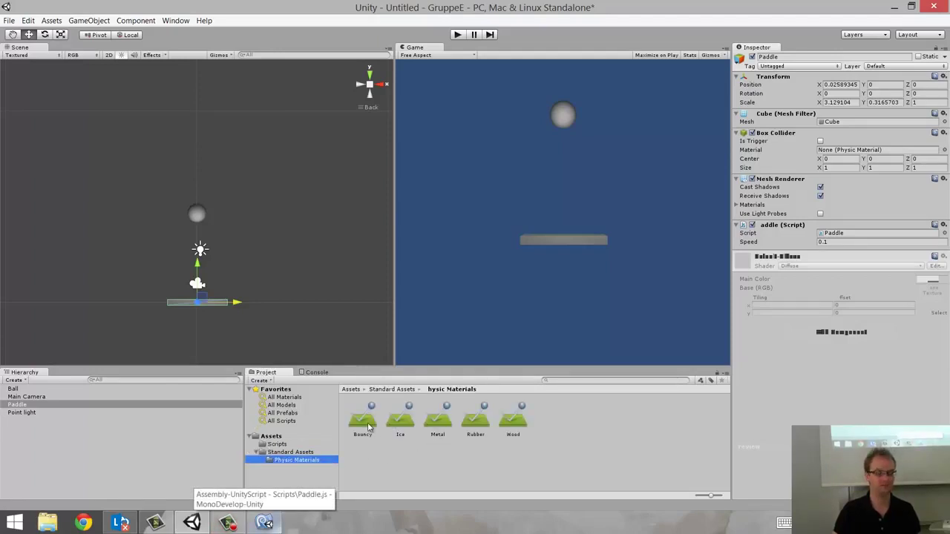
pyautogui.click(366, 429)
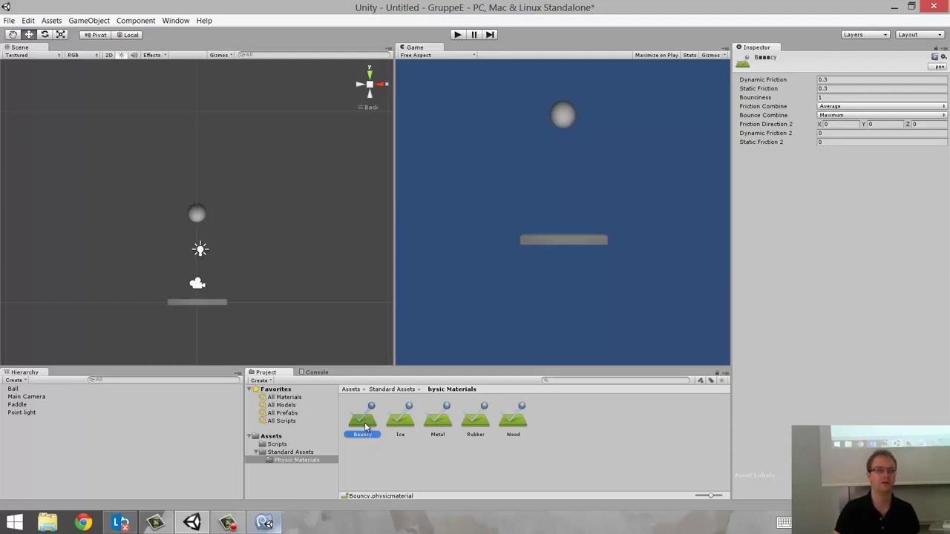
# Step: Apply the Bouncy material to the Ball, keep Bounciness at 1, and play the scene
pyautogui.moveTo(363, 427)
pyautogui.mouseDown()
pyautogui.moveTo(18, 385)
pyautogui.moveTo(15, 395)
pyautogui.mouseUp()
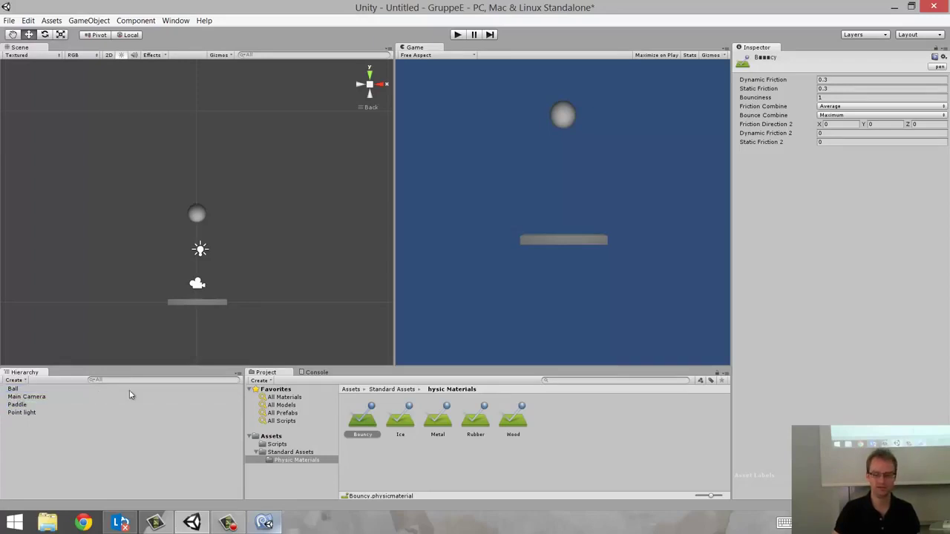
pyautogui.click(364, 443)
pyautogui.click(364, 424)
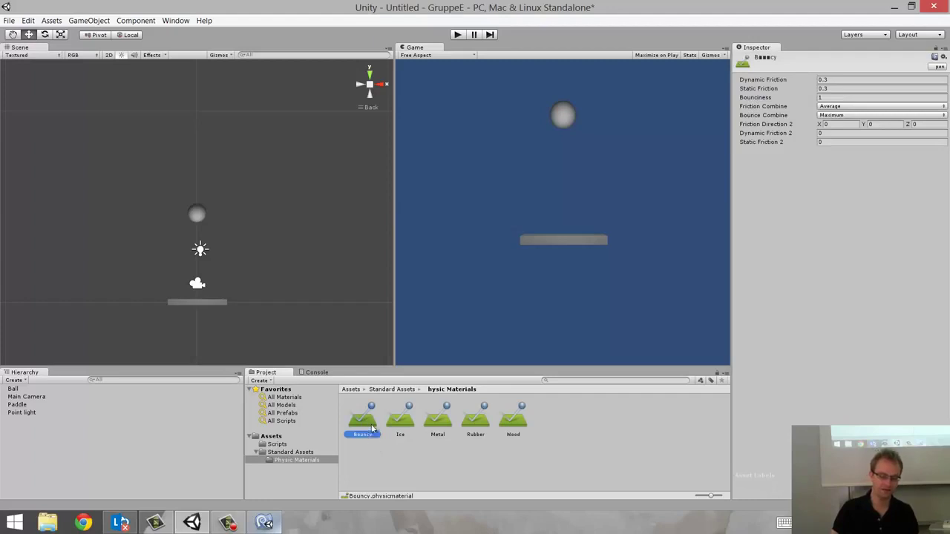
pyautogui.click(826, 81)
pyautogui.click(839, 97)
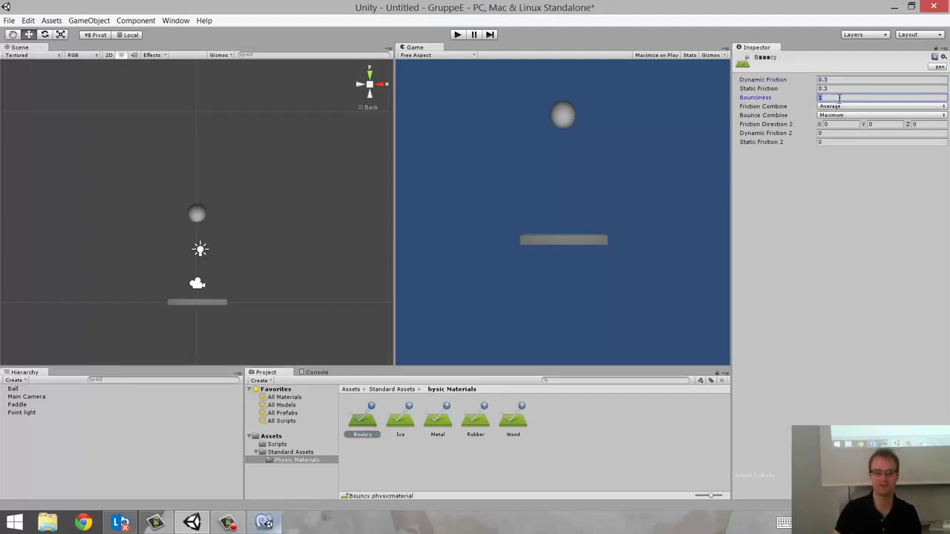
pyautogui.click(457, 34)
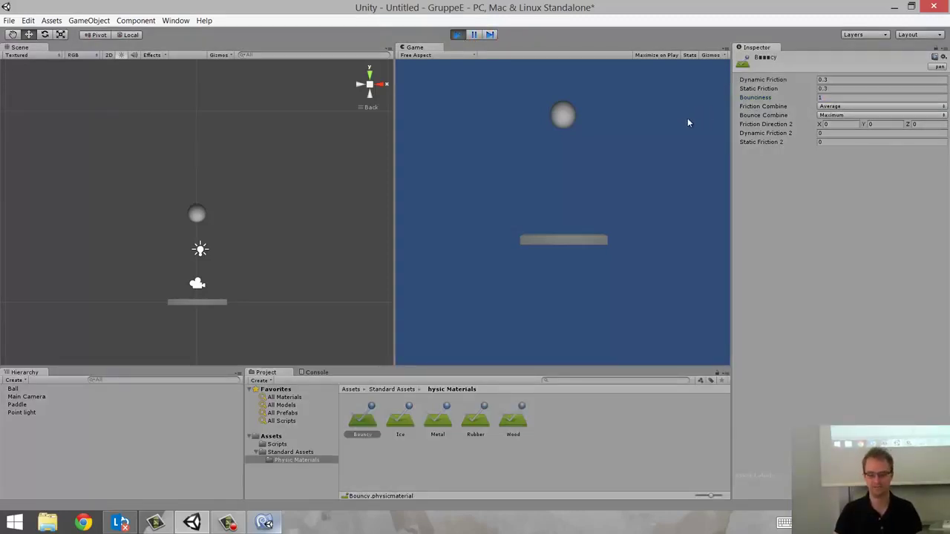
# Step: Try a Bounciness of 0.6 in a replay, then stop and set Bounciness back to 1
pyautogui.click(830, 98)
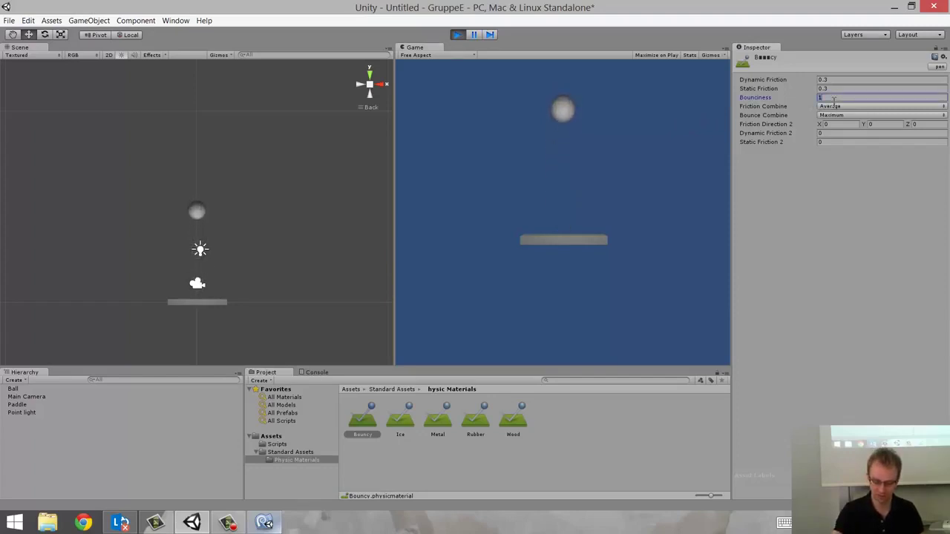
pyautogui.write('0.6')
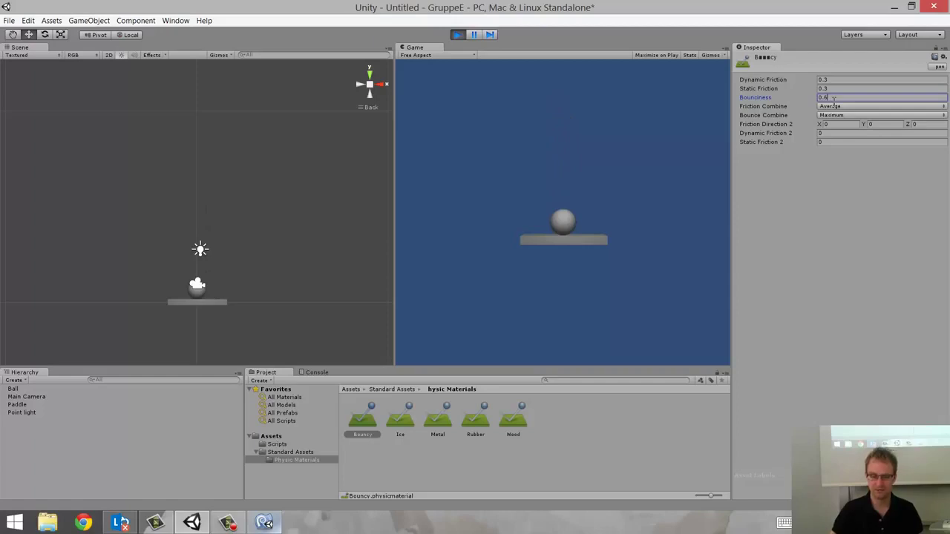
pyautogui.click(456, 35)
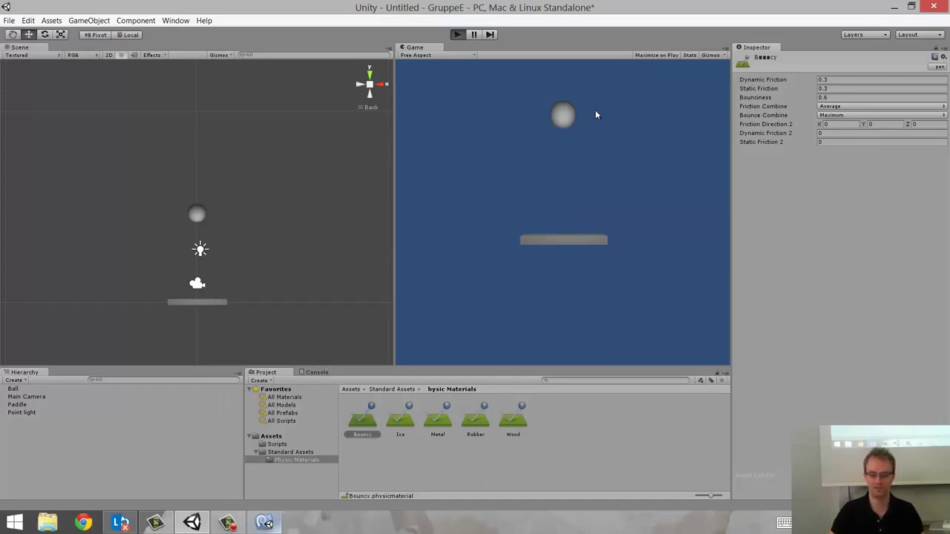
pyautogui.hotkey('ctrl', 'p')
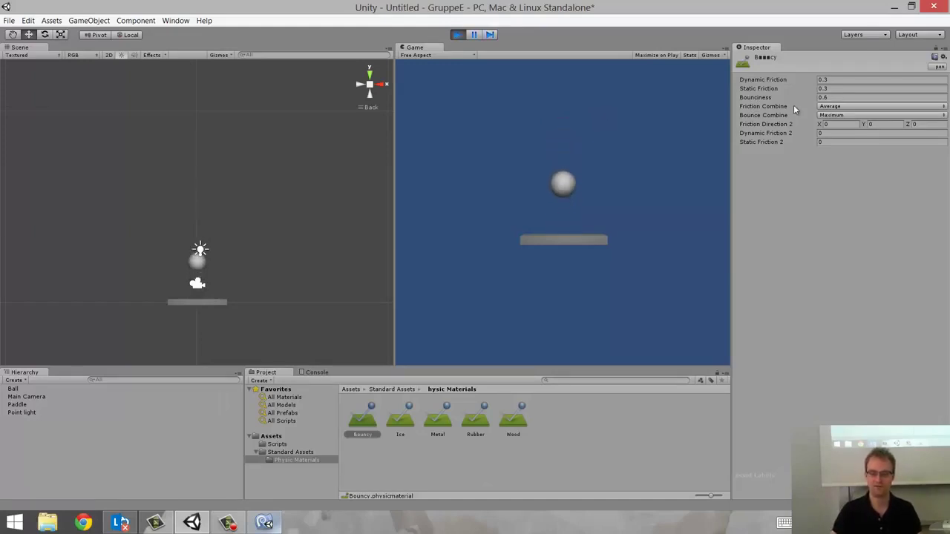
pyautogui.click(824, 97)
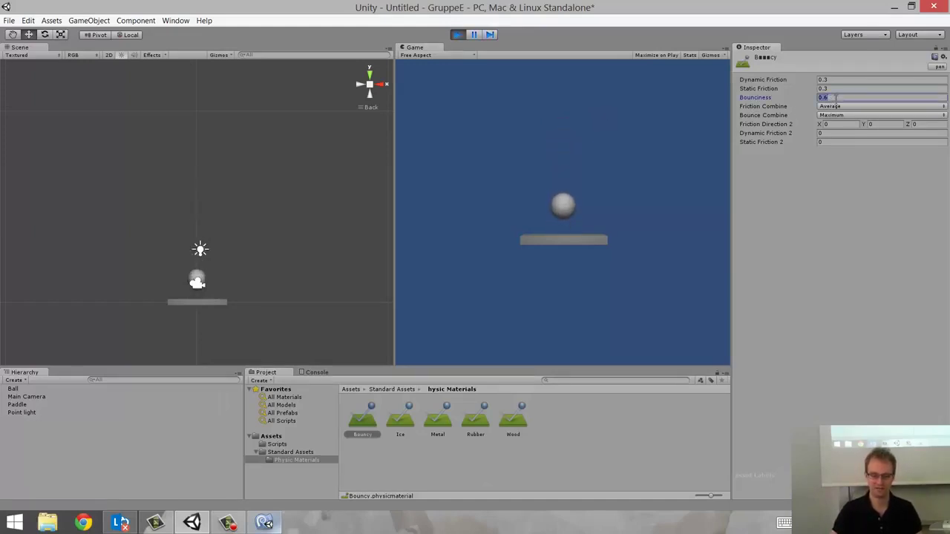
pyautogui.click(458, 35)
pyautogui.click(837, 97)
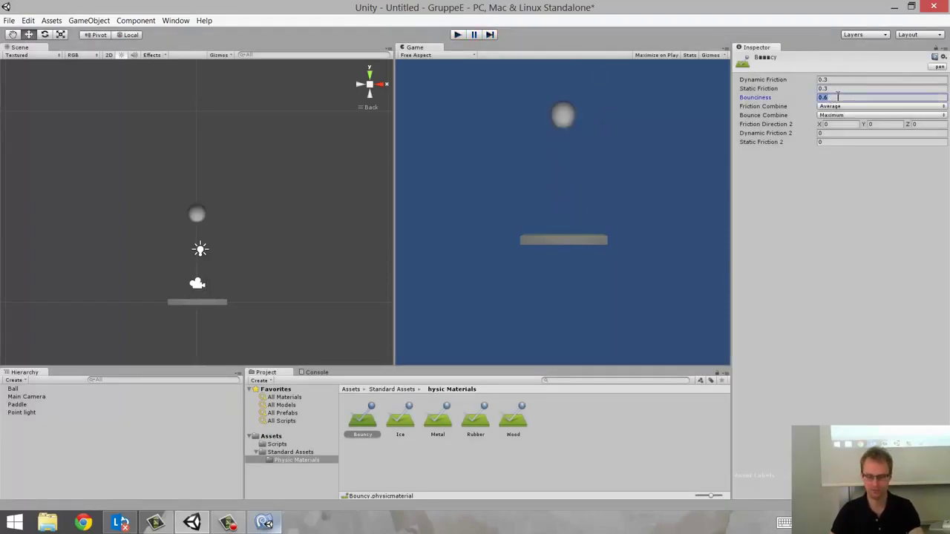
pyautogui.write('1')
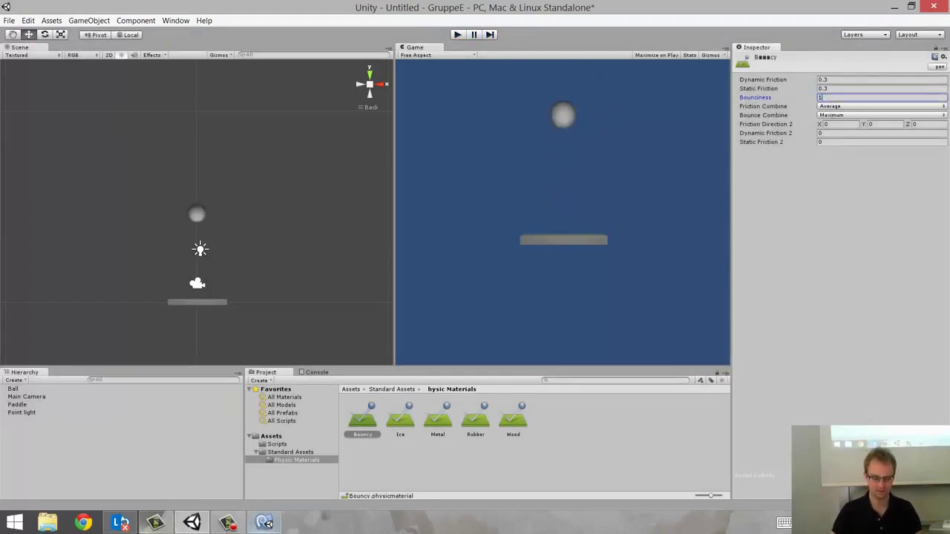
pyautogui.click(228, 523)
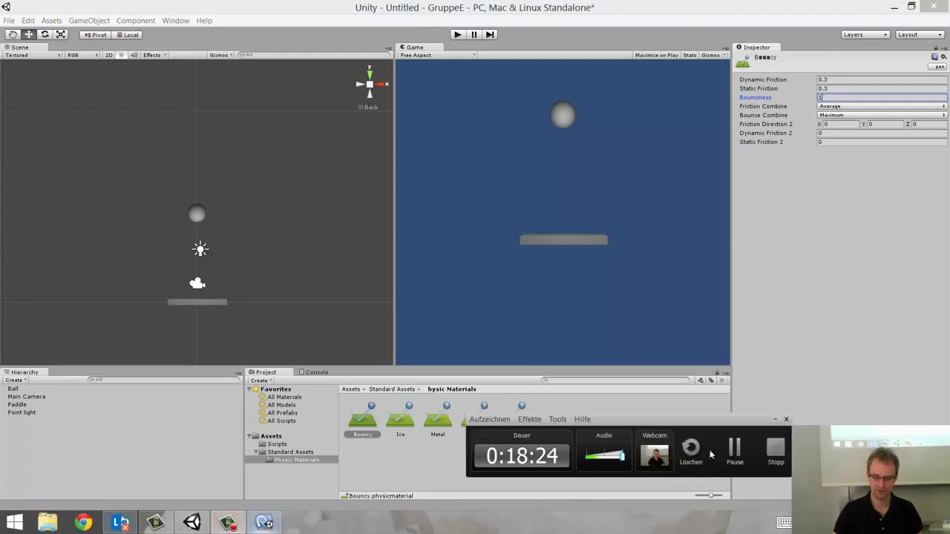
# Step: Duplicate the LeftArrow and RightArrow blocks below themselves in Paddle.js
pyautogui.click(265, 523)
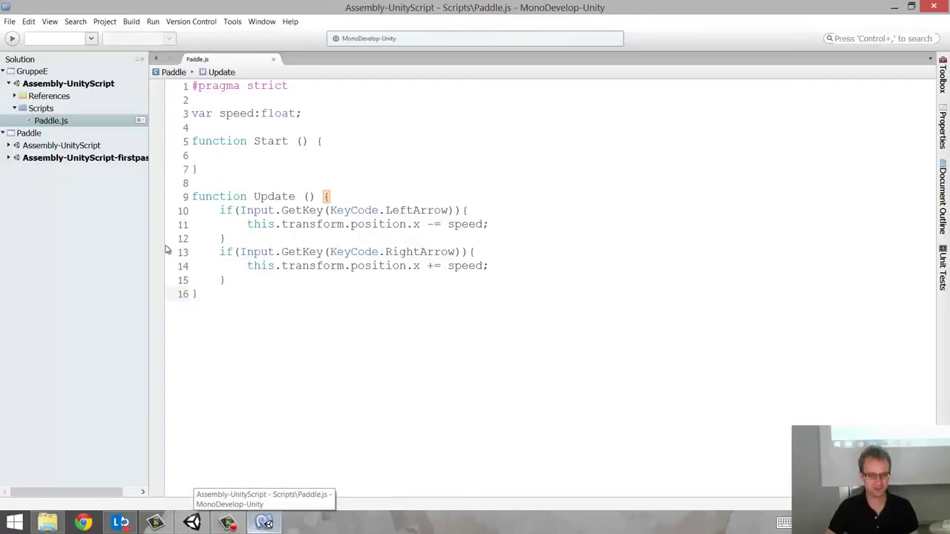
pyautogui.moveTo(251, 287); pyautogui.dragTo(192, 218)
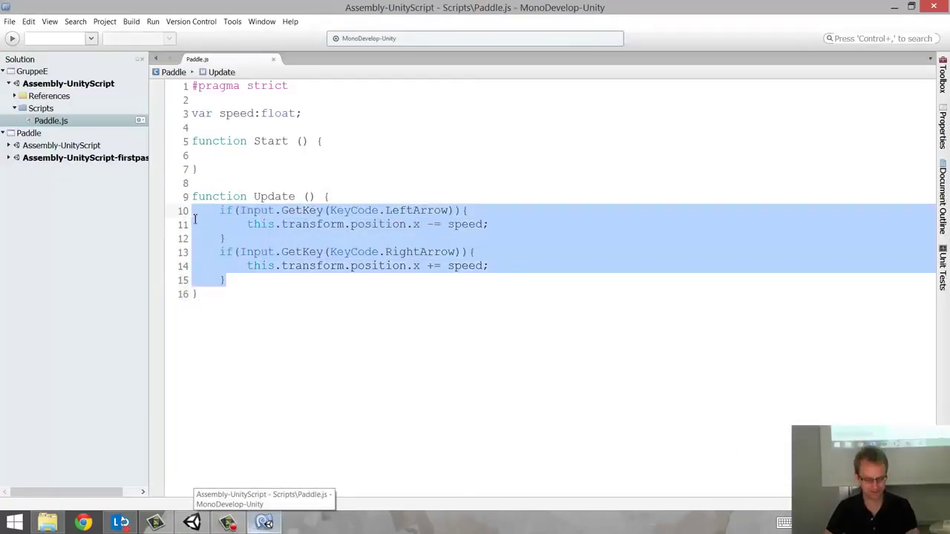
pyautogui.hotkey('ctrl', 'c')
pyautogui.click(243, 279)
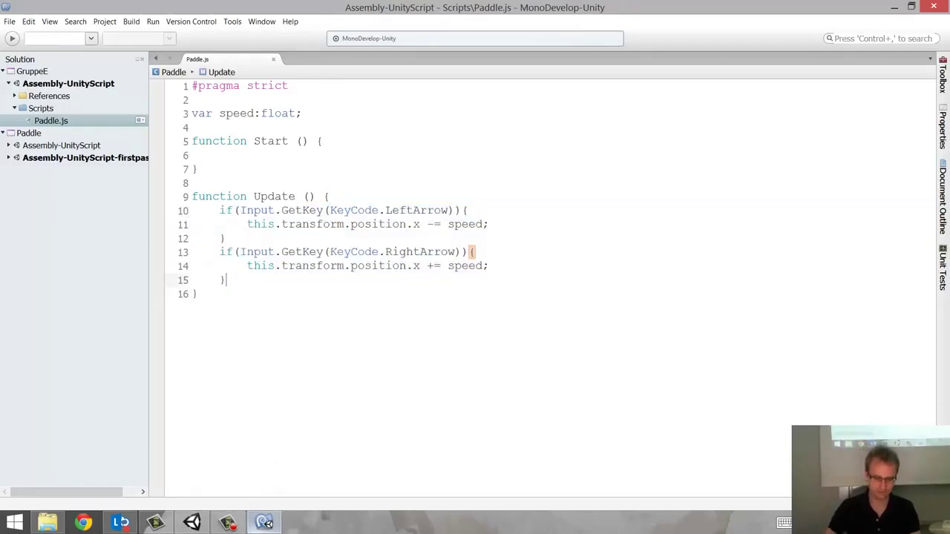
pyautogui.press('Return')
pyautogui.hotkey('ctrl', 'v')
pyautogui.click(239, 293)
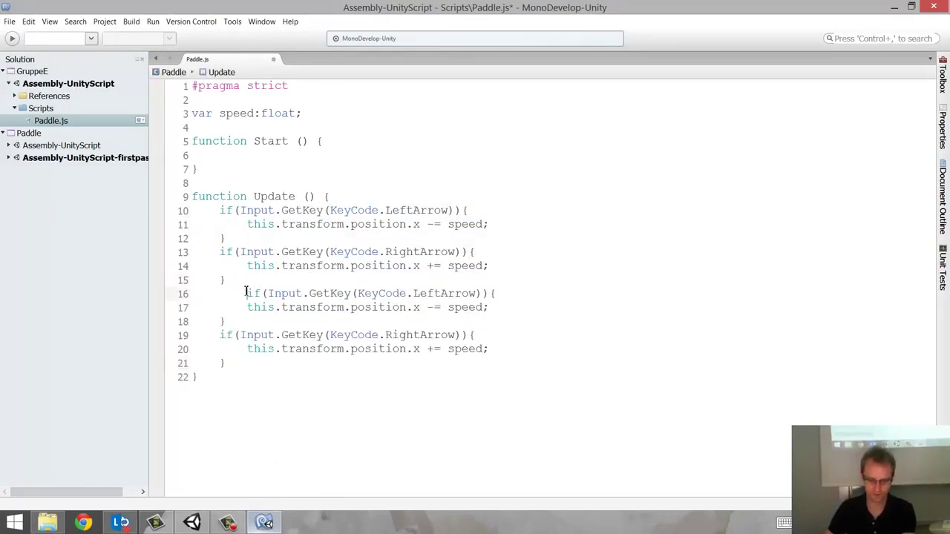
pyautogui.press('BackSpace')
# Step: Make the first pasted block check UpArrow and change rotation.z by speed/10
pyautogui.moveTo(386, 293); pyautogui.dragTo(413, 293)
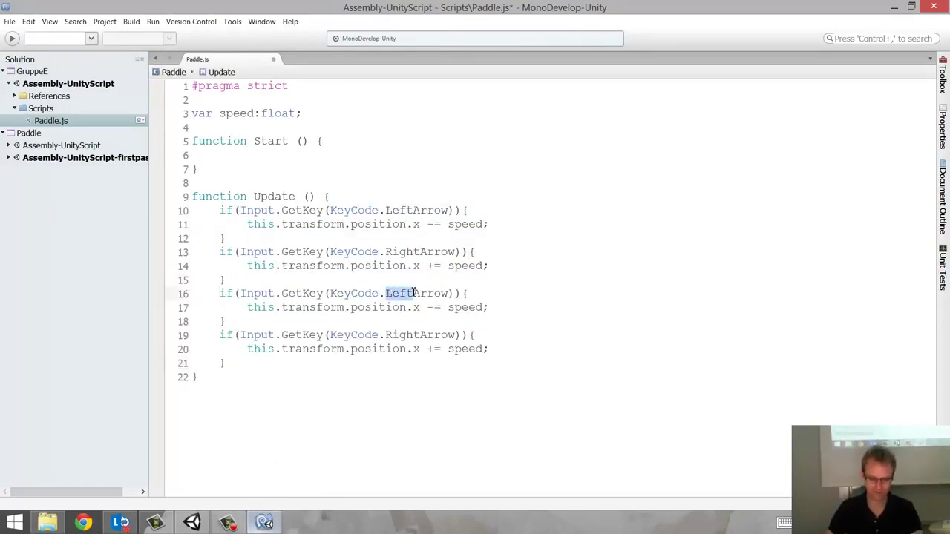
pyautogui.write('Up')
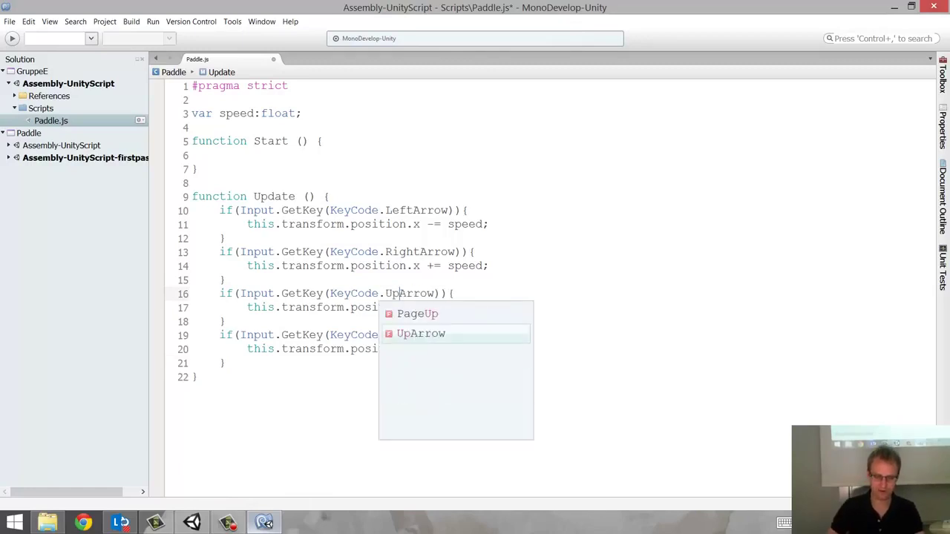
pyautogui.click(354, 310)
pyautogui.doubleClick(364, 308)
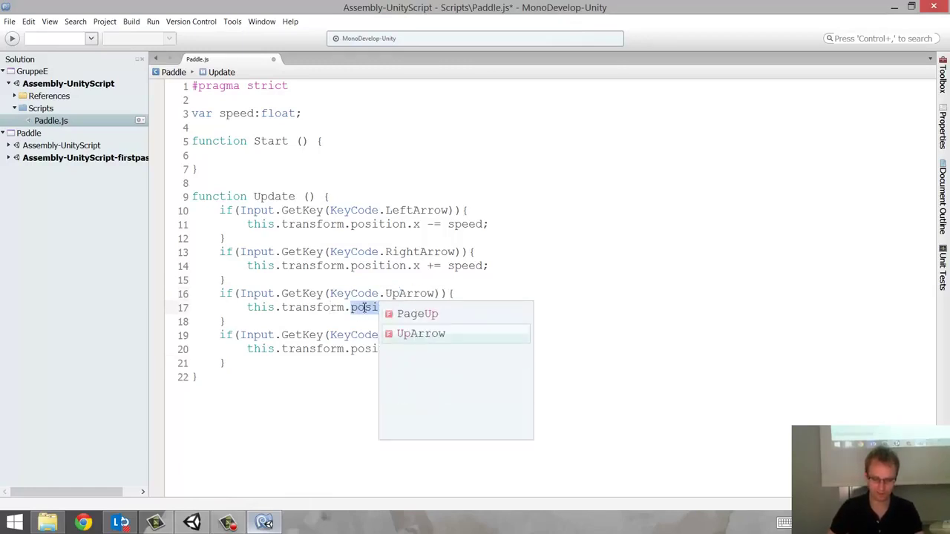
pyautogui.press('Down')
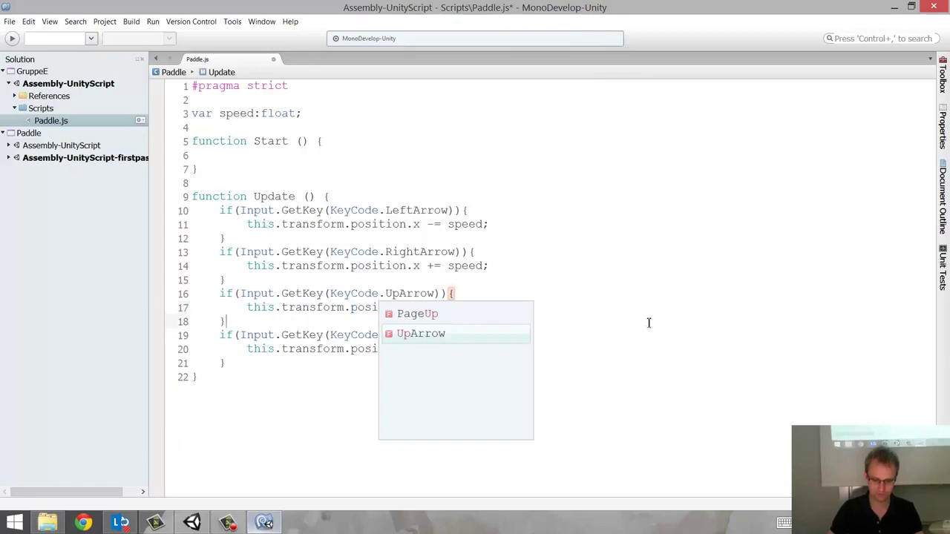
pyautogui.doubleClick(413, 300)
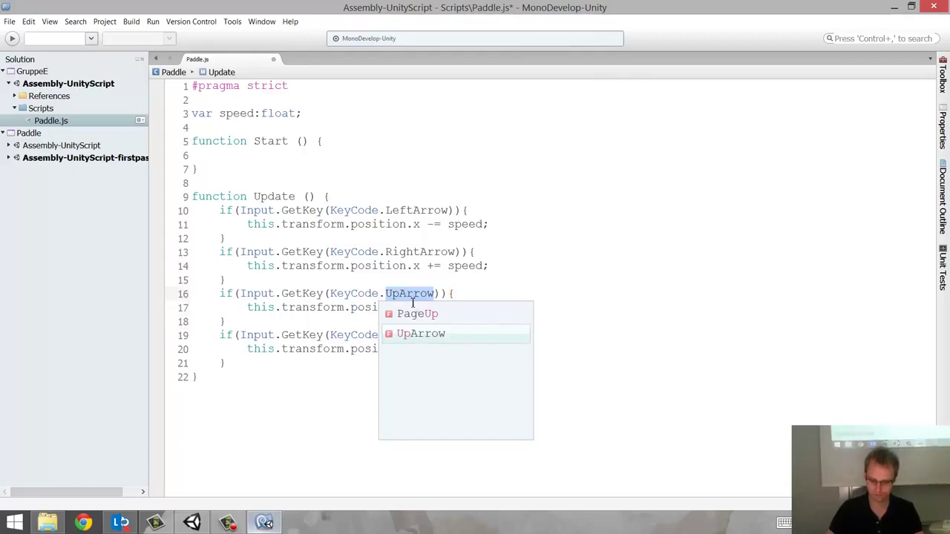
pyautogui.click(413, 303)
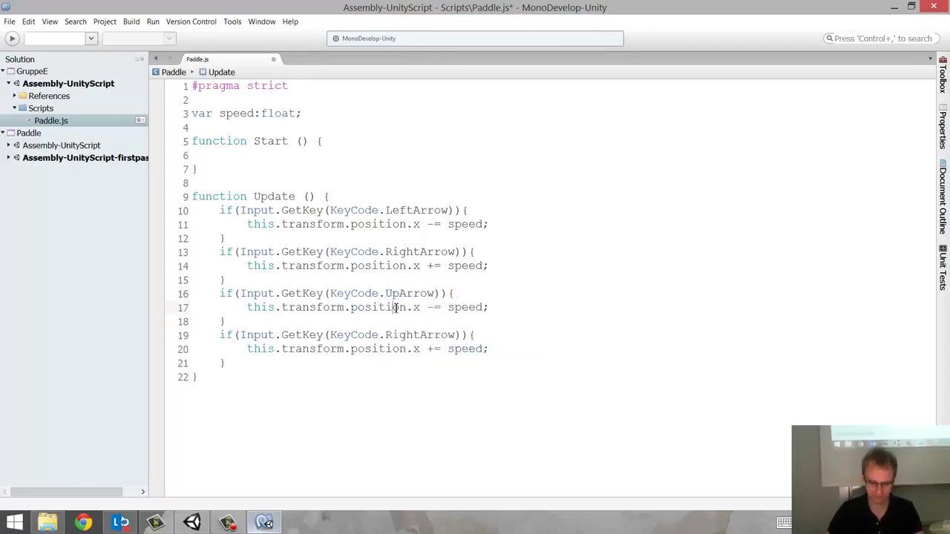
pyautogui.doubleClick(396, 308)
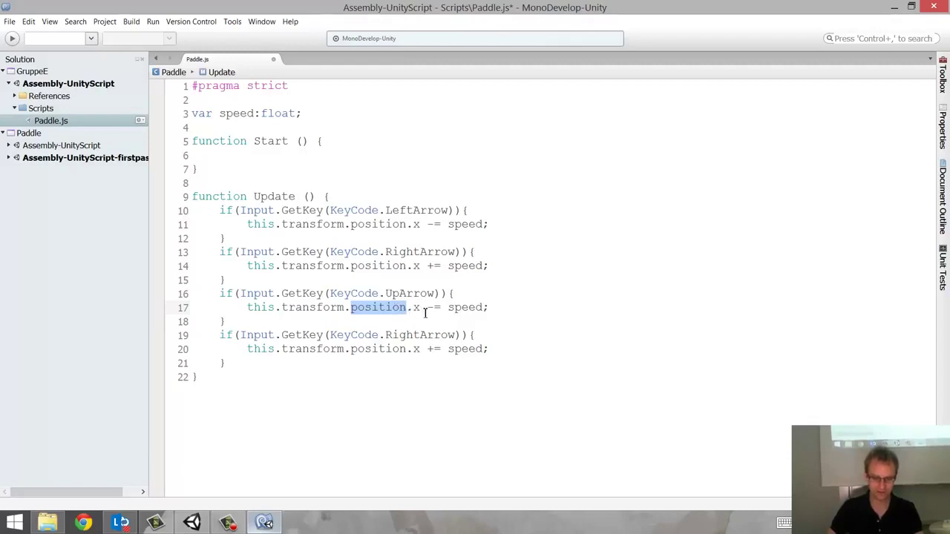
pyautogui.moveTo(421, 309); pyautogui.dragTo(355, 311)
pyautogui.write('ro')
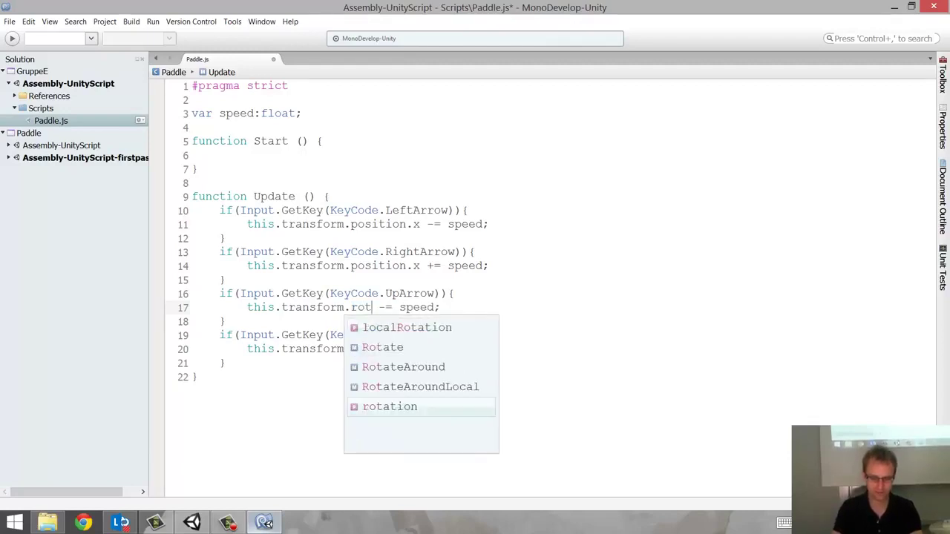
pyautogui.write('tation.z')
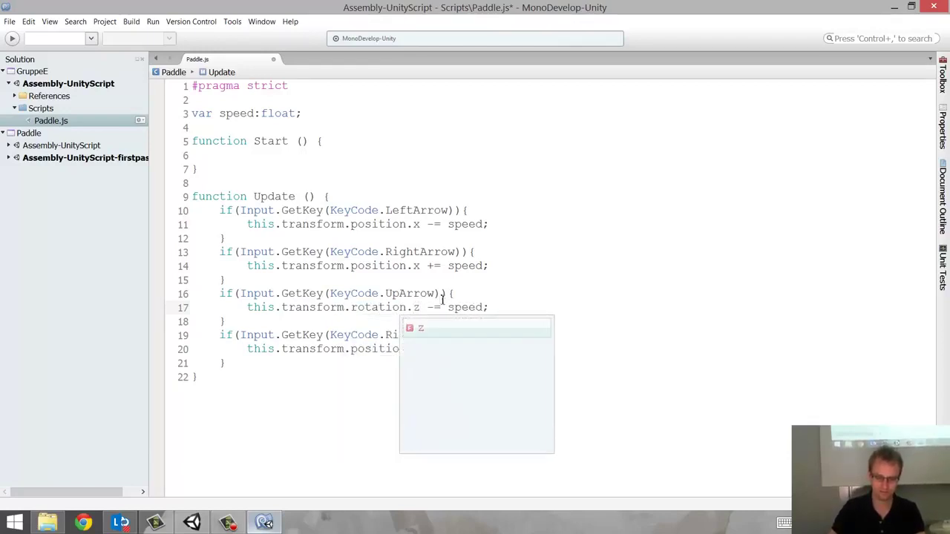
pyautogui.click(481, 307)
pyautogui.press('BackSpace')
pyautogui.press('BackSpace')
pyautogui.press('BackSpace')
pyautogui.press('BackSpace')
pyautogui.press('BackSpace')
pyautogui.press('BackSpace')
pyautogui.write('/')
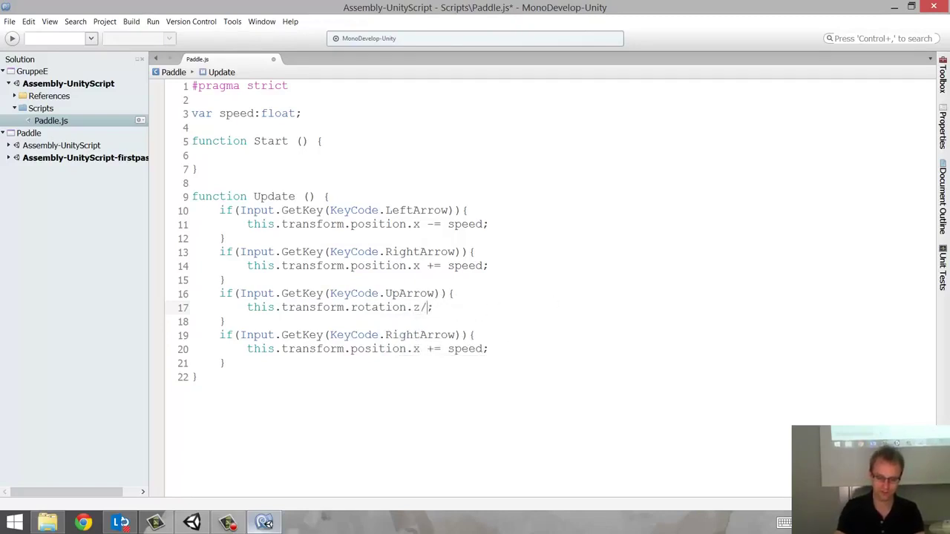
pyautogui.write('1')
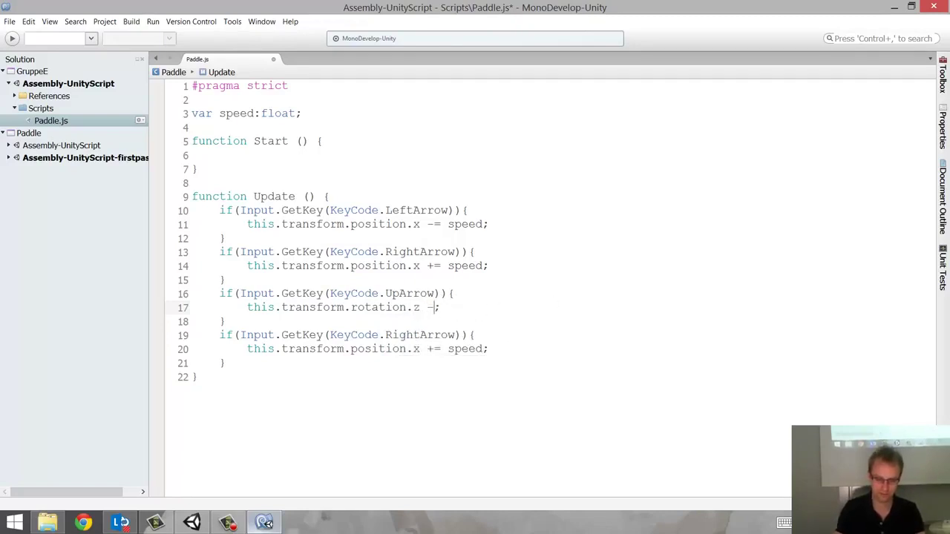
pyautogui.write('= speed/1')
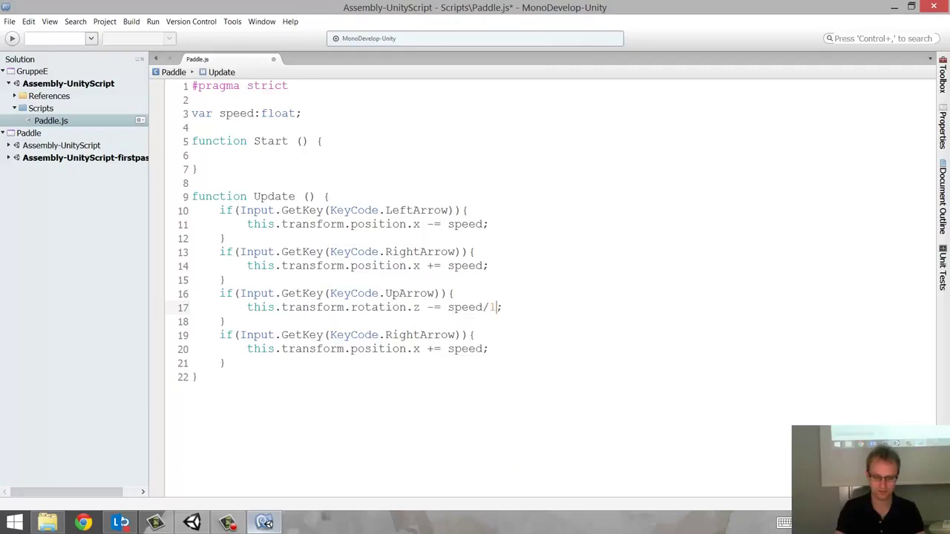
pyautogui.write('0')
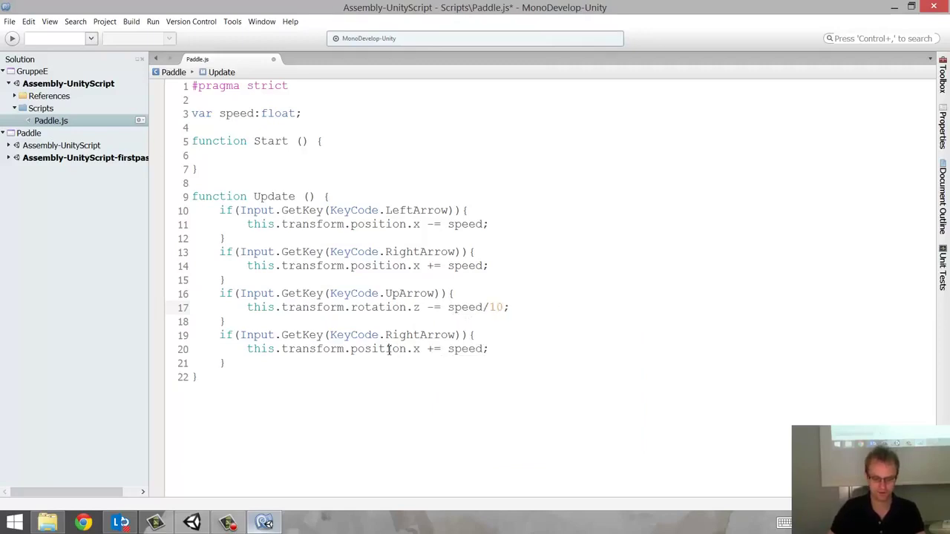
# Step: Make the second pasted block check DownArrow and add speed/10 to rotation.z, then save
pyautogui.moveTo(352, 349); pyautogui.dragTo(521, 350)
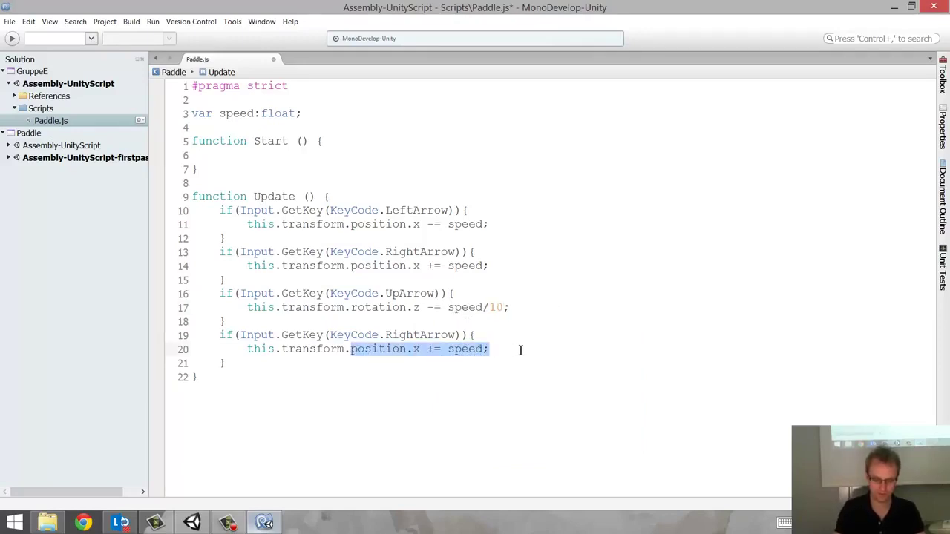
pyautogui.write('rot')
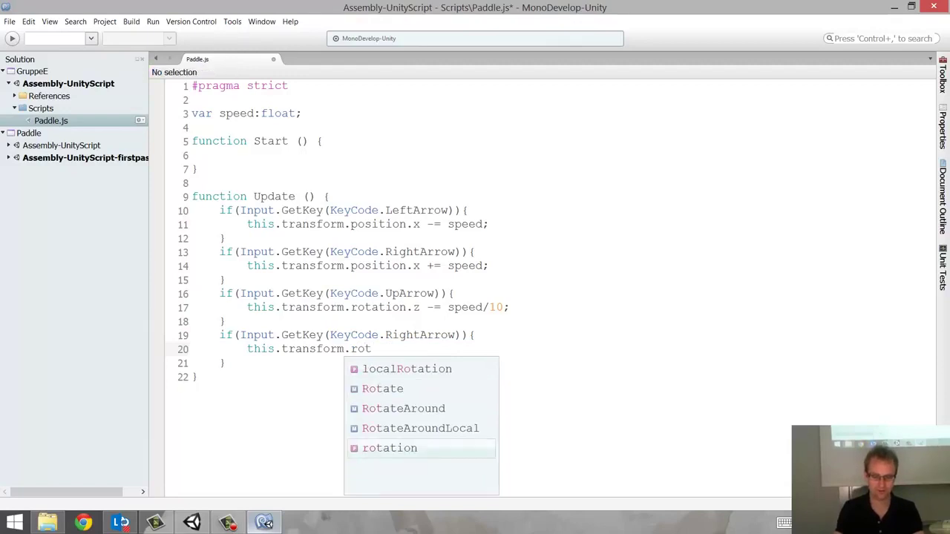
pyautogui.press('Return')
pyautogui.write('.z +=')
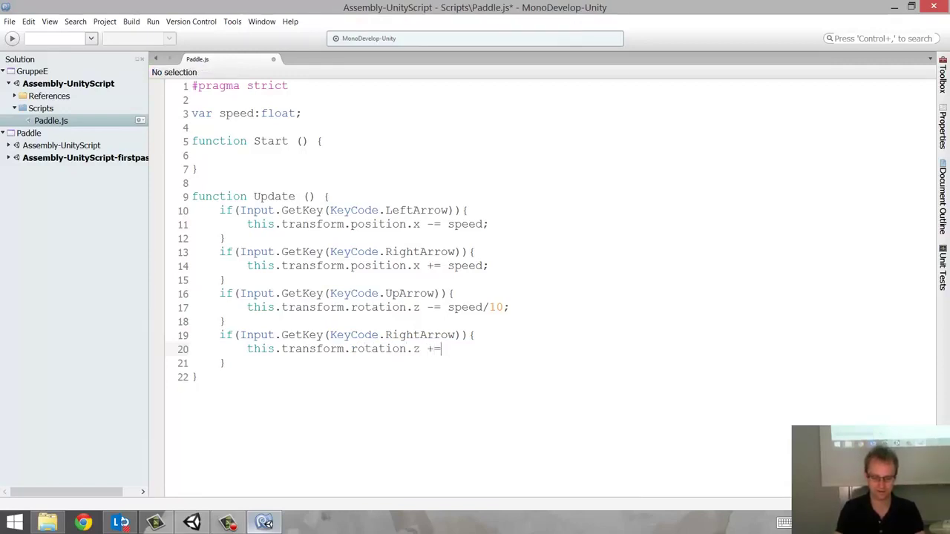
pyautogui.write(' spe')
pyautogui.press('Return')
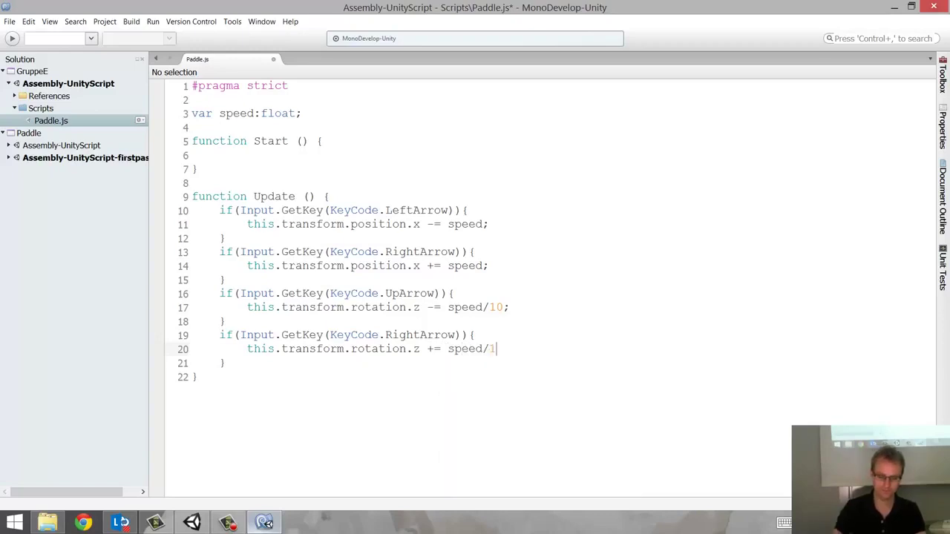
pyautogui.write('0')
pyautogui.moveTo(386, 336); pyautogui.dragTo(420, 335)
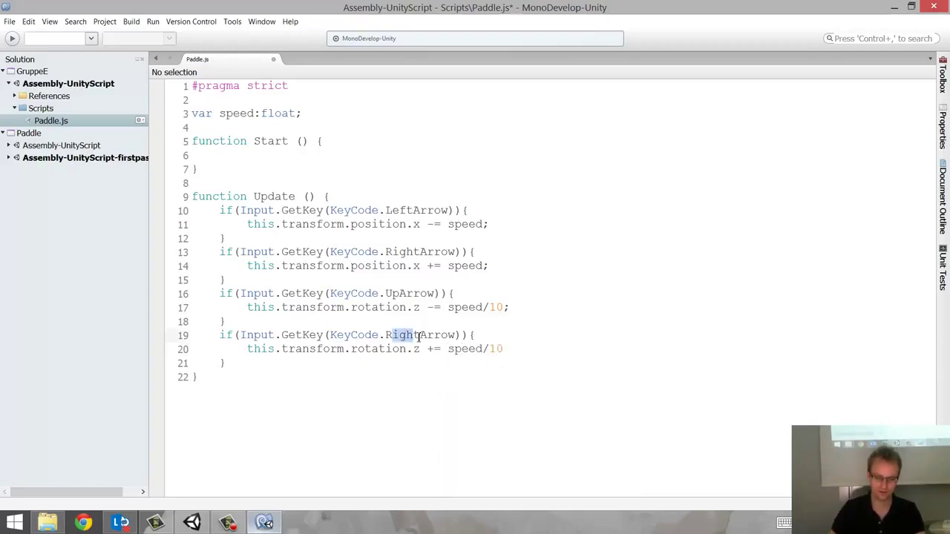
pyautogui.press('BackSpace')
pyautogui.press('BackSpace')
pyautogui.write('Do')
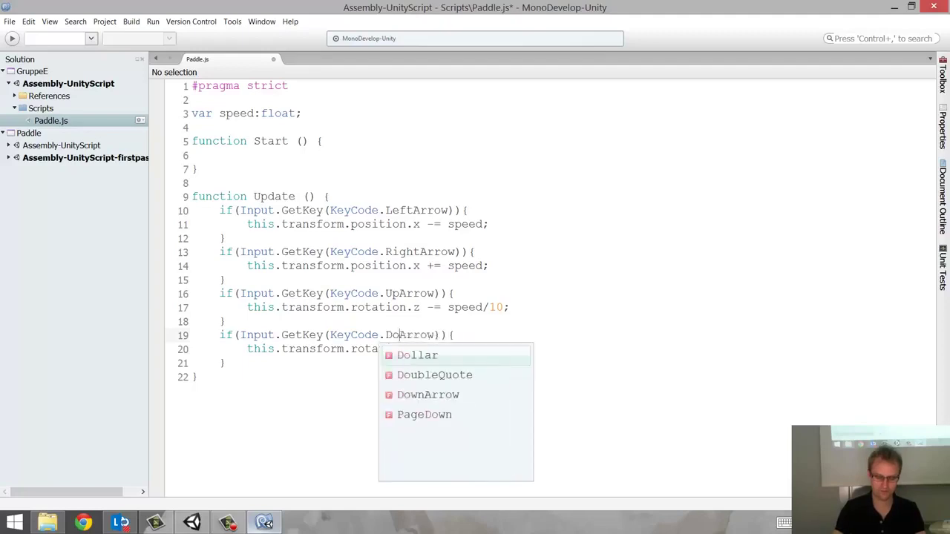
pyautogui.write('wn')
pyautogui.click(248, 266)
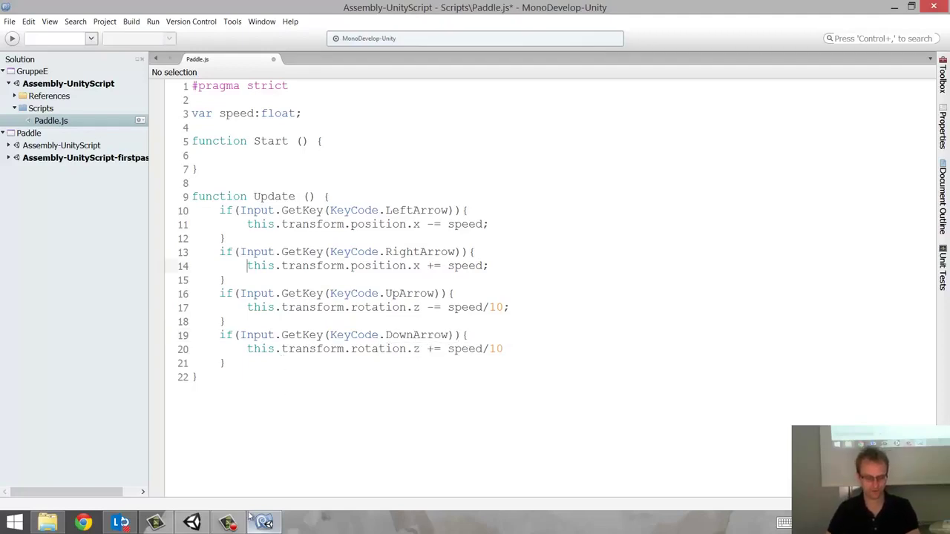
pyautogui.hotkey('ctrl', 's')
pyautogui.click(194, 524)
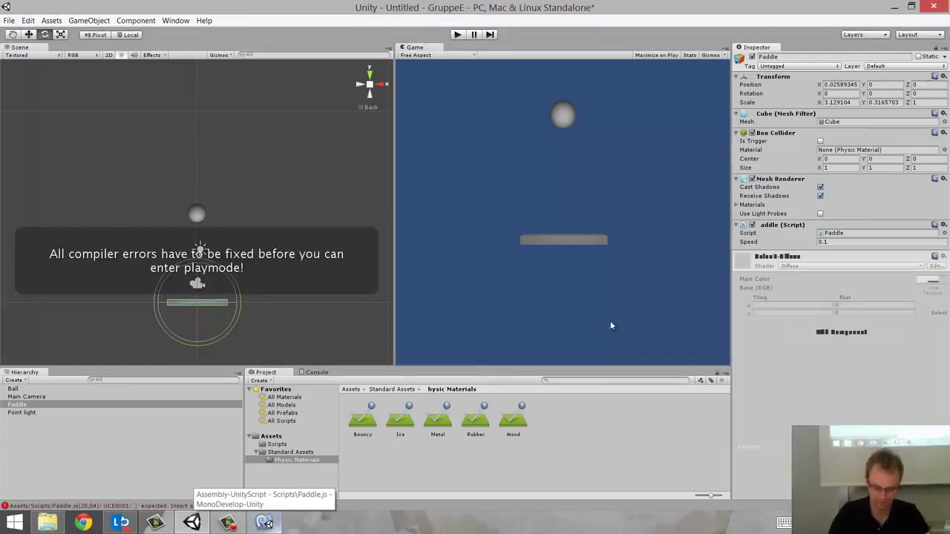
# Step: Open the Console error and add the missing ';' at the end of line 20, then save
pyautogui.click(328, 373)
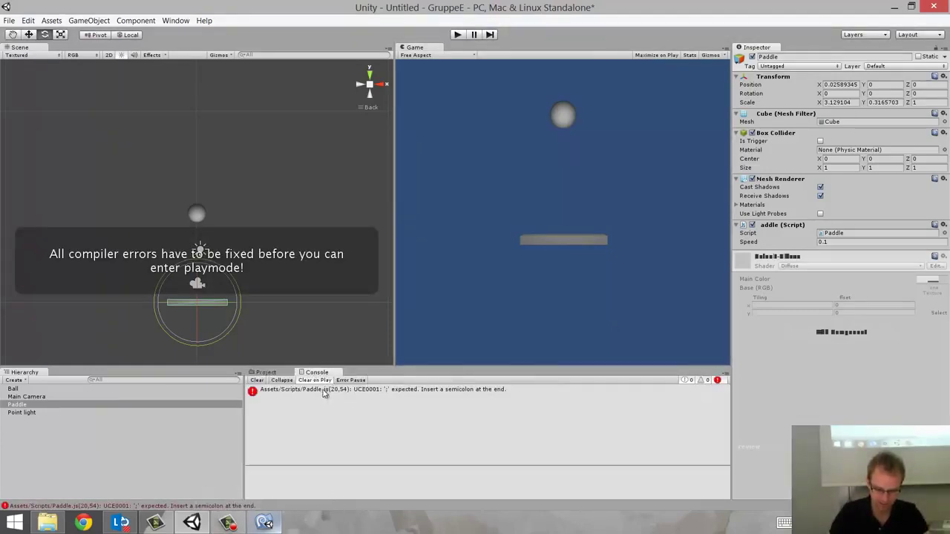
pyautogui.doubleClick(325, 391)
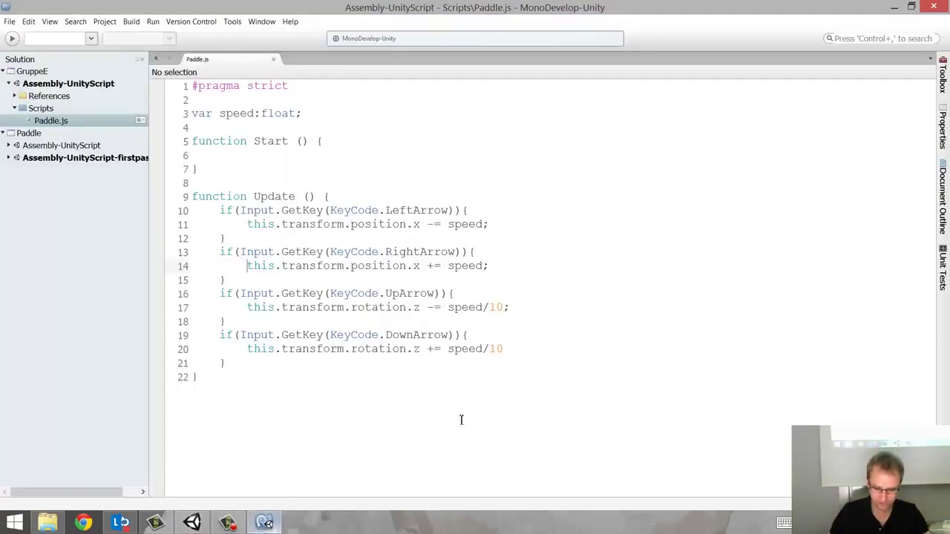
pyautogui.click(536, 355)
pyautogui.write(';')
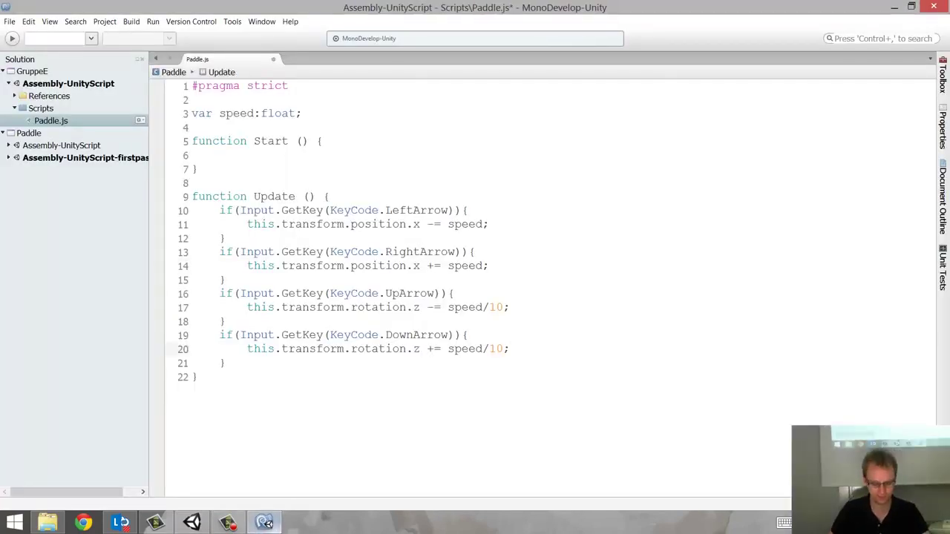
pyautogui.hotkey('ctrl', 's')
pyautogui.click(192, 522)
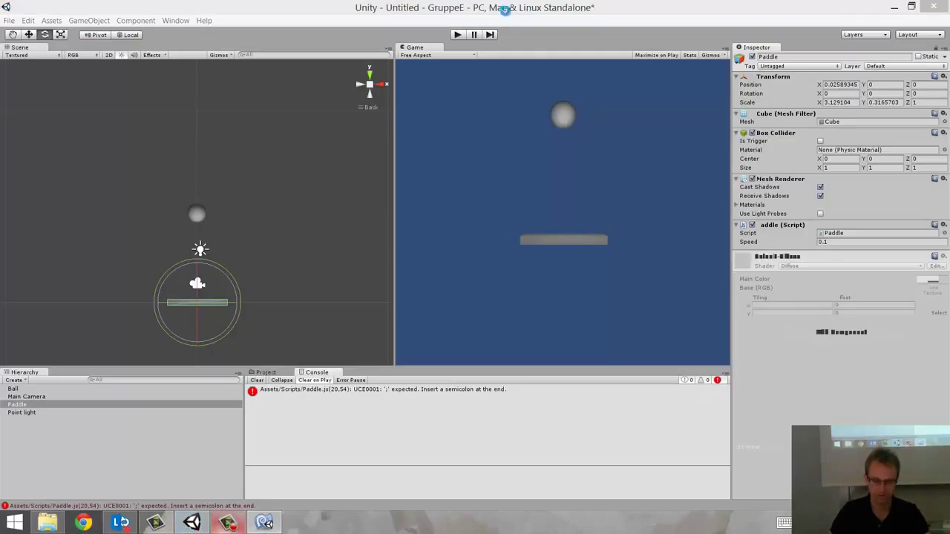
# Step: Play the game and press Right to slide and tilt the paddle to about 6.9°, then stop
pyautogui.click(457, 34)
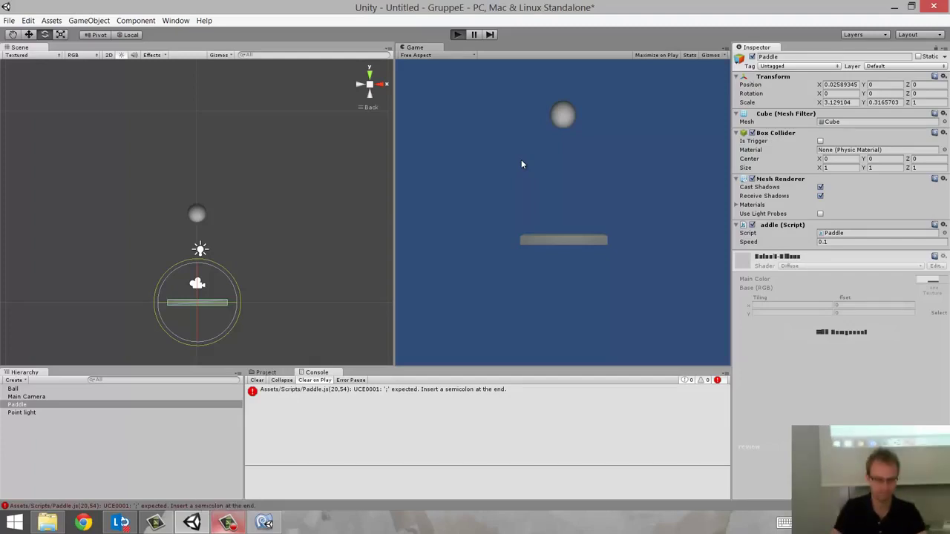
pyautogui.hotkey('ctrl', 'p')
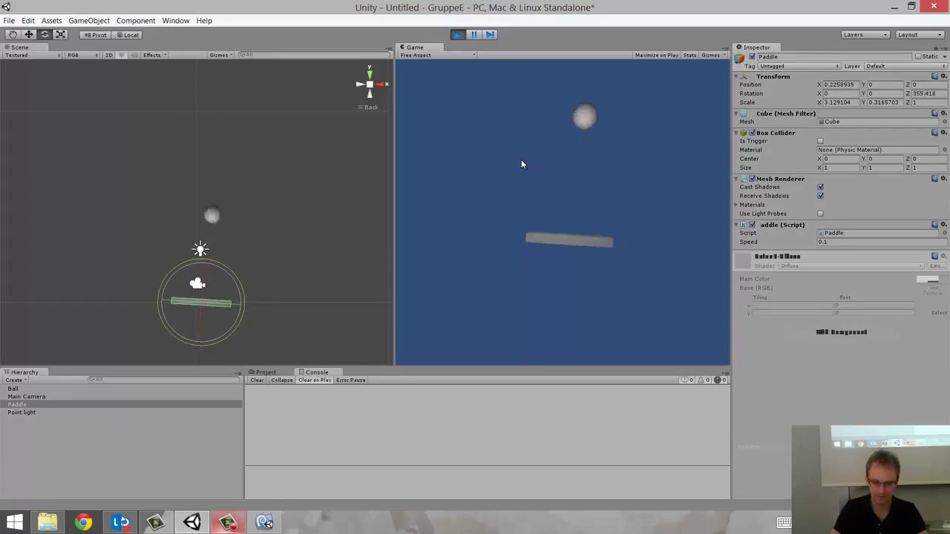
pyautogui.press('Right')
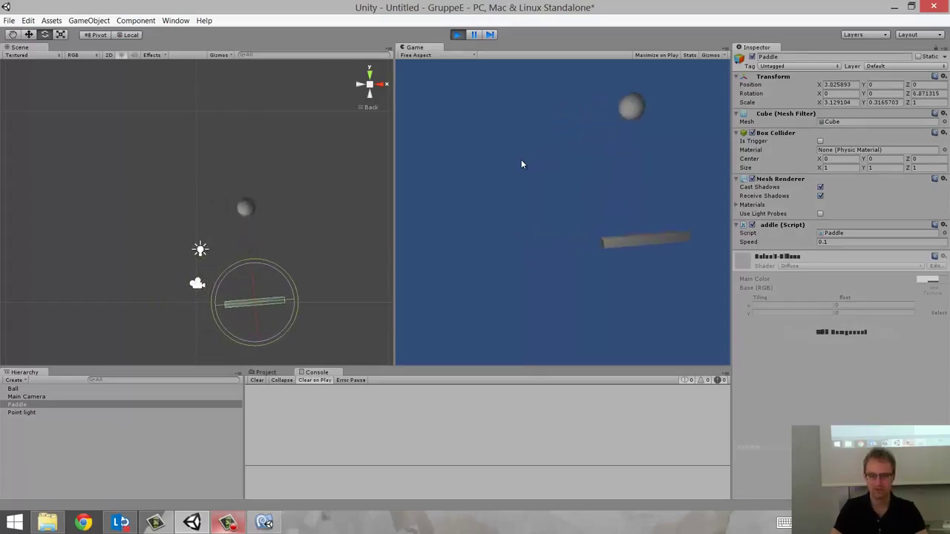
pyautogui.press('Right')
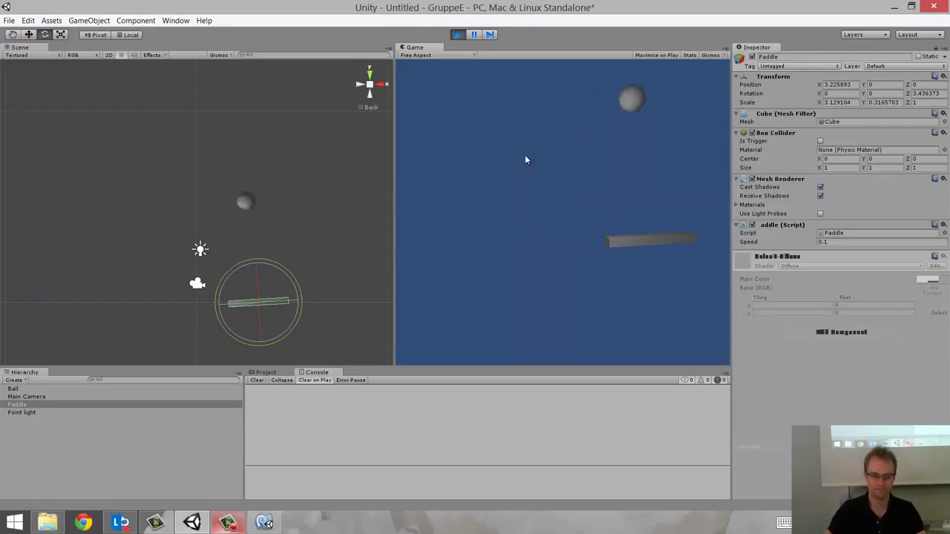
pyautogui.click(460, 35)
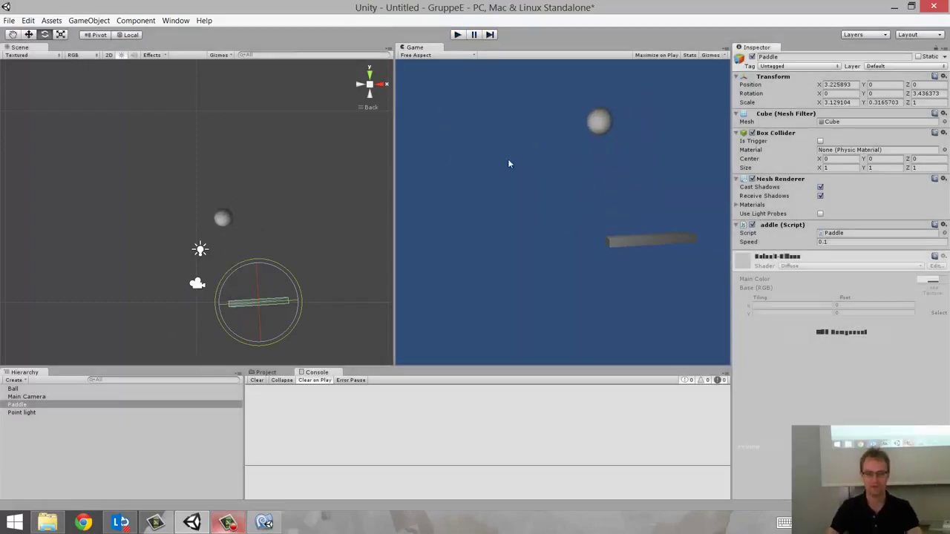
pyautogui.click(264, 523)
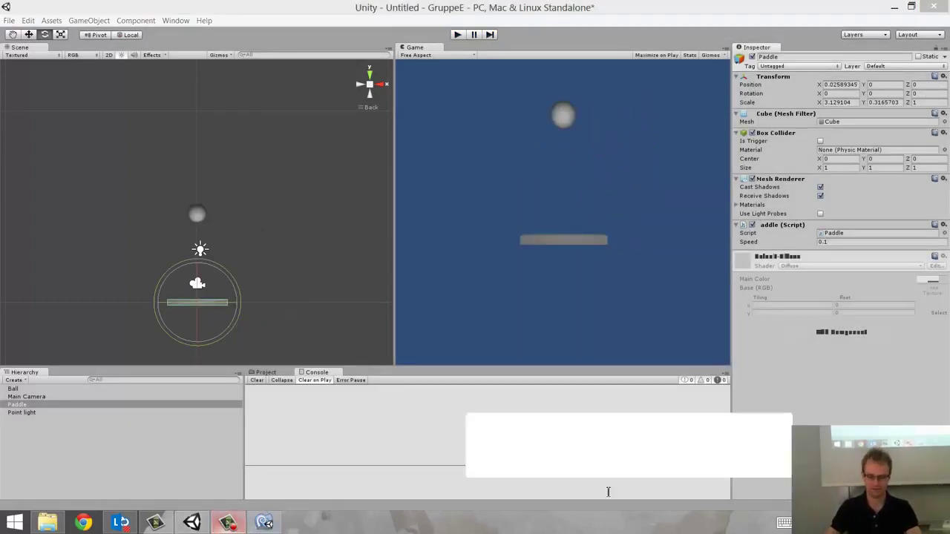
# Step: Dock the Project panel beside the Console and show the Physic Materials folder's Bouncy, Ice, Metal, Rubber and Wood
pyautogui.click(735, 455)
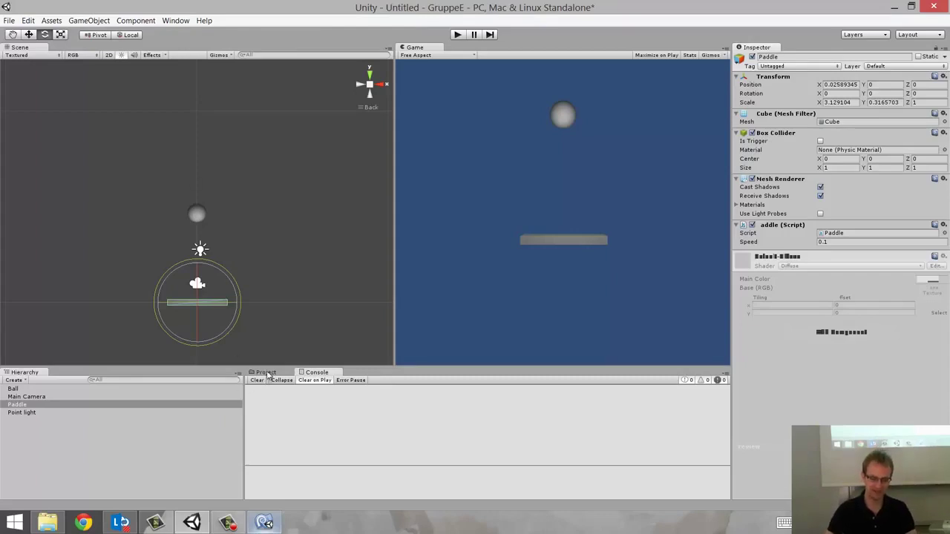
pyautogui.moveTo(265, 372)
pyautogui.mouseDown()
pyautogui.moveTo(73, 324)
pyautogui.moveTo(705, 432)
pyautogui.mouseUp()
pyautogui.moveTo(703, 427); pyautogui.dragTo(702, 428)
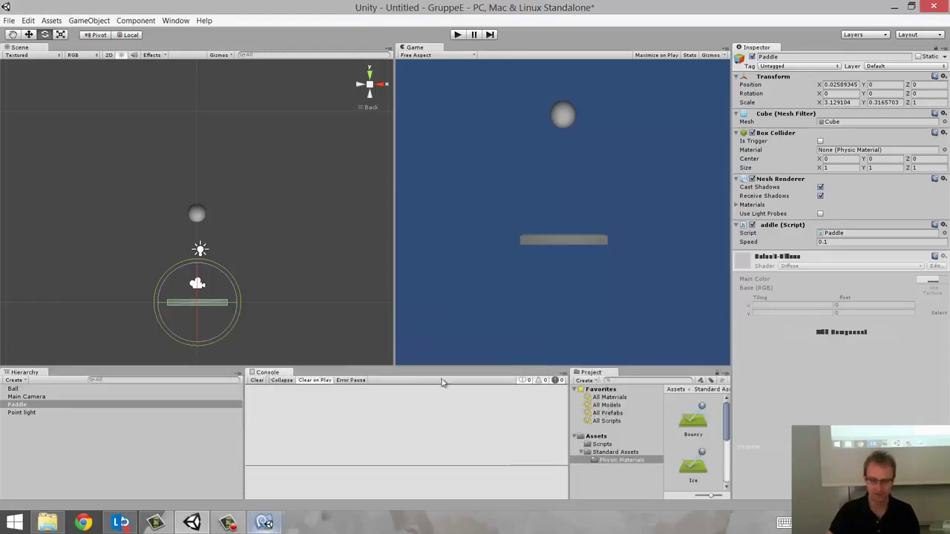
pyautogui.moveTo(591, 372); pyautogui.dragTo(475, 389)
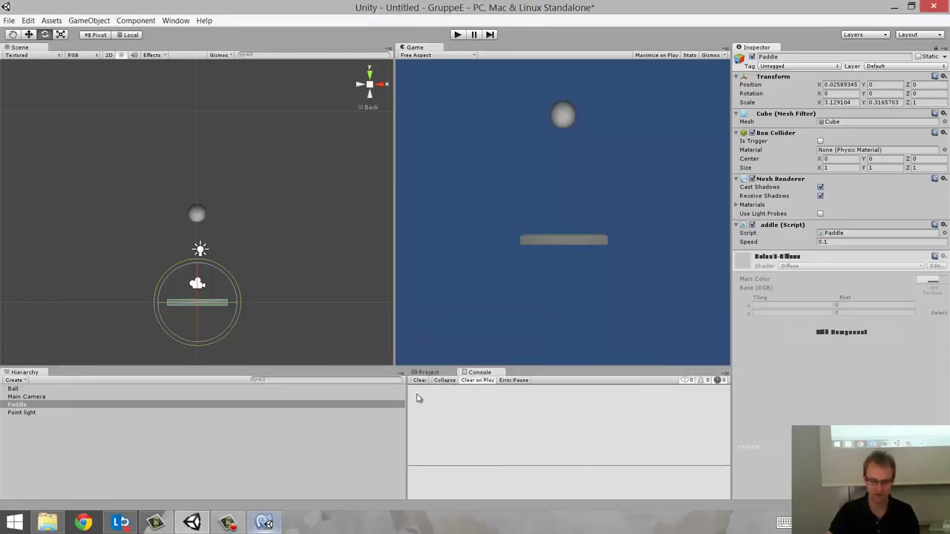
pyautogui.moveTo(408, 397); pyautogui.dragTo(232, 397)
pyautogui.click(249, 373)
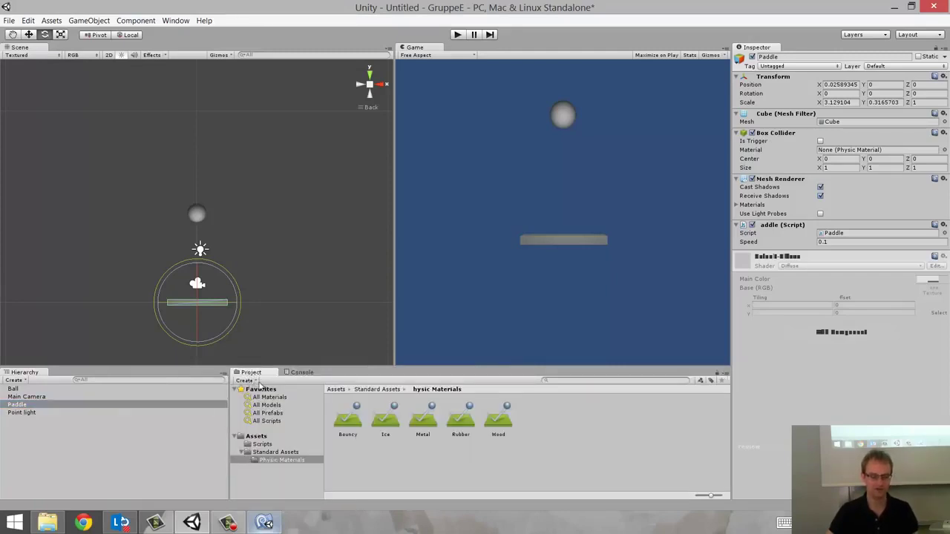
# Step: Create a new material named Ball and move it into the Assets folder
pyautogui.click(251, 384)
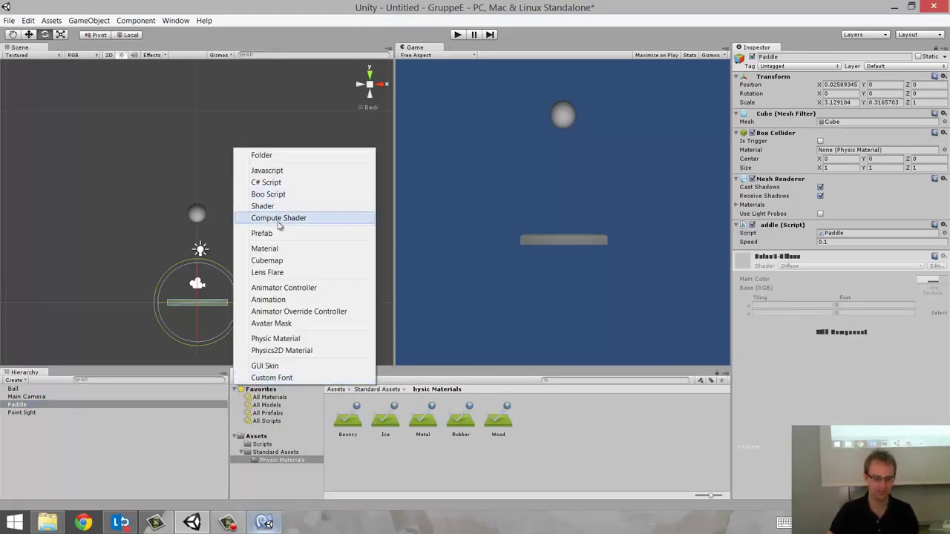
pyautogui.click(288, 250)
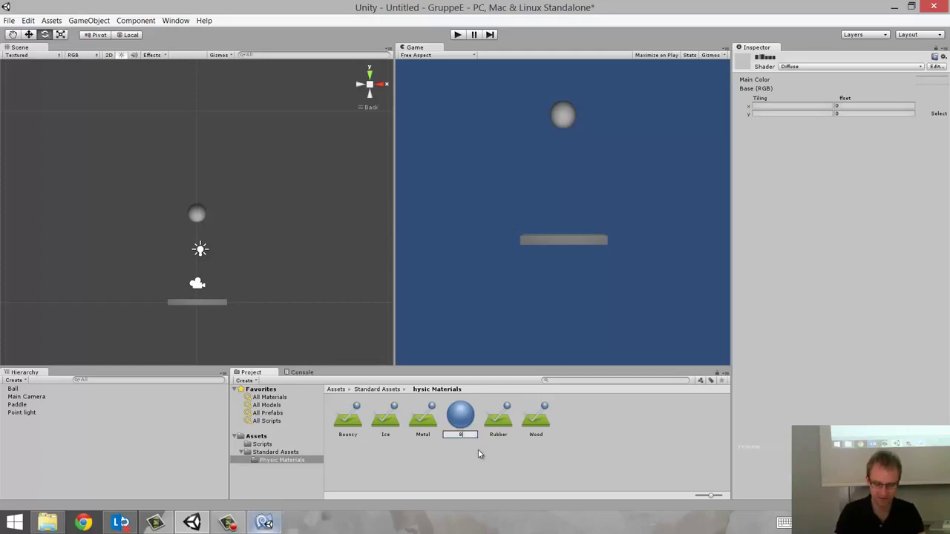
pyautogui.write('Ball')
pyautogui.press('Return')
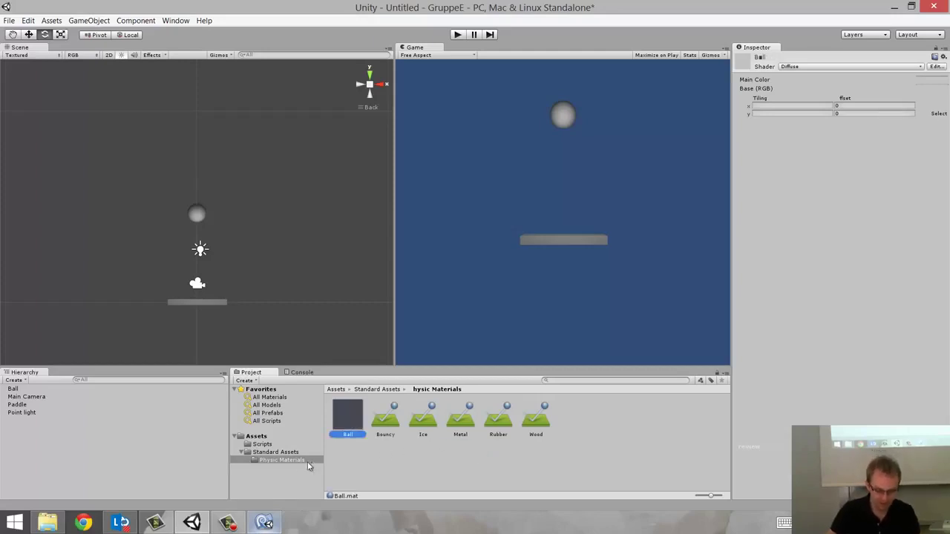
pyautogui.moveTo(347, 423); pyautogui.dragTo(259, 437)
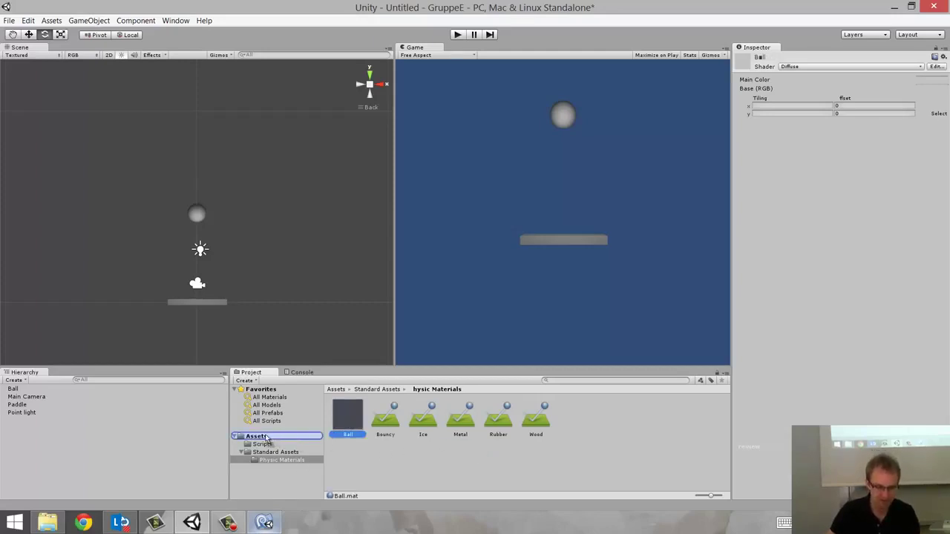
pyautogui.click(260, 437)
pyautogui.click(449, 455)
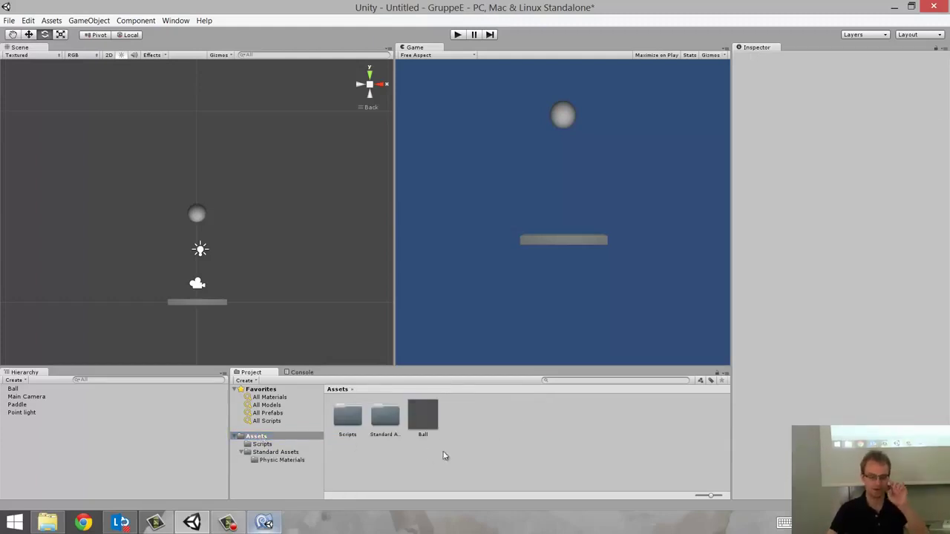
# Step: Set the Ball material's Main Color to red
pyautogui.click(429, 424)
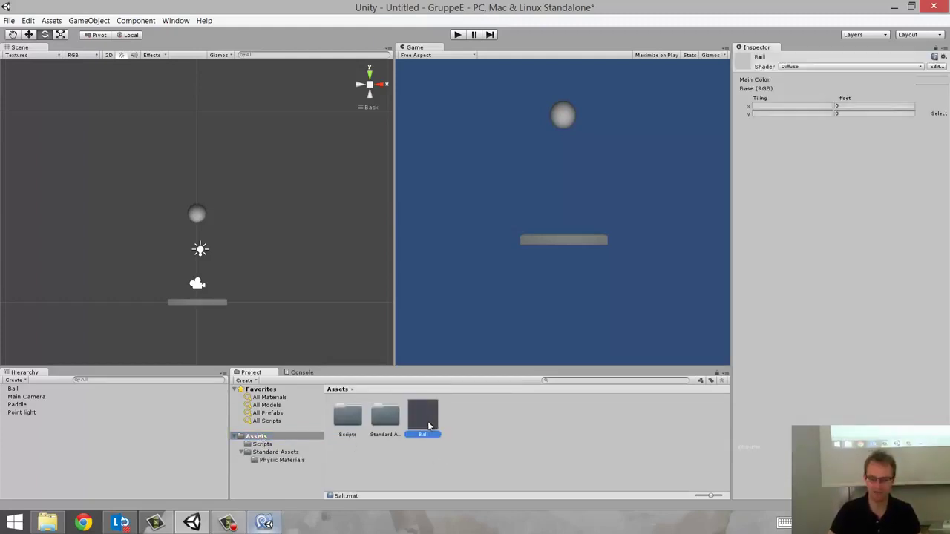
pyautogui.click(740, 64)
pyautogui.click(739, 64)
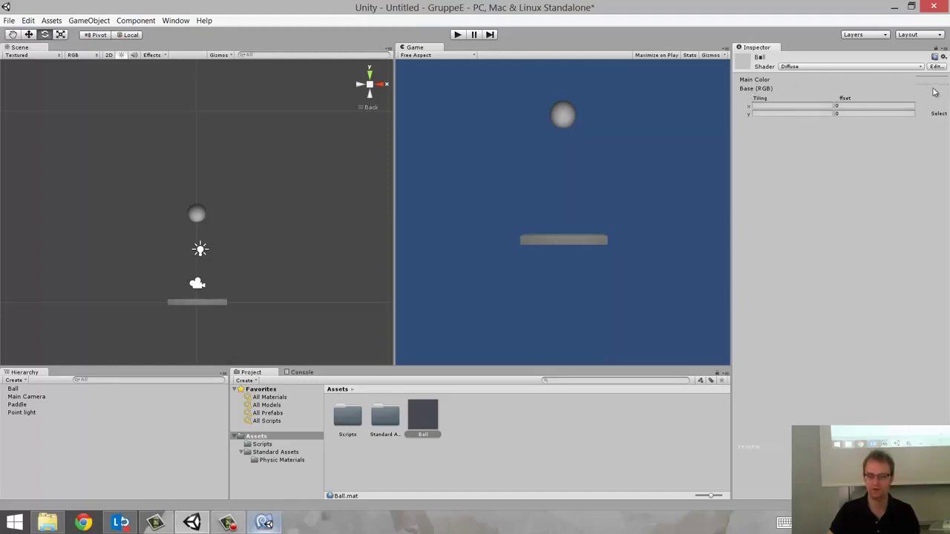
pyautogui.click(932, 80)
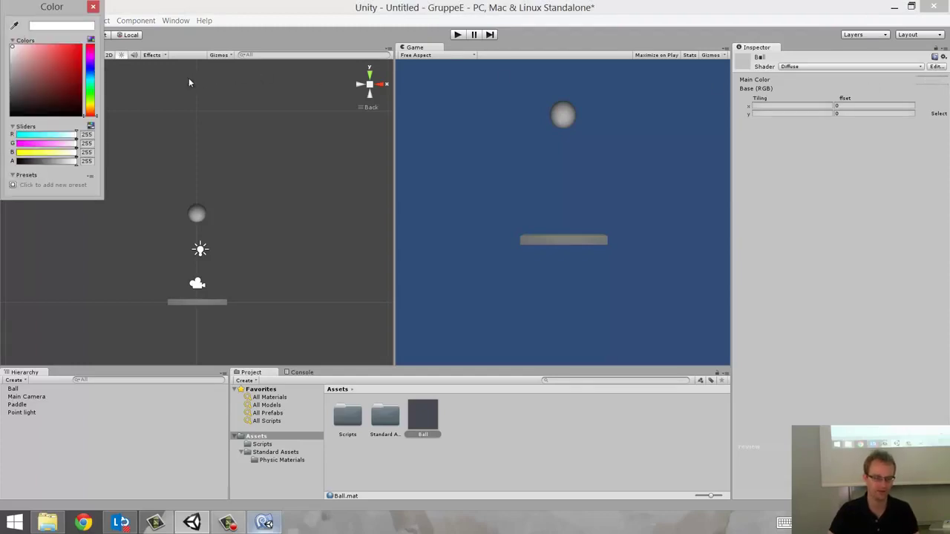
pyautogui.click(77, 54)
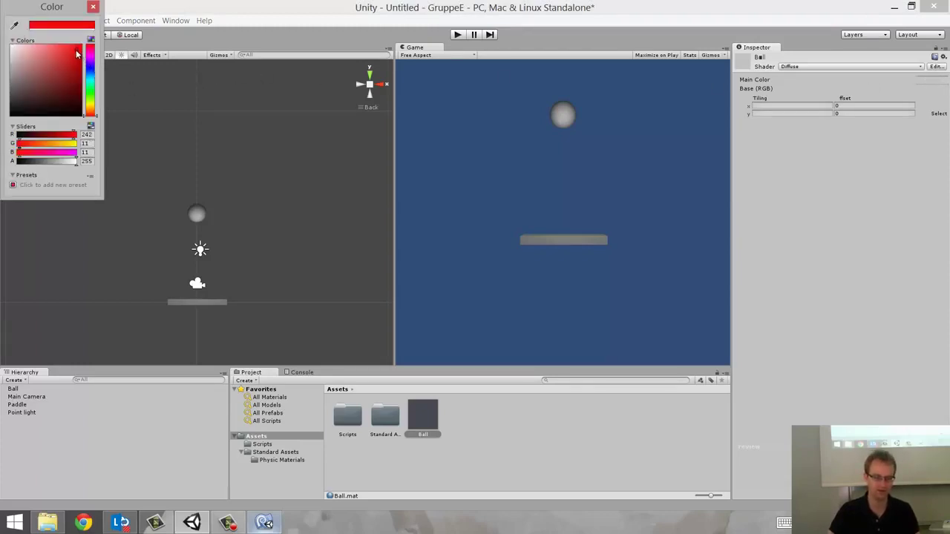
pyautogui.click(93, 7)
# Step: Apply the Ball material to the Ball object in the Hierarchy
pyautogui.click(450, 424)
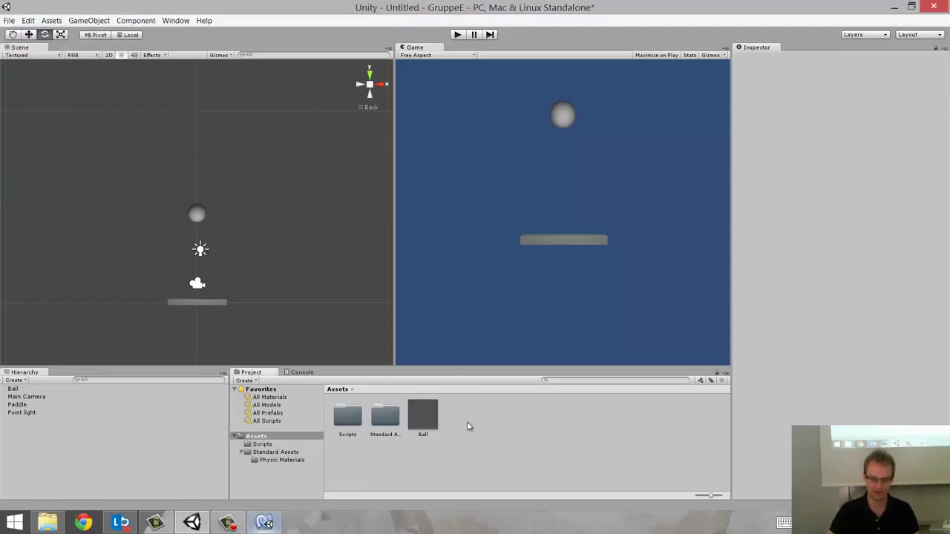
pyautogui.click(438, 426)
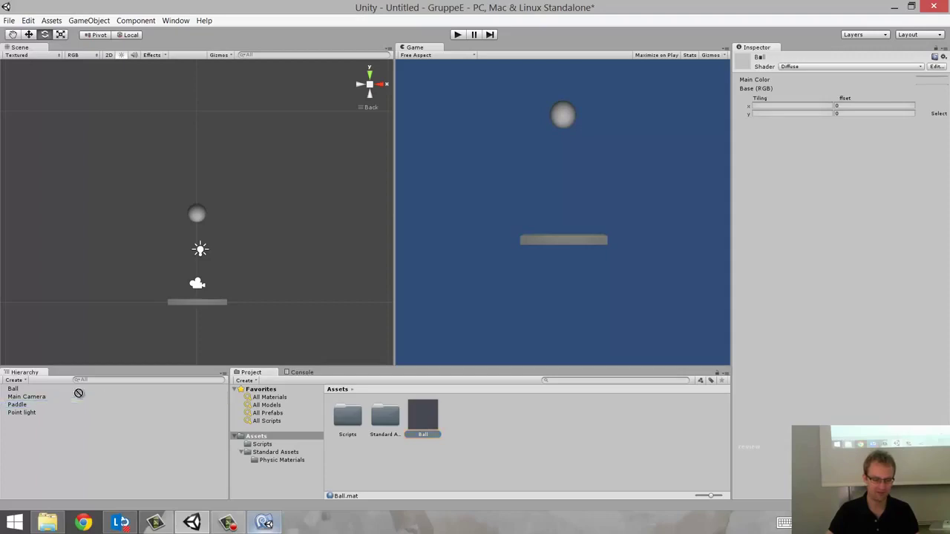
pyautogui.moveTo(422, 420); pyautogui.dragTo(38, 390)
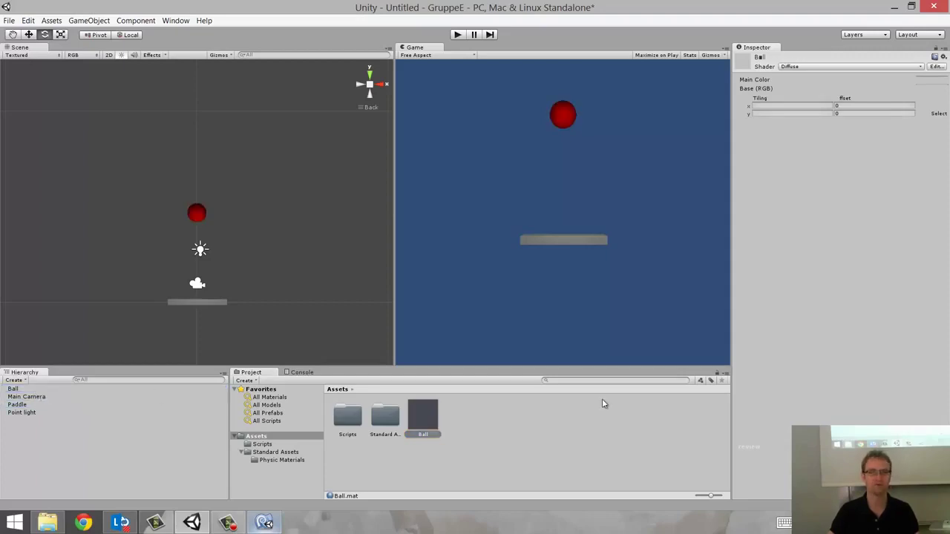
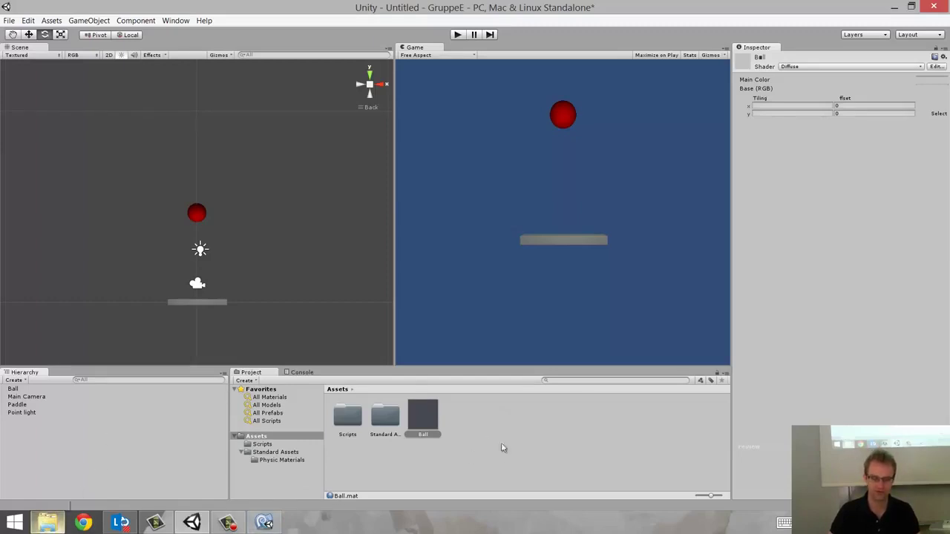
# Step: Check the Ball material's properties and preview ball.png from the Downloads folder
pyautogui.click(432, 464)
pyautogui.click(424, 423)
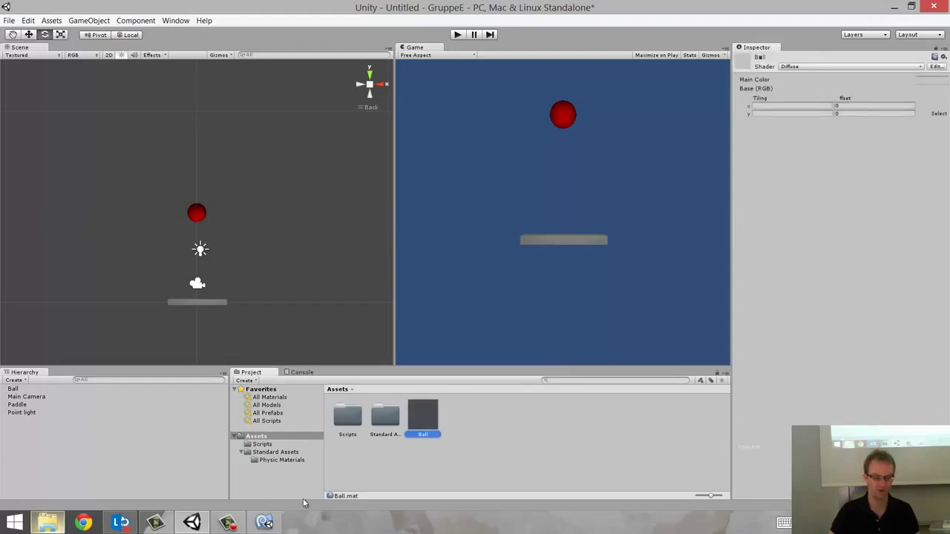
pyautogui.click(48, 524)
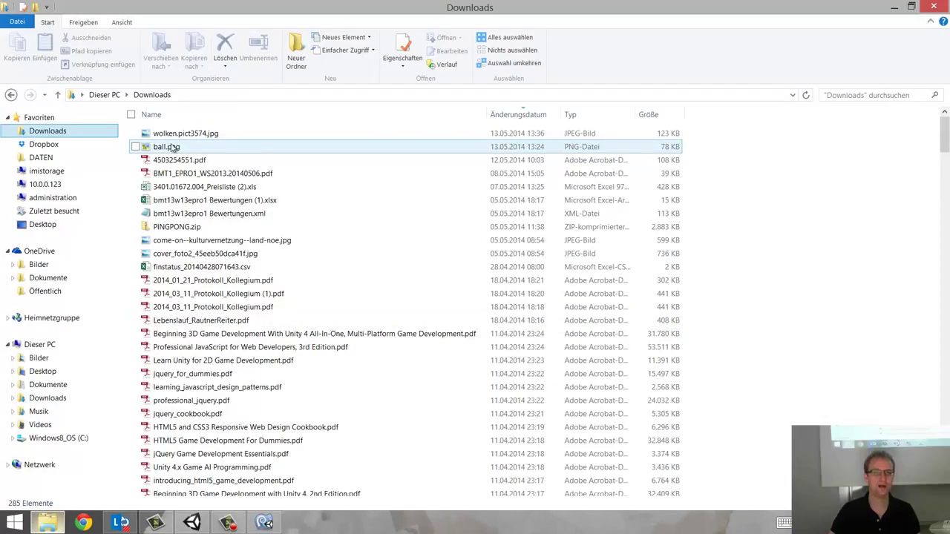
pyautogui.rightClick(169, 147)
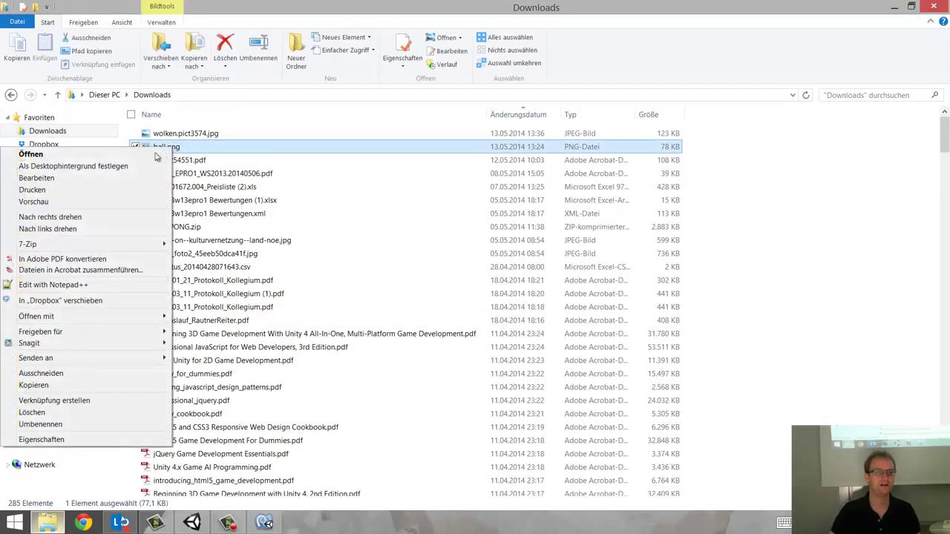
pyautogui.click(74, 201)
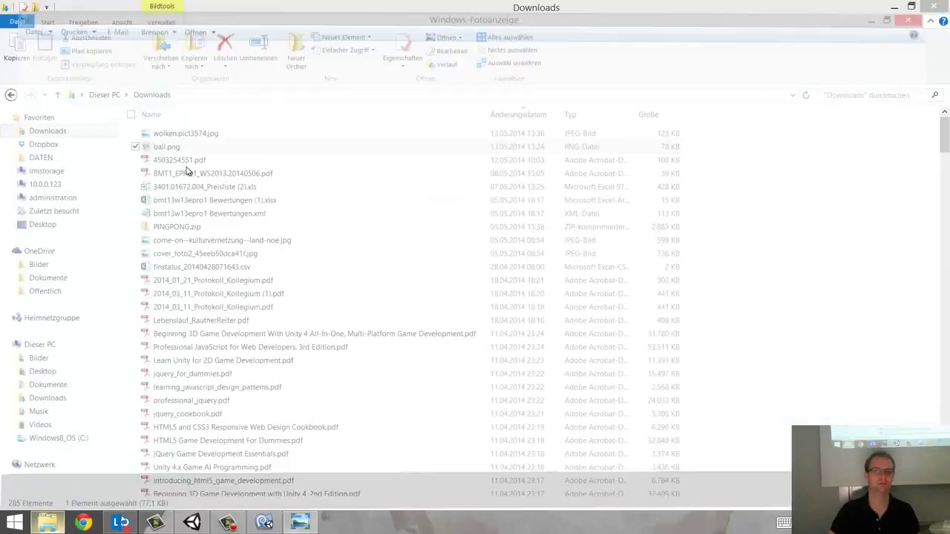
pyautogui.click(933, 7)
pyautogui.click(192, 523)
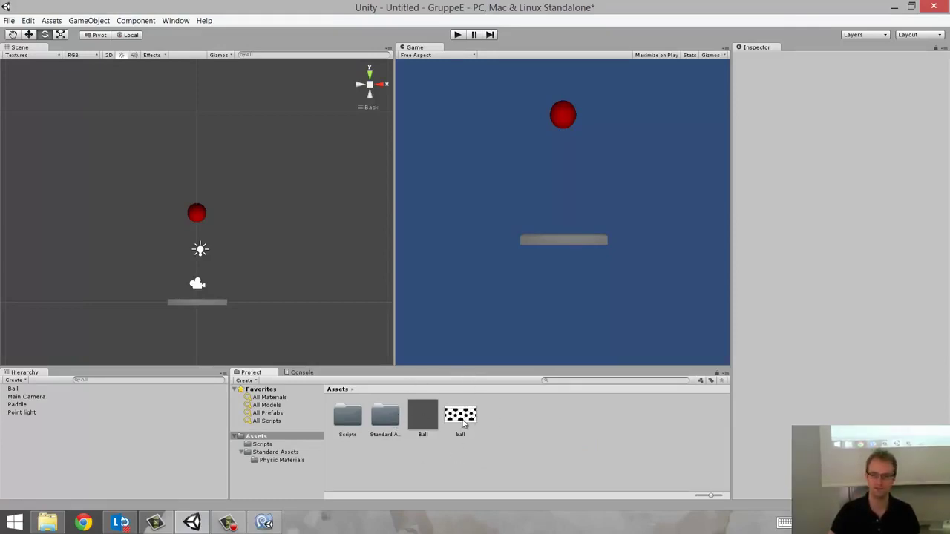
# Step: Apply the ball texture to the Ball material with a white main colour, then start Play mode
pyautogui.click(436, 422)
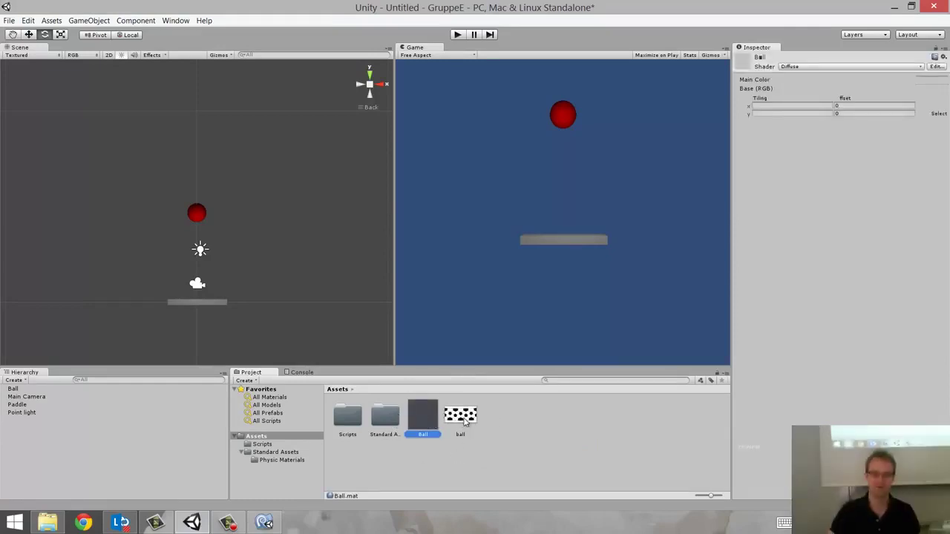
pyautogui.moveTo(466, 422)
pyautogui.mouseDown()
pyautogui.moveTo(936, 97)
pyautogui.moveTo(926, 100)
pyautogui.mouseUp()
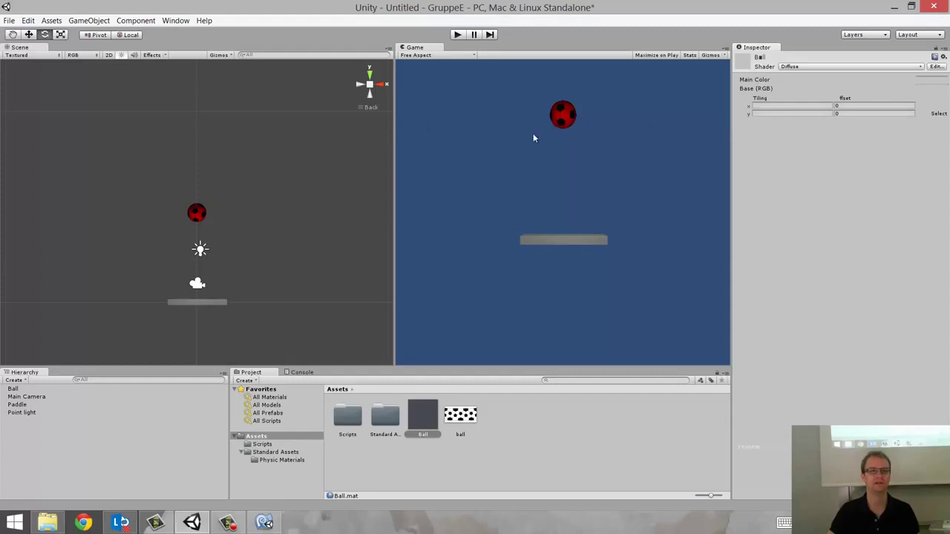
pyautogui.click(927, 79)
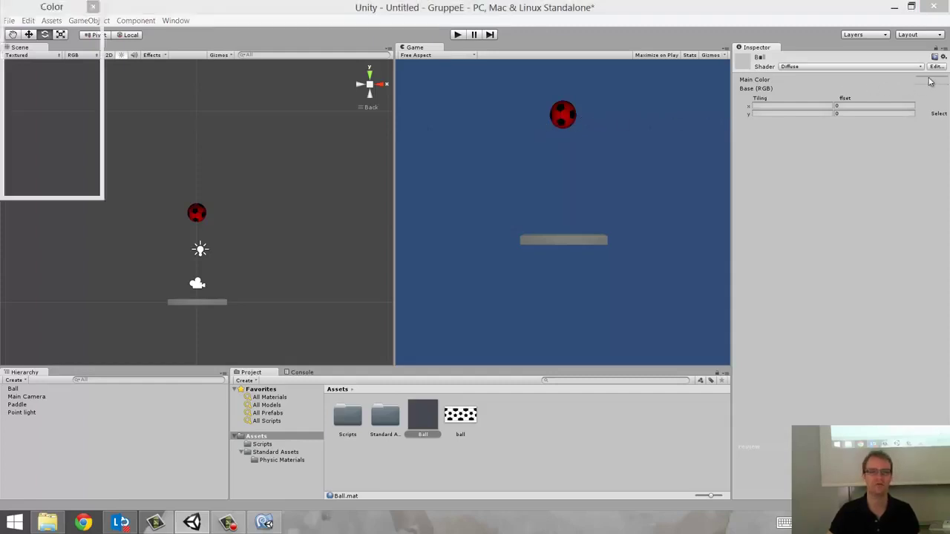
pyautogui.click(12, 47)
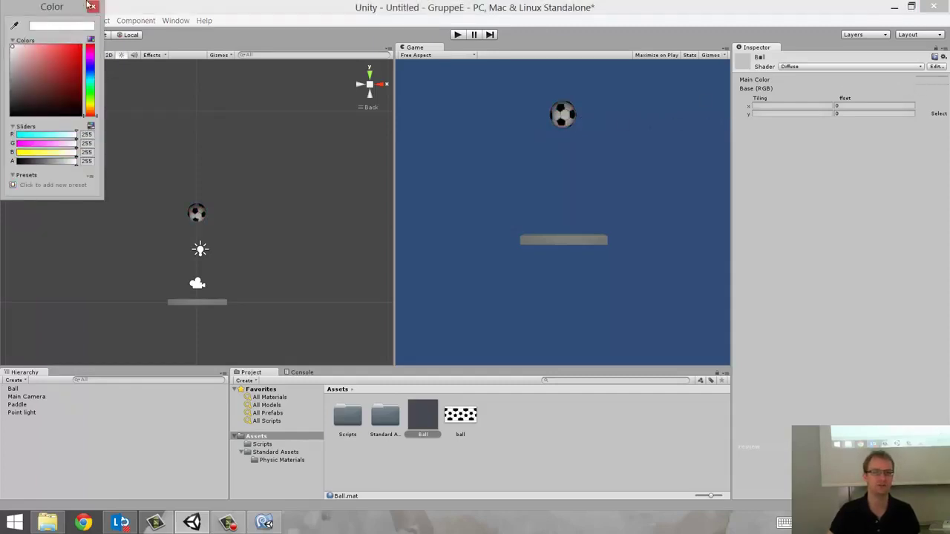
pyautogui.click(91, 5)
pyautogui.click(457, 34)
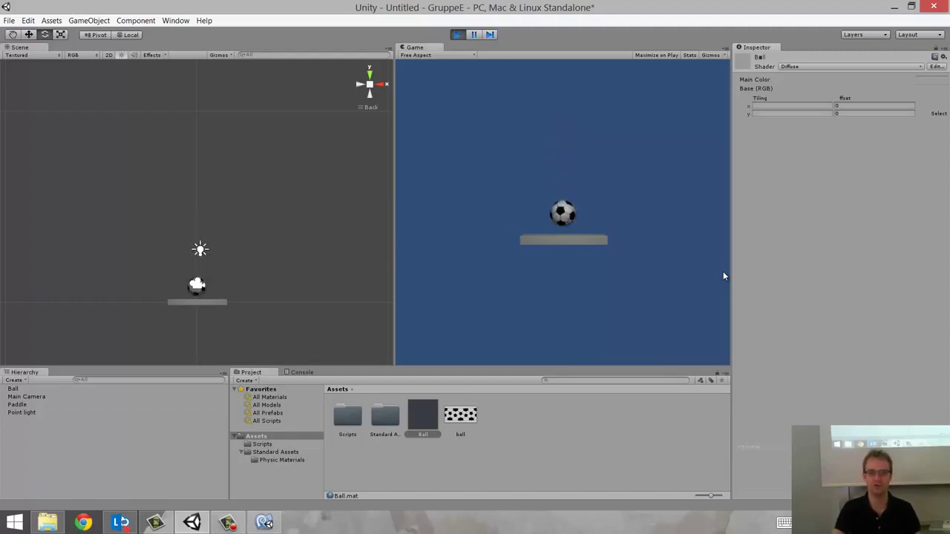
# Step: Steer the paddle right twice and back left with the arrow keys, then stop play mode
pyautogui.press('Right')
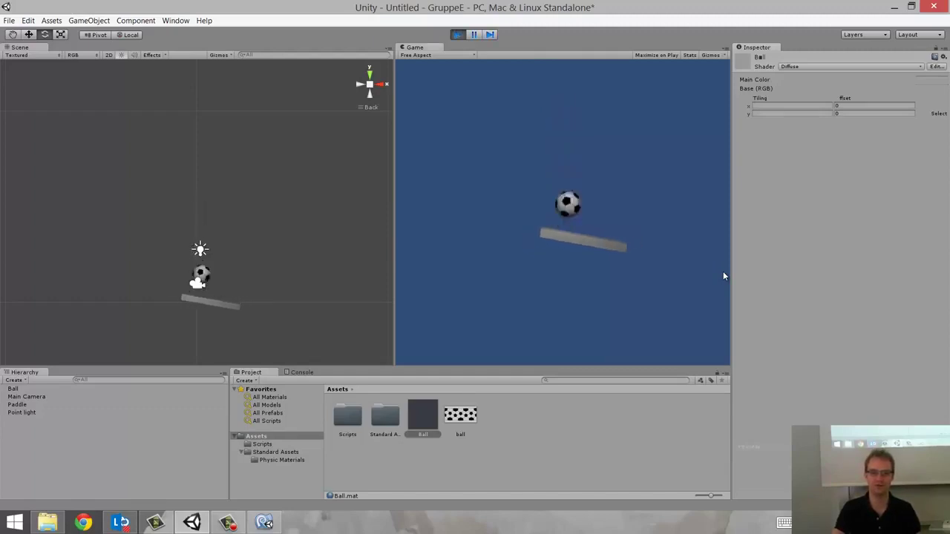
pyautogui.press('Right')
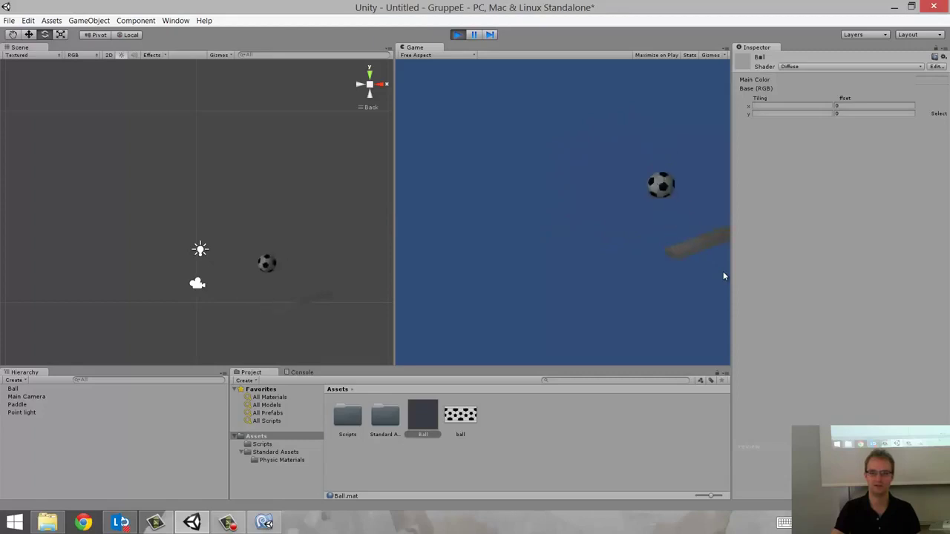
pyautogui.press('Left')
pyautogui.press('Left')
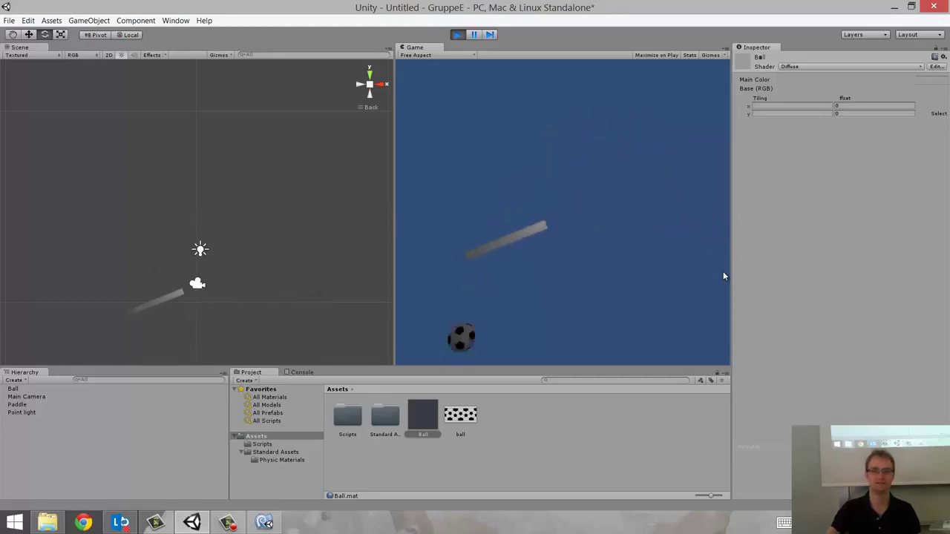
pyautogui.click(457, 34)
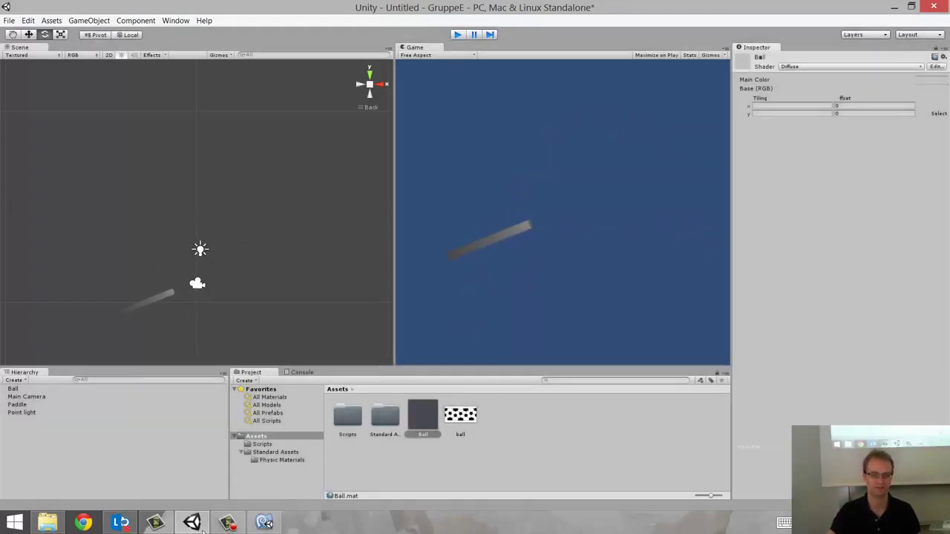
pyautogui.click(230, 526)
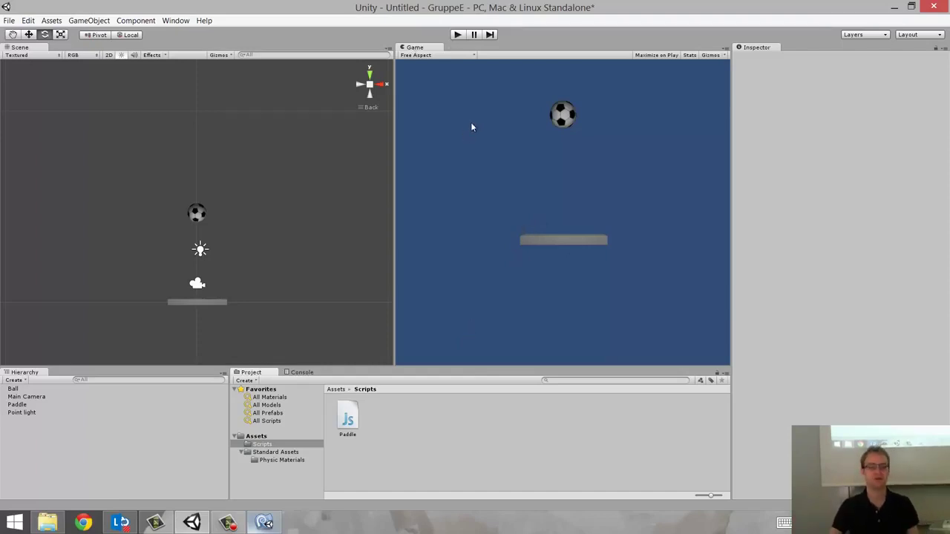
# Step: Save the scene as scene1 and locate the new scene1 asset in the Assets folder
pyautogui.click(9, 20)
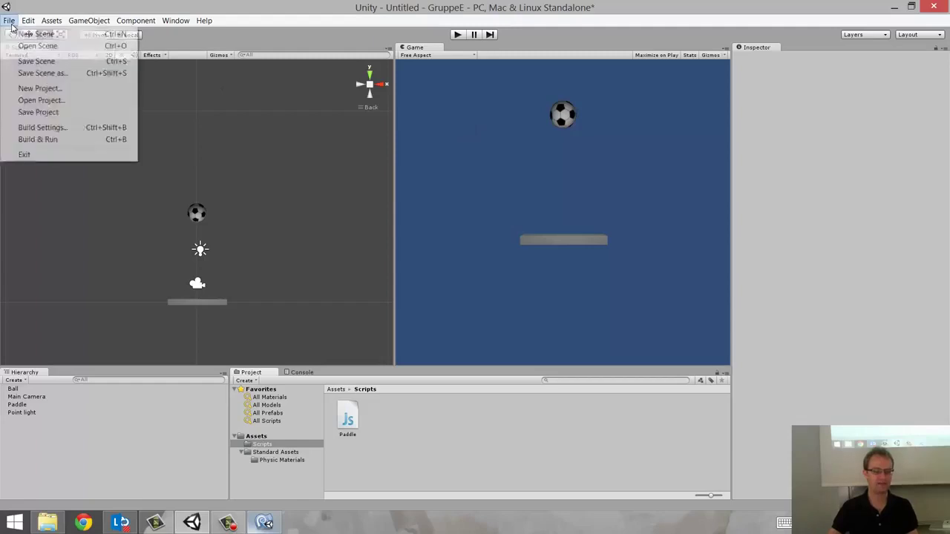
pyautogui.click(101, 63)
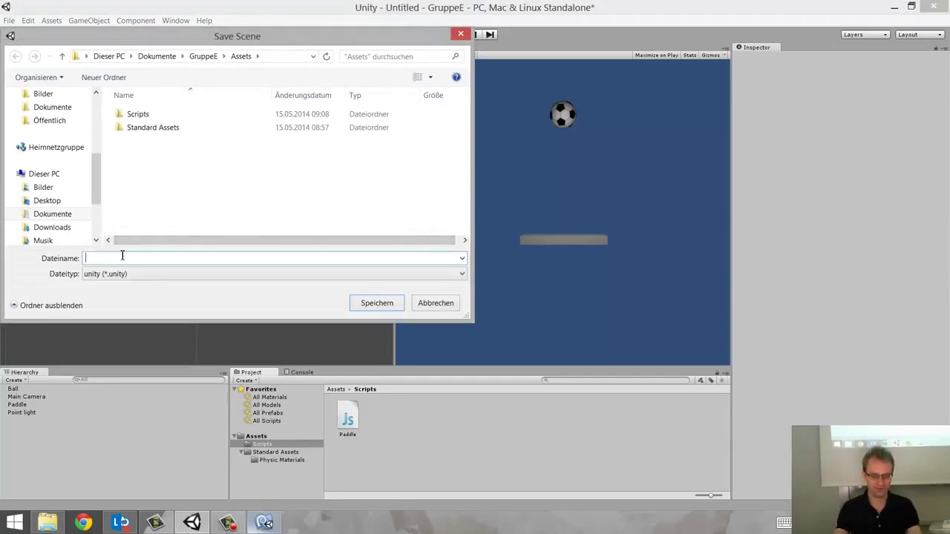
pyautogui.write('scene1')
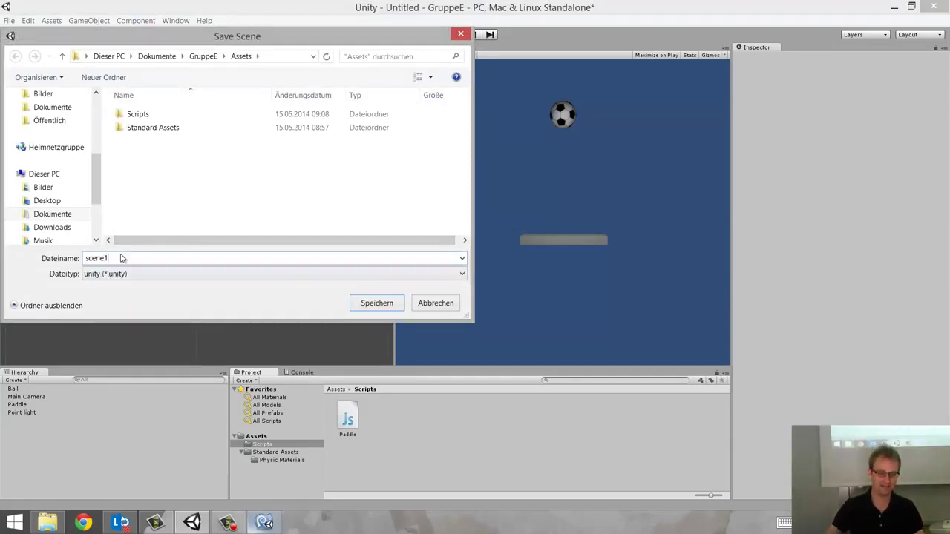
pyautogui.click(367, 306)
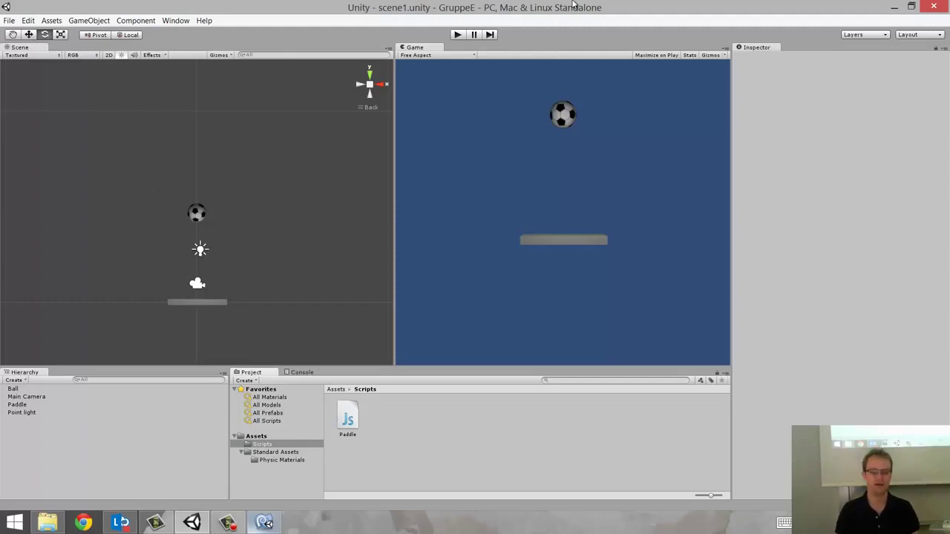
pyautogui.click(256, 436)
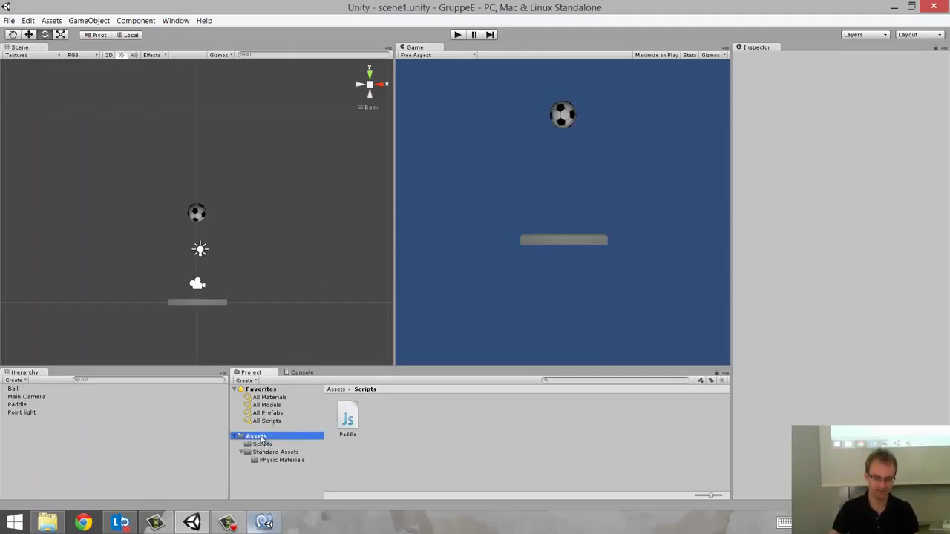
pyautogui.click(497, 419)
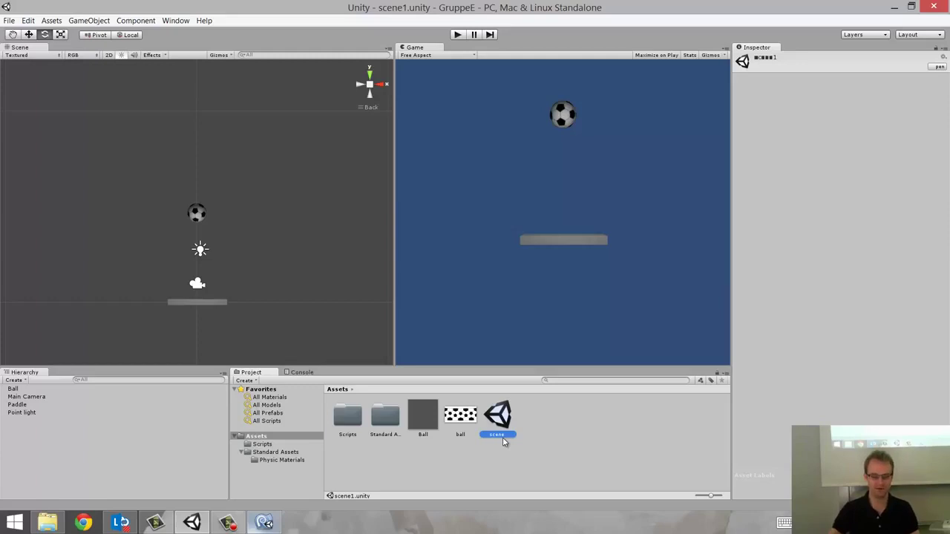
pyautogui.click(501, 454)
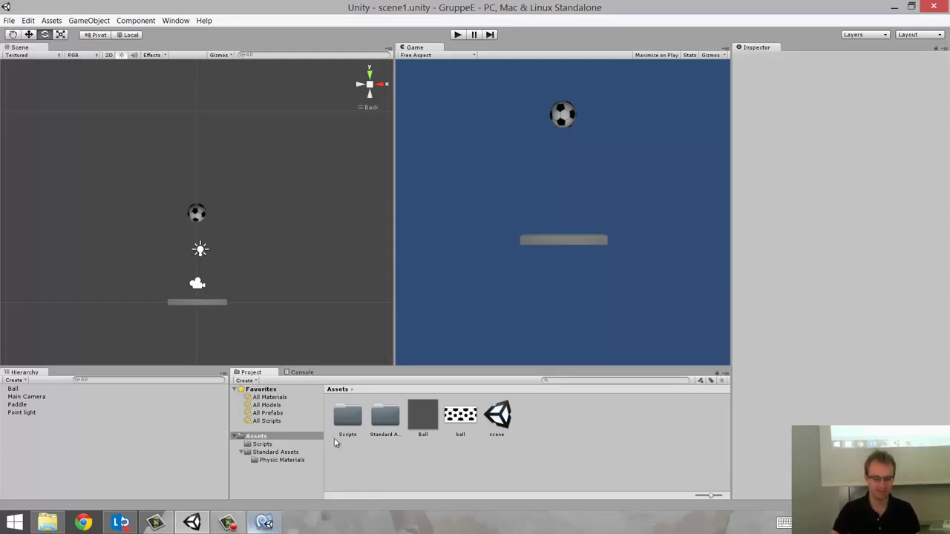
# Step: Create a JavaScript script named Ball in the Scripts folder and attach it to the Ball object
pyautogui.click(264, 445)
pyautogui.rightClick(425, 440)
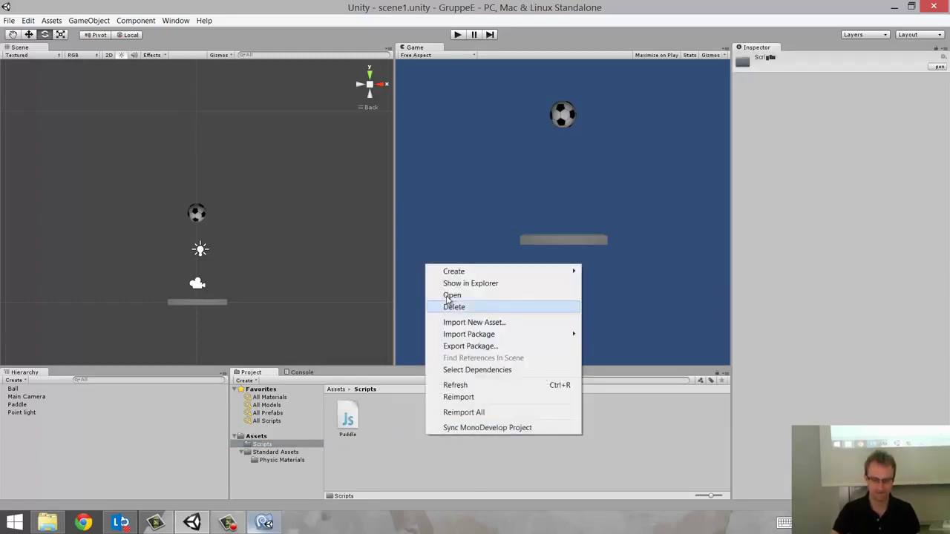
pyautogui.moveTo(466, 273)
pyautogui.click(361, 291)
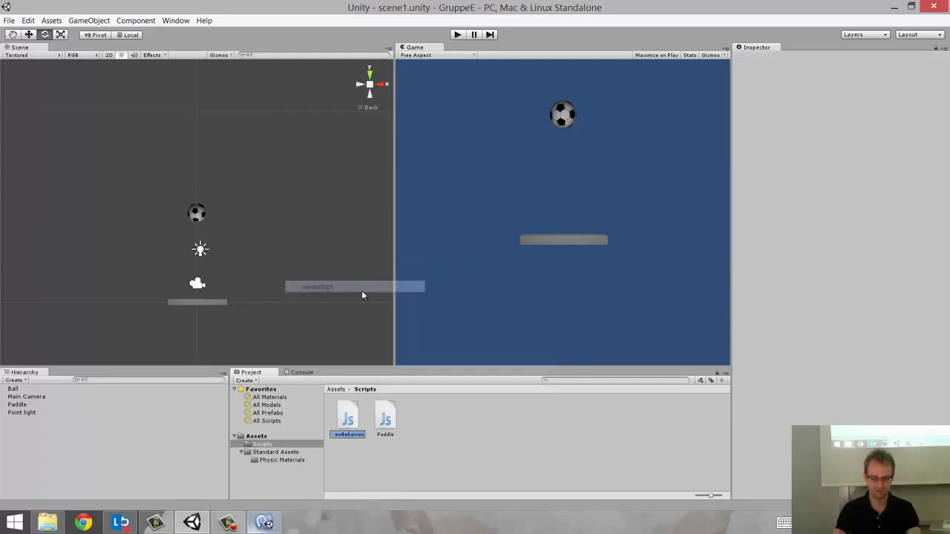
pyautogui.write('Ball')
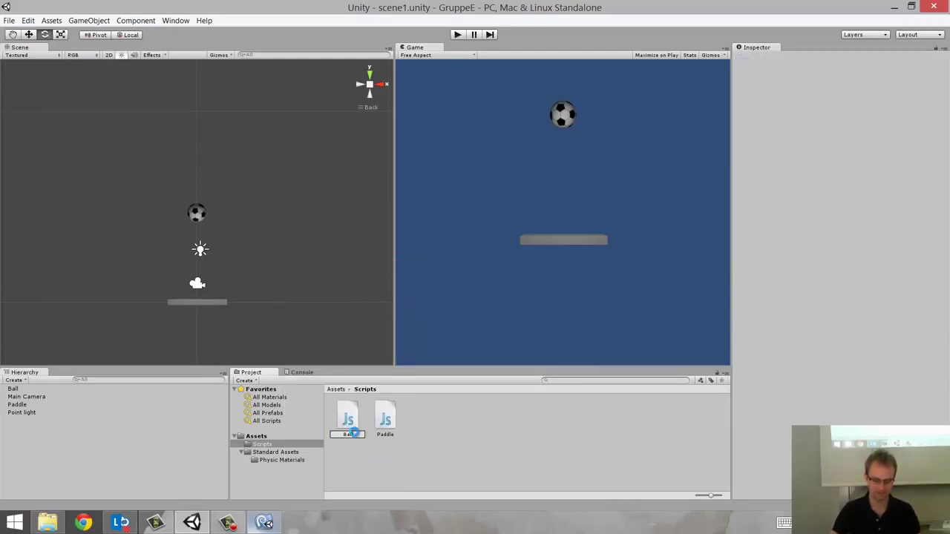
pyautogui.moveTo(353, 424)
pyautogui.mouseDown()
pyautogui.moveTo(79, 409)
pyautogui.moveTo(15, 389)
pyautogui.mouseUp()
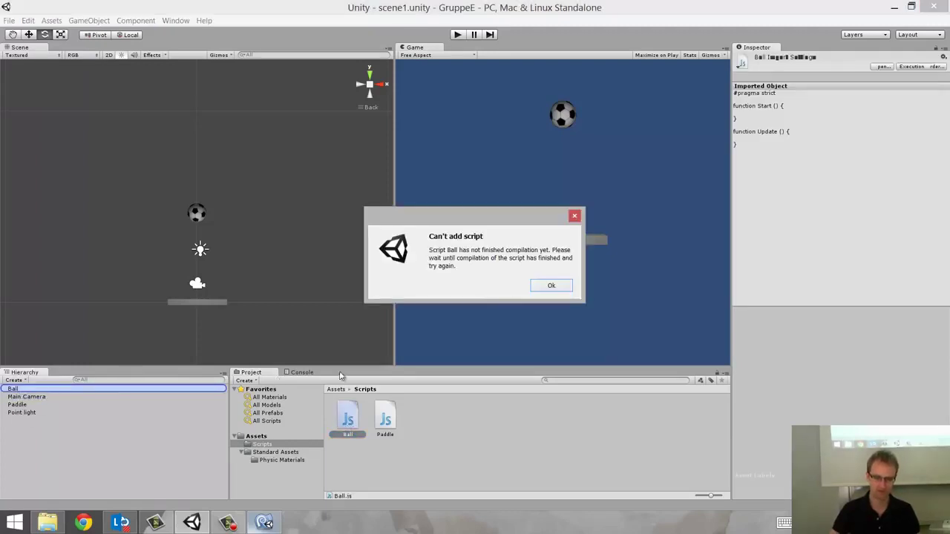
pyautogui.click(549, 286)
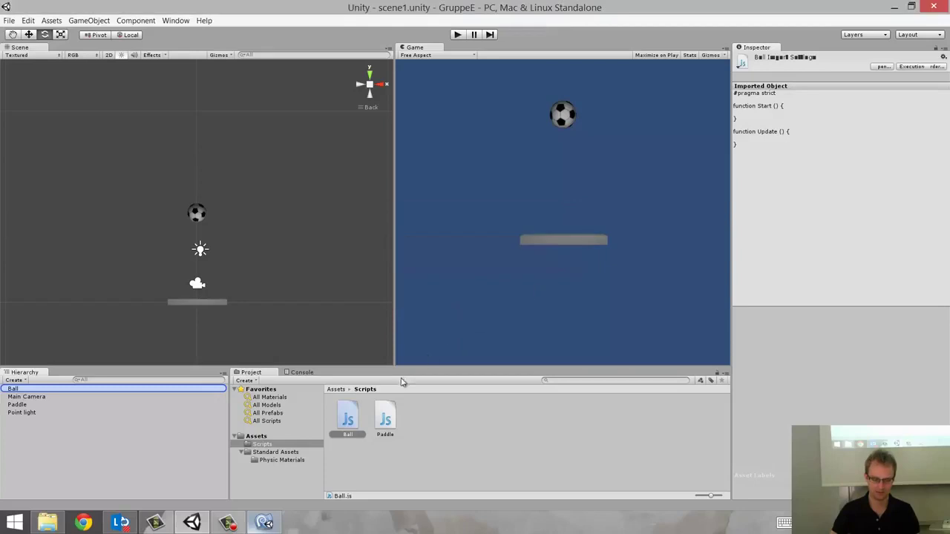
# Step: Reattach Ball.js to the Ball object, inspect its components, and view the script's code
pyautogui.click(379, 422)
pyautogui.click(352, 428)
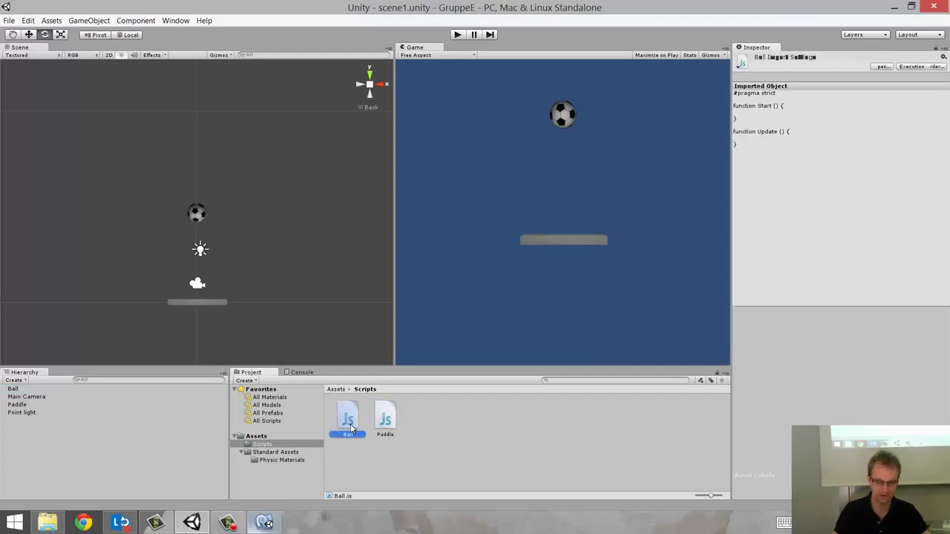
pyautogui.moveTo(352, 428); pyautogui.dragTo(13, 395)
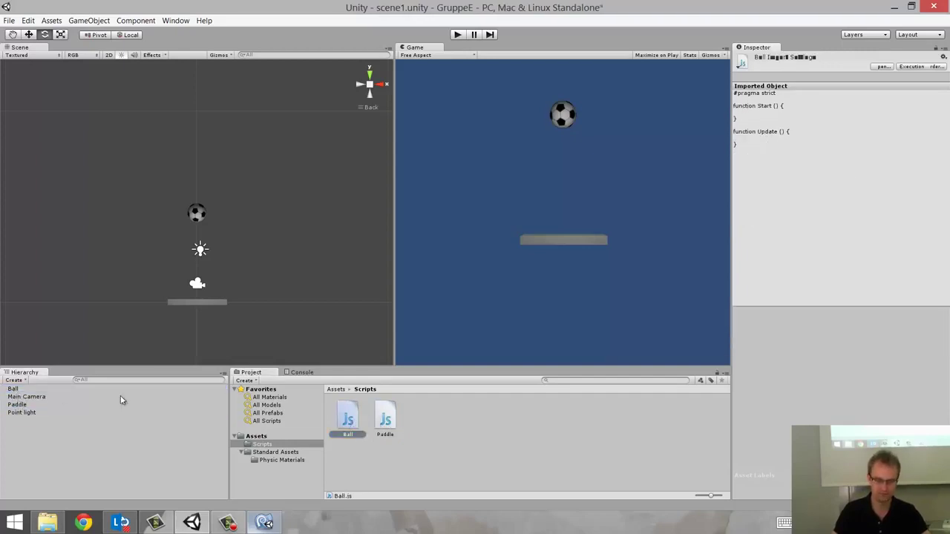
pyautogui.click(15, 389)
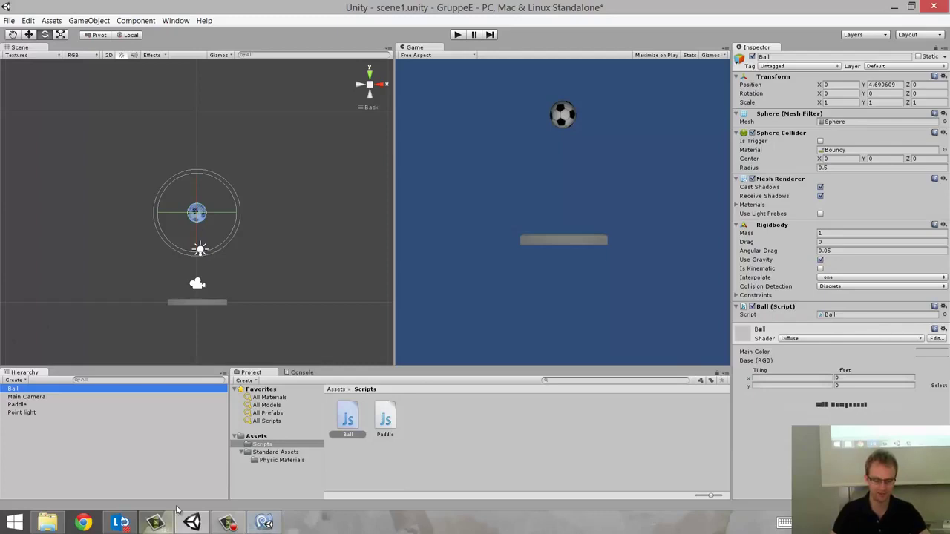
pyautogui.click(343, 423)
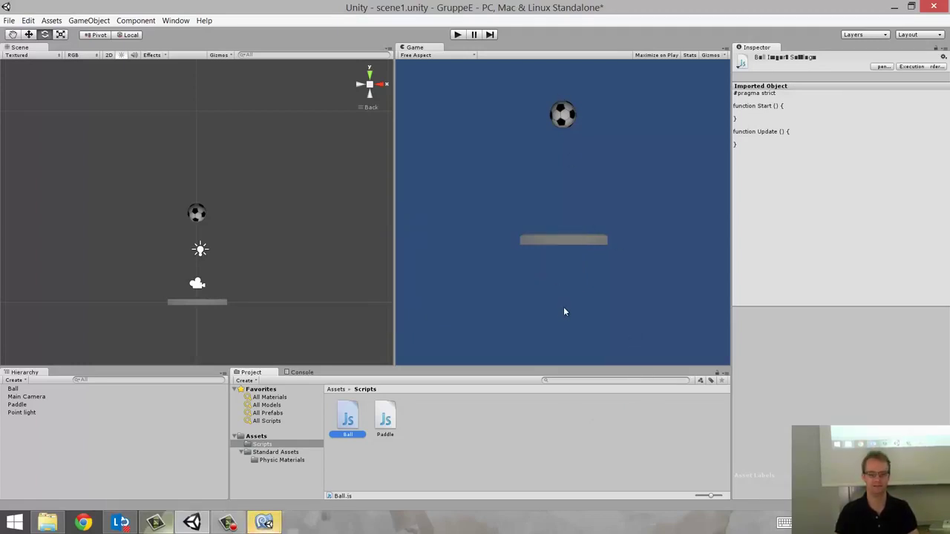
# Step: Add if(this.transform.position.y < -3) Application.LoadLevel("scene1"); to Ball.js Update and save it
pyautogui.hotkey('alt', 'Tab')
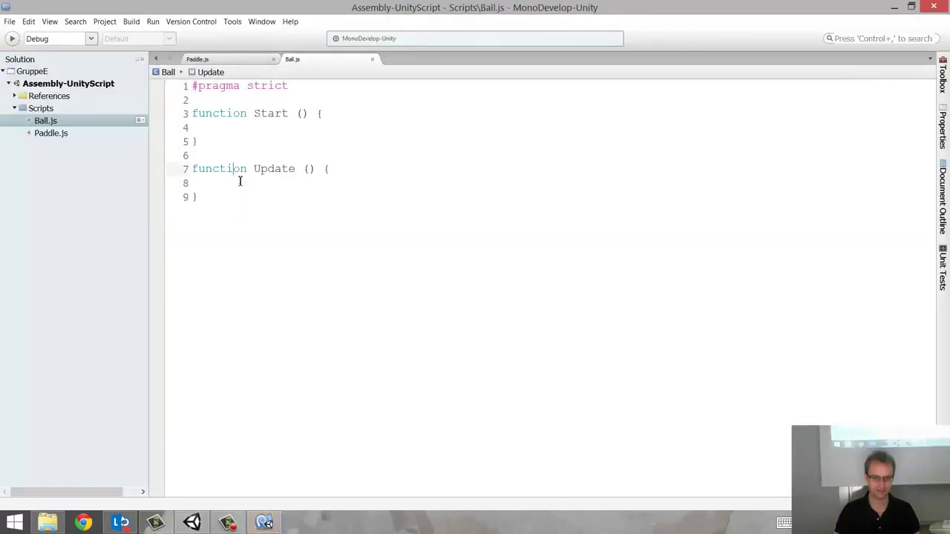
pyautogui.press('Tab')
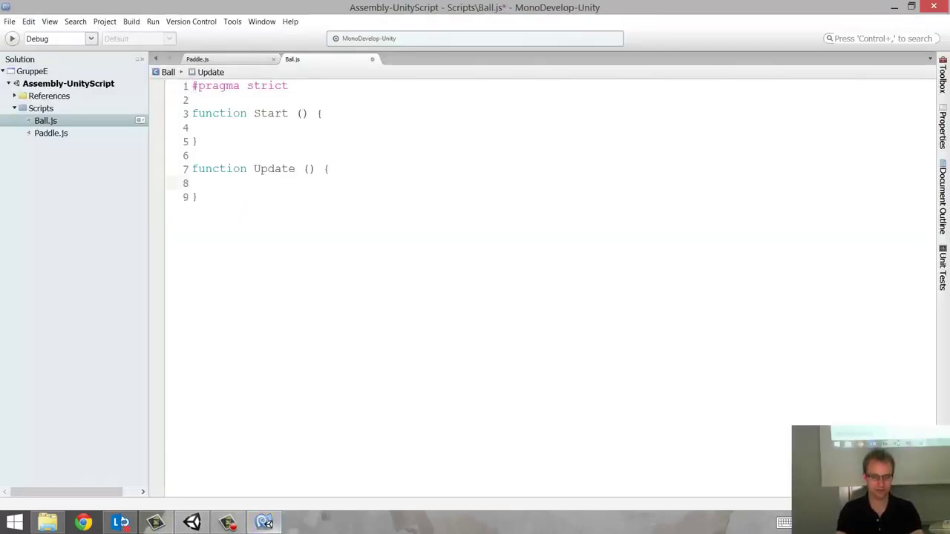
pyautogui.write('if(')
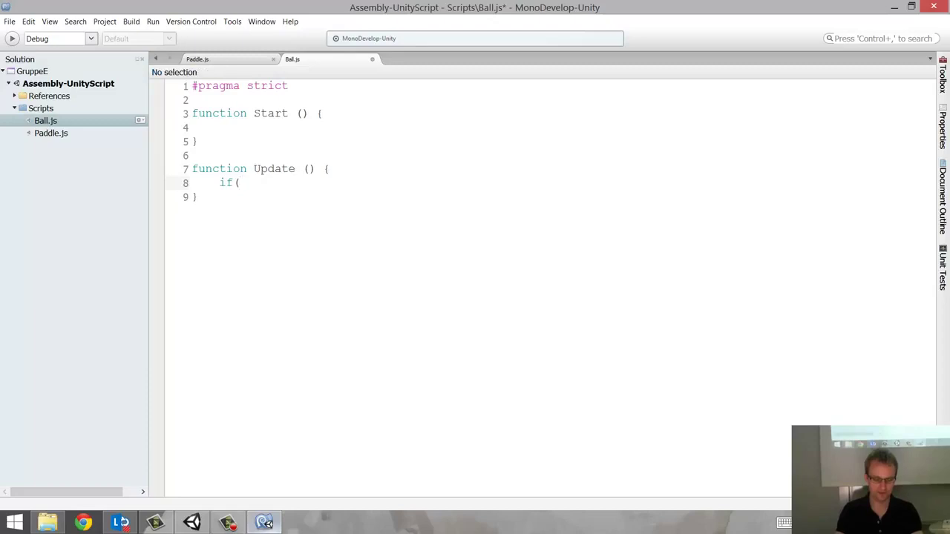
pyautogui.write('this.')
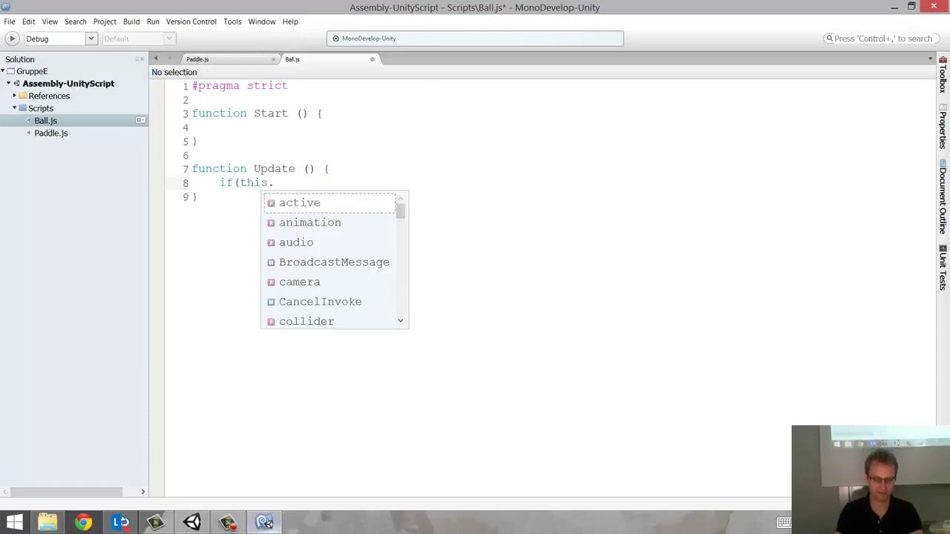
pyautogui.write('transform.p')
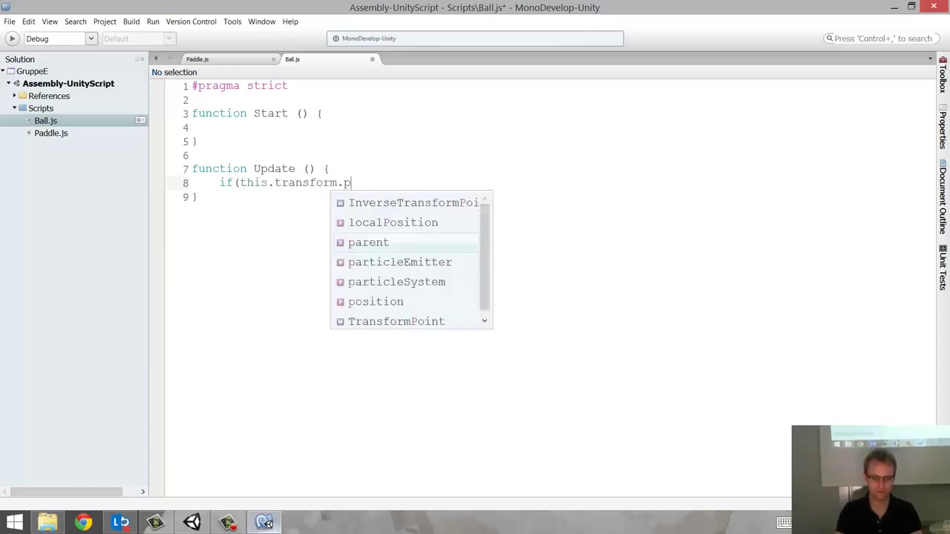
pyautogui.write('osition.')
pyautogui.write('x')
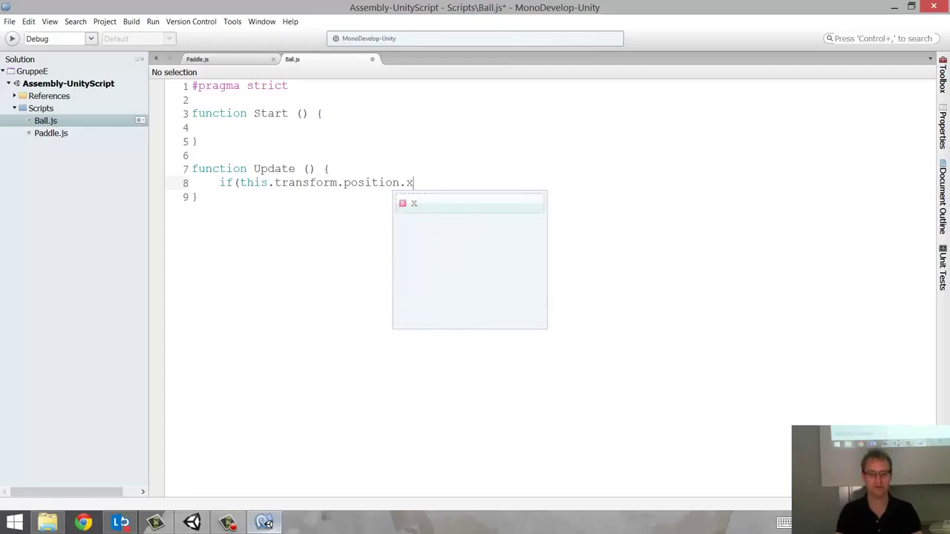
pyautogui.press('BackSpace')
pyautogui.write('y < -3')
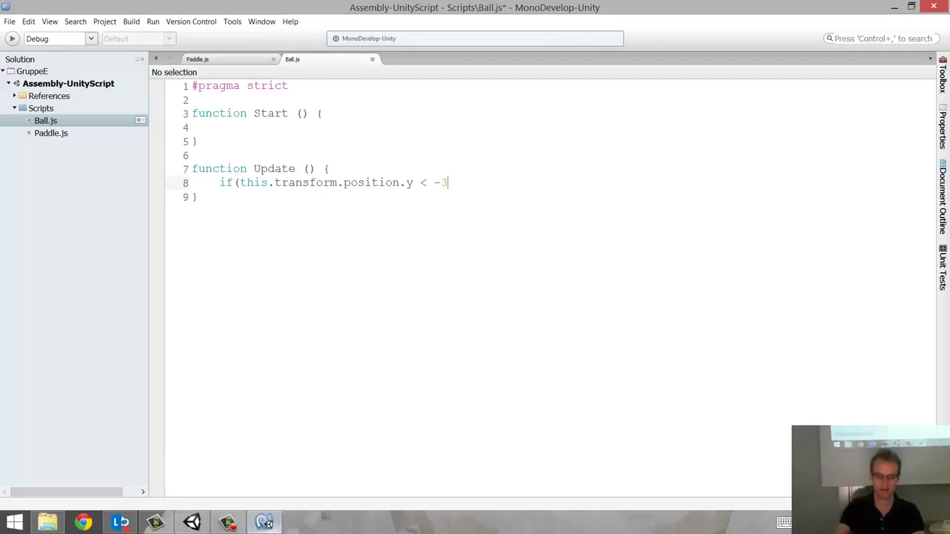
pyautogui.write(')')
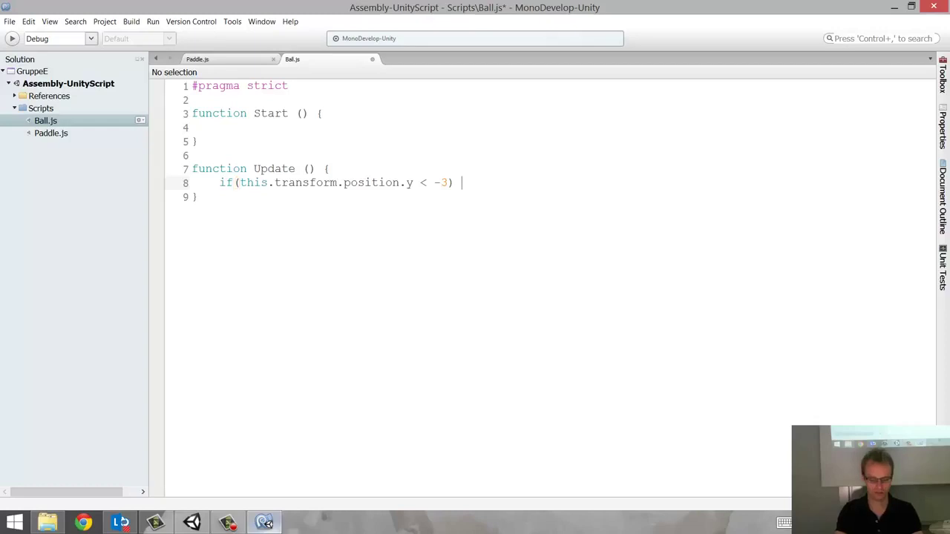
pyautogui.write(' App')
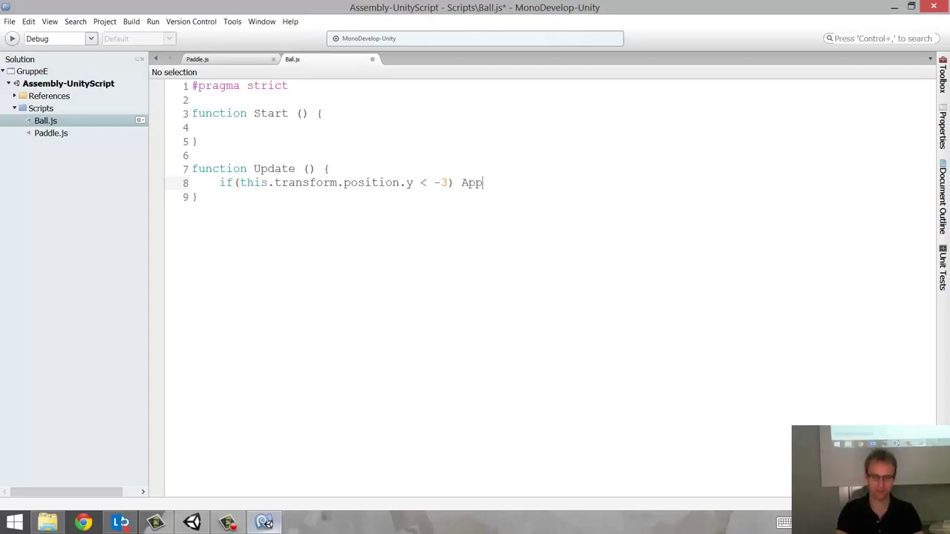
pyautogui.write('lication.Load')
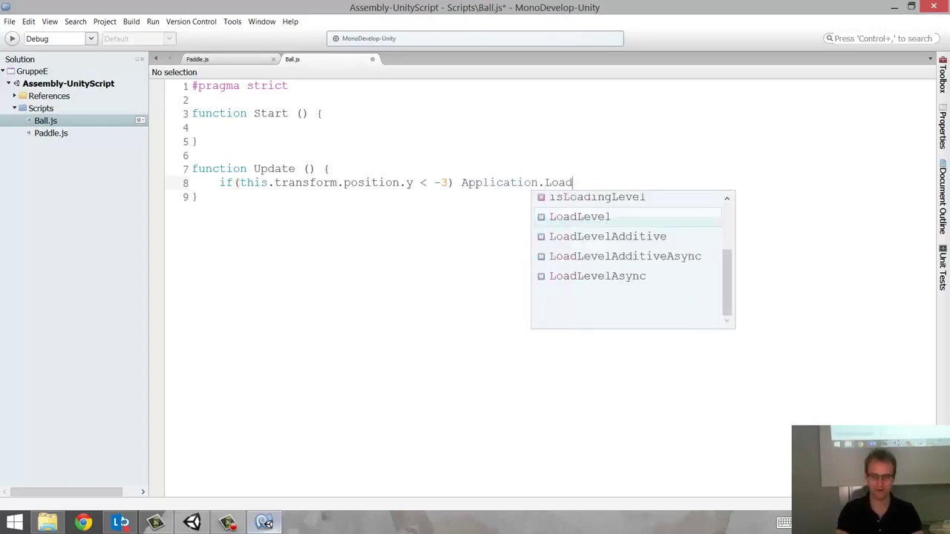
pyautogui.press('Return')
pyautogui.write('("scene1')
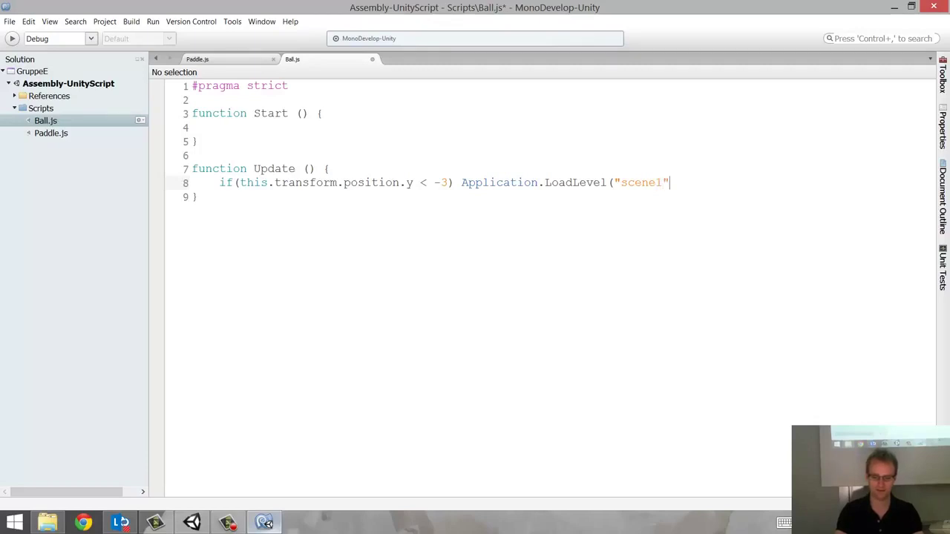
pyautogui.write(');')
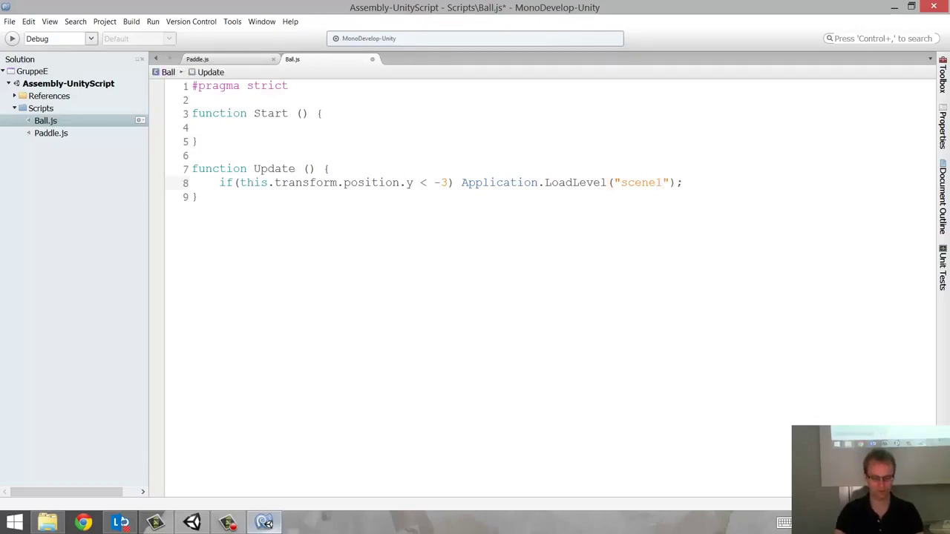
pyautogui.hotkey('ctrl', 's')
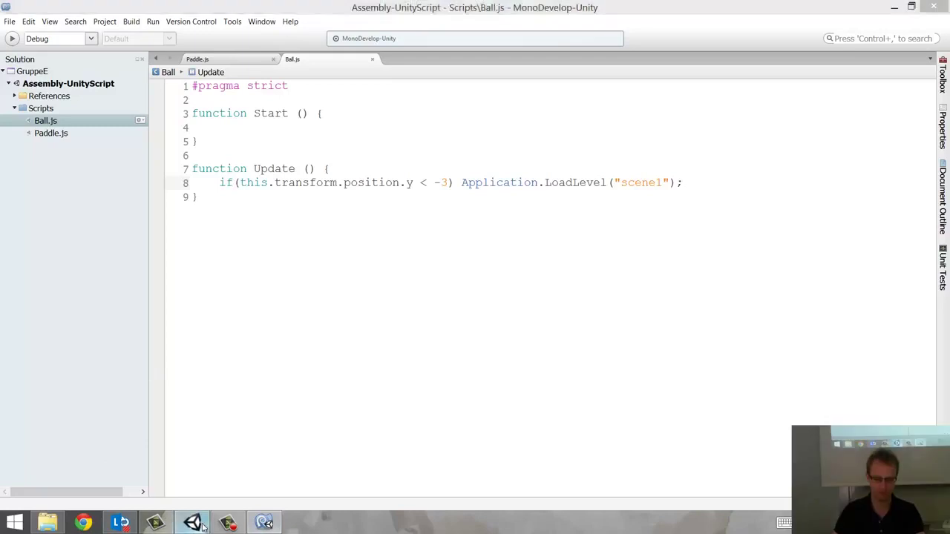
pyautogui.click(191, 522)
pyautogui.click(458, 36)
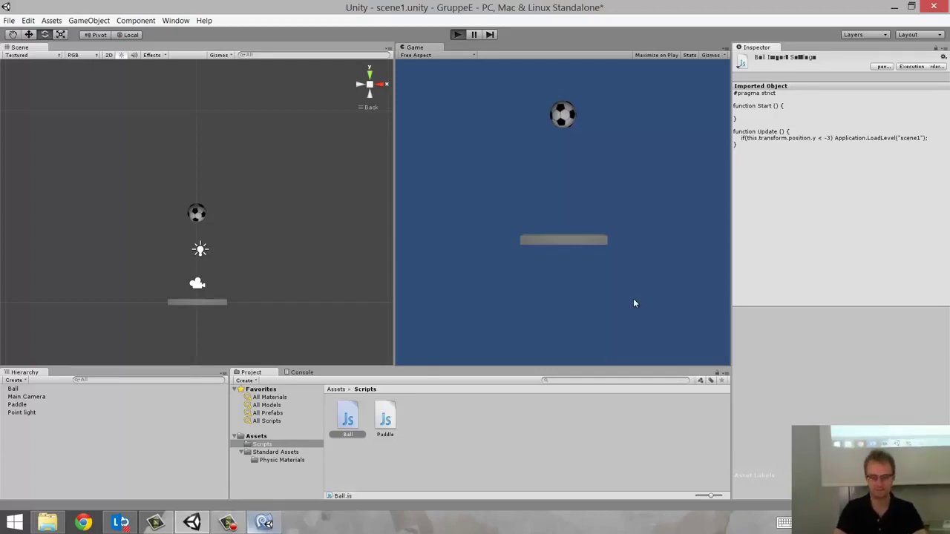
pyautogui.hotkey('ctrl', 'p')
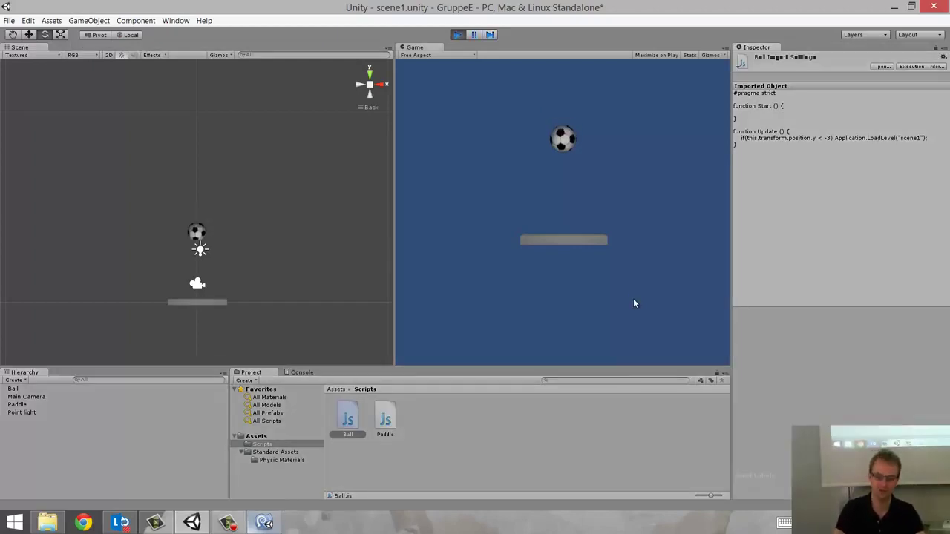
pyautogui.press('Right')
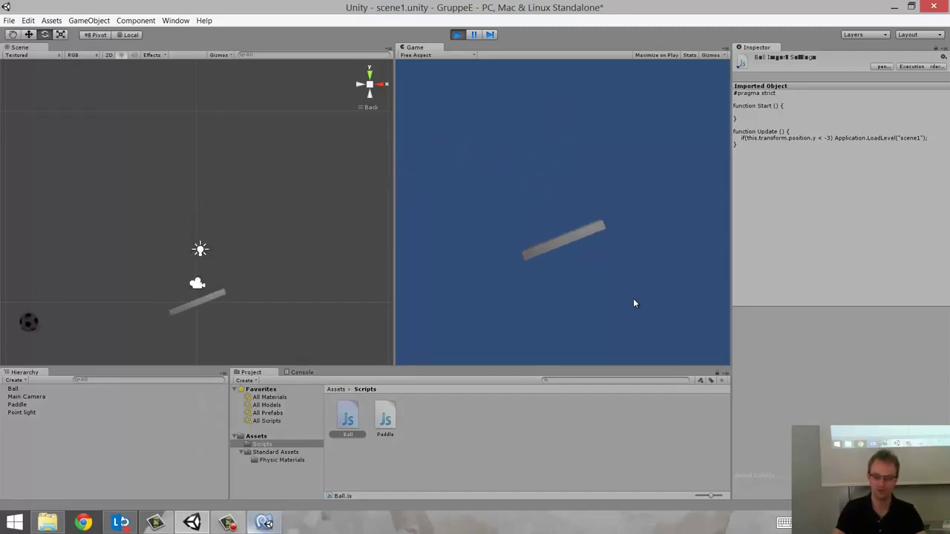
pyautogui.press('Left')
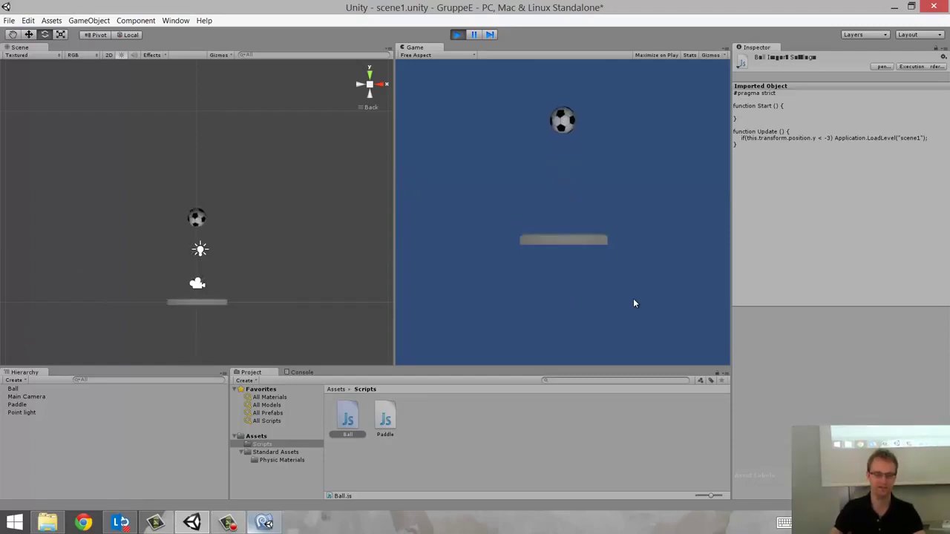
pyautogui.click(458, 35)
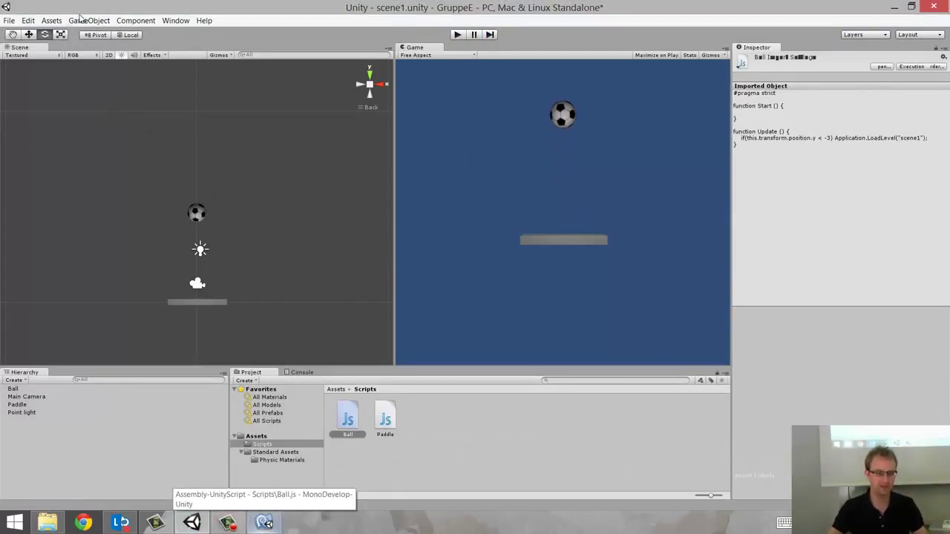
# Step: Create a Plane via GameObject > Create Other > Plane and zoom out the Scene view
pyautogui.click(58, 21)
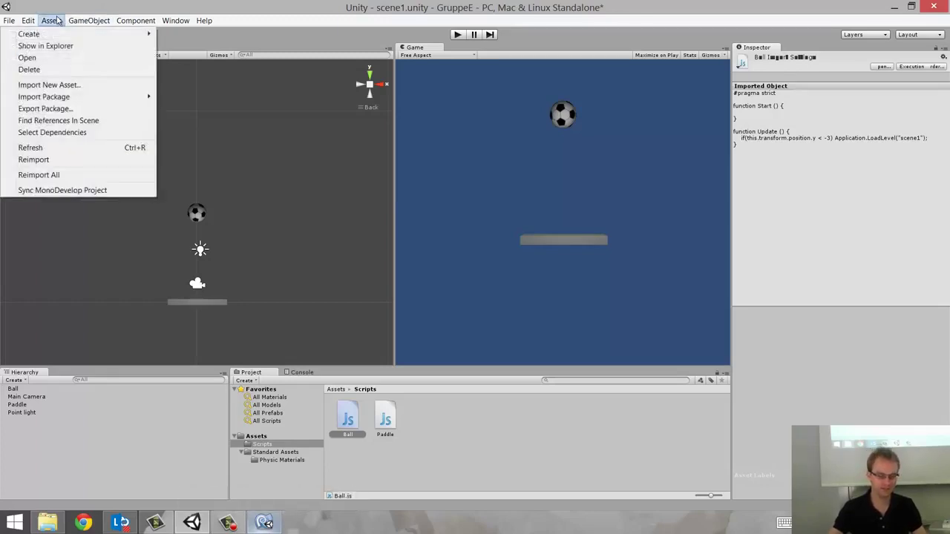
pyautogui.moveTo(89, 20)
pyautogui.moveTo(85, 46)
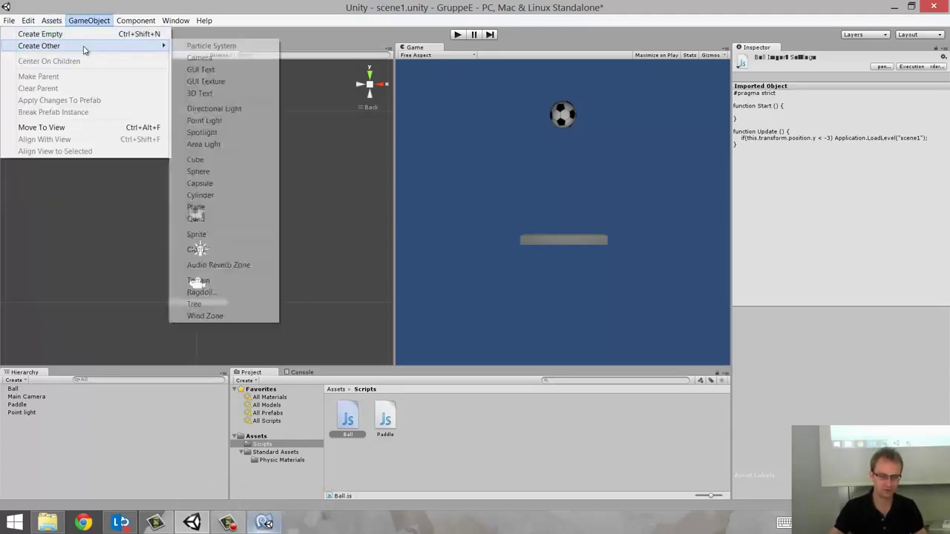
pyautogui.click(244, 206)
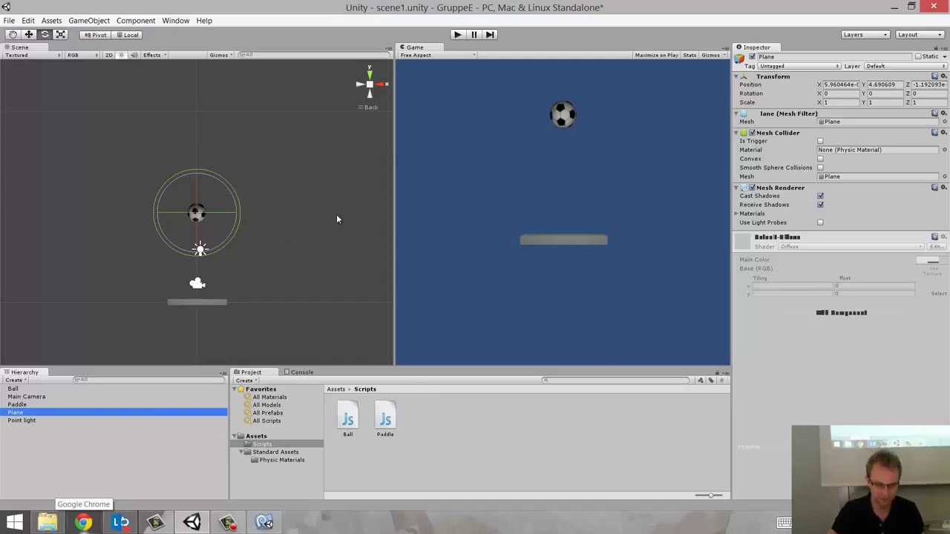
pyautogui.scroll(-3, 274, 250)
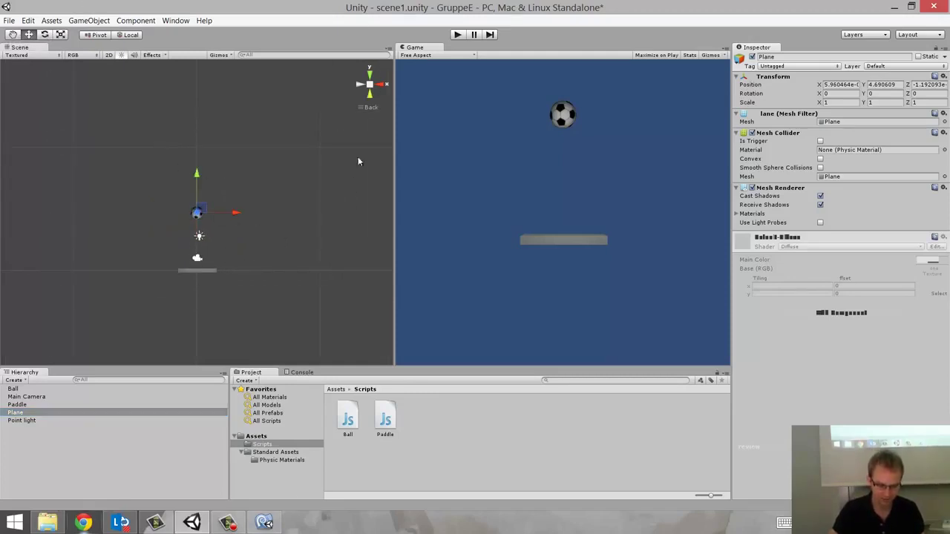
pyautogui.click(47, 523)
# Step: Preview the wolken.pict3574.jpg cloud image in Downloads and drag it toward Unity
pyautogui.click(183, 133)
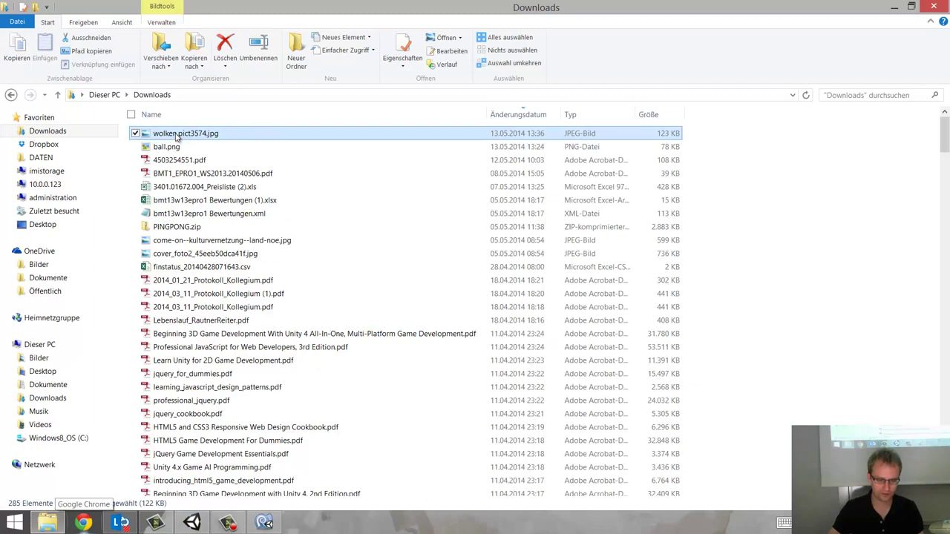
pyautogui.rightClick(178, 133)
pyautogui.click(112, 192)
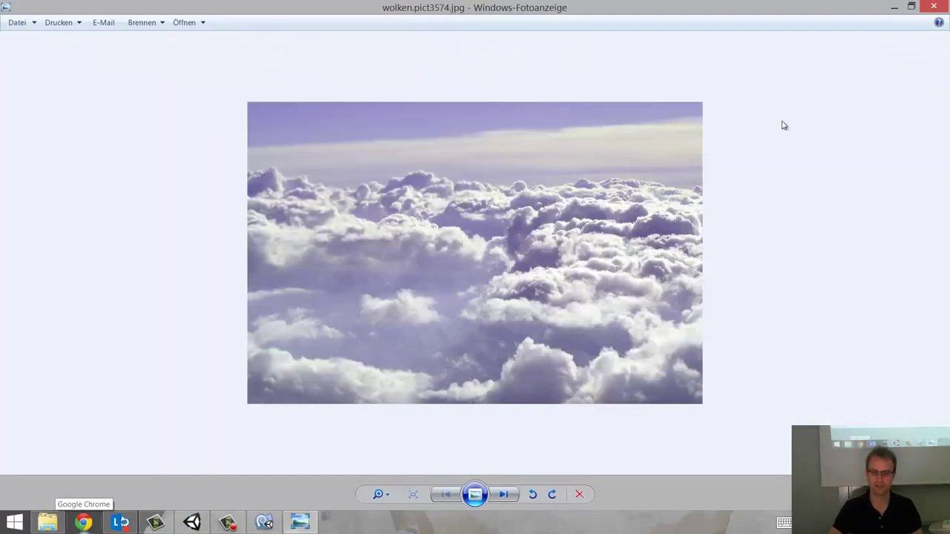
pyautogui.click(937, 6)
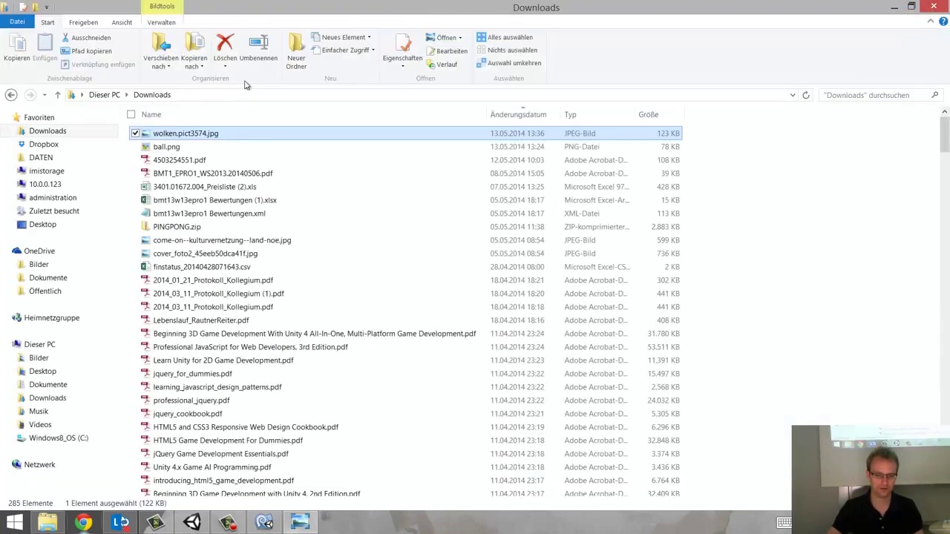
pyautogui.moveTo(234, 180); pyautogui.dragTo(193, 525)
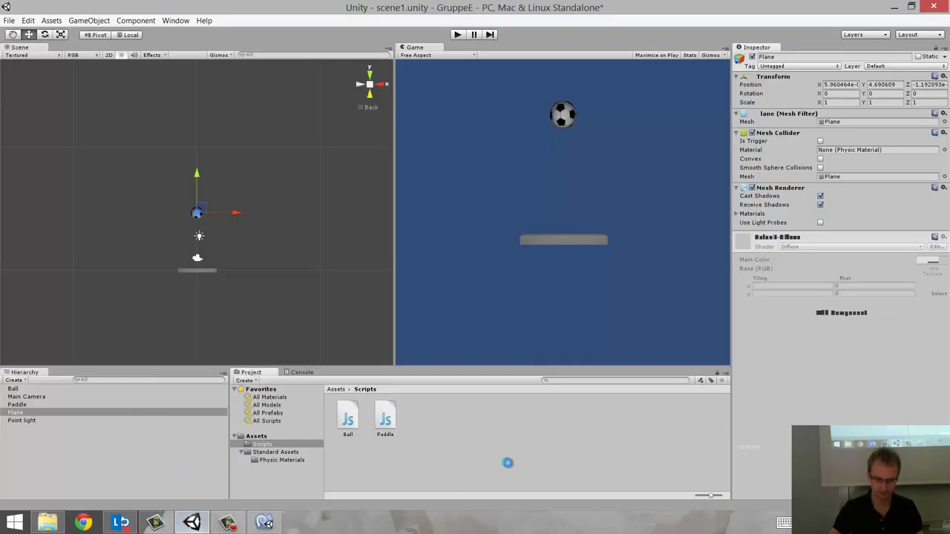
# Step: Import the wolken cloud image into Assets and drop it onto the Plane as its material
pyautogui.moveTo(193, 525)
pyautogui.mouseDown()
pyautogui.moveTo(415, 458)
pyautogui.moveTo(390, 445)
pyautogui.moveTo(259, 438)
pyautogui.mouseUp()
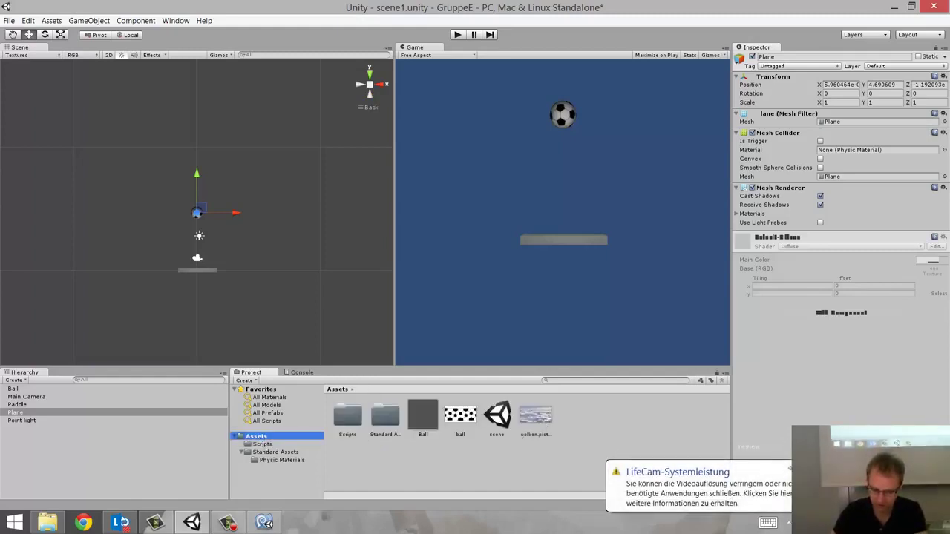
pyautogui.moveTo(545, 429); pyautogui.dragTo(11, 420)
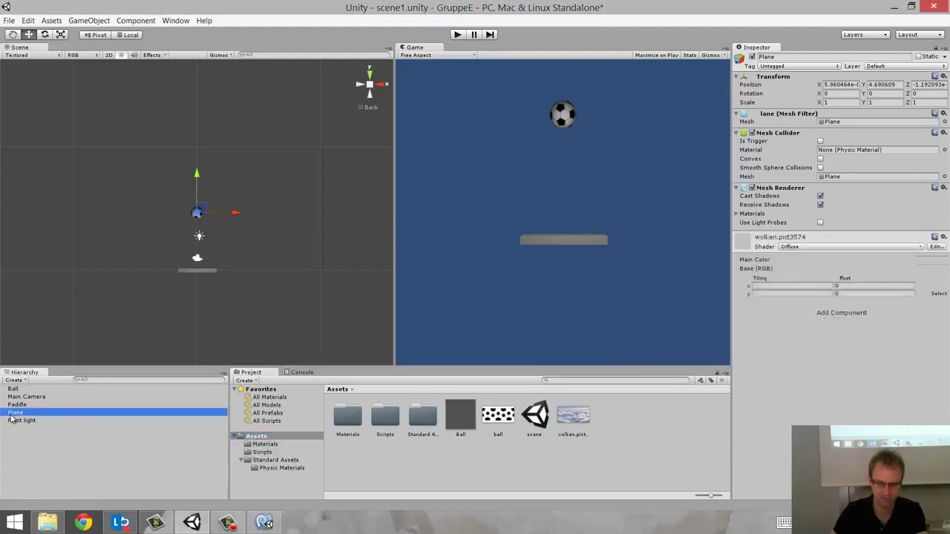
pyautogui.click(163, 417)
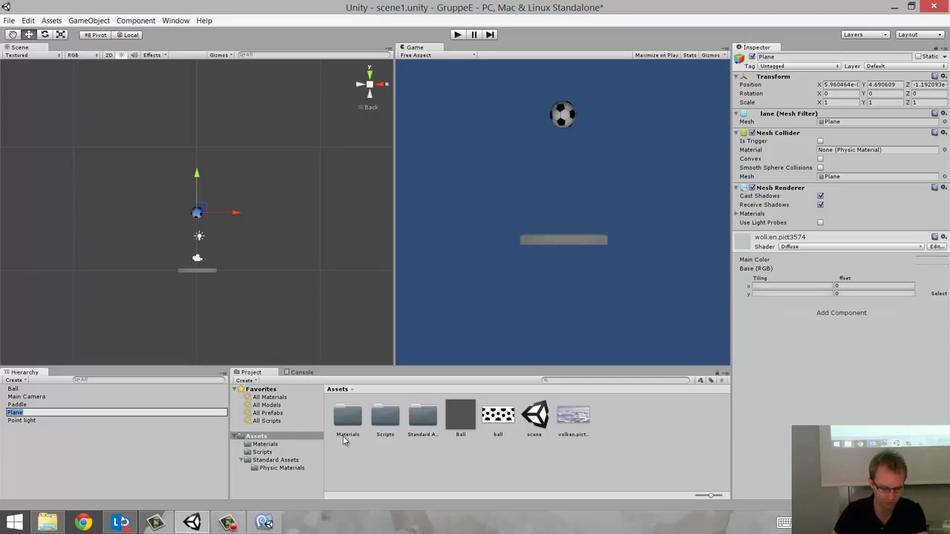
pyautogui.press('Return')
pyautogui.press('Down')
pyautogui.press('Up')
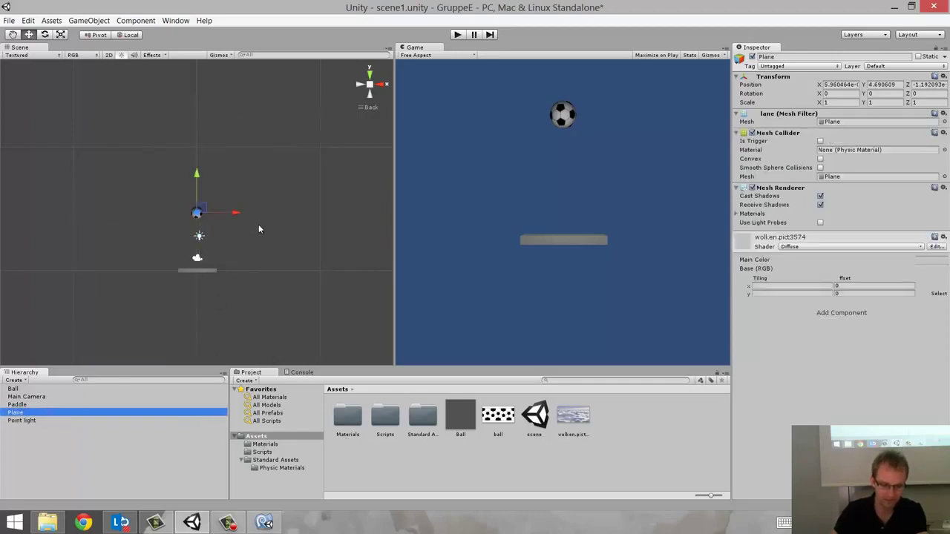
pyautogui.scroll(-1, 259, 229)
pyautogui.scroll(1, 258, 229)
pyautogui.scroll(1, 259, 230)
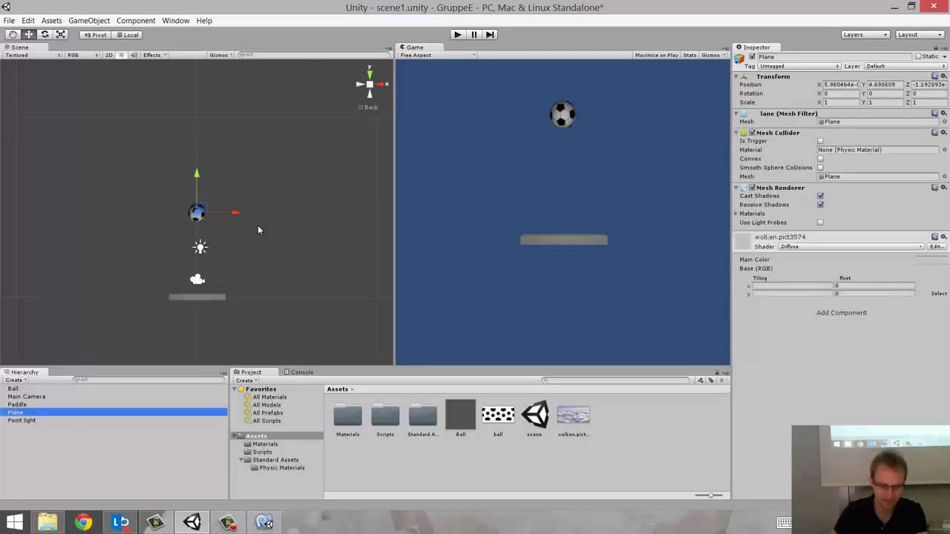
# Step: In Top view, zero the Plane's Z rotation, set X to -90, and move it to Z about 1.645
pyautogui.click(369, 73)
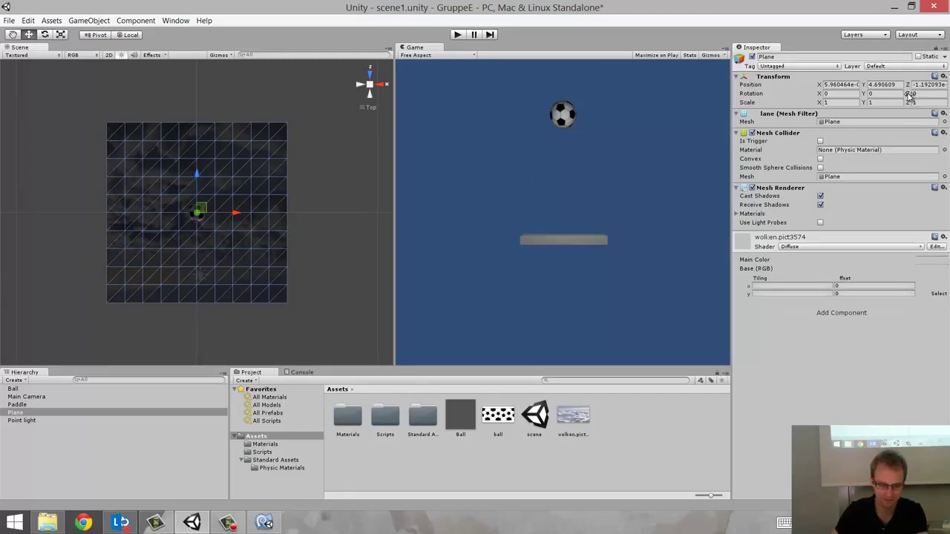
pyautogui.moveTo(911, 97); pyautogui.dragTo(944, 94)
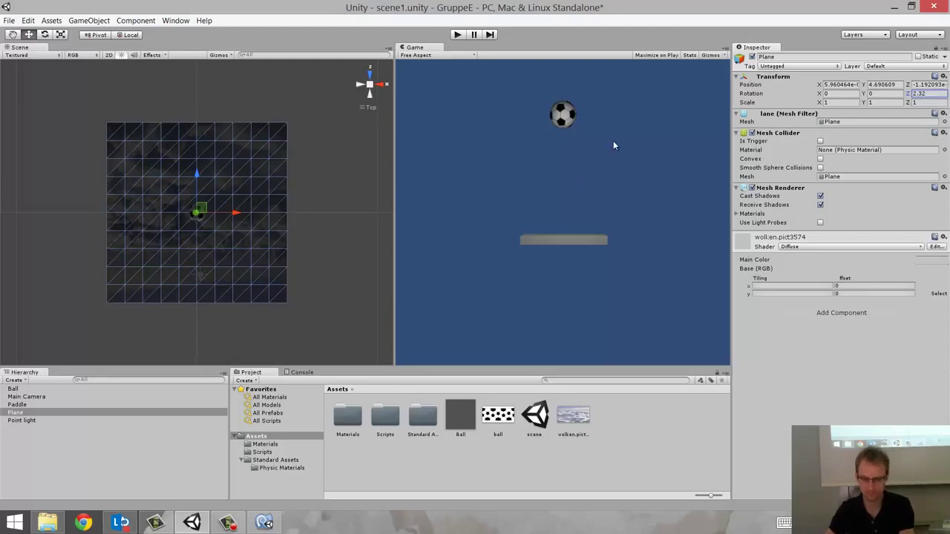
pyautogui.write('0')
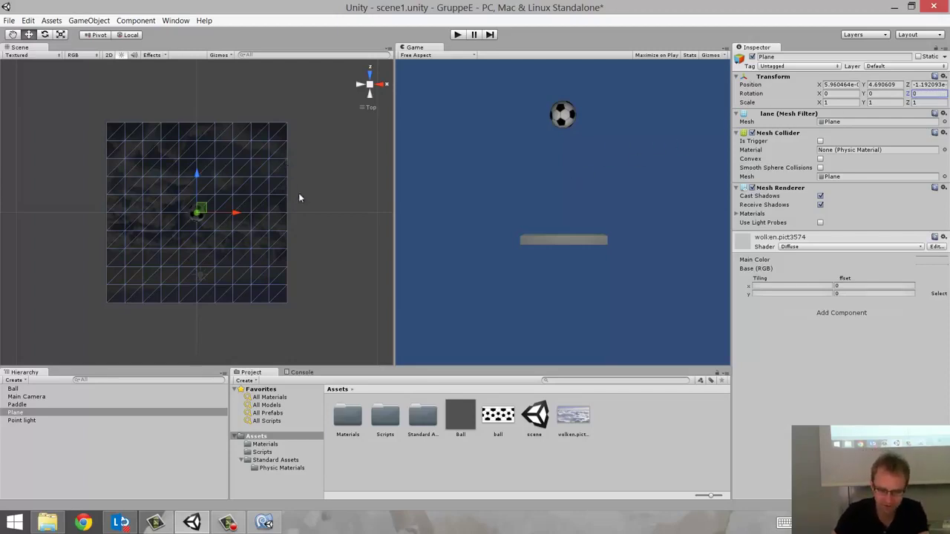
pyautogui.moveTo(822, 98); pyautogui.dragTo(855, 95)
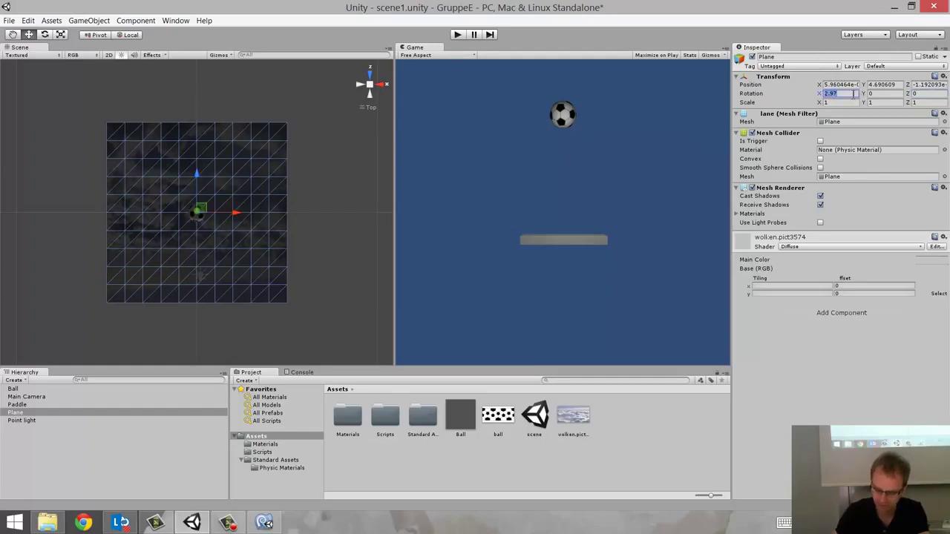
pyautogui.write('90')
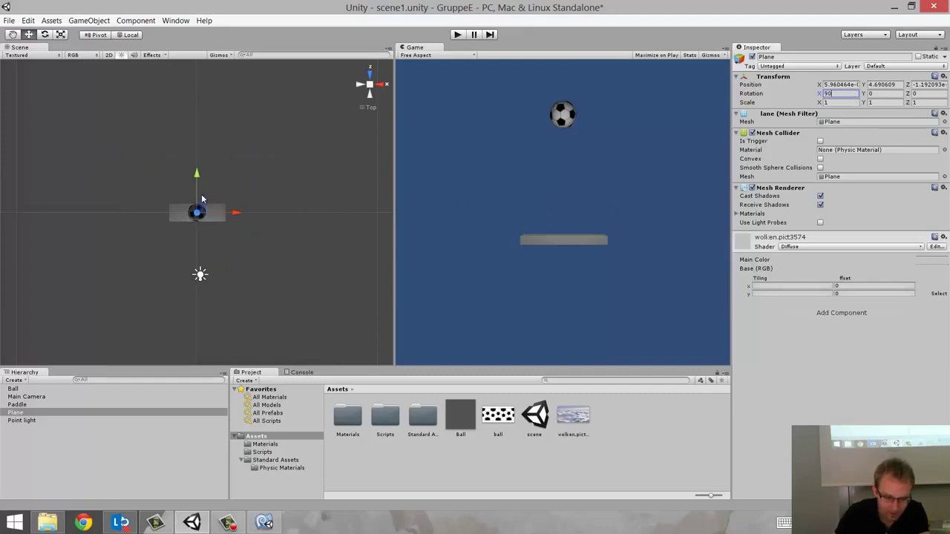
pyautogui.moveTo(197, 192); pyautogui.dragTo(197, 161)
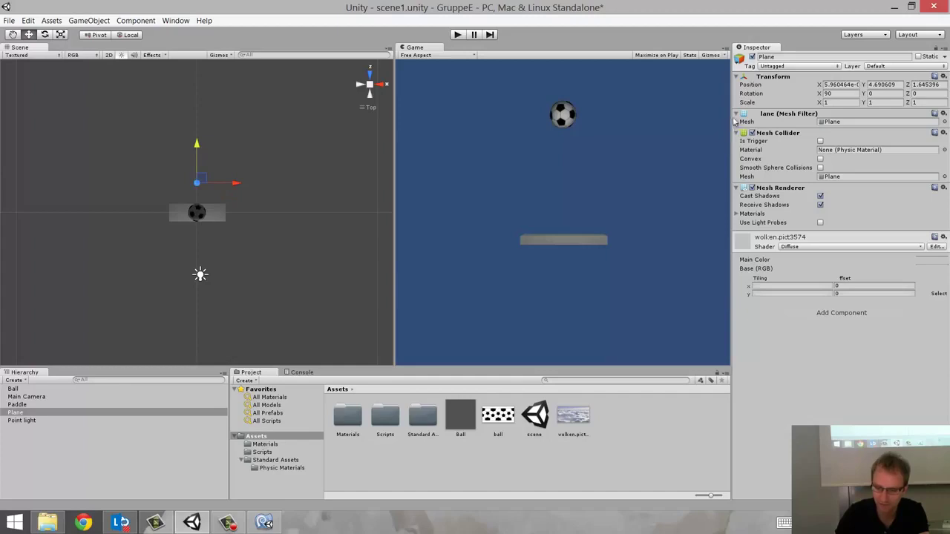
# Step: Re-enter the Plane's rotation values: X 90, Z 180 then back to 0, and Y 180
pyautogui.click(853, 93)
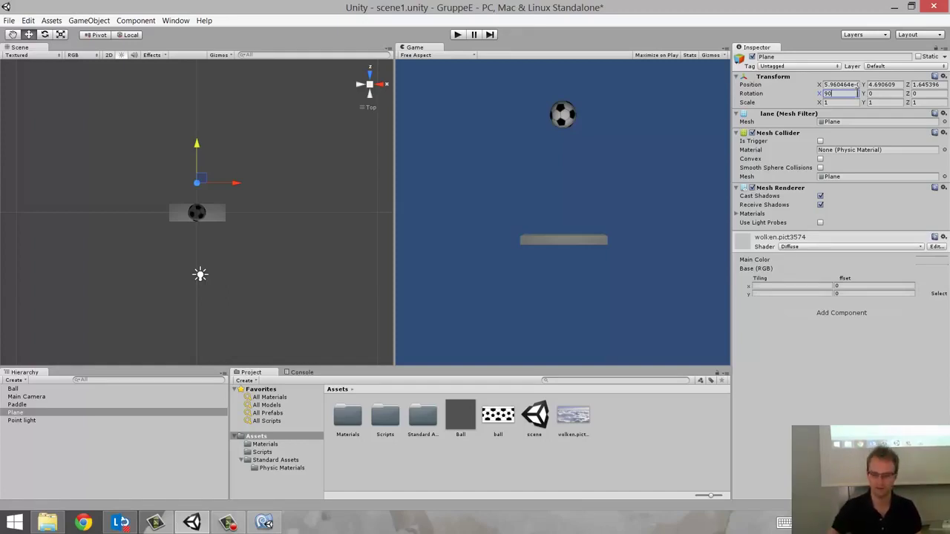
pyautogui.press('Return')
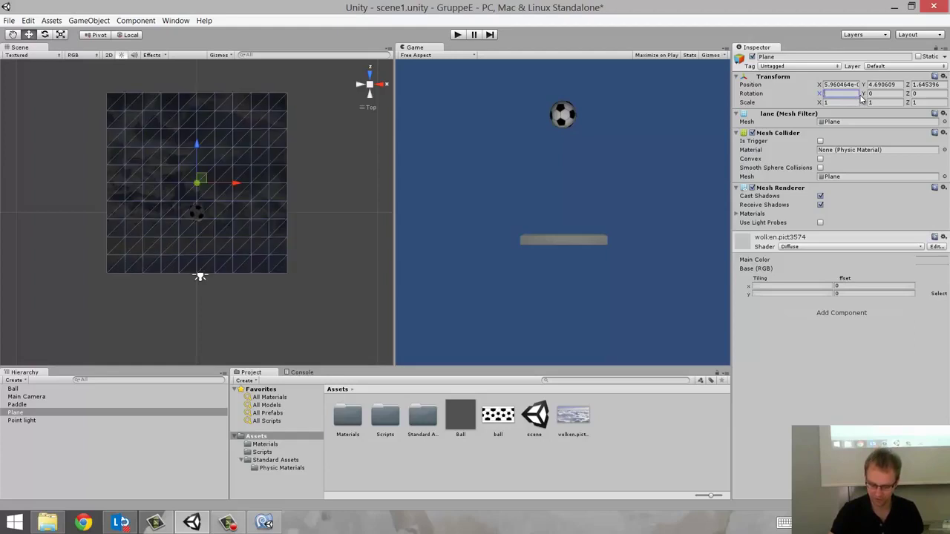
pyautogui.write('90')
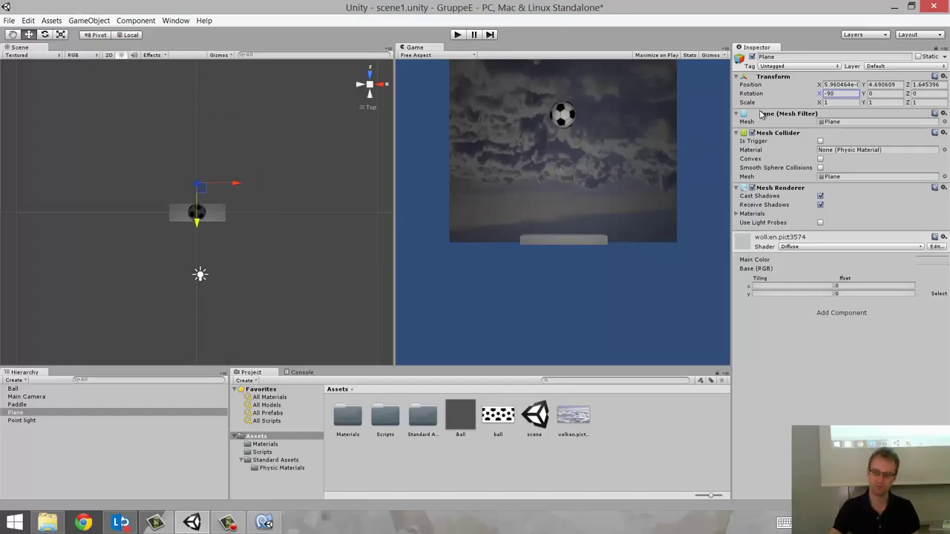
pyautogui.click(920, 94)
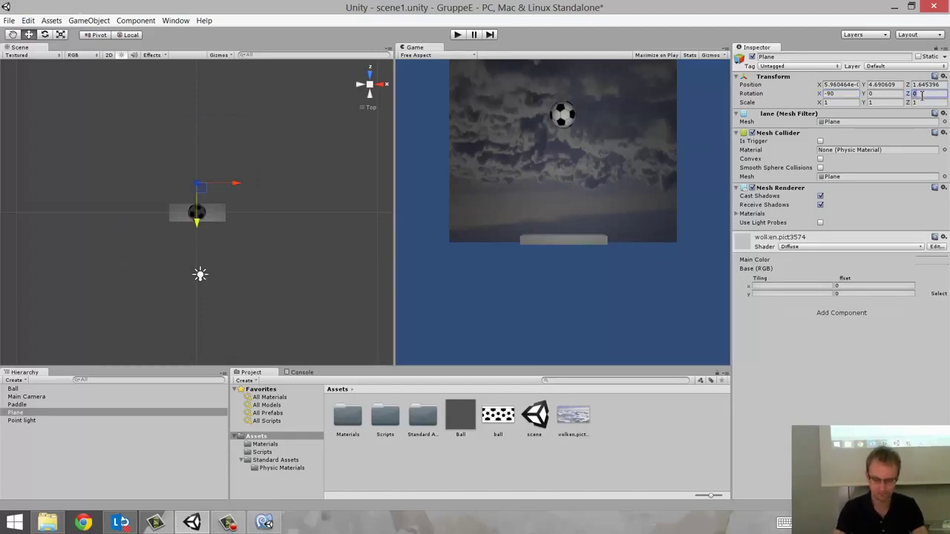
pyautogui.write('180')
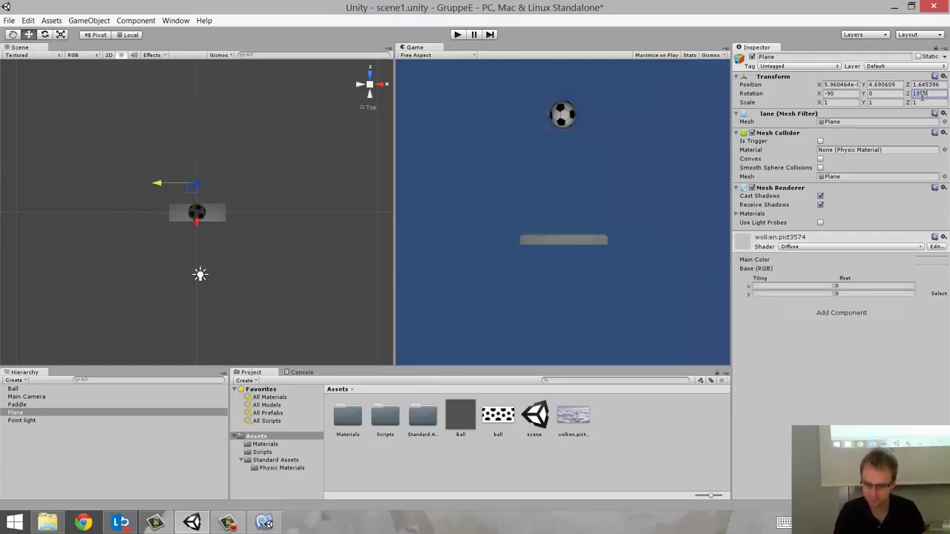
pyautogui.press('Return')
pyautogui.press('Return')
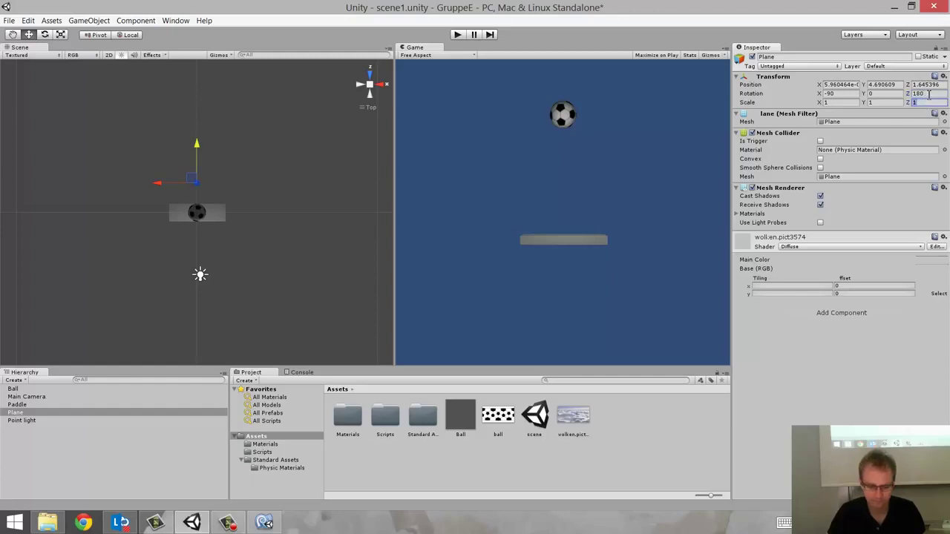
pyautogui.doubleClick(929, 94)
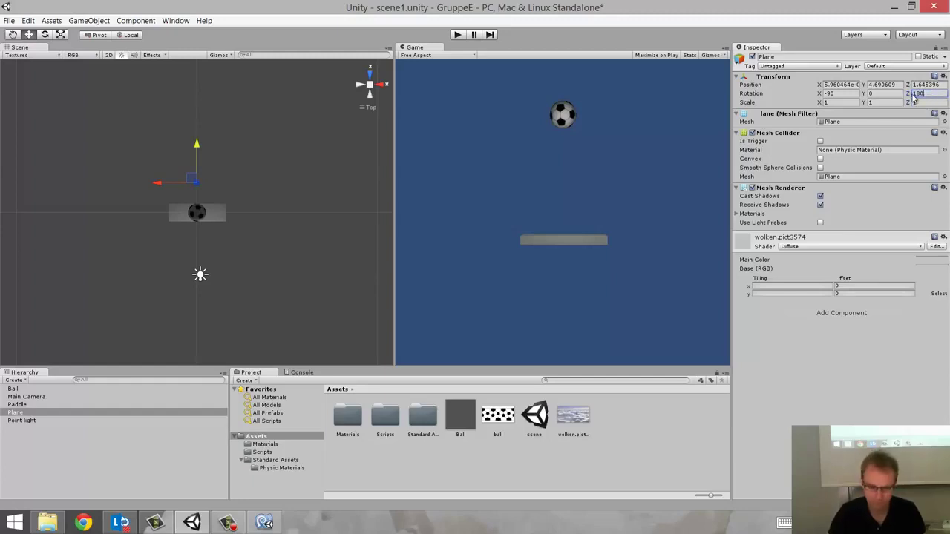
pyautogui.write('0')
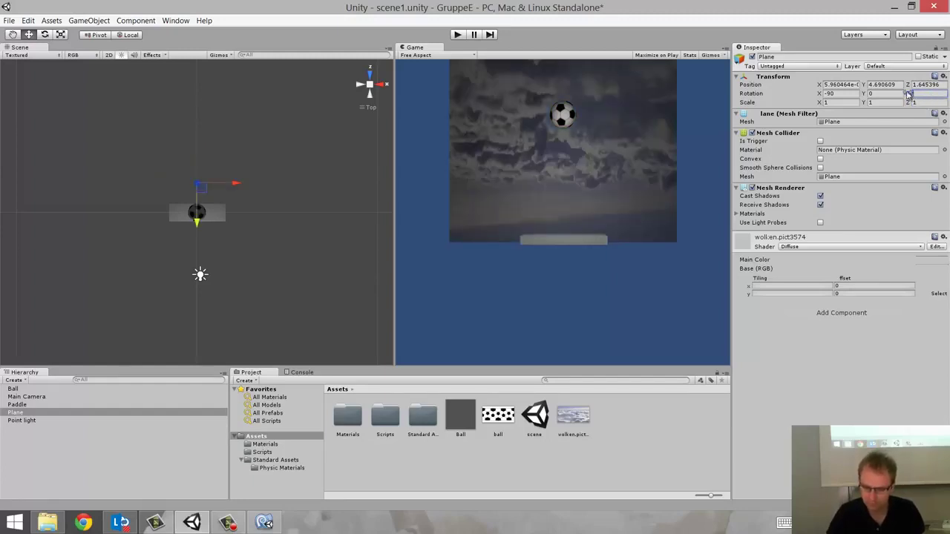
pyautogui.click(889, 94)
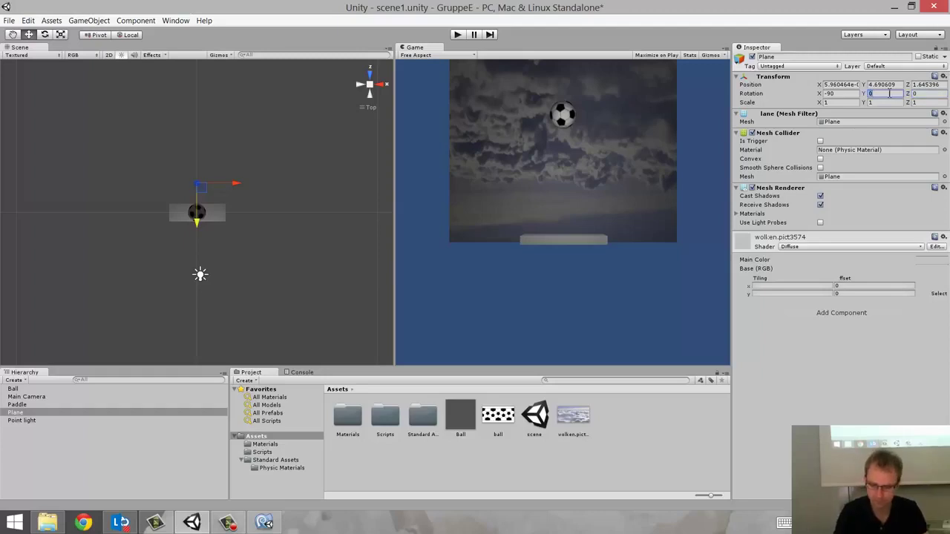
pyautogui.write('180')
pyautogui.press('BackSpace')
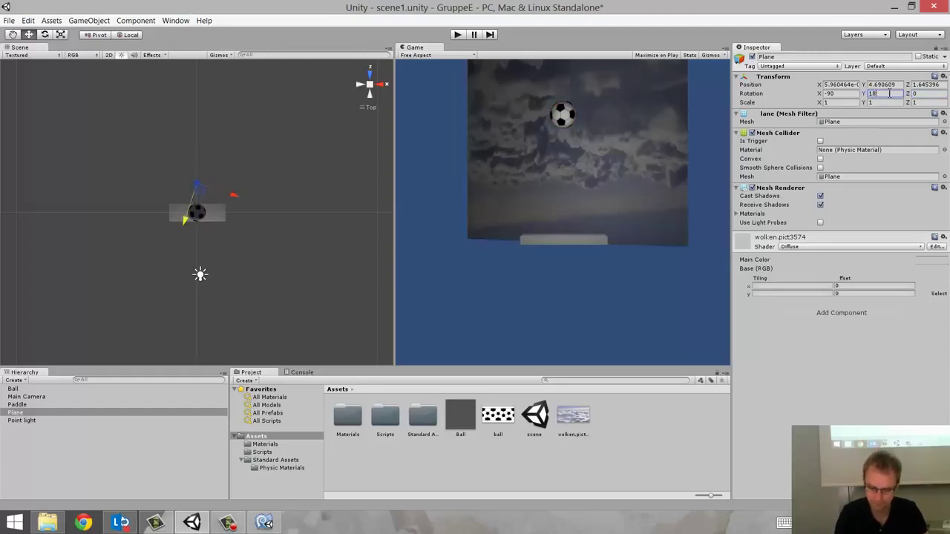
pyautogui.write('0')
pyautogui.press('BackSpace')
pyautogui.press('BackSpace')
pyautogui.press('BackSpace')
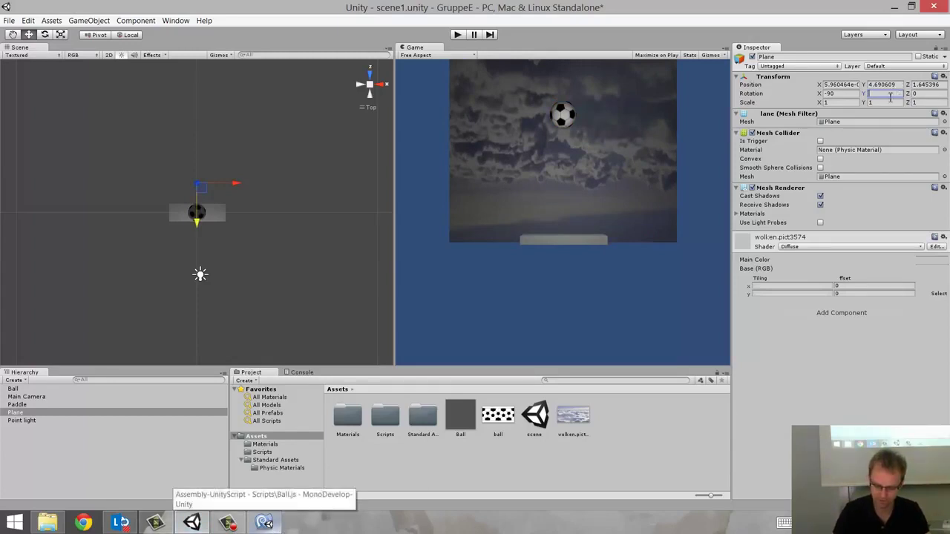
pyautogui.write('-180')
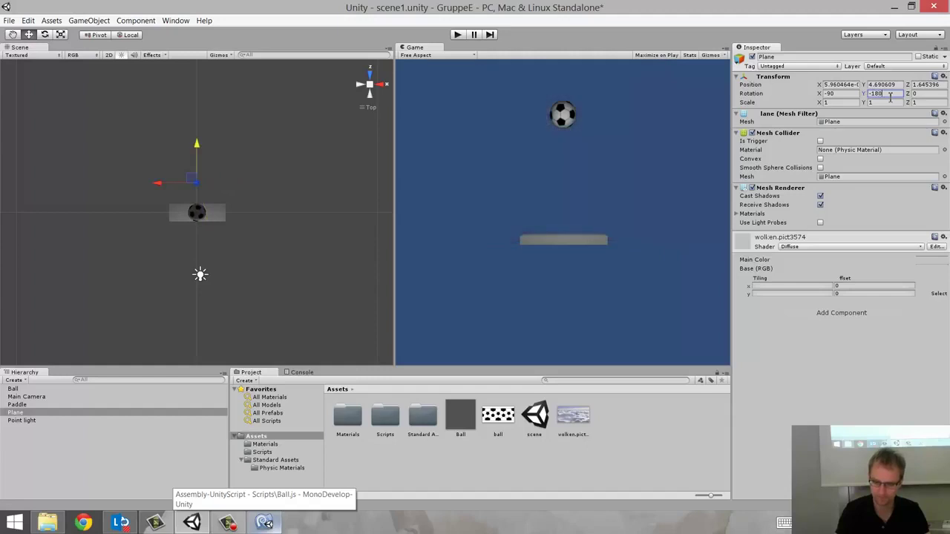
pyautogui.press('BackSpace')
pyautogui.press('BackSpace')
pyautogui.press('BackSpace')
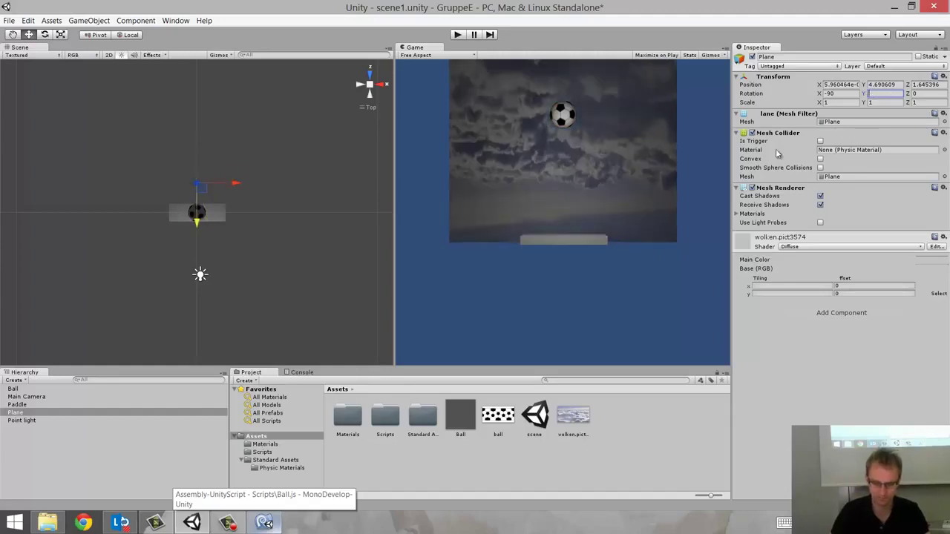
# Step: With the Rotate tool in Back view, turn the cloud plane to rotation 90, 180, -360
pyautogui.click(43, 34)
pyautogui.moveTo(227, 209); pyautogui.dragTo(213, 219)
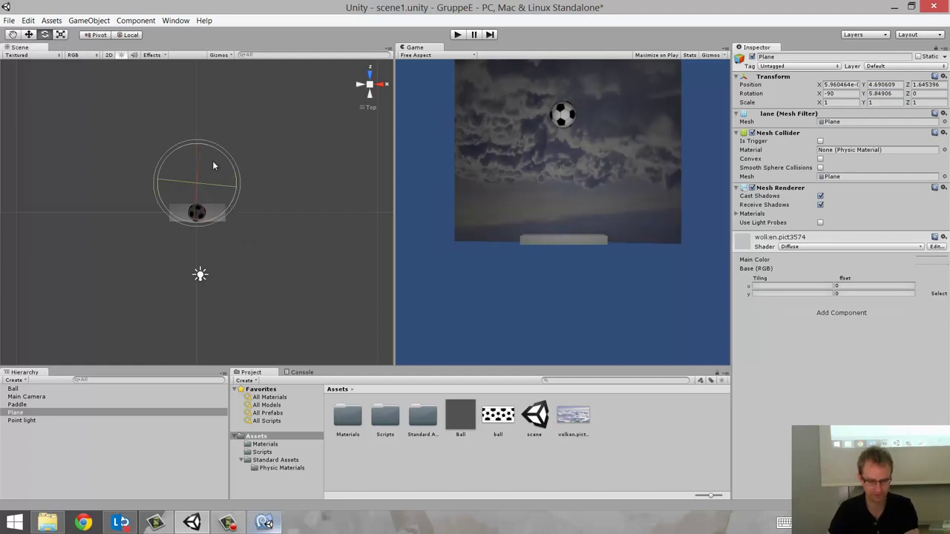
pyautogui.hotkey('ctrl', 'z')
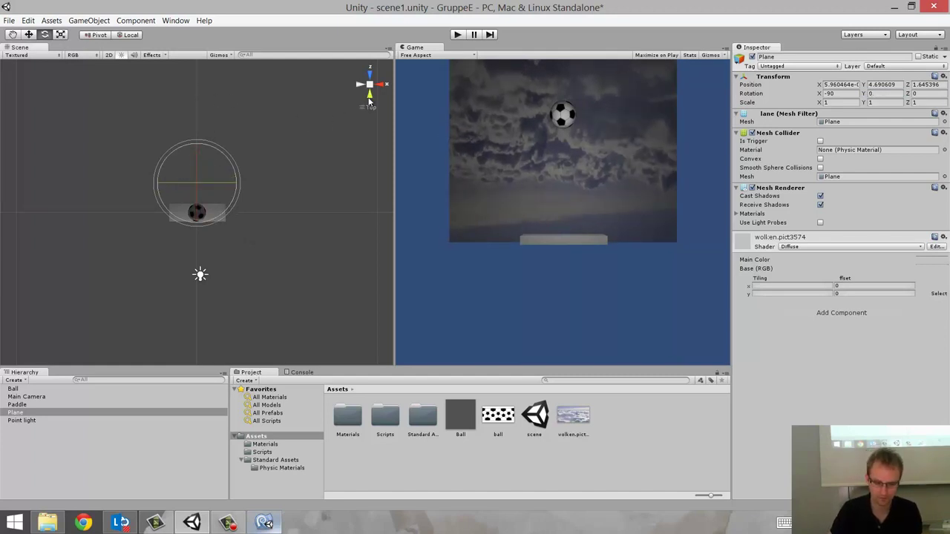
pyautogui.click(370, 98)
pyautogui.click(369, 99)
pyautogui.moveTo(227, 247)
pyautogui.mouseDown()
pyautogui.moveTo(39, 189)
pyautogui.moveTo(743, 185)
pyautogui.mouseUp()
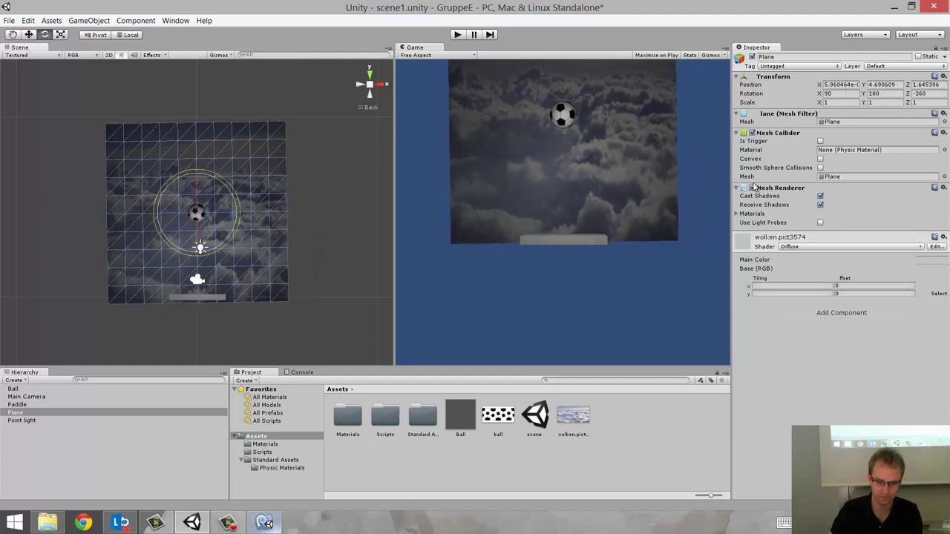
pyautogui.moveTo(743, 185); pyautogui.dragTo(749, 187)
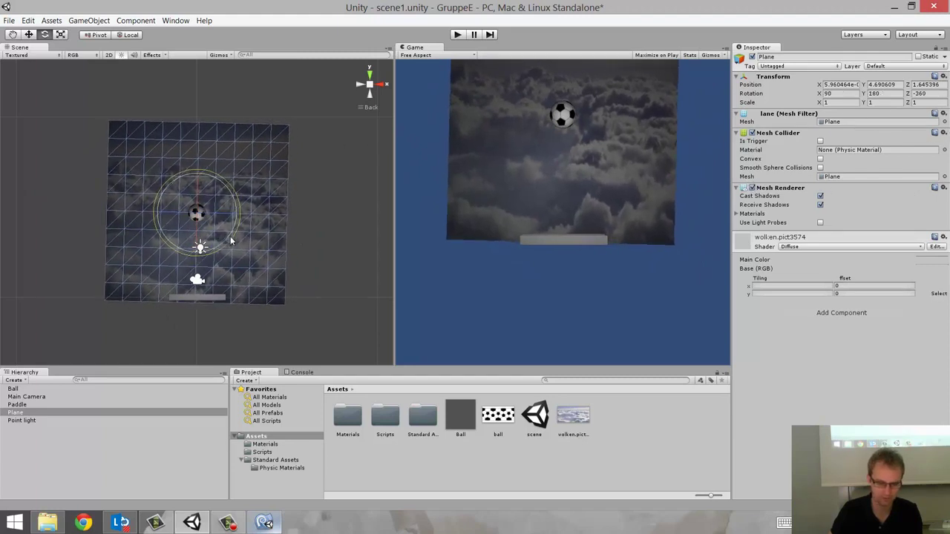
pyautogui.moveTo(230, 240); pyautogui.dragTo(250, 240)
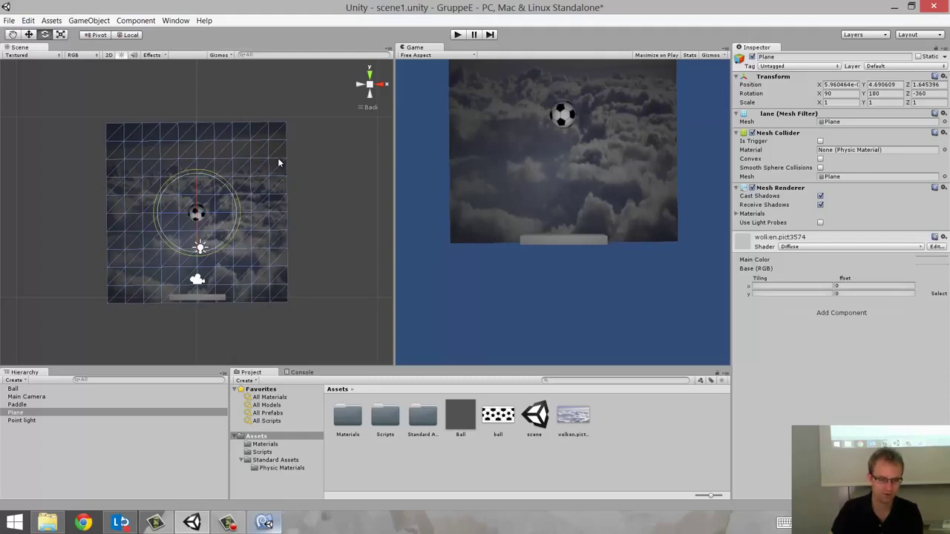
# Step: Scale the cloud Plane up to about 1.923 and drag it down to Y 3.3788
pyautogui.click(60, 35)
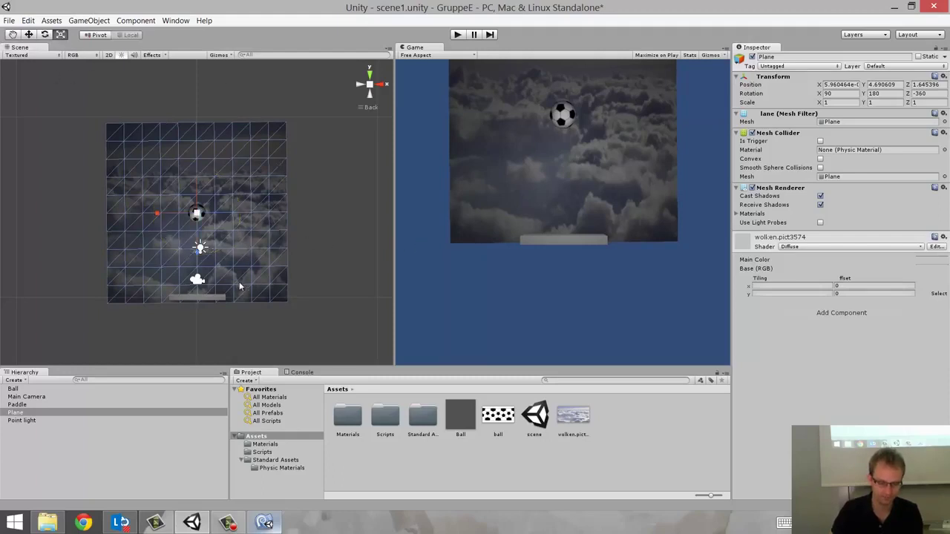
pyautogui.moveTo(196, 214); pyautogui.dragTo(239, 231)
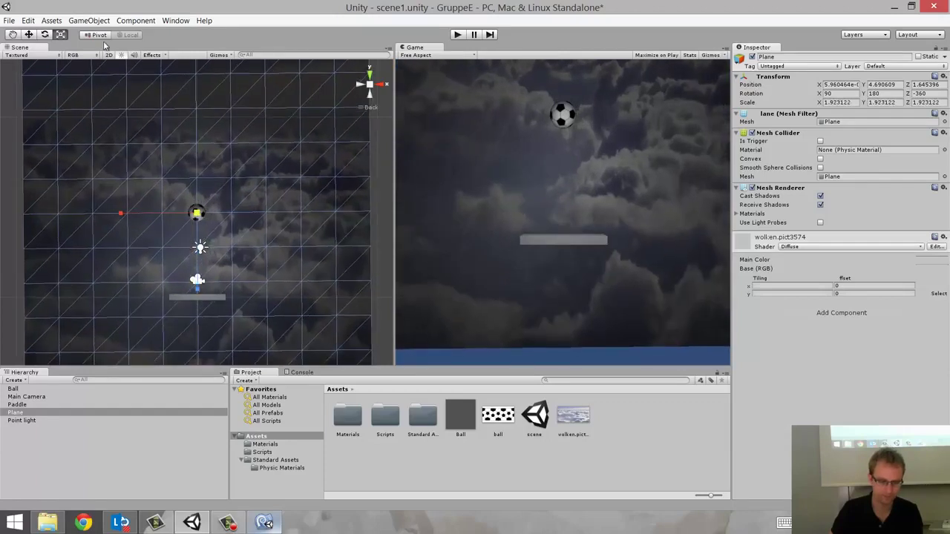
pyautogui.click(28, 35)
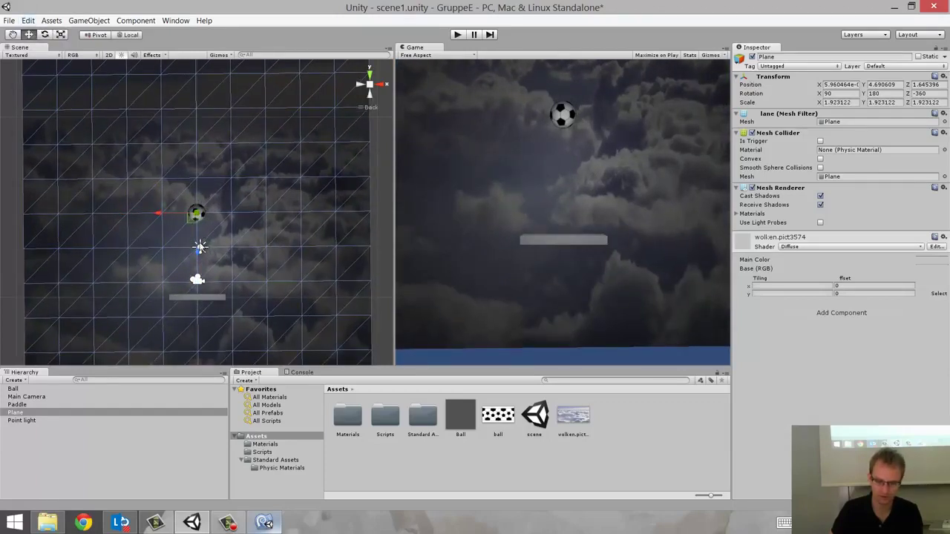
pyautogui.moveTo(199, 249); pyautogui.dragTo(189, 272)
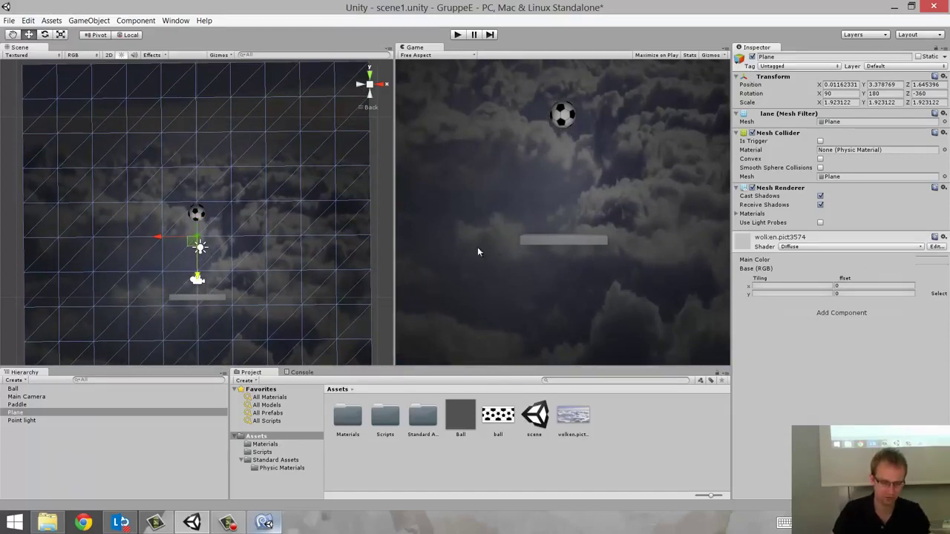
# Step: Raise the Point light's Range to 15 and lower the light slightly
pyautogui.click(22, 421)
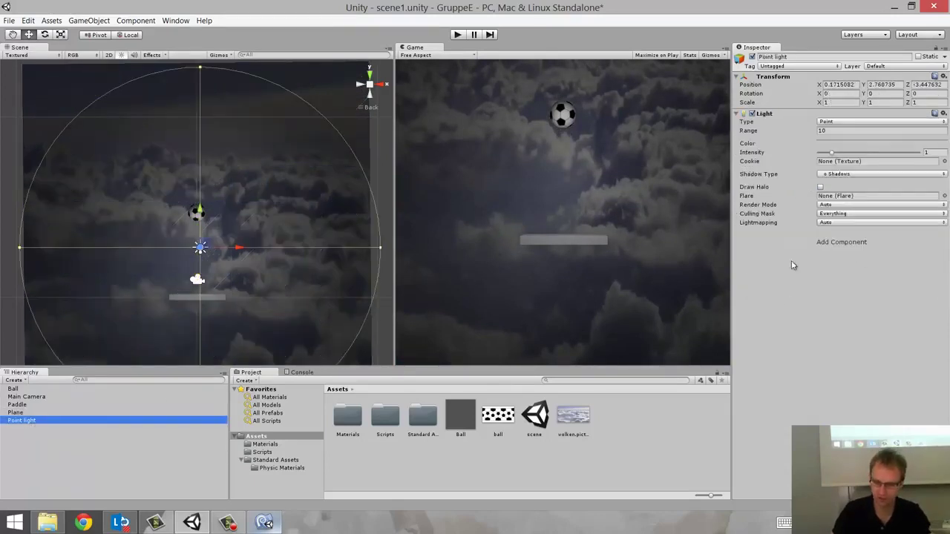
pyautogui.click(831, 132)
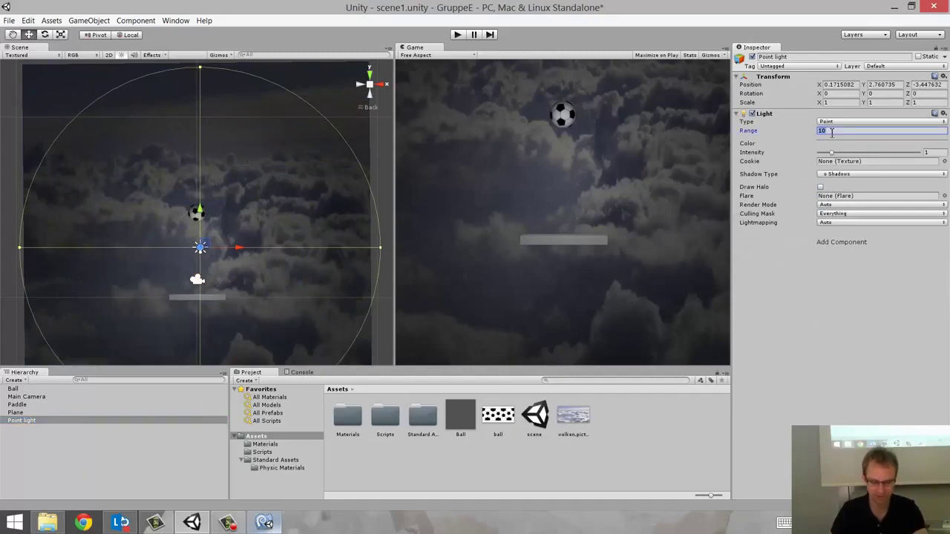
pyautogui.write('15')
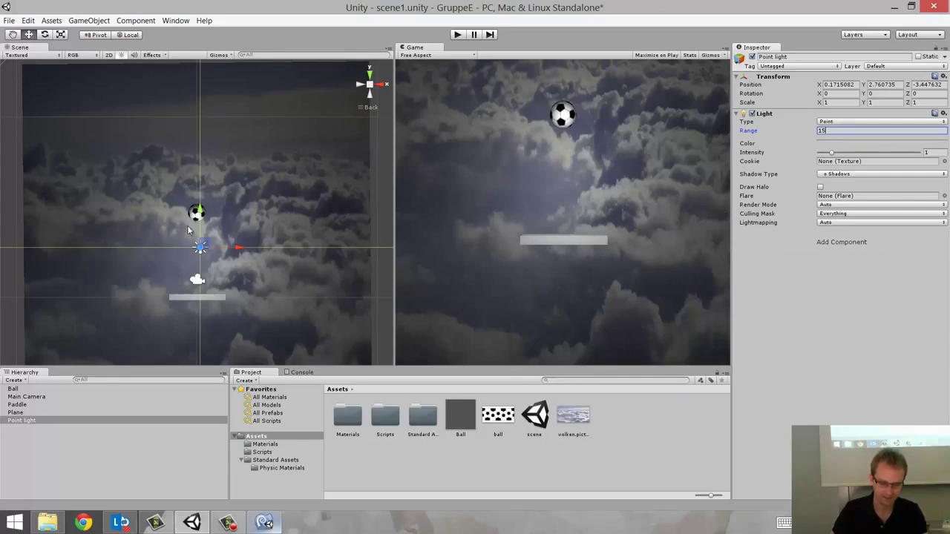
pyautogui.moveTo(200, 215); pyautogui.dragTo(200, 222)
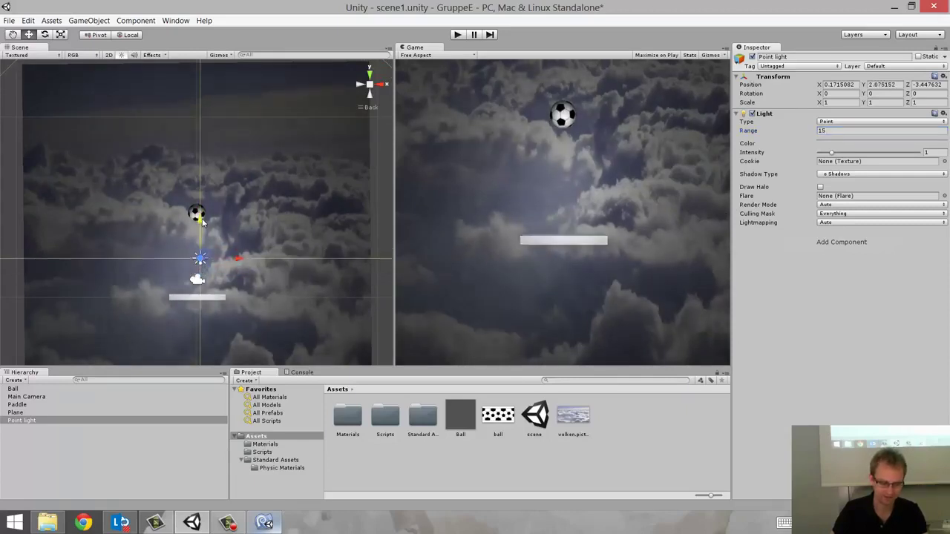
# Step: Move the cloud Plane further down to about Y -0.4573
pyautogui.click(16, 413)
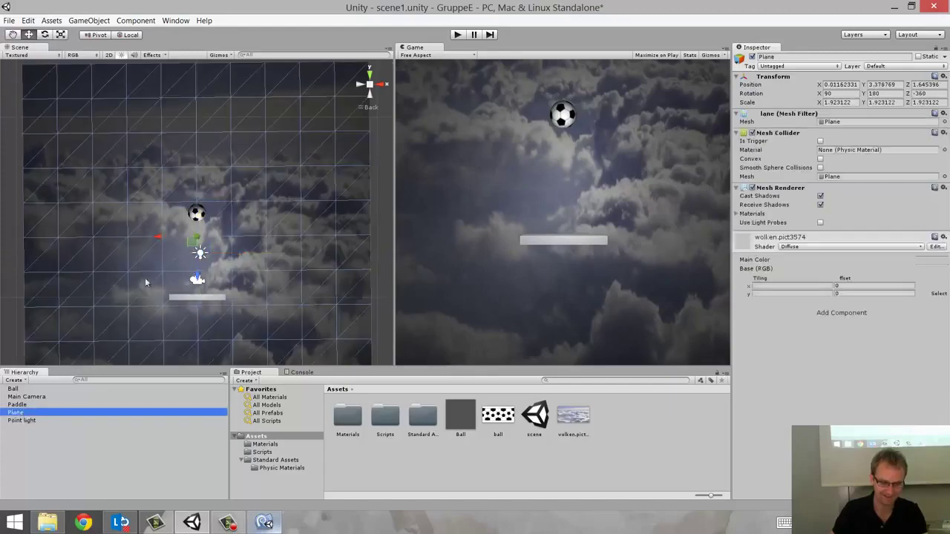
pyautogui.moveTo(199, 265)
pyautogui.mouseDown()
pyautogui.moveTo(195, 374)
pyautogui.moveTo(194, 339)
pyautogui.mouseUp()
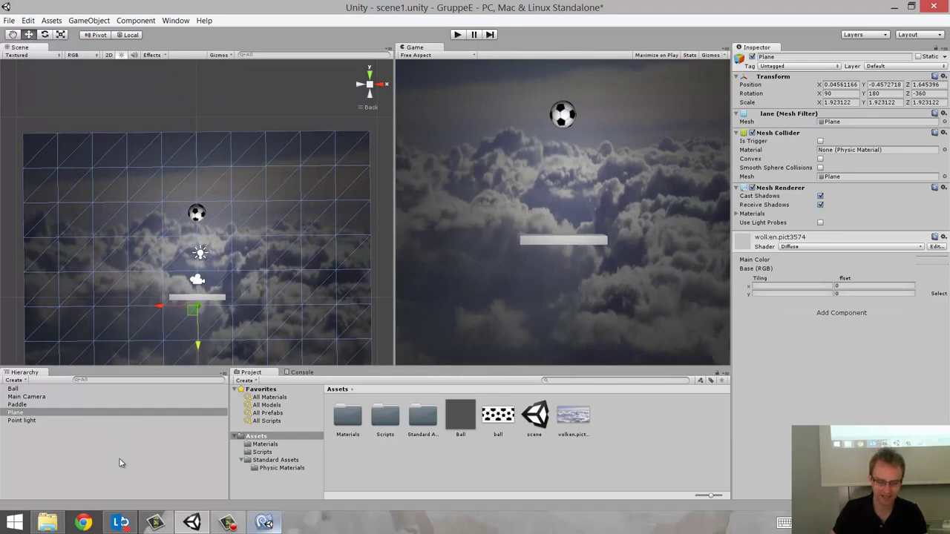
pyautogui.click(149, 454)
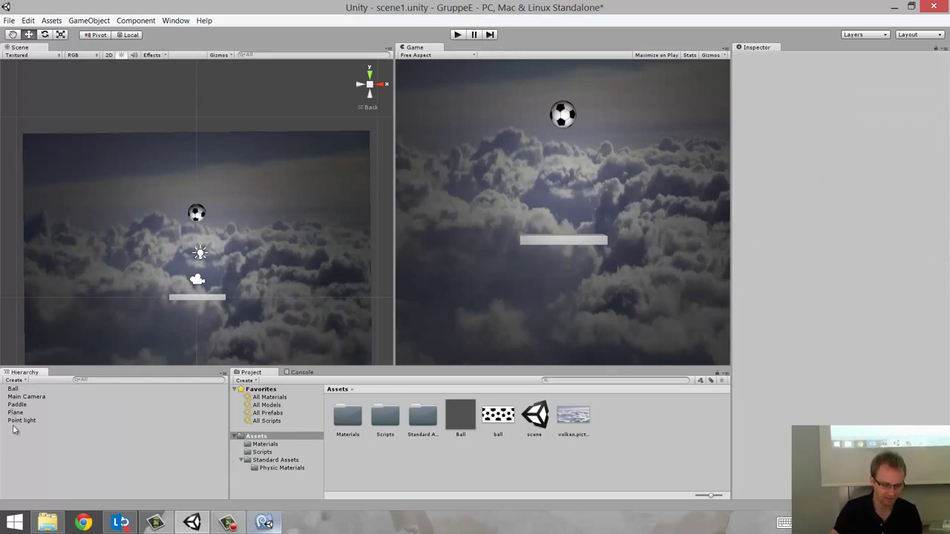
# Step: Parent the Ball under the Paddle and play-test moving the paddle right and left
pyautogui.moveTo(13, 389)
pyautogui.mouseDown()
pyautogui.moveTo(23, 408)
pyautogui.moveTo(35, 409)
pyautogui.mouseUp()
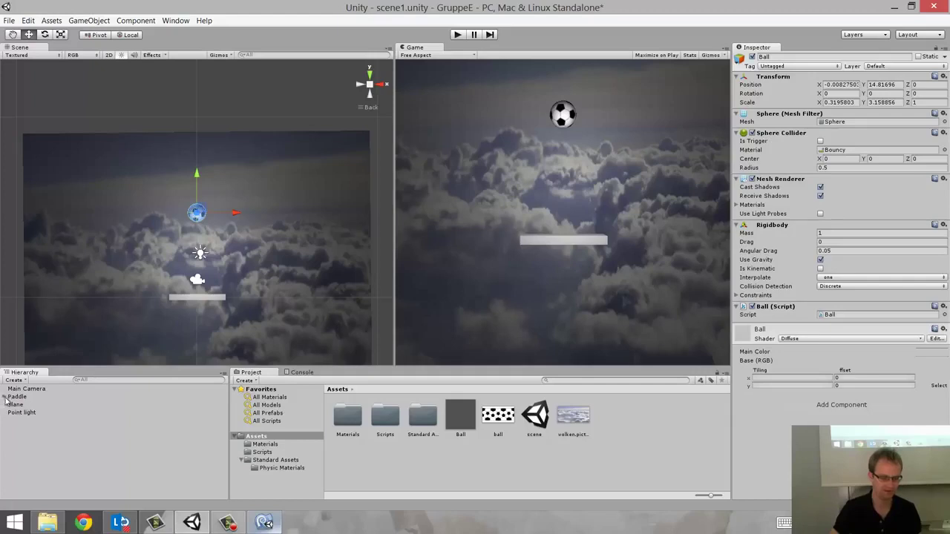
pyautogui.click(6, 398)
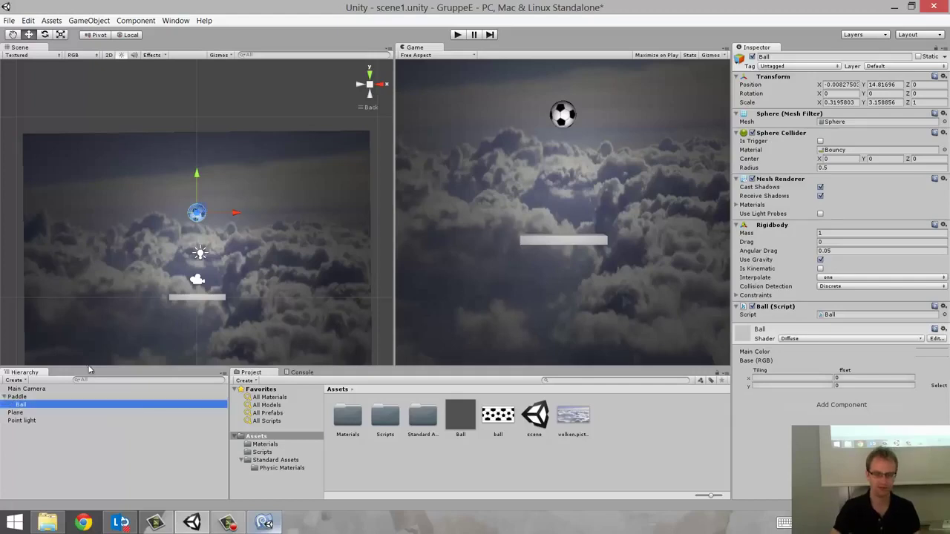
pyautogui.click(456, 35)
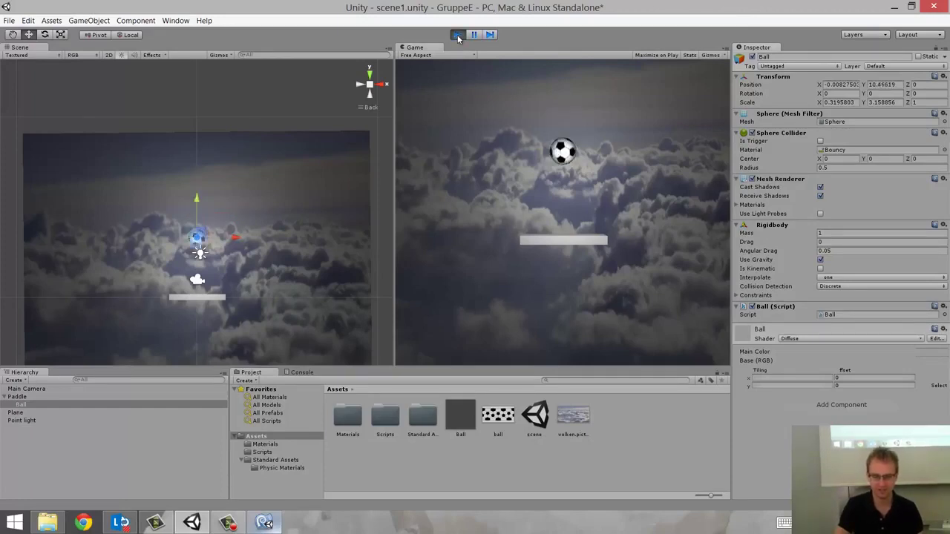
pyautogui.press('Right')
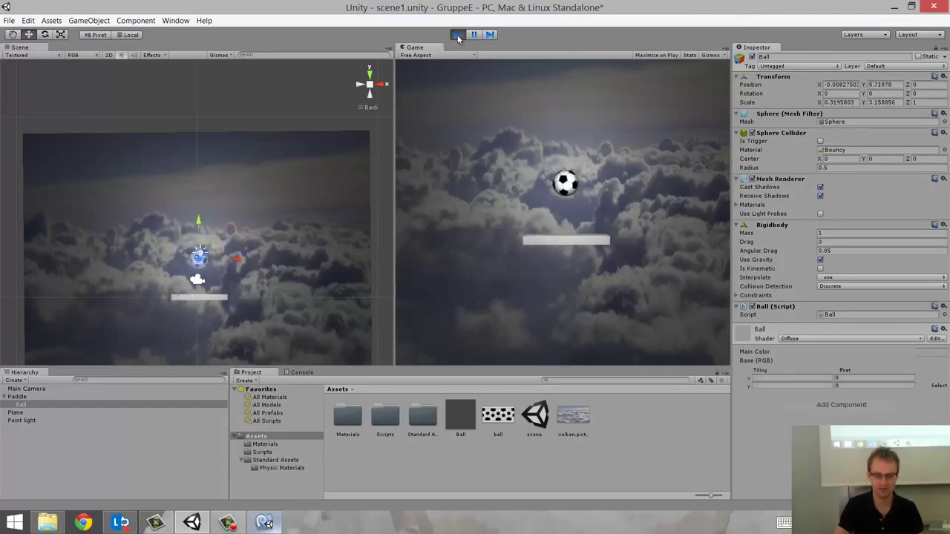
pyautogui.press('Left')
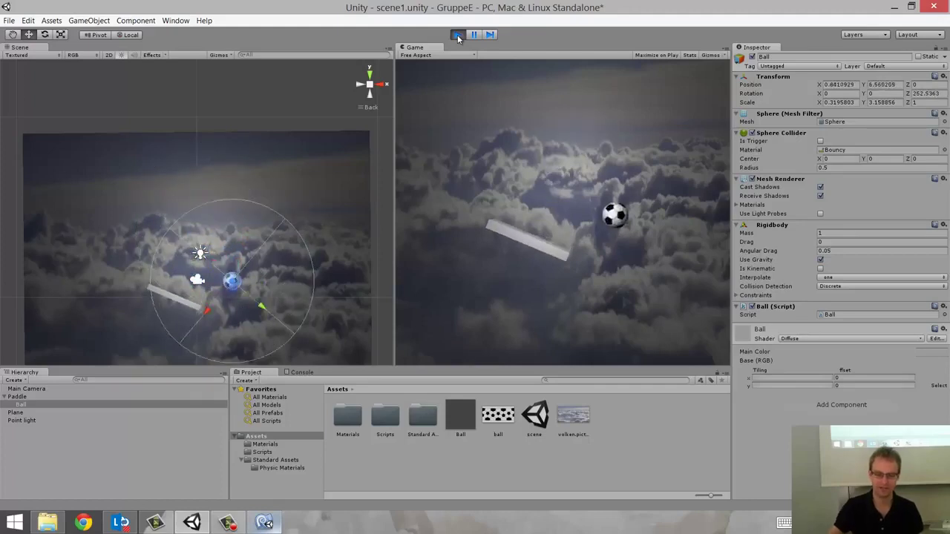
pyautogui.click(458, 35)
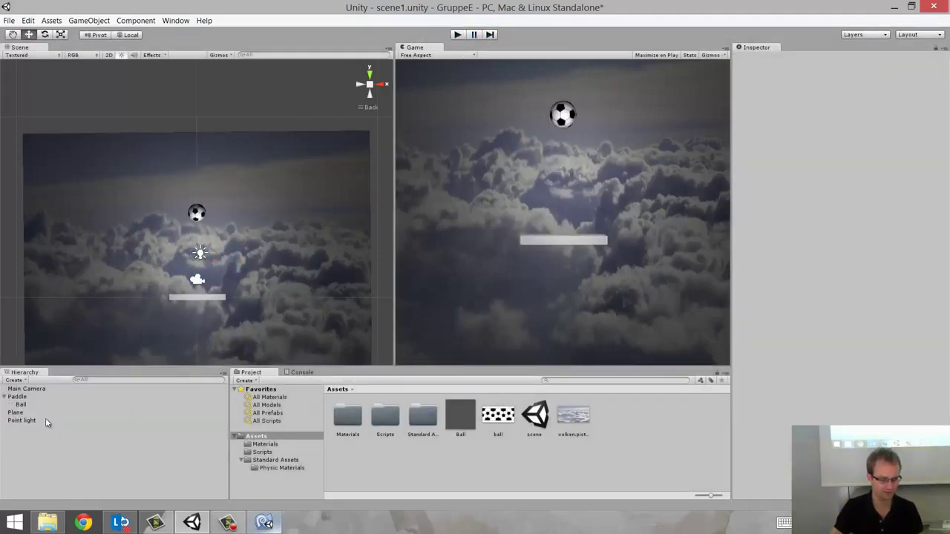
# Step: Return the Ball to the top level and parent the Main Camera under the Paddle
pyautogui.moveTo(21, 404); pyautogui.dragTo(29, 414)
pyautogui.moveTo(34, 454); pyautogui.dragTo(34, 455)
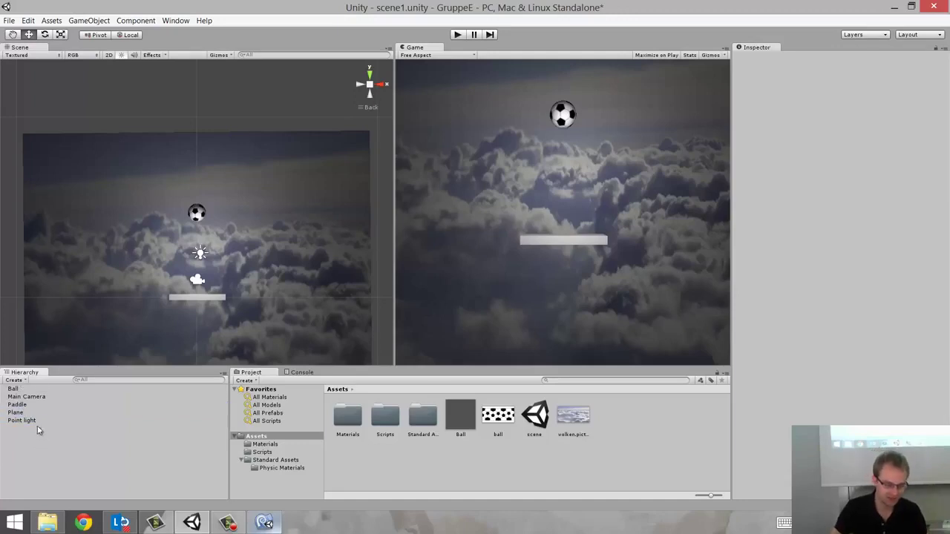
pyautogui.click(26, 397)
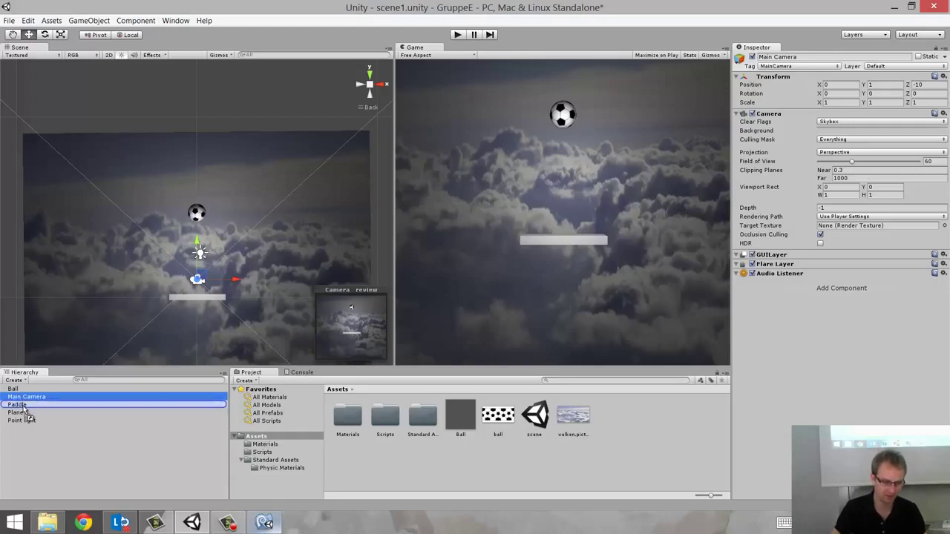
pyautogui.moveTo(22, 399); pyautogui.dragTo(25, 408)
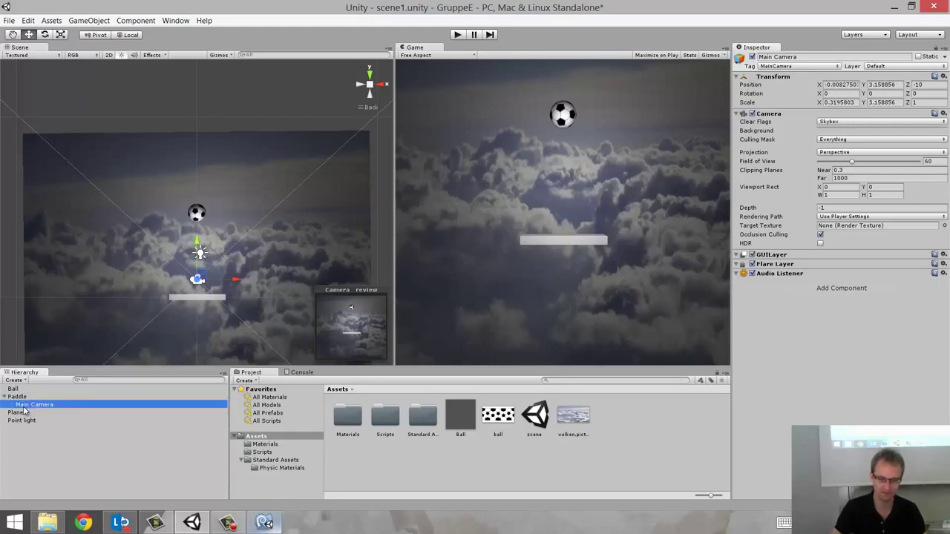
# Step: Play-test the scene, moving the paddle right and left to check the camera follows
pyautogui.click(456, 36)
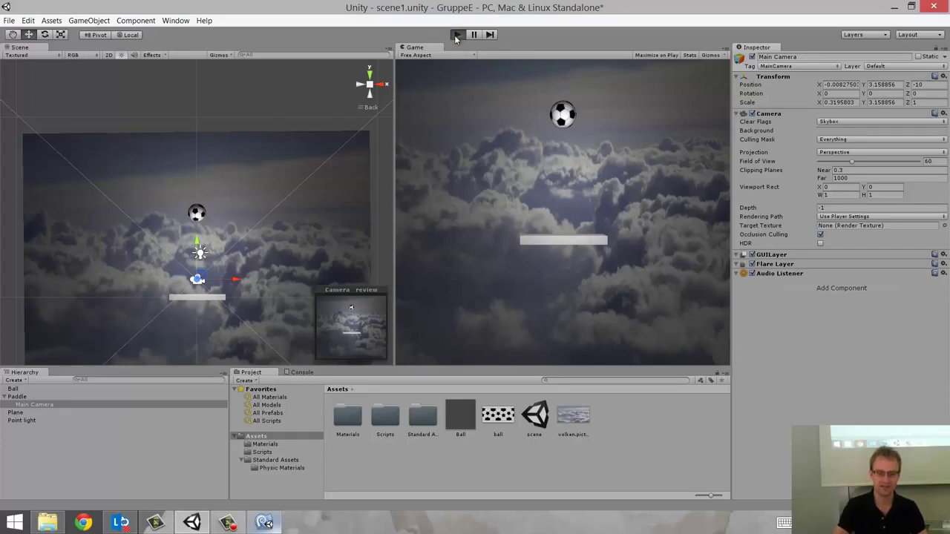
pyautogui.press('Right')
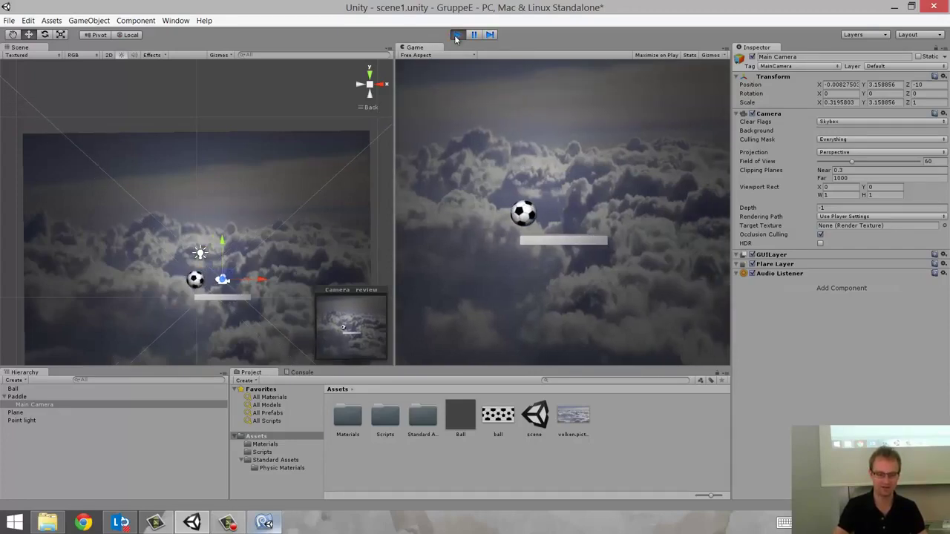
pyautogui.press('Left')
pyautogui.press('Left')
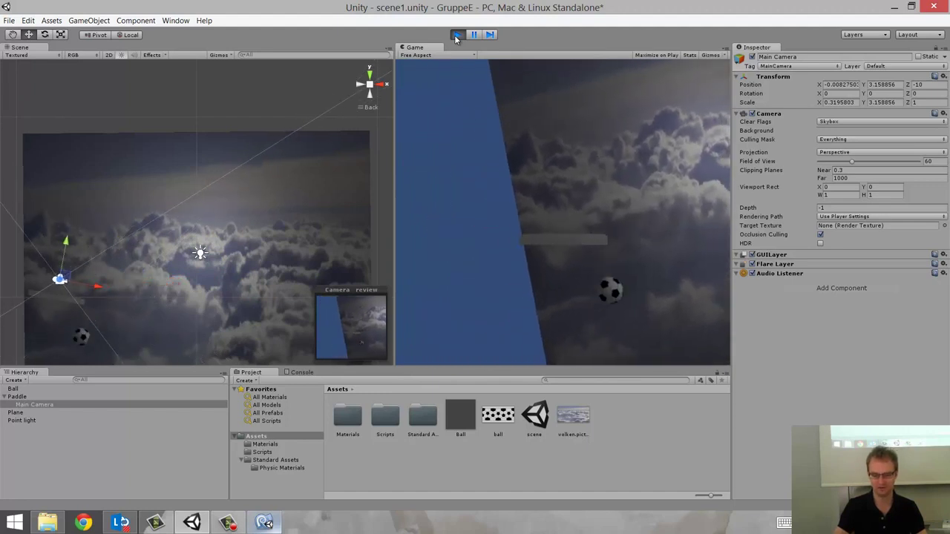
pyautogui.click(455, 35)
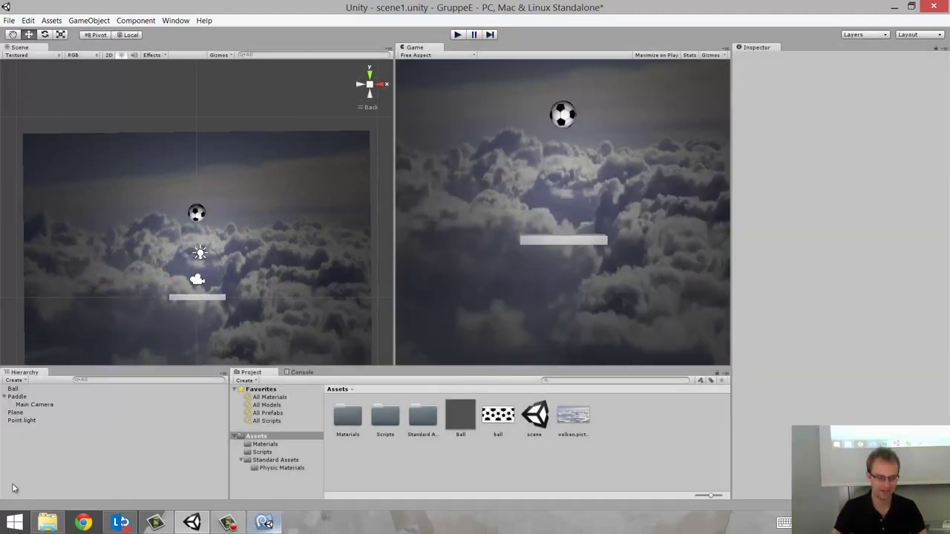
# Step: Parent the Main Camera under the Ball and run a play-mode test
pyautogui.moveTo(30, 406); pyautogui.dragTo(25, 390)
pyautogui.click(457, 34)
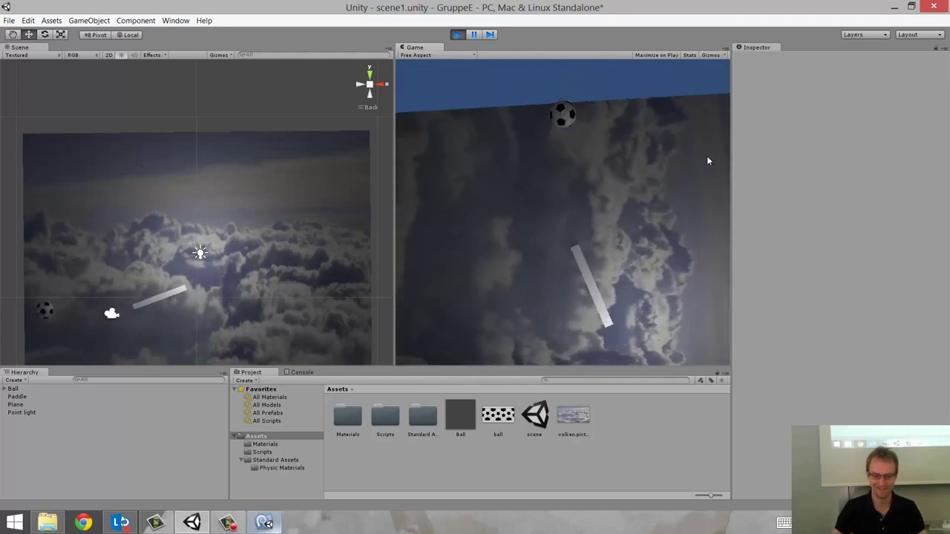
pyautogui.click(457, 34)
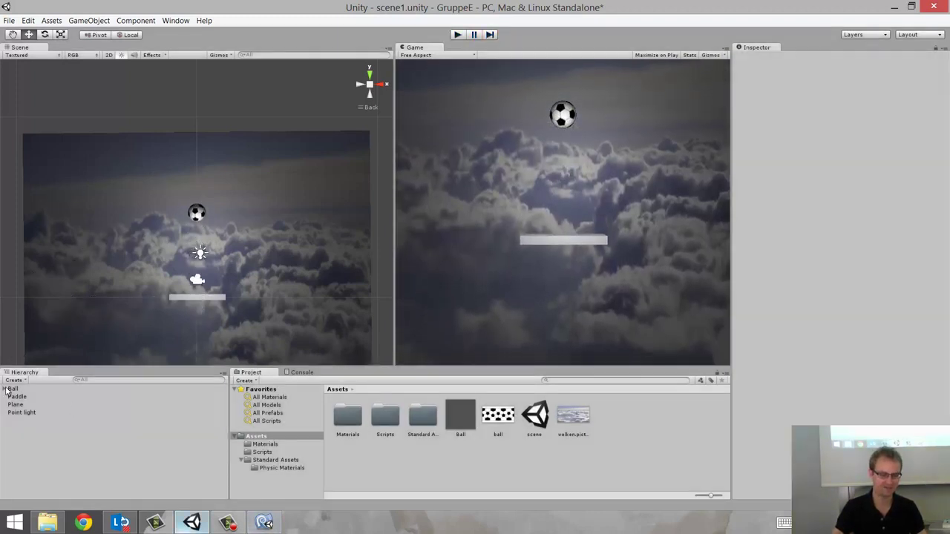
# Step: Move the Main Camera back to the top level of the Hierarchy and save scene1
pyautogui.click(6, 389)
pyautogui.click(35, 396)
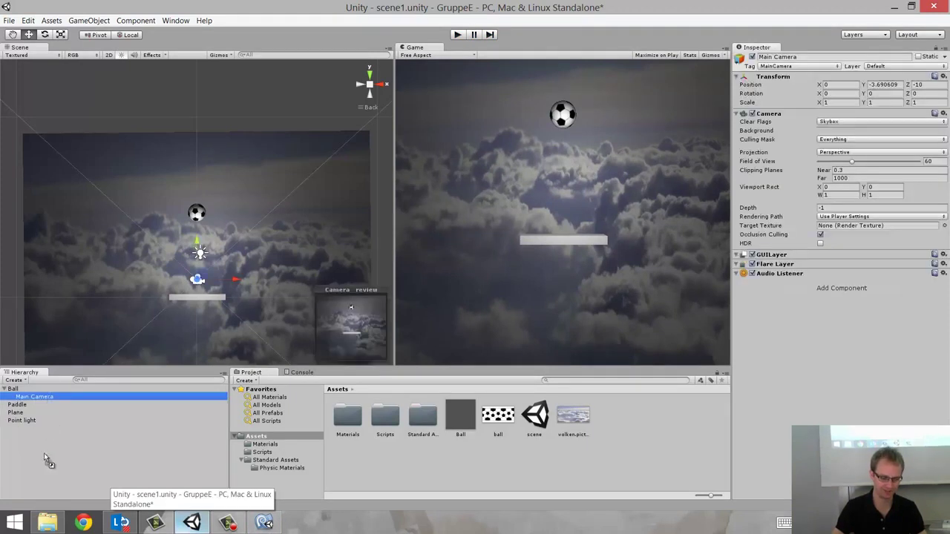
pyautogui.moveTo(35, 397); pyautogui.dragTo(44, 453)
pyautogui.click(72, 453)
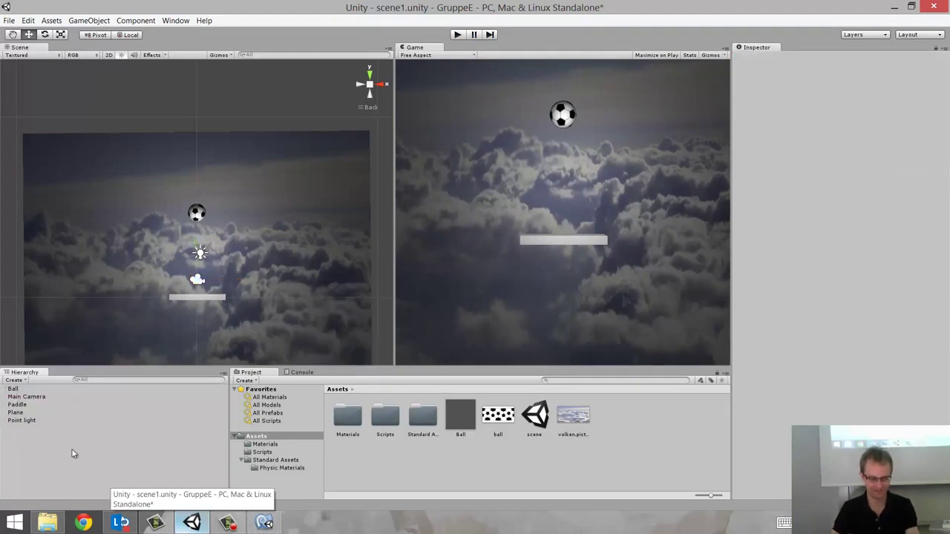
pyautogui.hotkey('ctrl', 's')
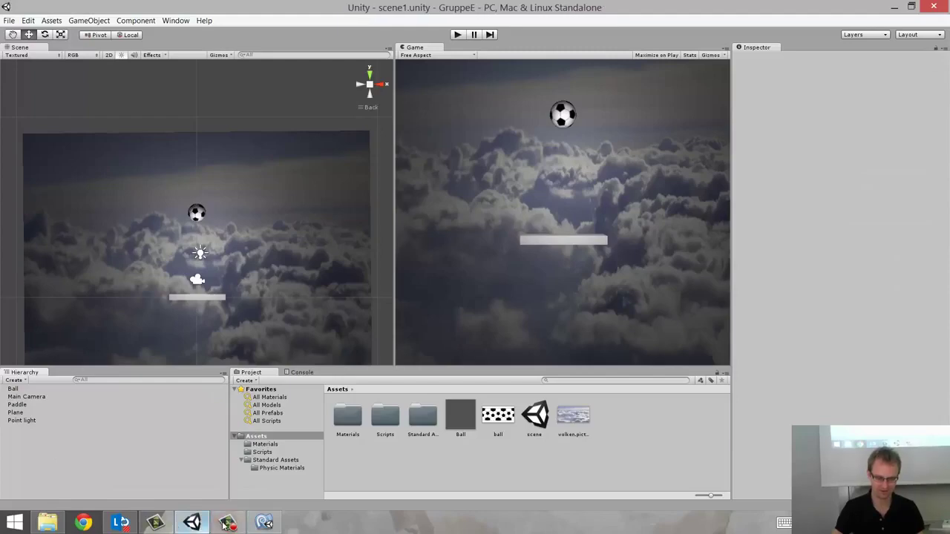